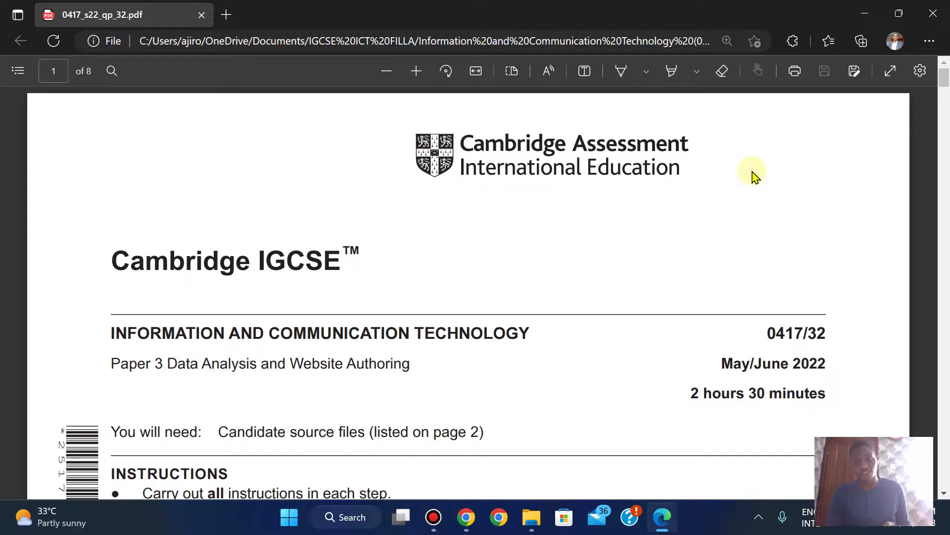
Read the question paper's source file list, the Task 1 evidence document instructions and the Task 2 spreadsheet instructions
{"action": "scroll", "coordinate": [703, 228], "scroll_direction": "down", "scroll_amount": 5}
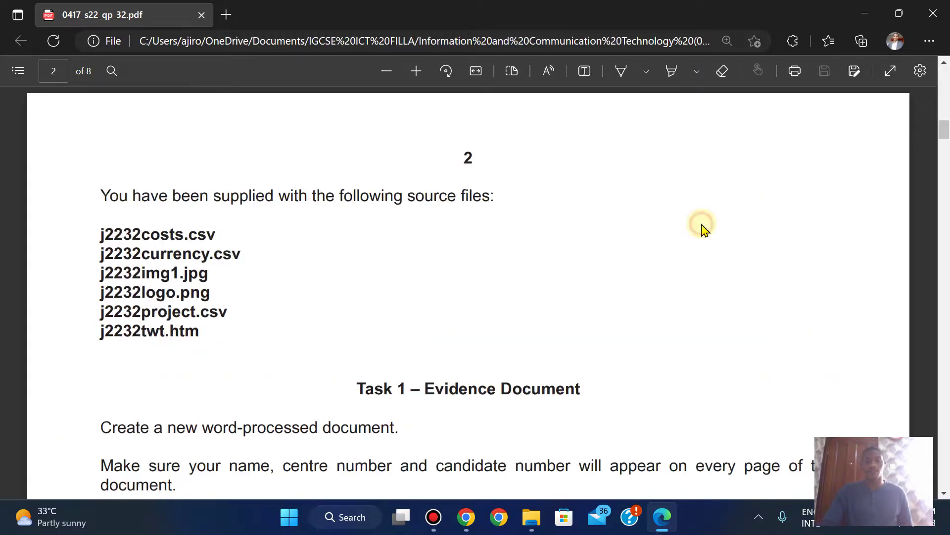
{"action": "scroll", "coordinate": [704, 229], "scroll_direction": "up", "scroll_amount": 2}
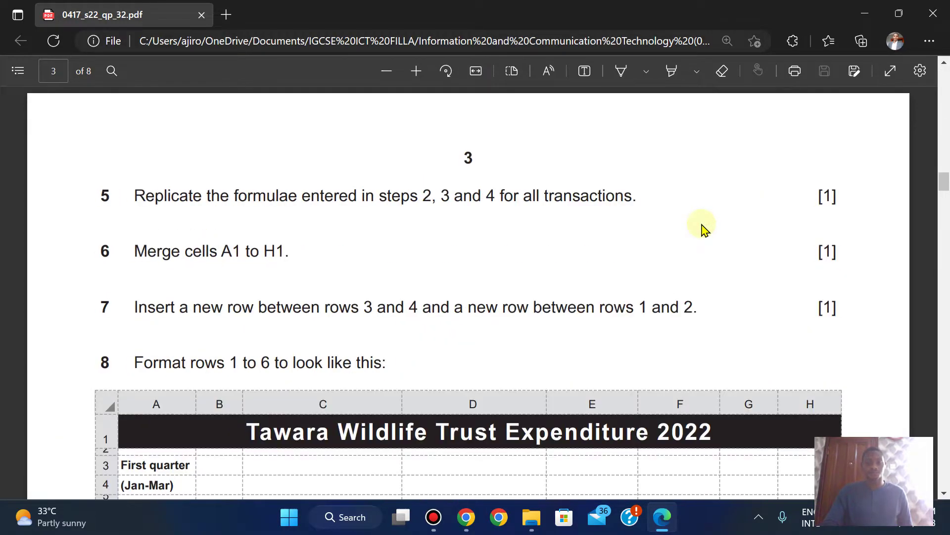
{"action": "scroll", "coordinate": [705, 229], "scroll_direction": "up", "scroll_amount": 6}
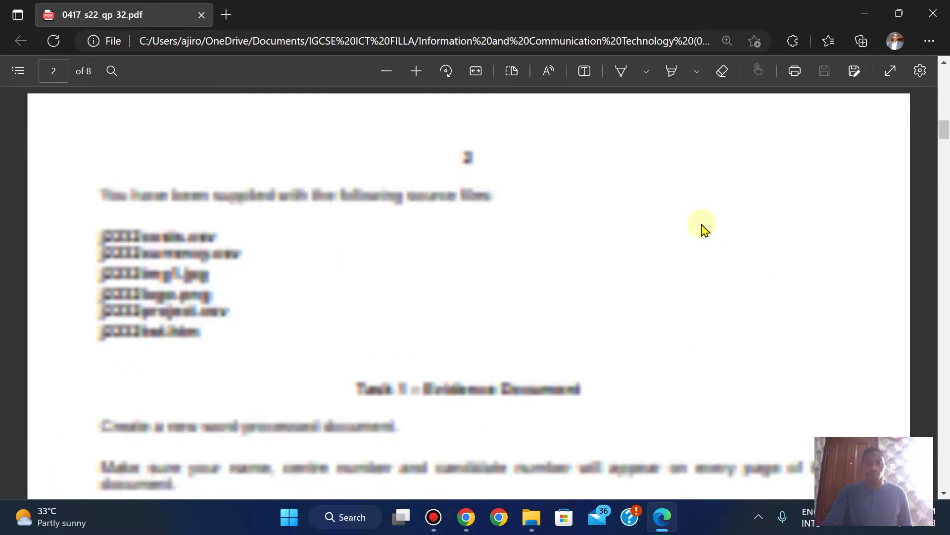
{"action": "scroll", "coordinate": [705, 229], "scroll_direction": "down", "scroll_amount": 6}
{"action": "scroll", "coordinate": [705, 230], "scroll_direction": "up", "scroll_amount": 6}
{"action": "scroll", "coordinate": [705, 229], "scroll_direction": "down", "scroll_amount": 6}
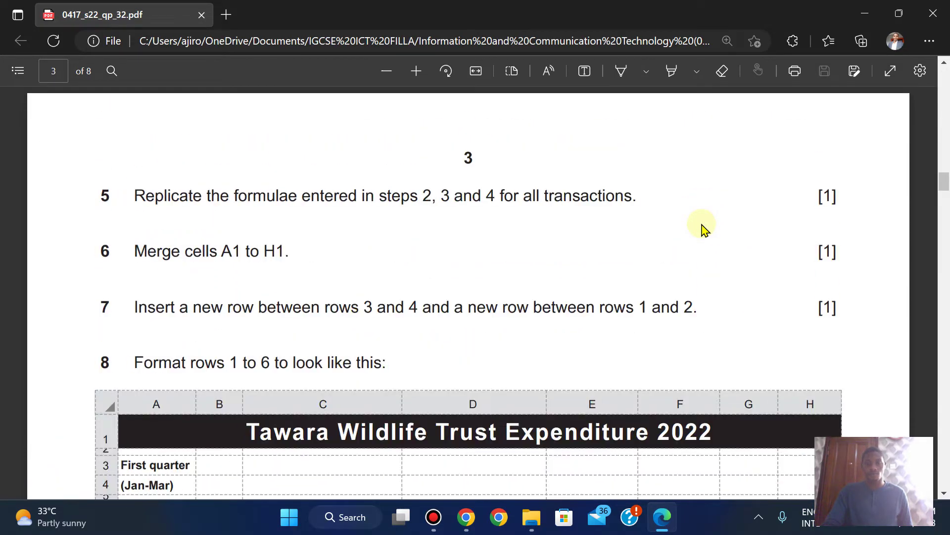
{"action": "scroll", "coordinate": [704, 229], "scroll_direction": "down", "scroll_amount": 1}
{"action": "scroll", "coordinate": [705, 229], "scroll_direction": "up", "scroll_amount": 6}
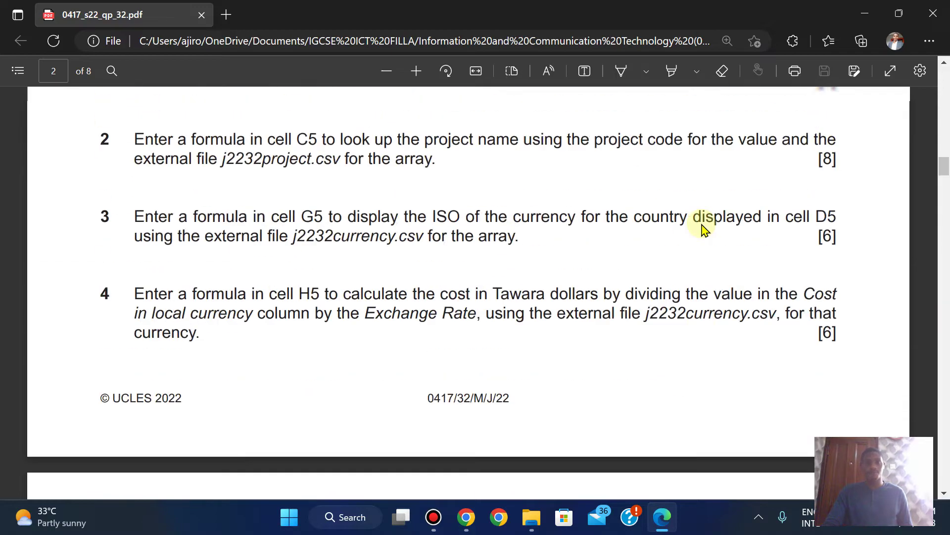
{"action": "scroll", "coordinate": [704, 229], "scroll_direction": "up", "scroll_amount": 4}
{"action": "scroll", "coordinate": [704, 229], "scroll_direction": "down", "scroll_amount": 6}
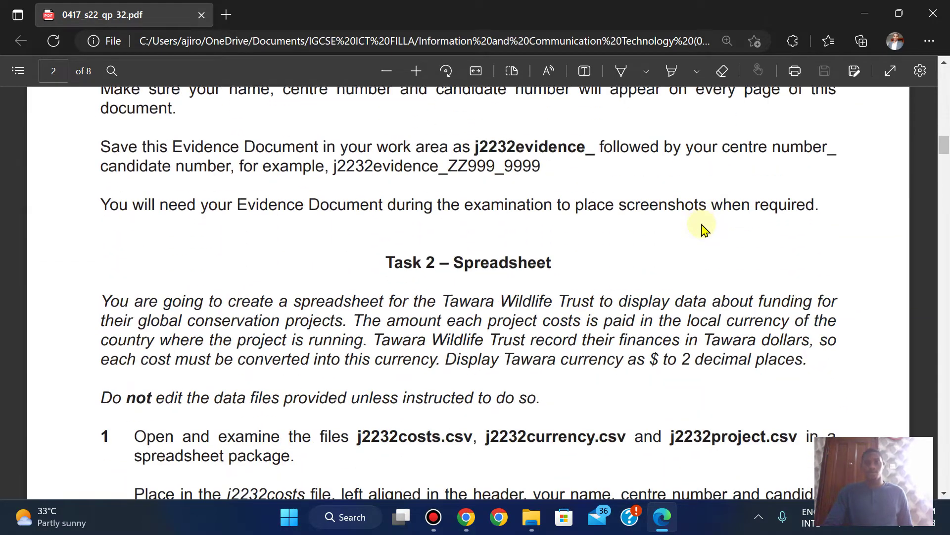
{"action": "scroll", "coordinate": [704, 229], "scroll_direction": "up", "scroll_amount": 3}
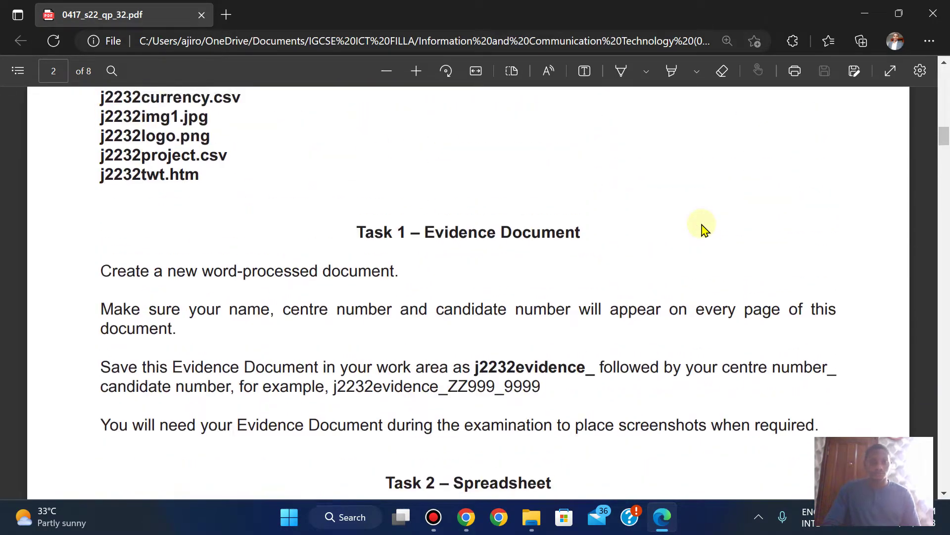
{"action": "scroll", "coordinate": [704, 229], "scroll_direction": "down", "scroll_amount": 6}
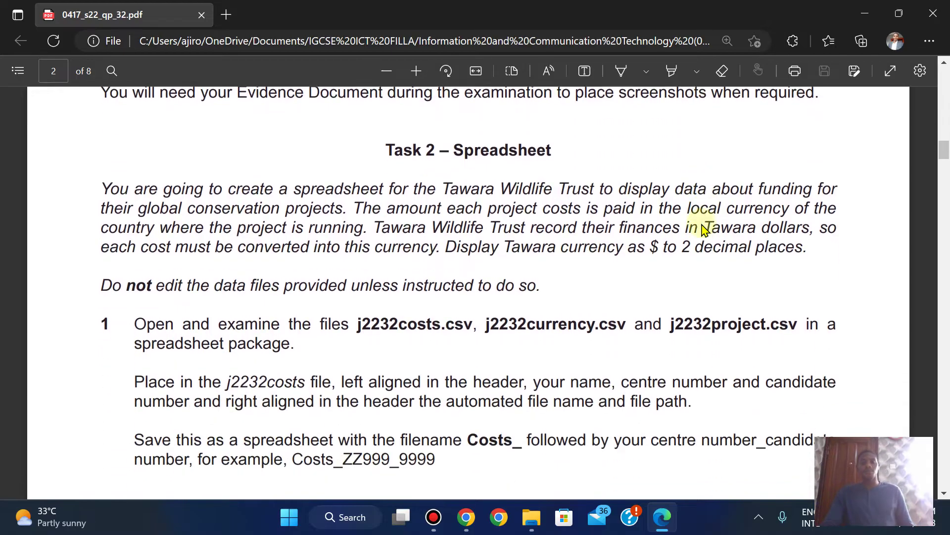
{"action": "scroll", "coordinate": [705, 229], "scroll_direction": "up", "scroll_amount": 1}
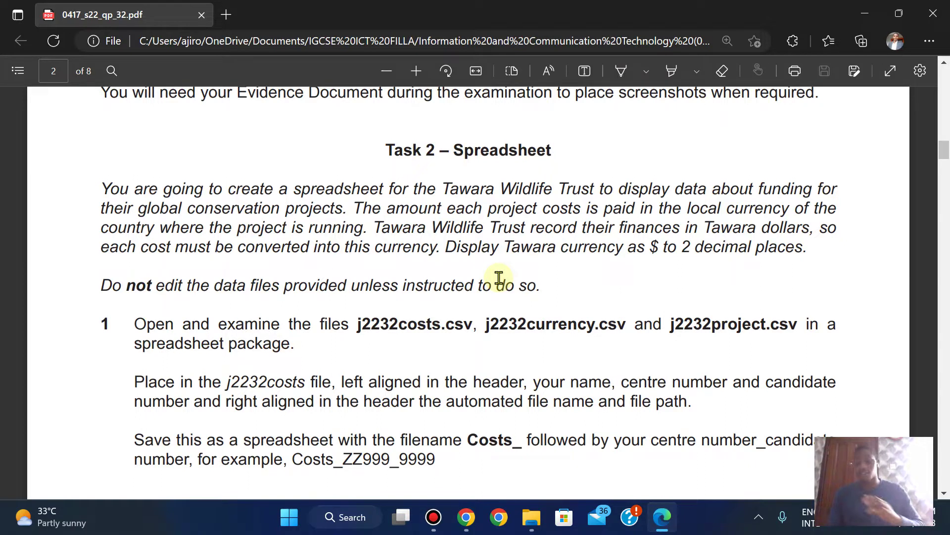
Highlight the phrase "$ to 2 decimal places" in the Task 2 introduction in light blue
{"action": "left_click_drag", "start_coordinate": [654, 247], "coordinate": [803, 248]}
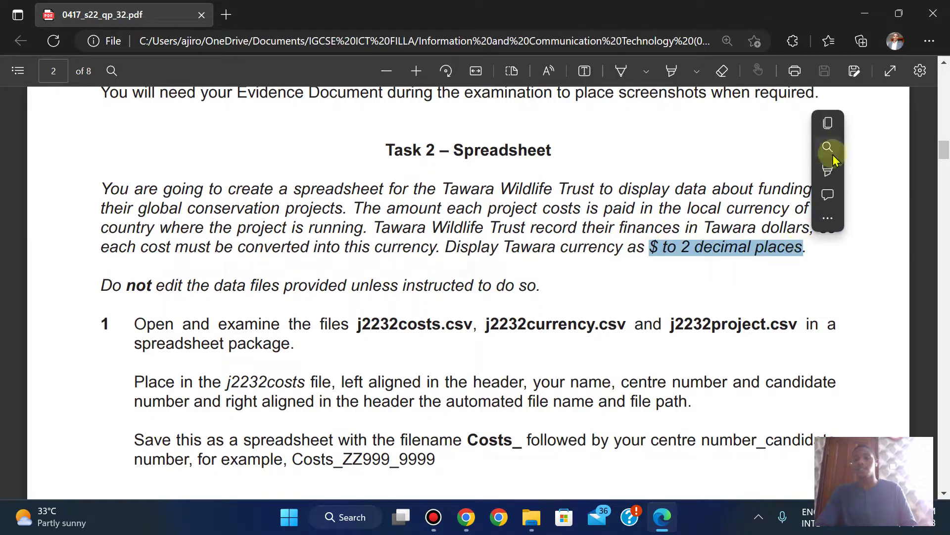
{"action": "mouse_move", "coordinate": [831, 172]}
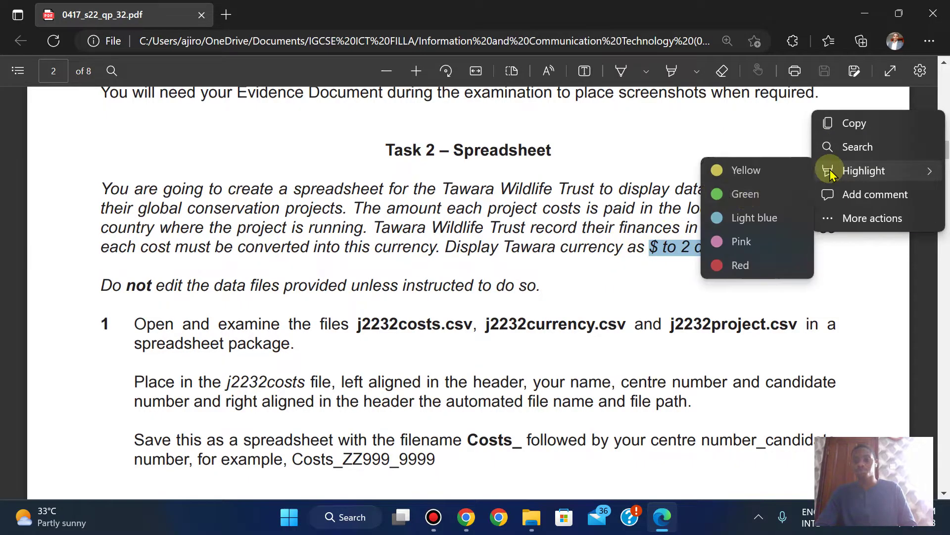
{"action": "left_click", "coordinate": [733, 218]}
{"action": "scroll", "coordinate": [732, 223], "scroll_direction": "down", "scroll_amount": 2}
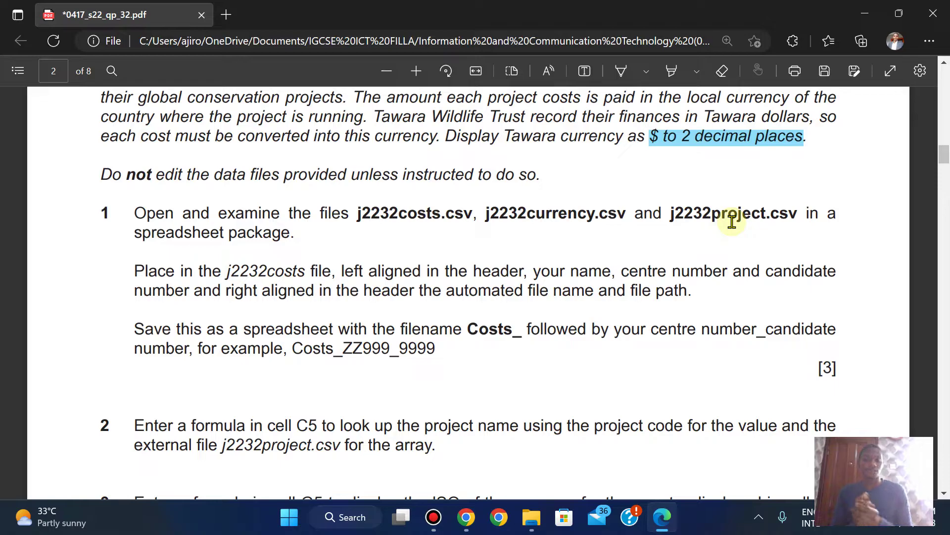
Switch to File Explorer and extract the 0417_s22_sf_32 zip archive to its default folder, then close the extracted folder's window
{"action": "left_click", "coordinate": [534, 525]}
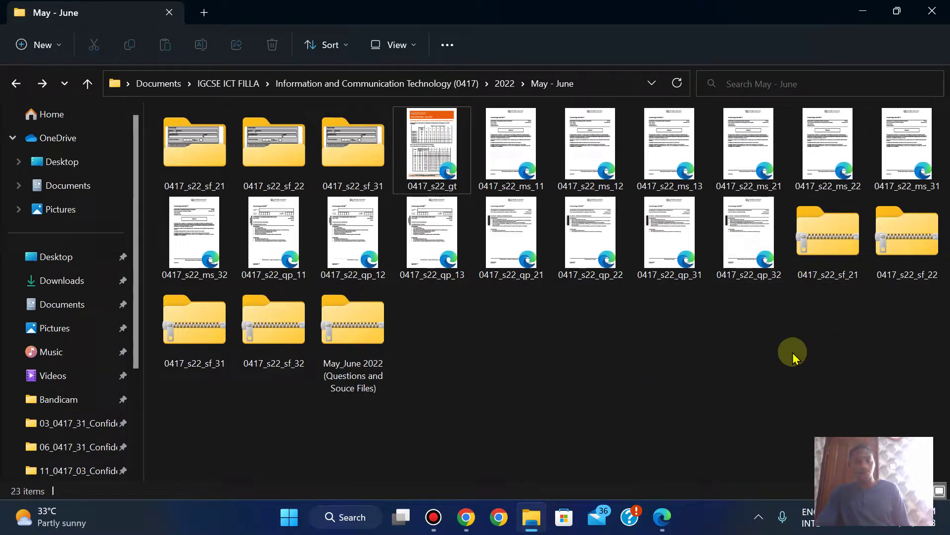
{"action": "left_click", "coordinate": [265, 317]}
{"action": "right_click", "coordinate": [265, 317]}
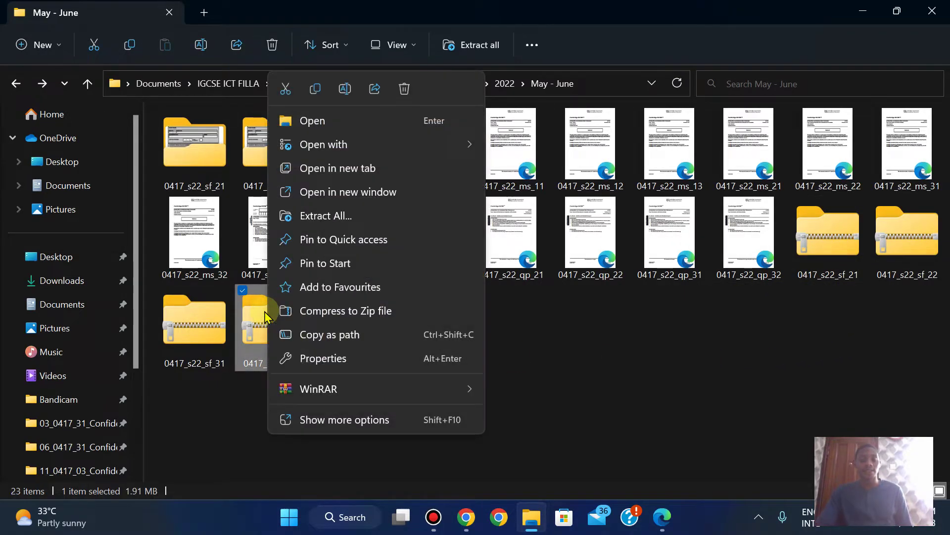
{"action": "left_click", "coordinate": [329, 217]}
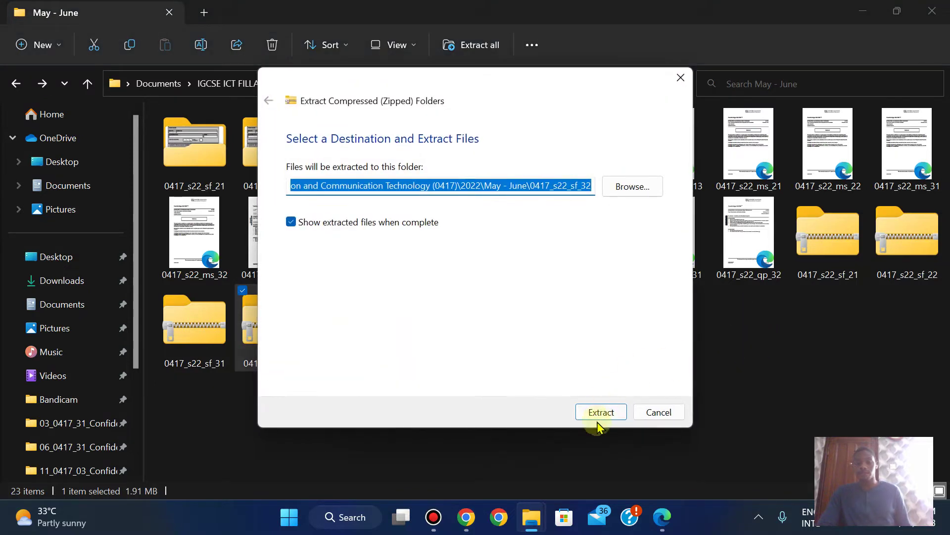
{"action": "left_click", "coordinate": [600, 414]}
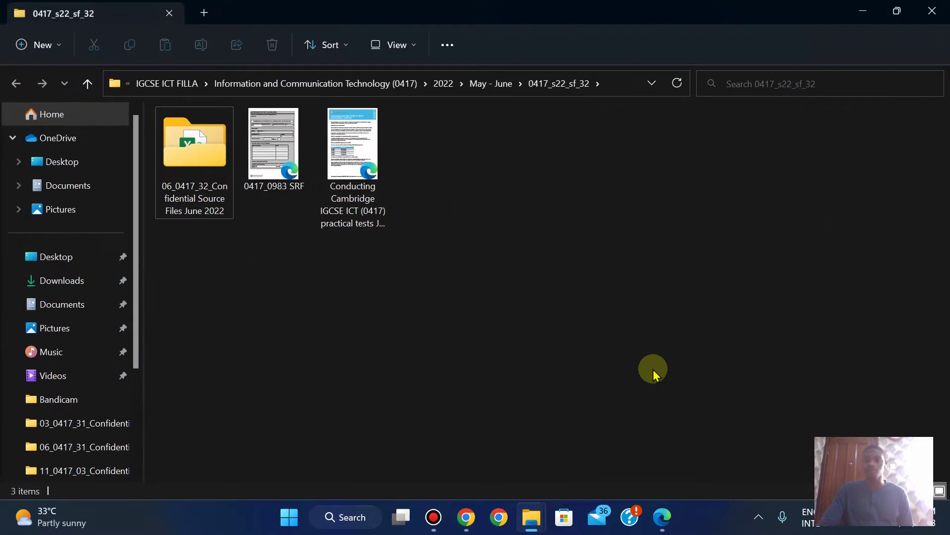
{"action": "left_click", "coordinate": [932, 11]}
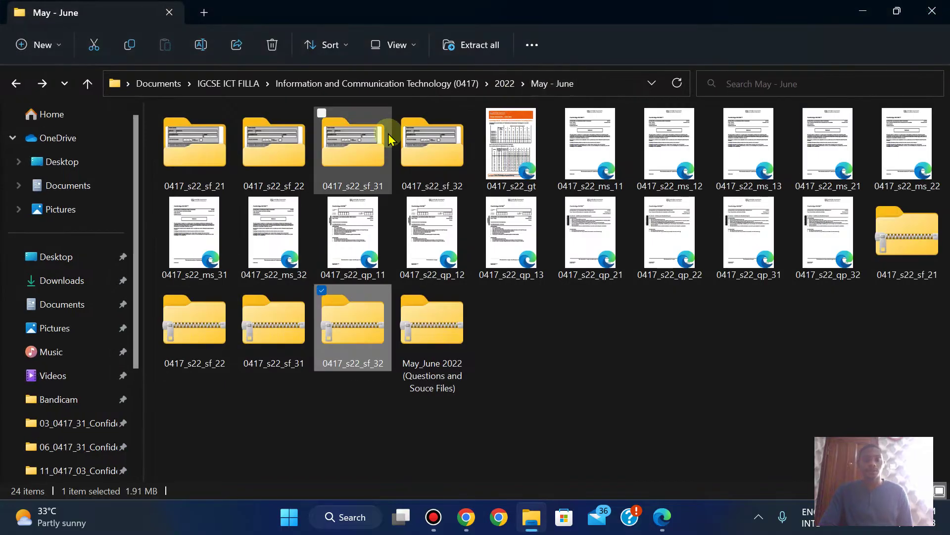
Open the j2232costs file from the Confidential Source Files June 2022 folder inside the extracted 0417_s22_sf_32 folder
{"action": "double_click", "coordinate": [439, 142]}
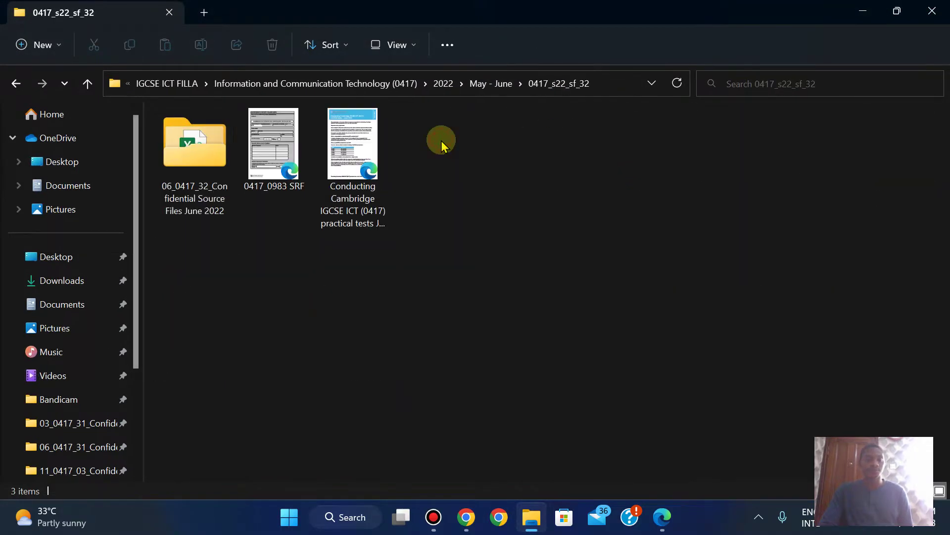
{"action": "double_click", "coordinate": [182, 174]}
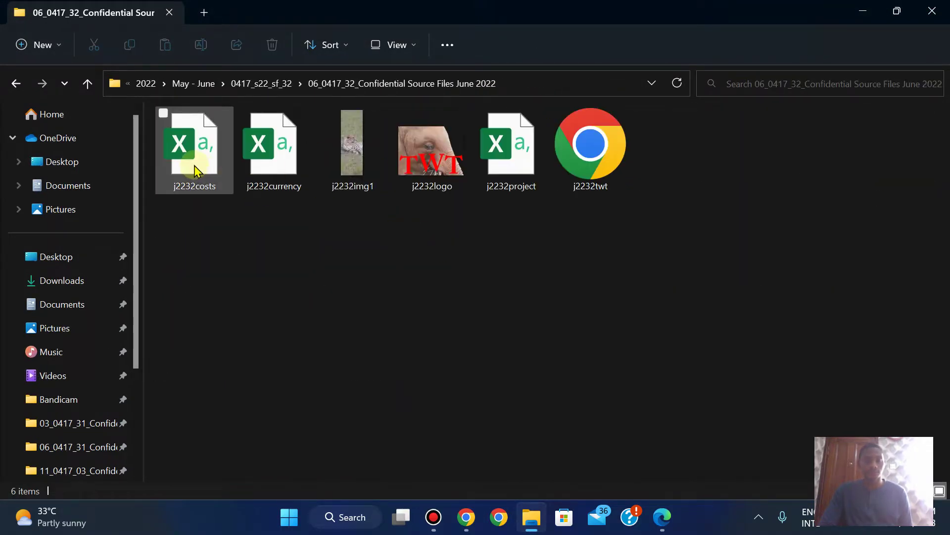
{"action": "left_click", "coordinate": [195, 168]}
{"action": "double_click", "coordinate": [195, 169]}
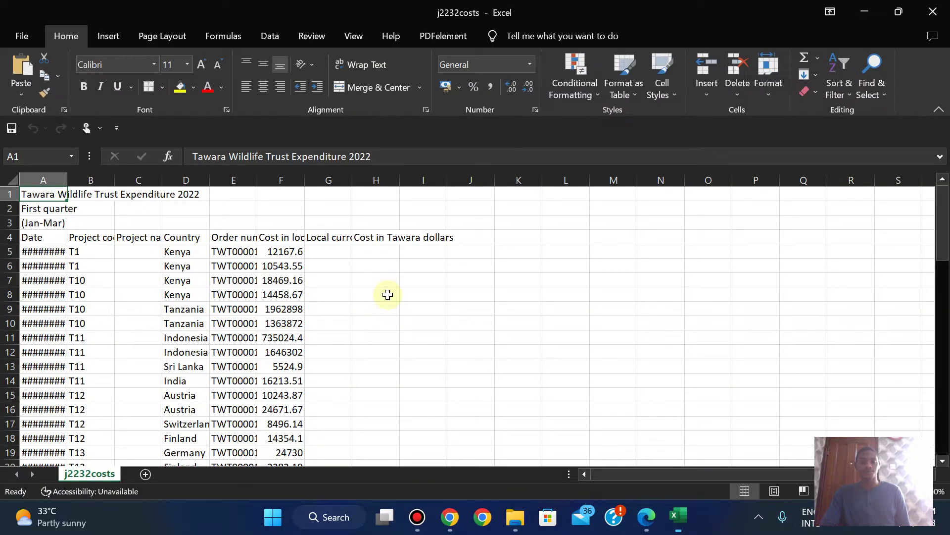
Auto-fit the widths of columns A to H in the j2232costs sheet and dismiss the licence notice
{"action": "double_click", "coordinate": [69, 176]}
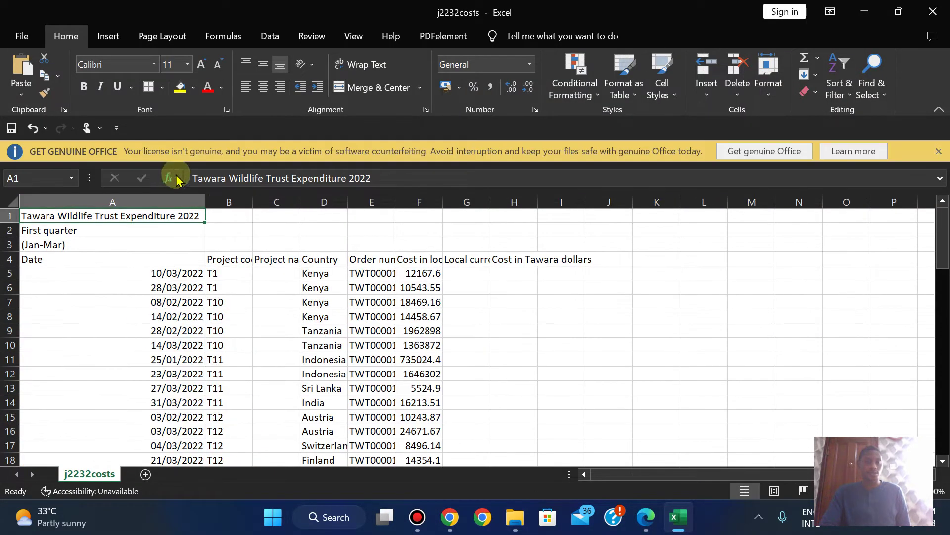
{"action": "left_click", "coordinate": [940, 150]}
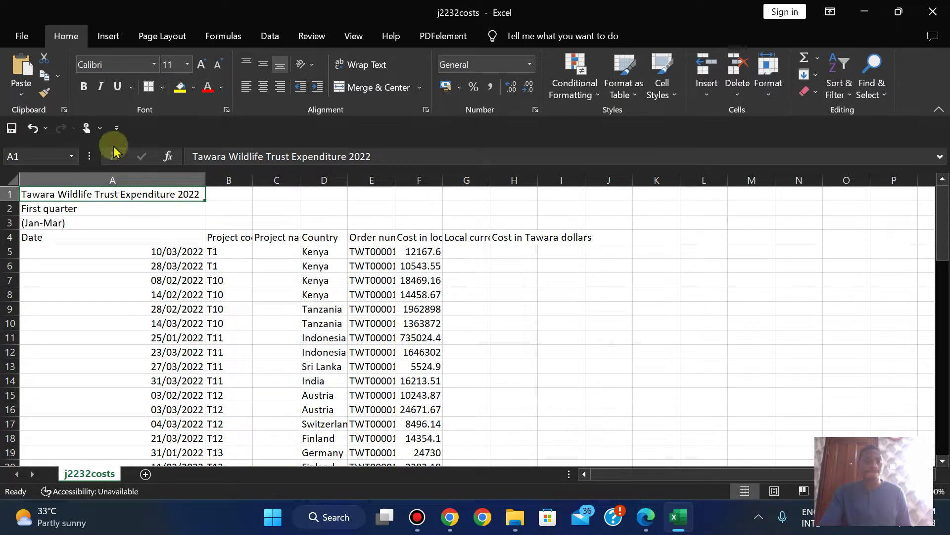
{"action": "double_click", "coordinate": [253, 180]}
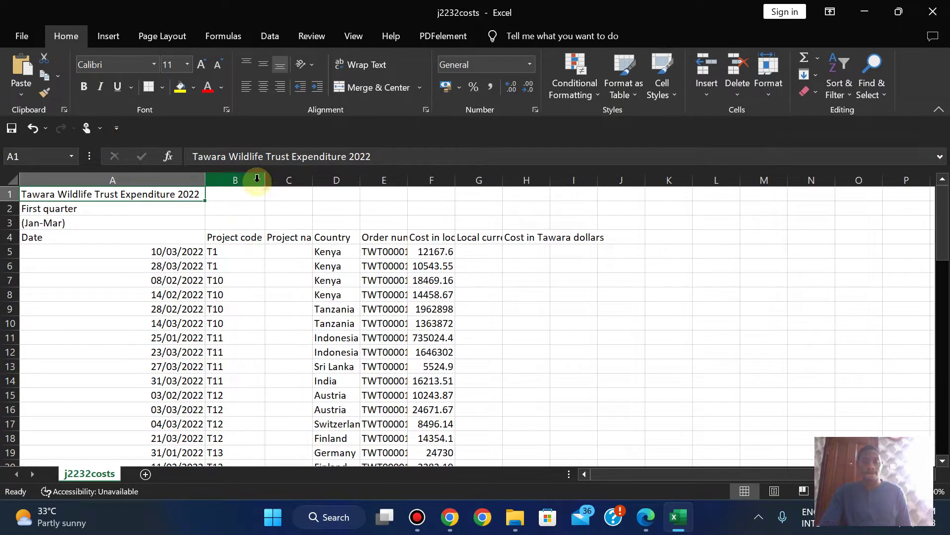
{"action": "double_click", "coordinate": [315, 179]}
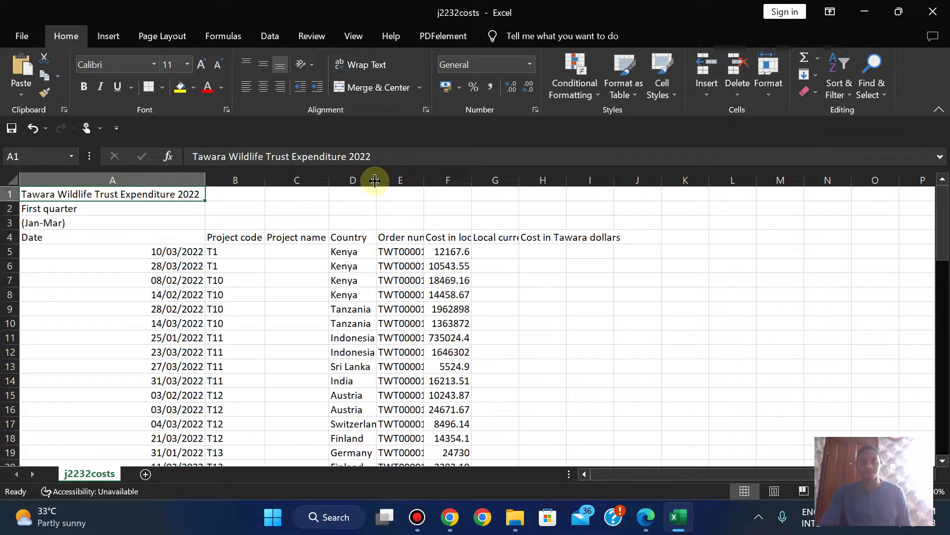
{"action": "double_click", "coordinate": [376, 180]}
{"action": "double_click", "coordinate": [493, 180]}
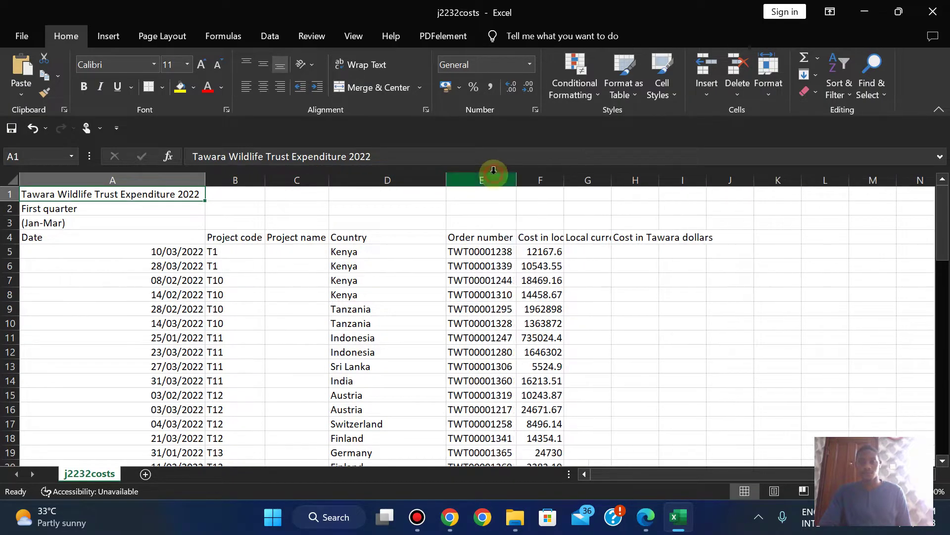
{"action": "double_click", "coordinate": [567, 180]}
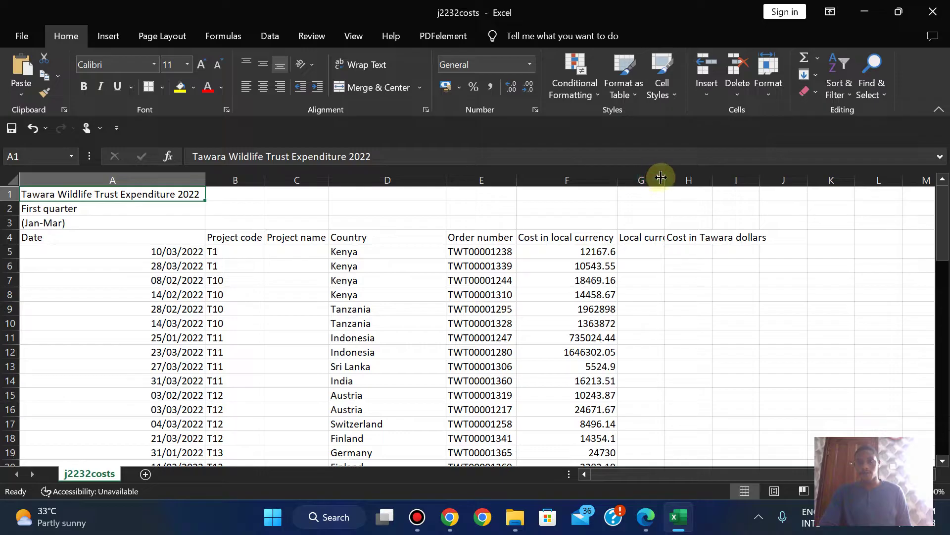
{"action": "double_click", "coordinate": [664, 180]}
{"action": "left_click", "coordinate": [729, 176]}
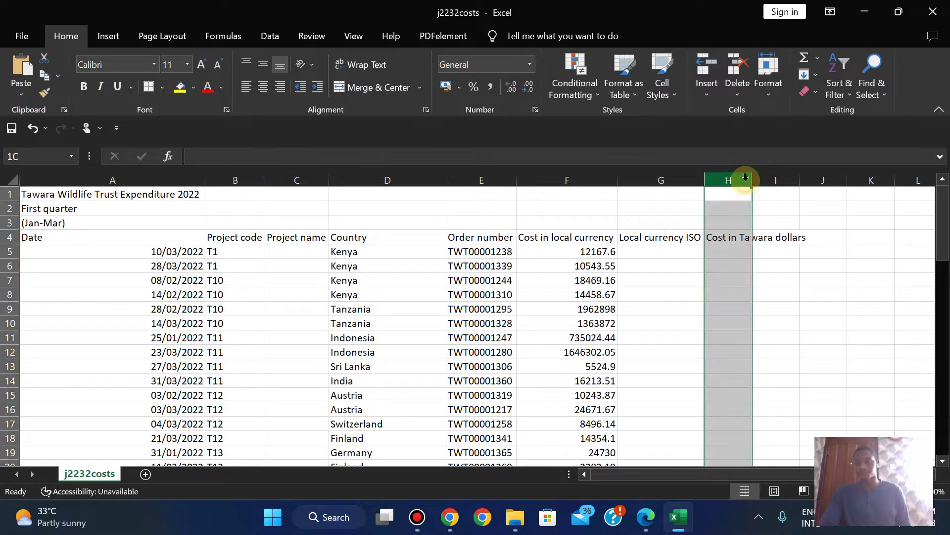
{"action": "double_click", "coordinate": [752, 177]}
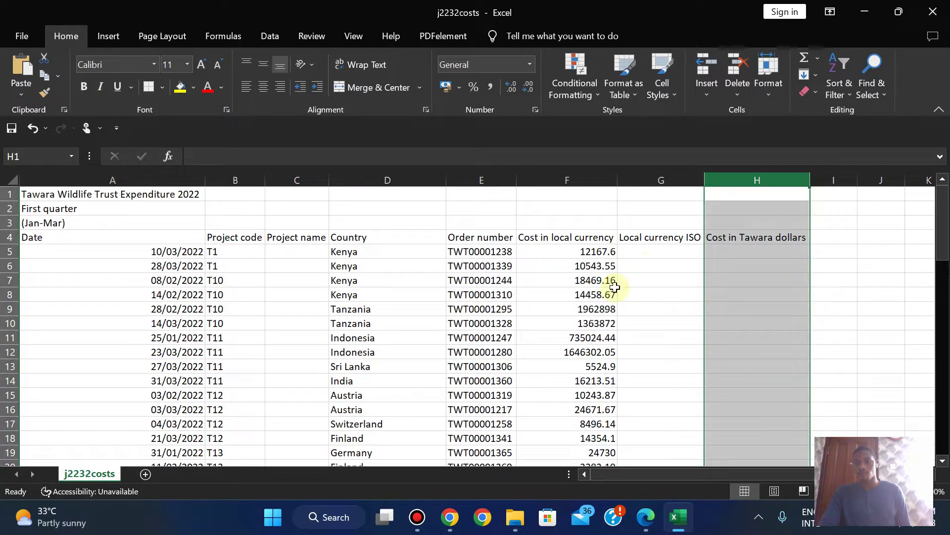
{"action": "left_click", "coordinate": [653, 284]}
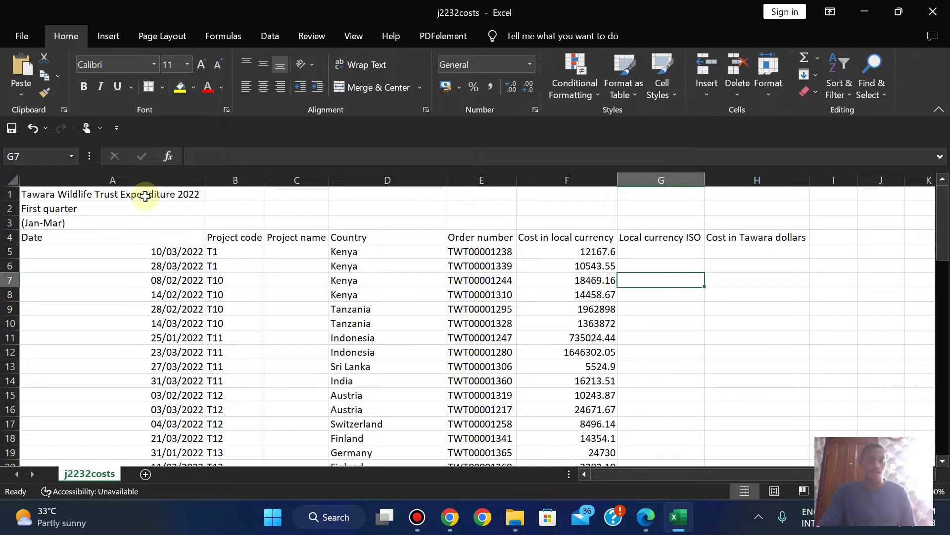
Check step 1 of the question paper and open the j2232currency file from the source files folder
{"action": "left_click", "coordinate": [645, 511]}
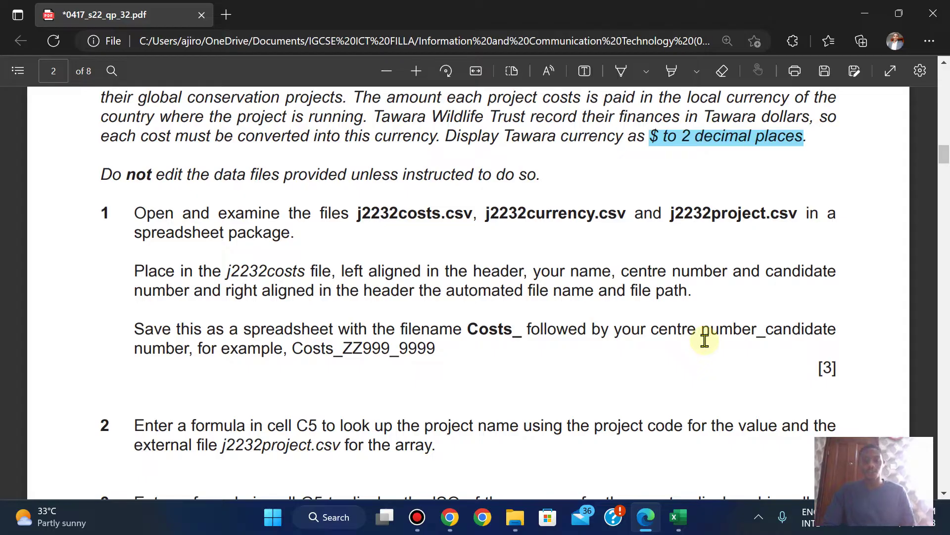
{"action": "mouse_move", "coordinate": [515, 515]}
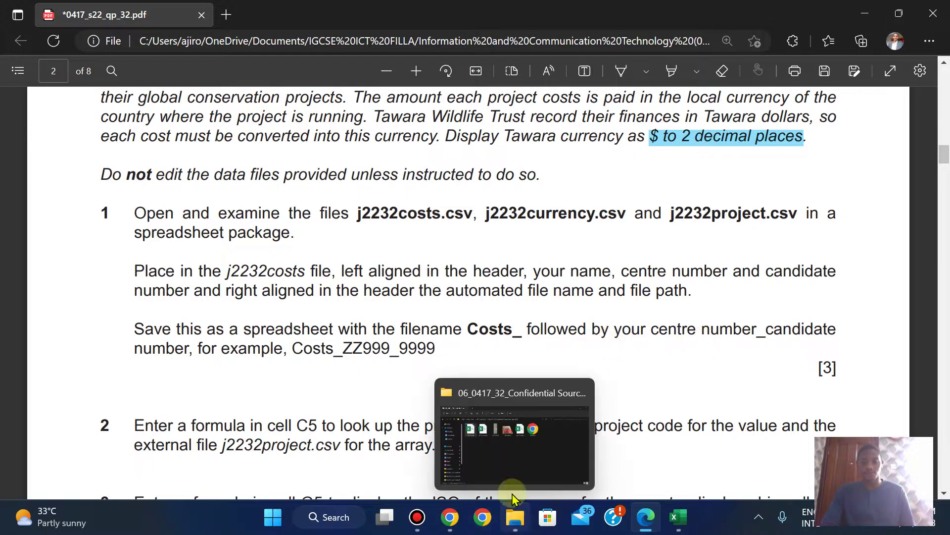
{"action": "left_click", "coordinate": [500, 447]}
{"action": "double_click", "coordinate": [285, 134]}
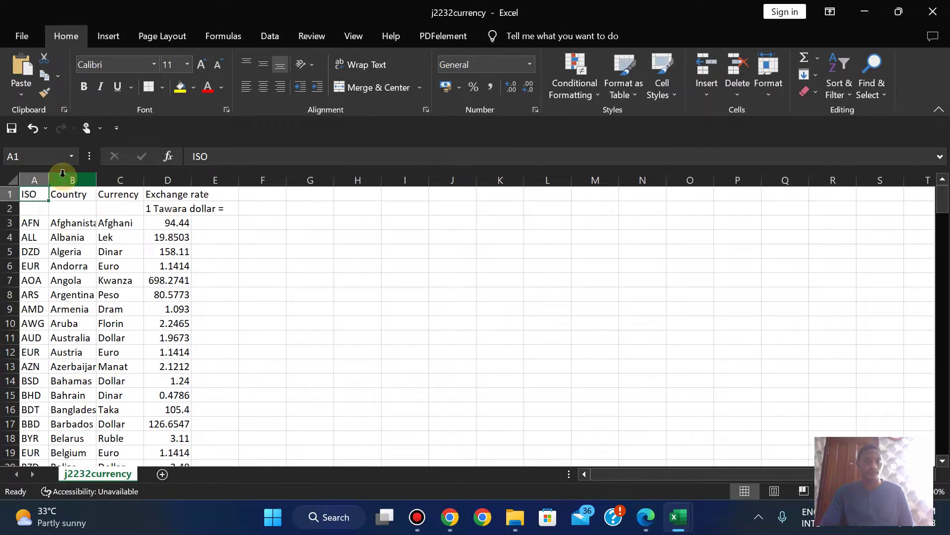
Auto-fit the widths of the Country, Currency and Exchange rate columns in the j2232currency sheet
{"action": "double_click", "coordinate": [96, 180]}
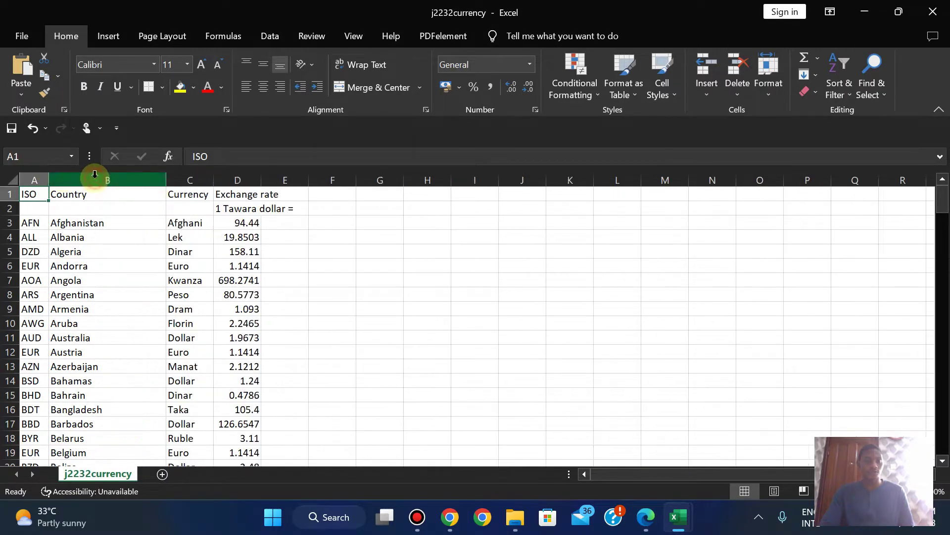
{"action": "double_click", "coordinate": [214, 175]}
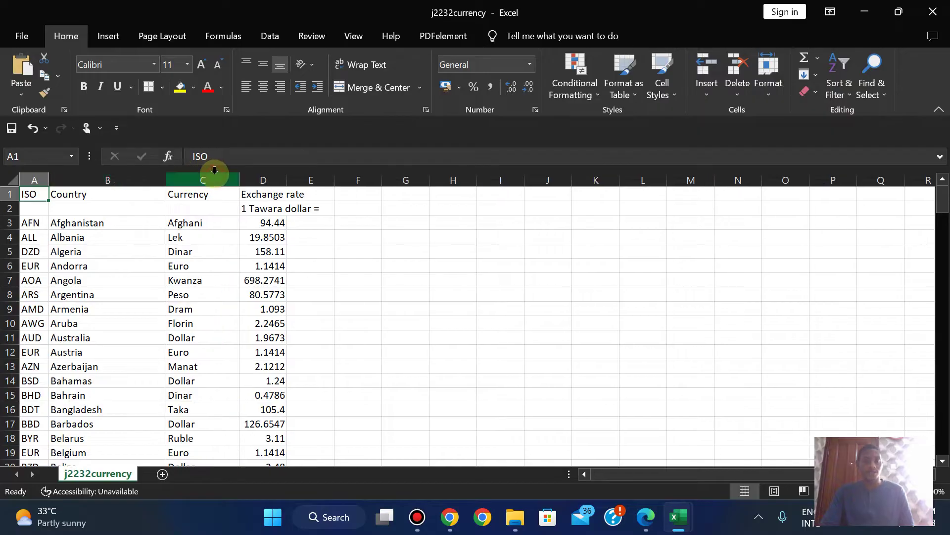
{"action": "double_click", "coordinate": [286, 173]}
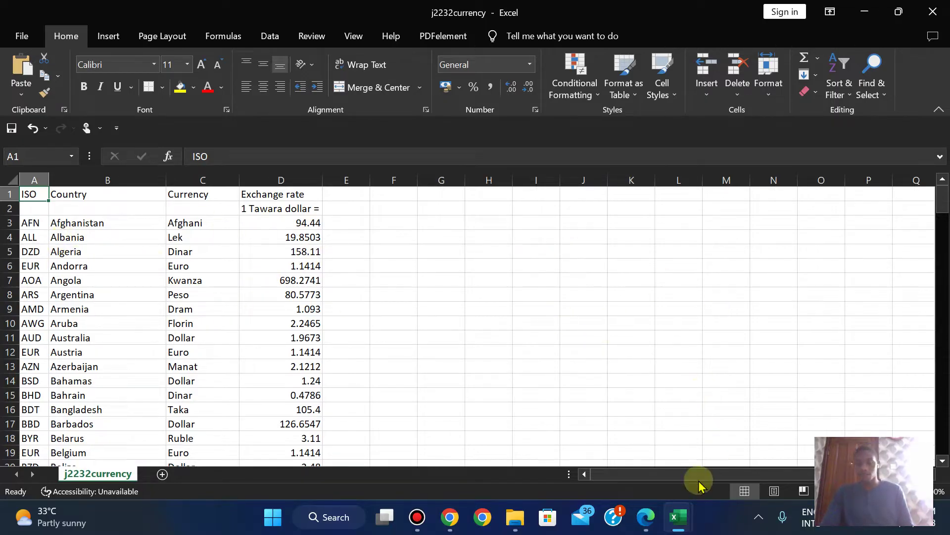
Review the j2232costs sheet, check step 1 of the question paper and open the j2232project file from the source files folder
{"action": "mouse_move", "coordinate": [672, 516]}
{"action": "left_click", "coordinate": [604, 424]}
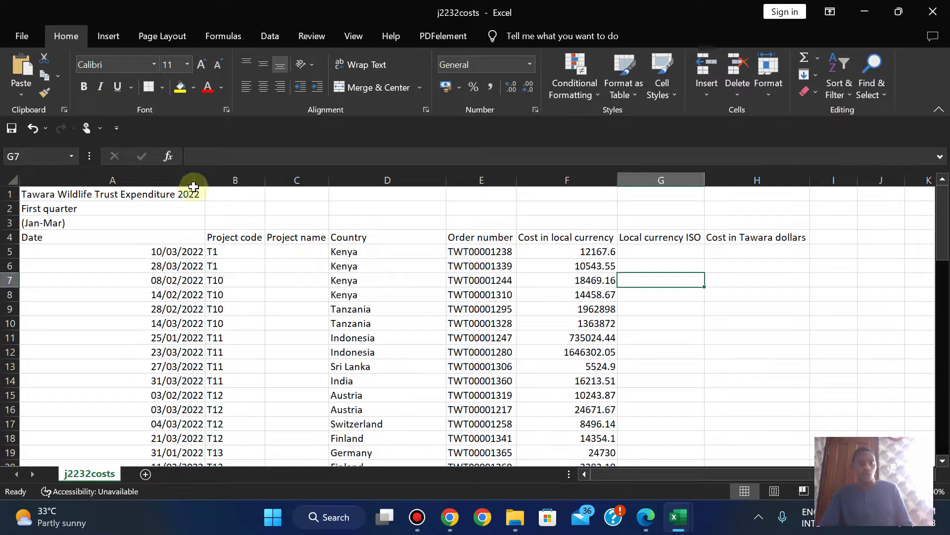
{"action": "left_click", "coordinate": [646, 520]}
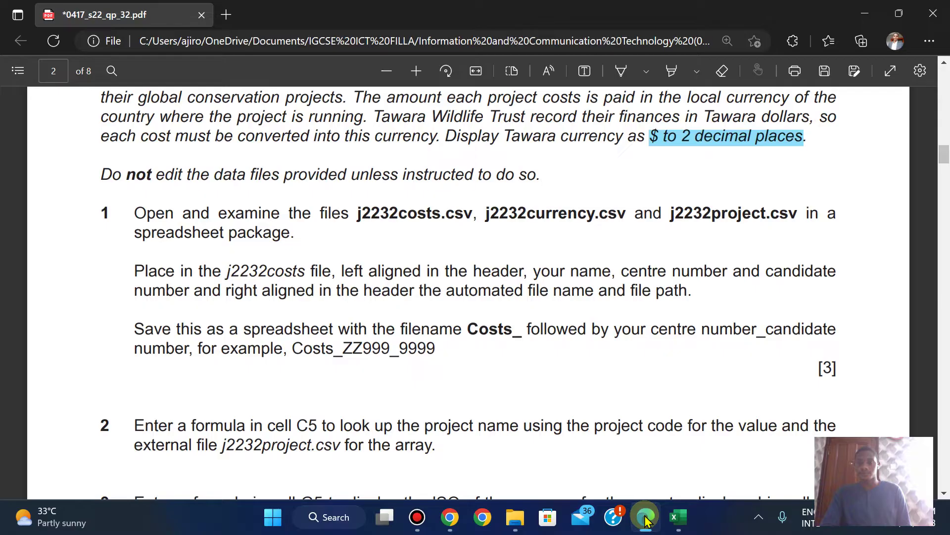
{"action": "mouse_move", "coordinate": [515, 517]}
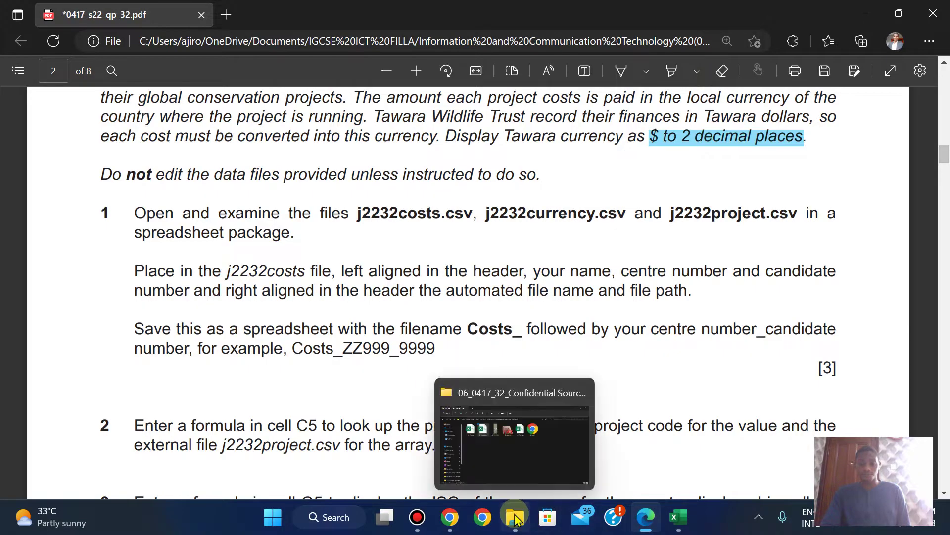
{"action": "left_click", "coordinate": [503, 441]}
{"action": "double_click", "coordinate": [525, 138]}
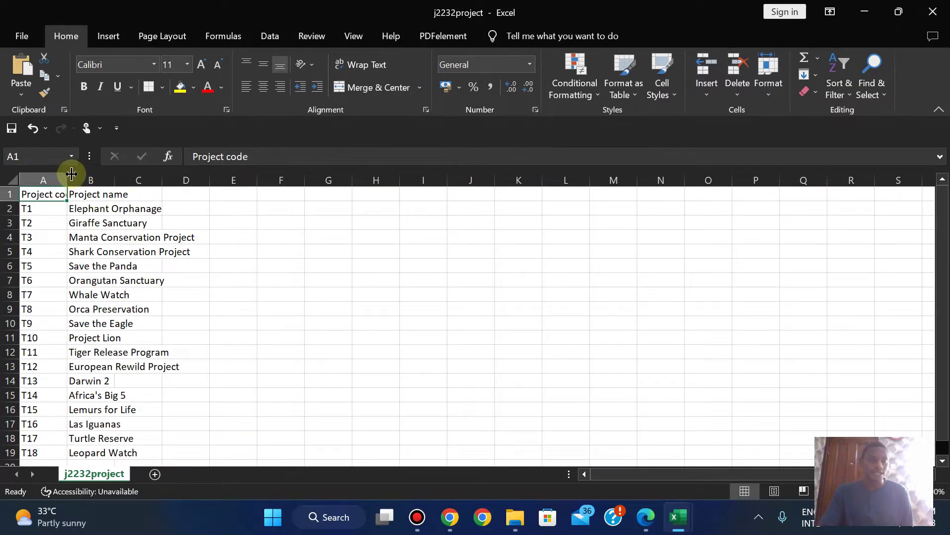
Auto-fit the widths of the Project code and Project name columns in the j2232project sheet
{"action": "double_click", "coordinate": [67, 180]}
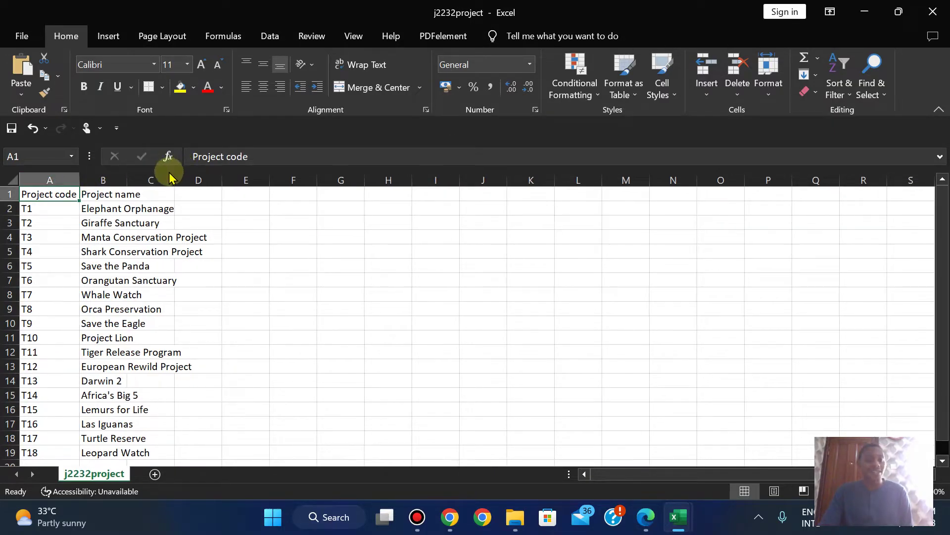
{"action": "left_click_drag", "start_coordinate": [126, 176], "coordinate": [127, 176]}
{"action": "double_click", "coordinate": [127, 176]}
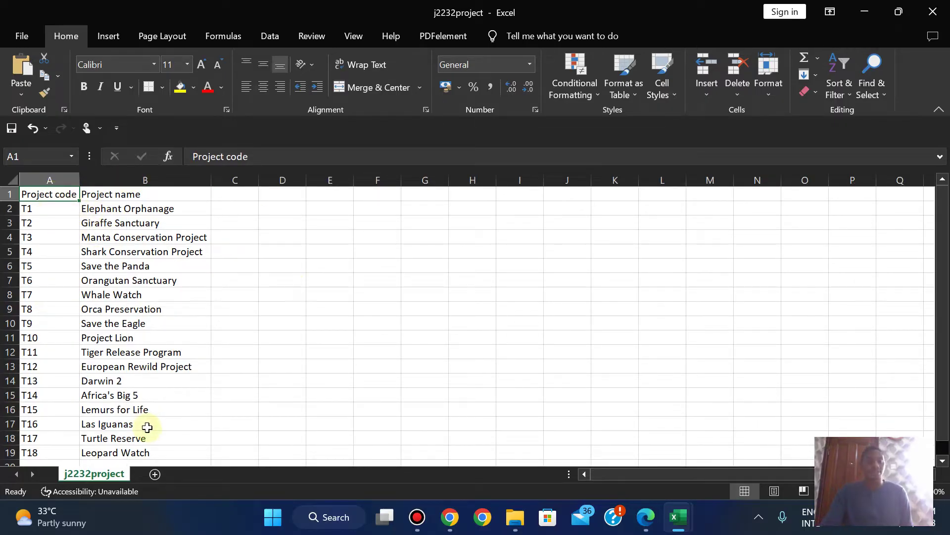
Check the header requirements in the question paper and start a page header in the j2232costs workbook
{"action": "left_click", "coordinate": [645, 520]}
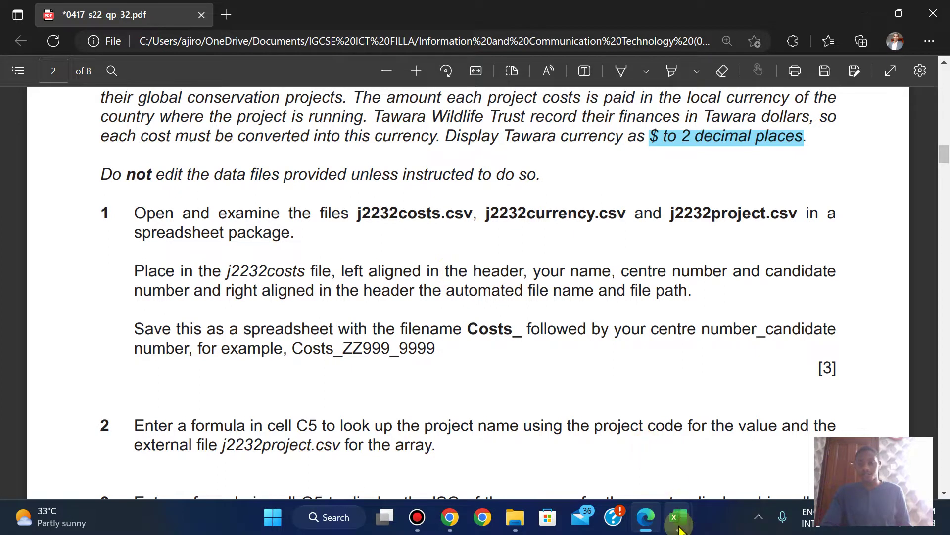
{"action": "mouse_move", "coordinate": [680, 529]}
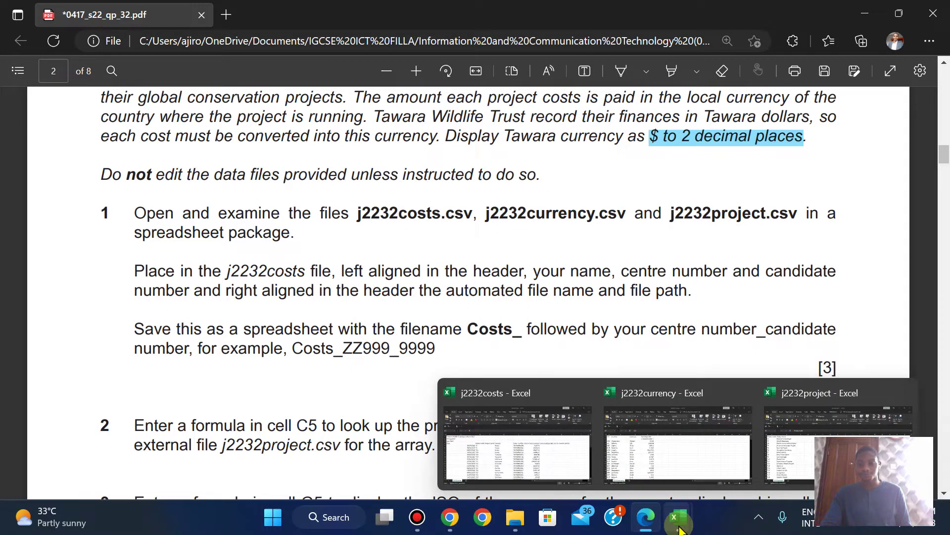
{"action": "left_click", "coordinate": [517, 441]}
{"action": "left_click", "coordinate": [107, 37]}
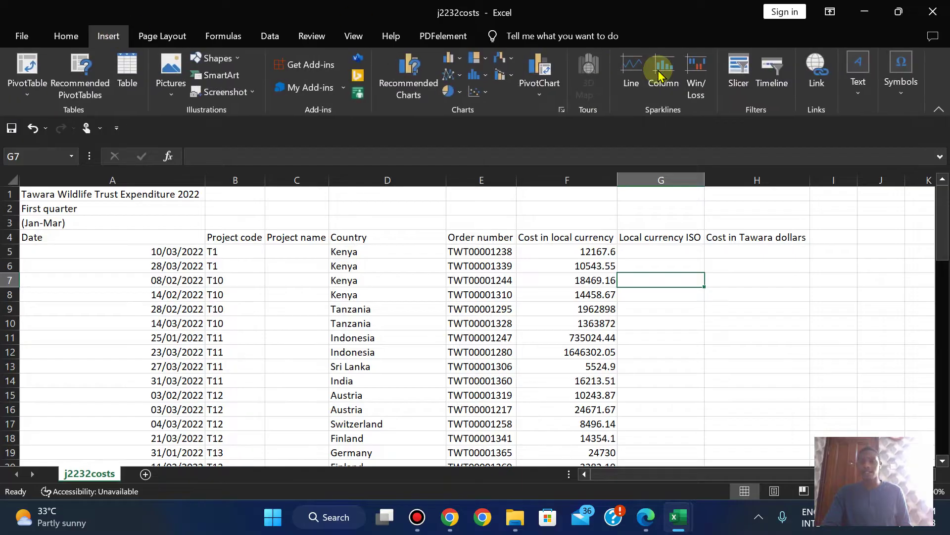
{"action": "left_click", "coordinate": [861, 82]}
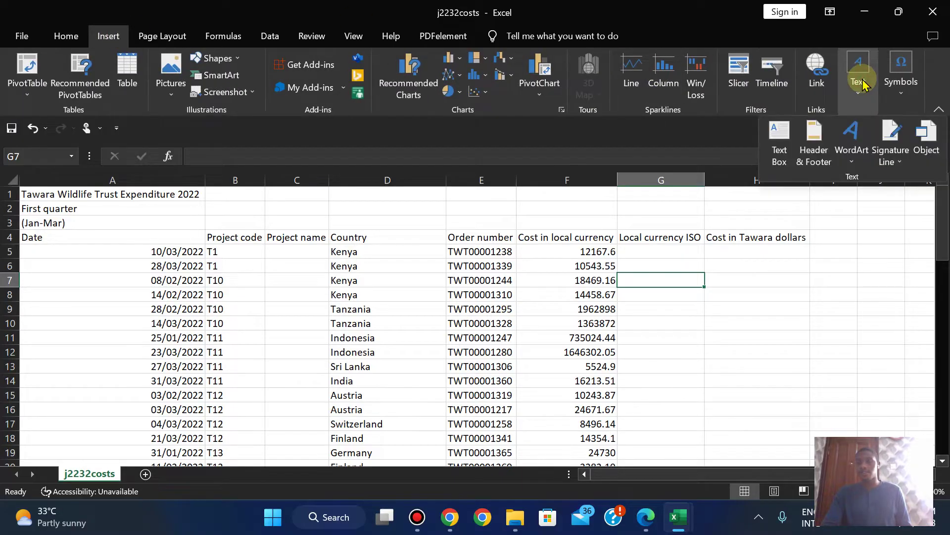
{"action": "left_click", "coordinate": [814, 146]}
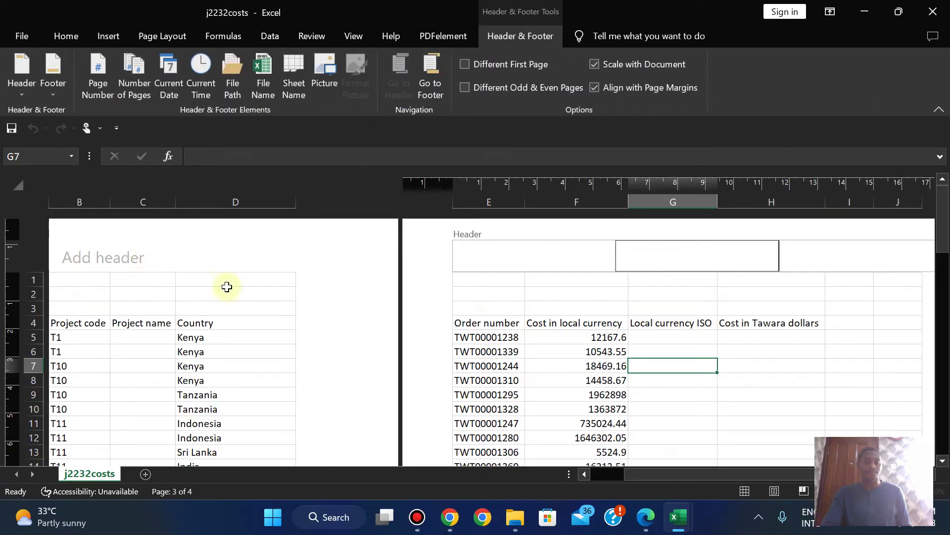
Enter the candidate's name, centre number and candidate number in the left header section, checking them against the question paper
{"action": "left_click_drag", "start_coordinate": [631, 481], "coordinate": [600, 471]}
{"action": "left_click", "coordinate": [162, 246]}
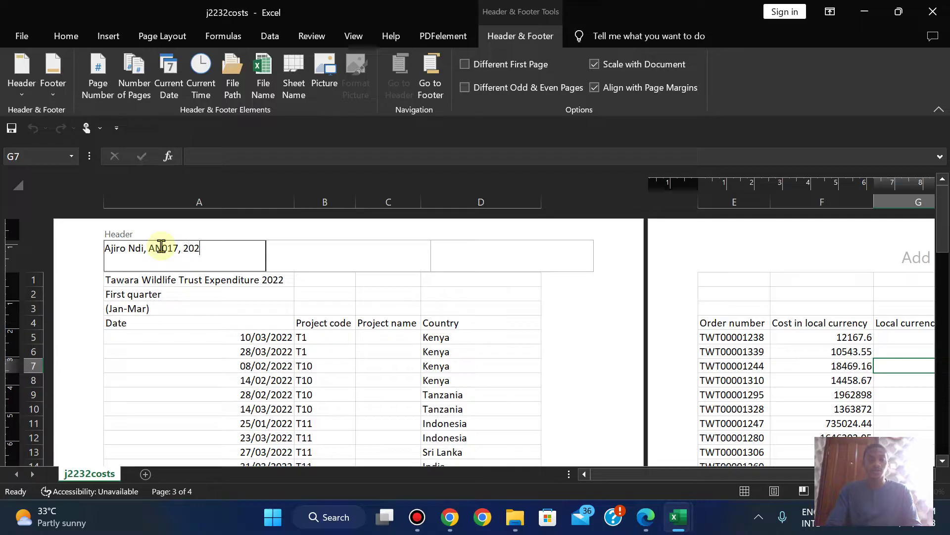
{"action": "left_click", "coordinate": [646, 517]}
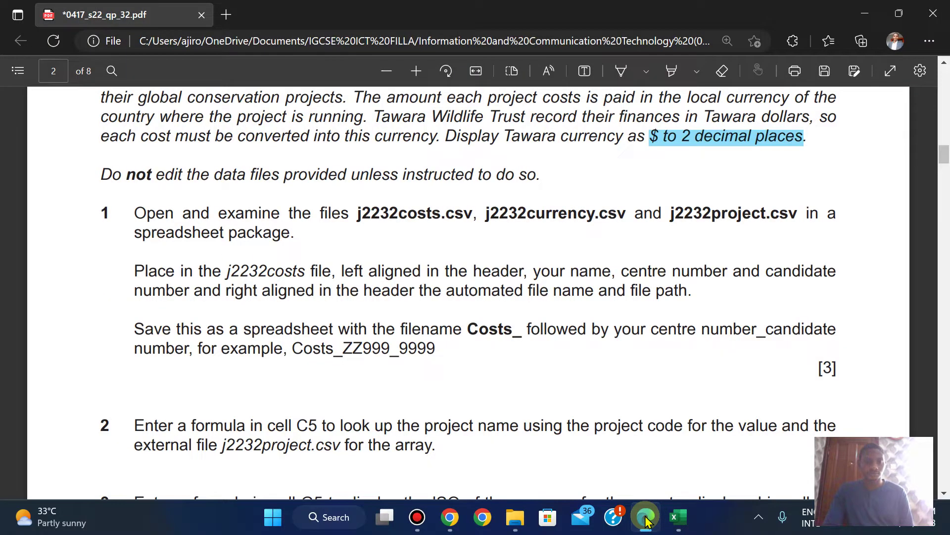
{"action": "left_click", "coordinate": [646, 518]}
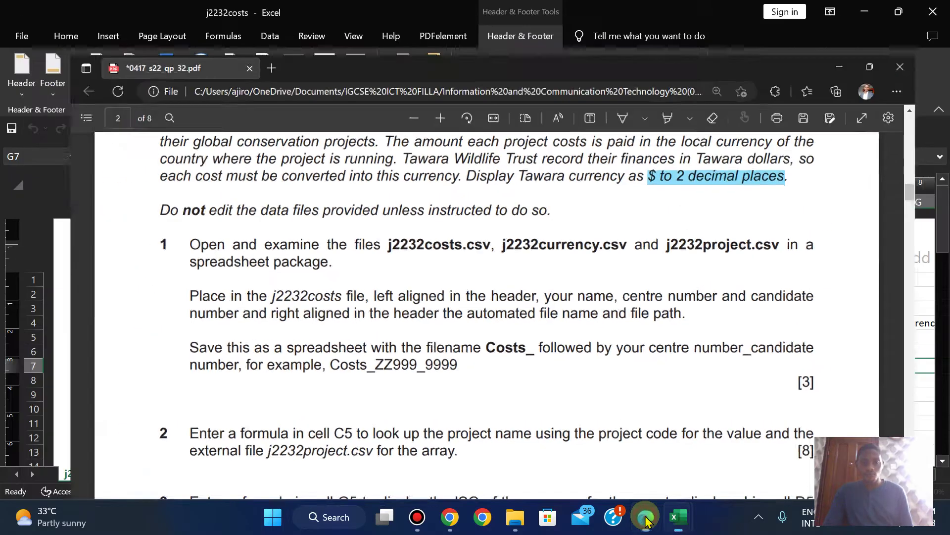
{"action": "left_click", "coordinate": [646, 519]}
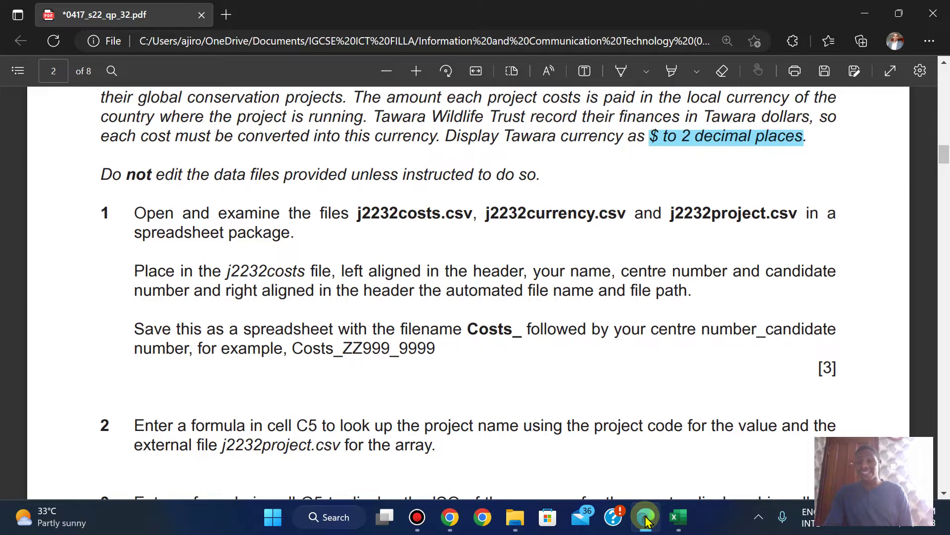
{"action": "left_click", "coordinate": [646, 518]}
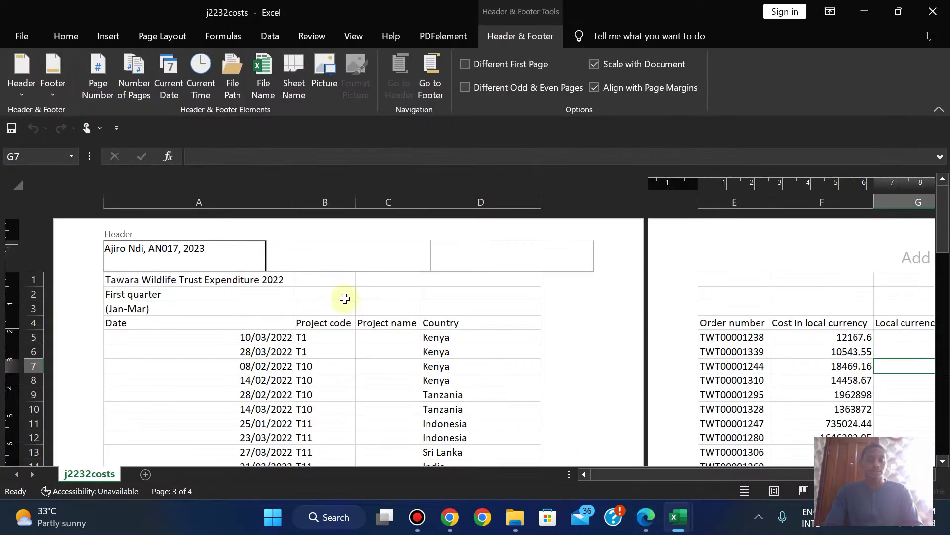
Insert the automated file path with file name in the right header section and check it against the question paper
{"action": "left_click", "coordinate": [500, 259]}
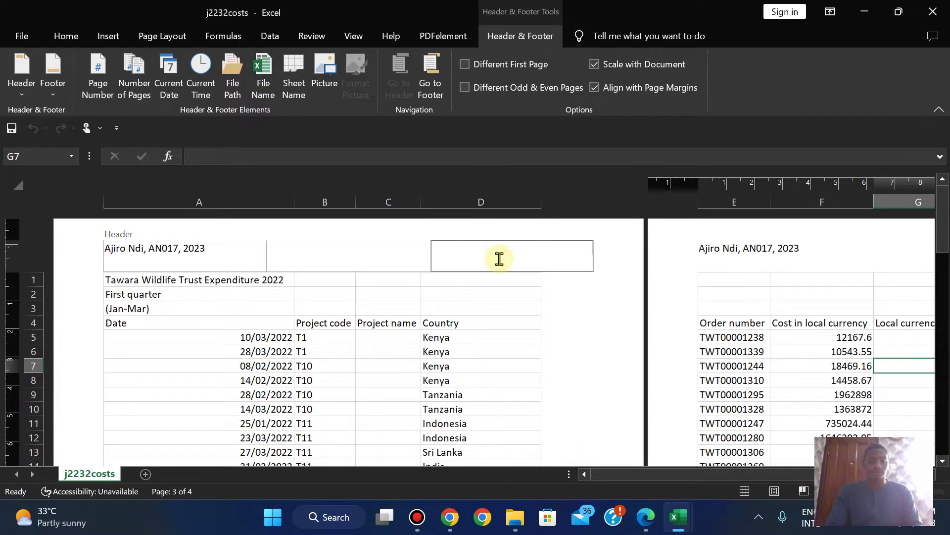
{"action": "left_click", "coordinate": [238, 99]}
{"action": "left_click", "coordinate": [641, 526]}
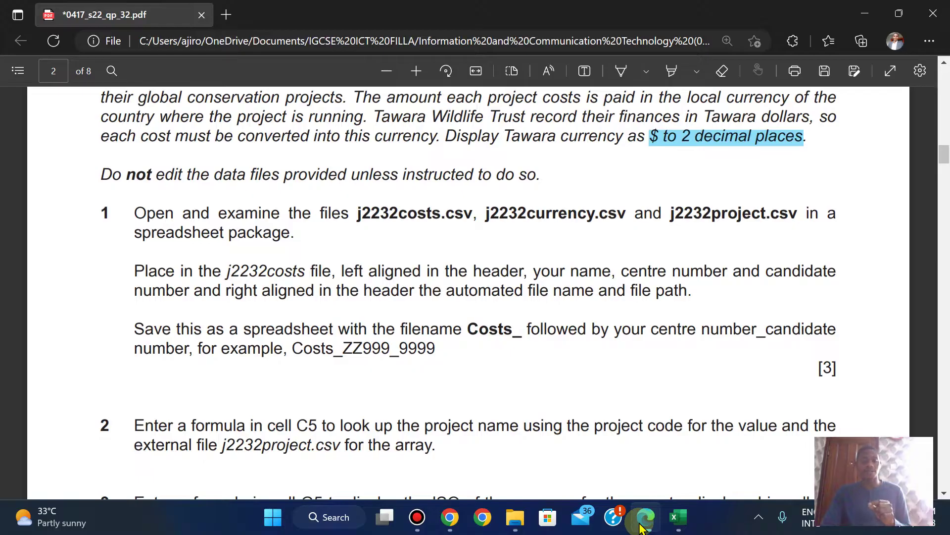
{"action": "left_click", "coordinate": [641, 526]}
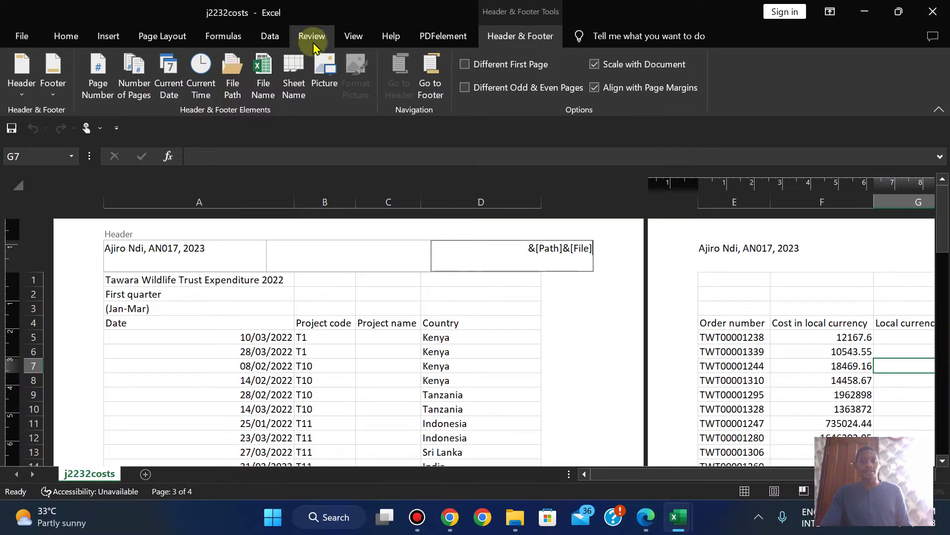
Finish editing the header and return the j2232costs sheet to Normal view
{"action": "left_click", "coordinate": [349, 37]}
{"action": "left_click", "coordinate": [609, 313]}
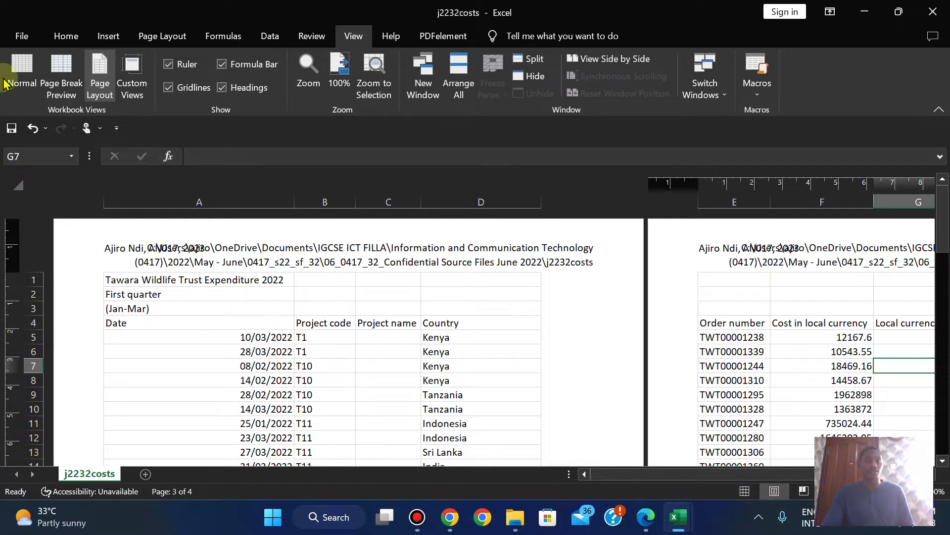
{"action": "left_click", "coordinate": [26, 73]}
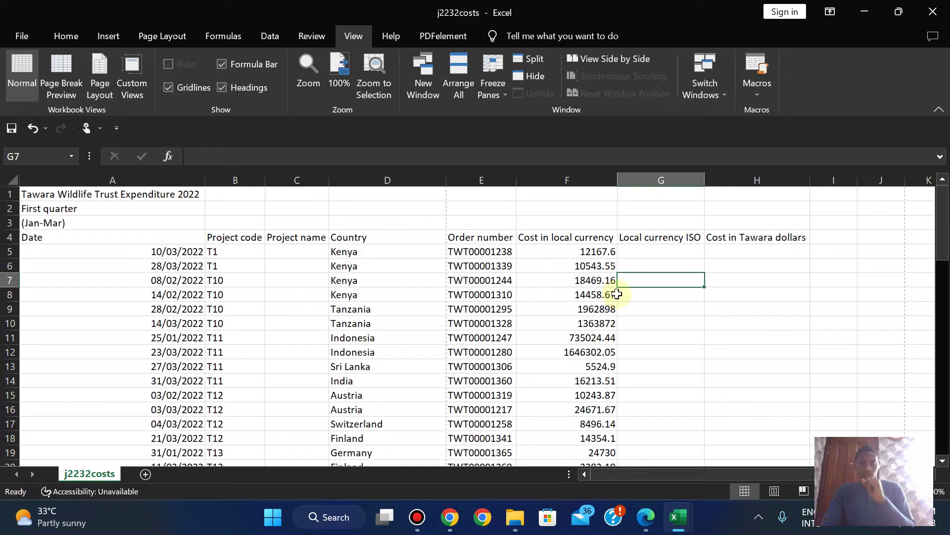
Check the required file name in the question paper and save j2232costs as an Excel Workbook named Costs_AN017_2023 in the source files folder
{"action": "left_click", "coordinate": [646, 517]}
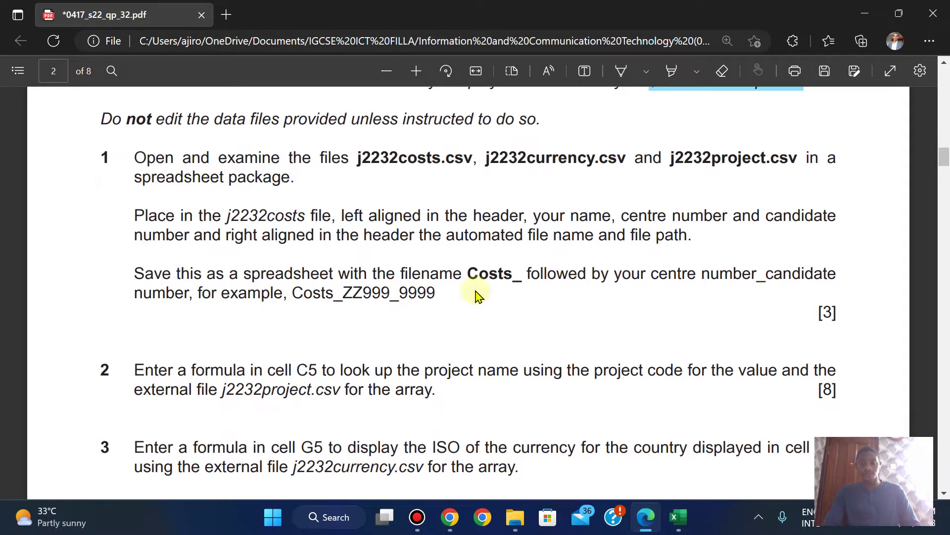
{"action": "double_click", "coordinate": [503, 275]}
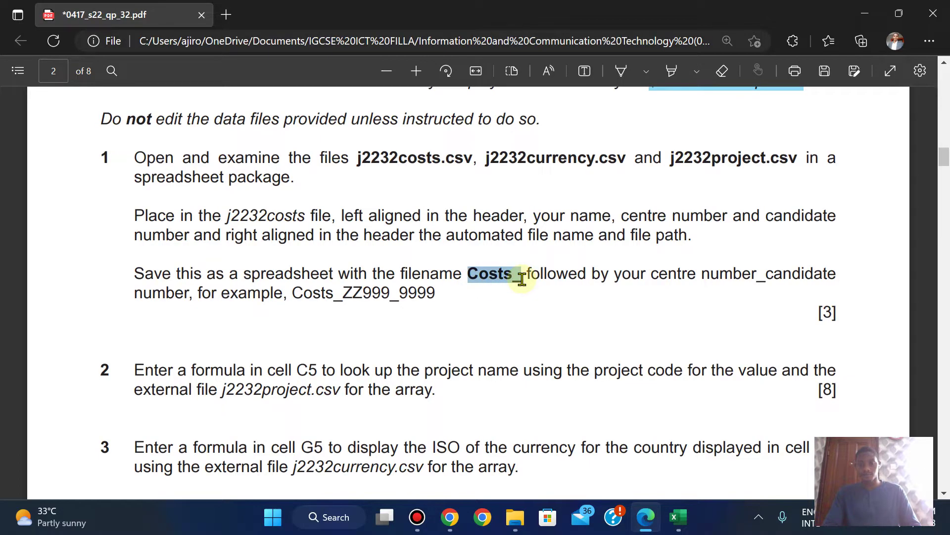
{"action": "left_click", "coordinate": [547, 153]}
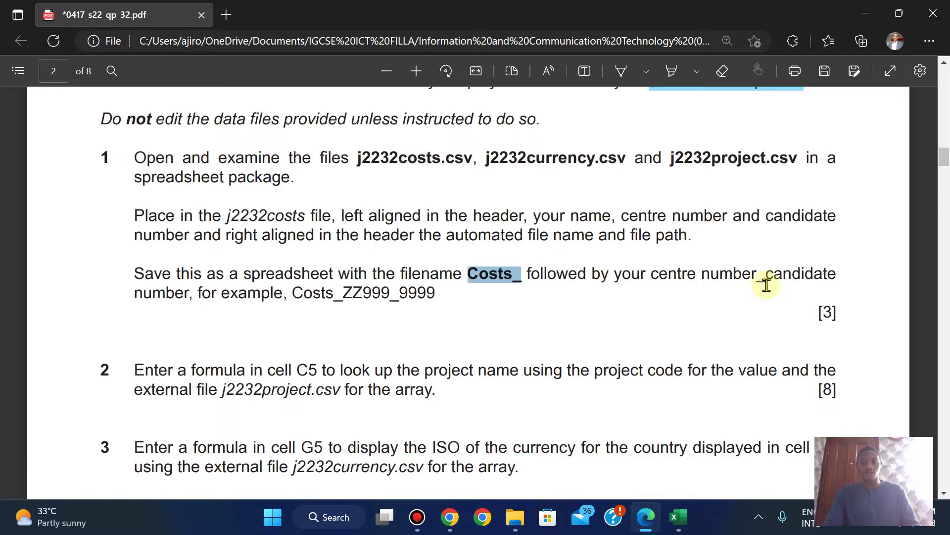
{"action": "mouse_move", "coordinate": [666, 528]}
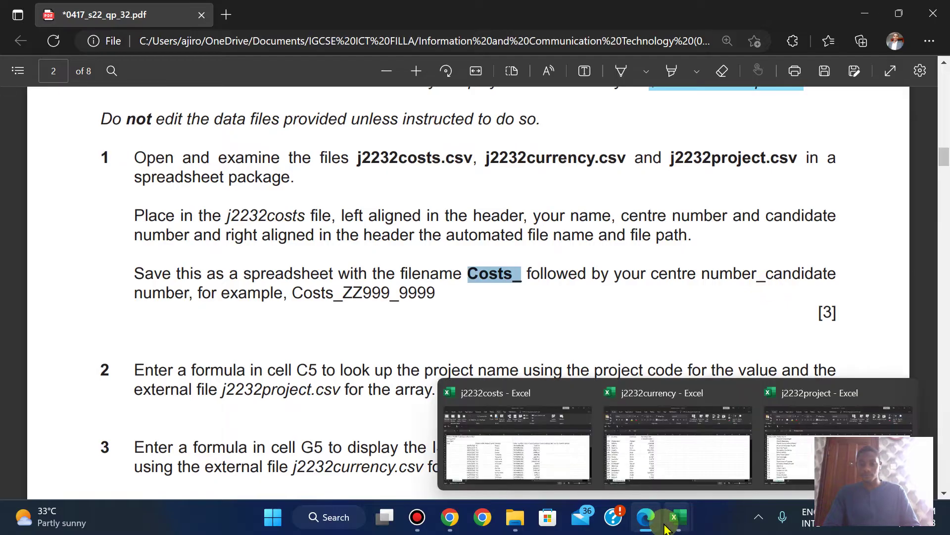
{"action": "left_click", "coordinate": [528, 452]}
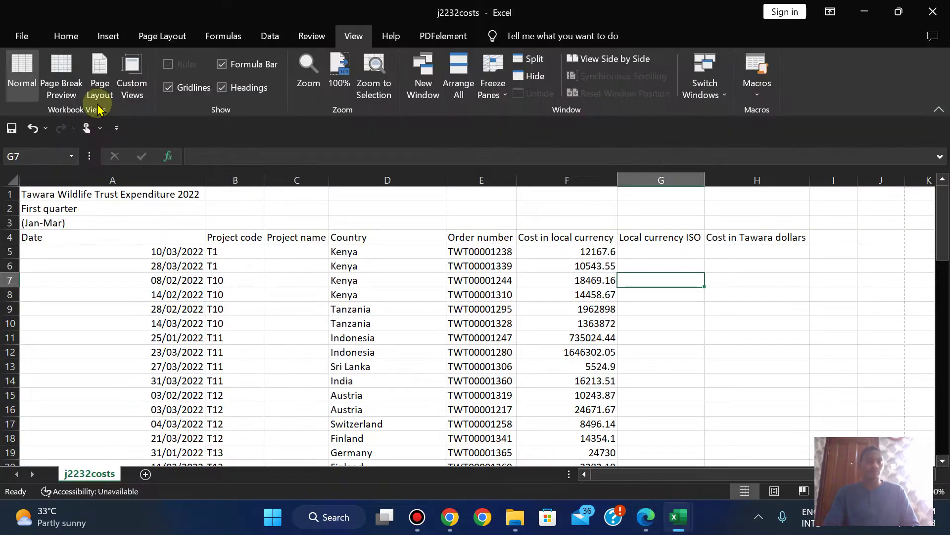
{"action": "left_click", "coordinate": [25, 37]}
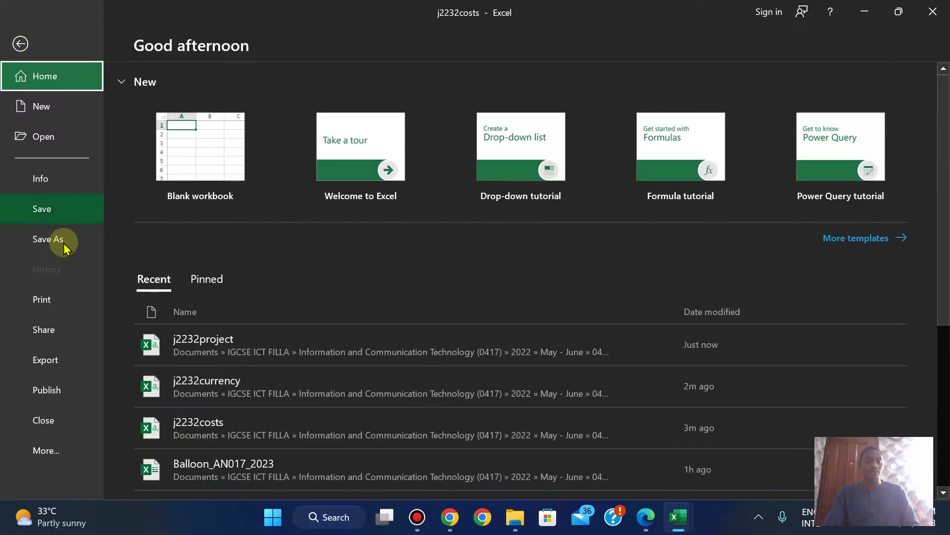
{"action": "left_click", "coordinate": [58, 248]}
{"action": "left_click", "coordinate": [542, 157]}
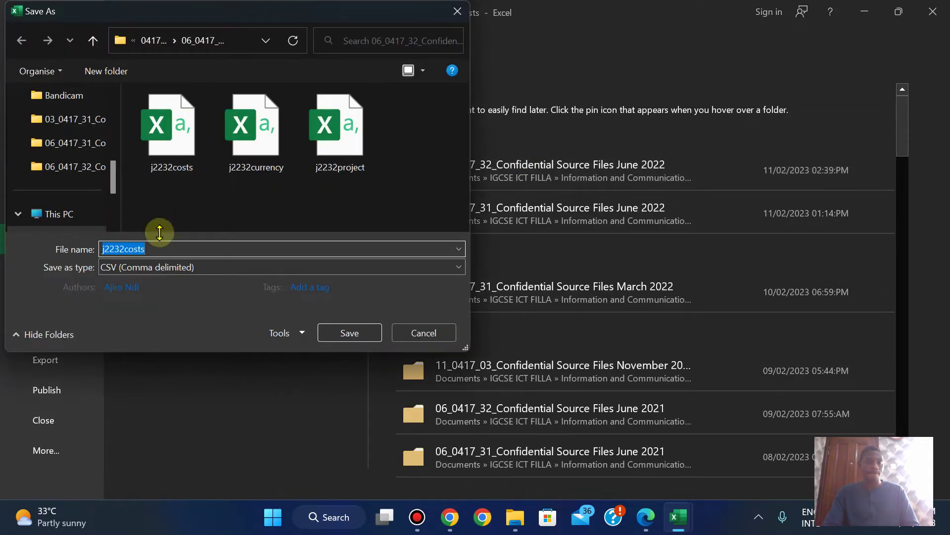
{"action": "type", "text": "Costs_AN017_2023"}
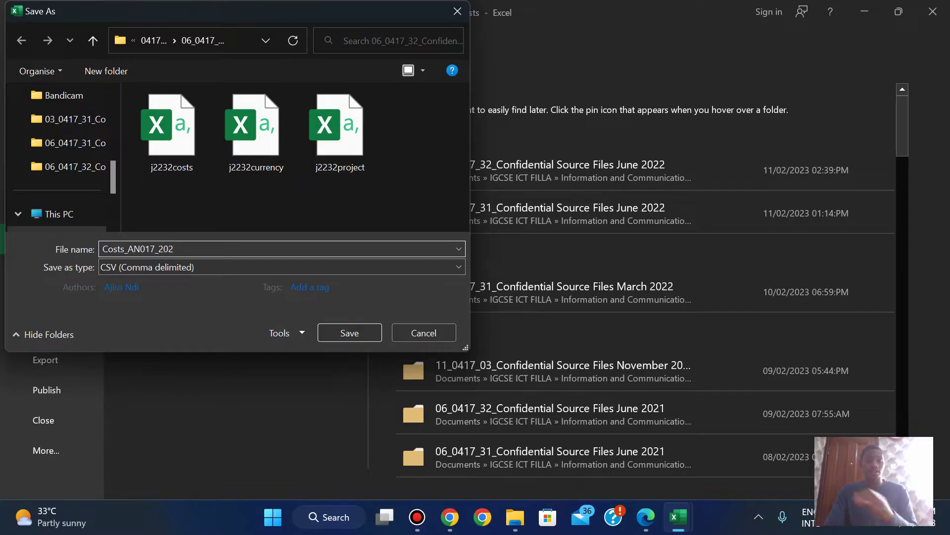
{"action": "left_click", "coordinate": [141, 268]}
{"action": "left_click", "coordinate": [160, 8]}
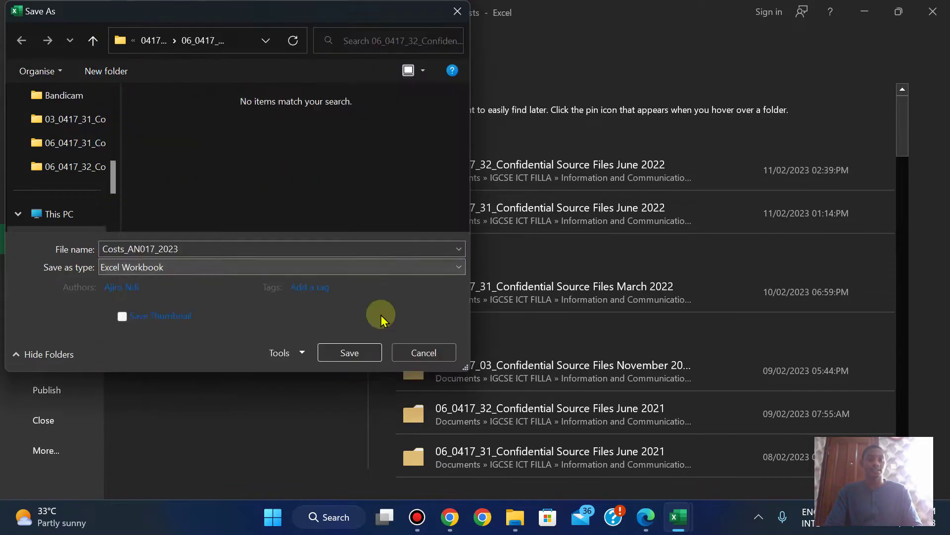
{"action": "left_click", "coordinate": [354, 353]}
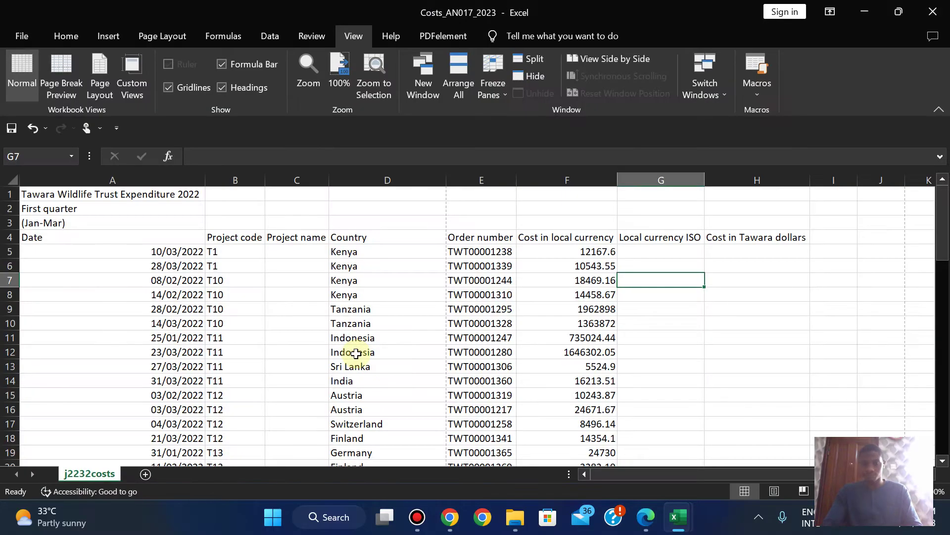
Read steps 2 to 4 of the question paper and select cell C5 in the Costs_AN017_2023 workbook
{"action": "left_click", "coordinate": [645, 520]}
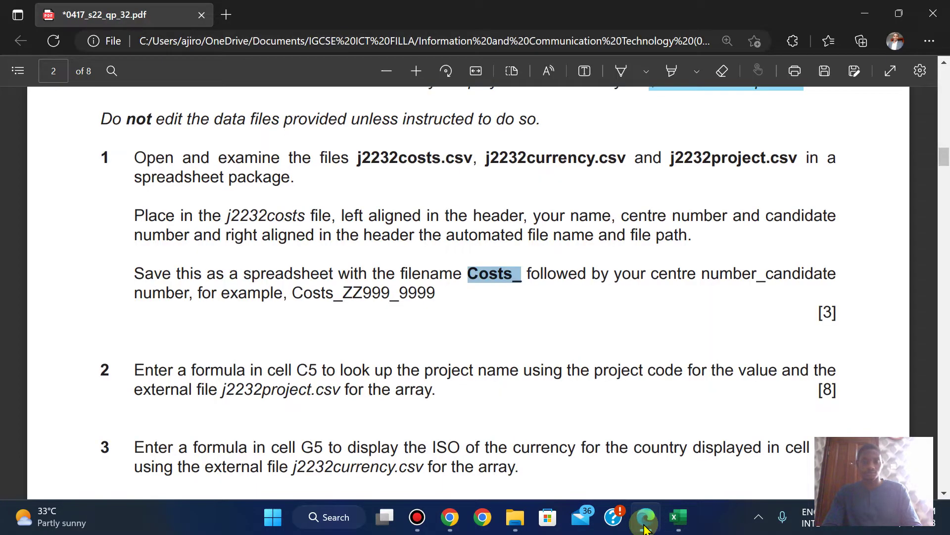
{"action": "key", "text": "Down"}
{"action": "key", "text": "Down"}
{"action": "key", "text": "Down"}
{"action": "key", "text": "Down"}
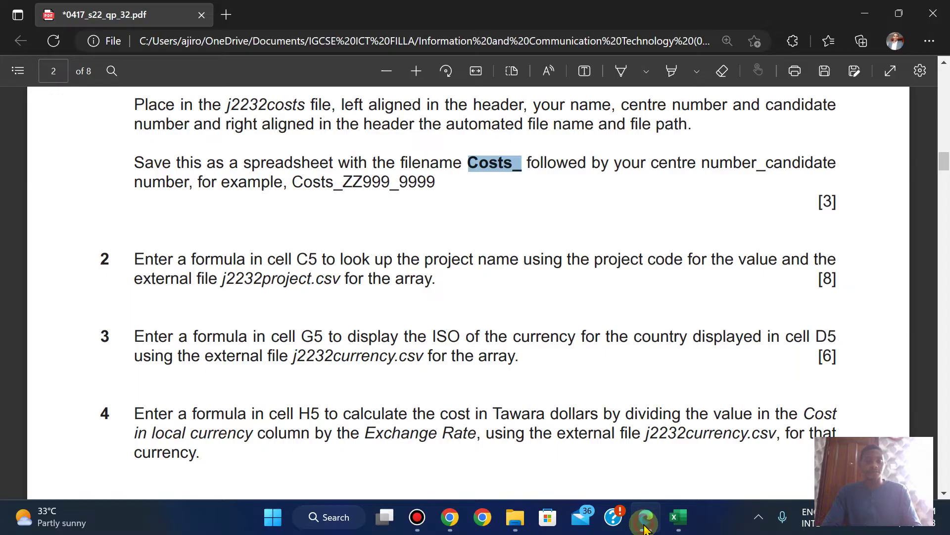
{"action": "left_click", "coordinate": [645, 528]}
{"action": "left_click", "coordinate": [285, 248]}
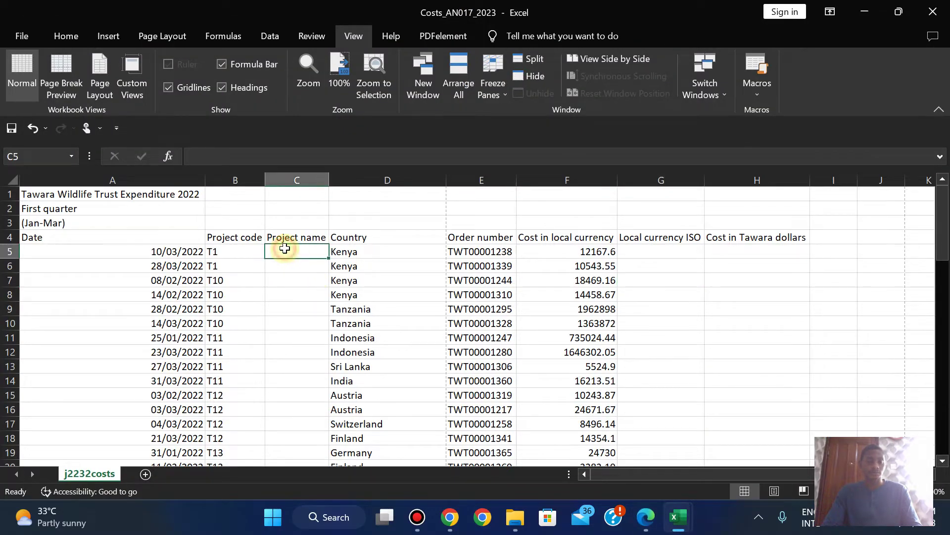
{"action": "left_click", "coordinate": [648, 518]}
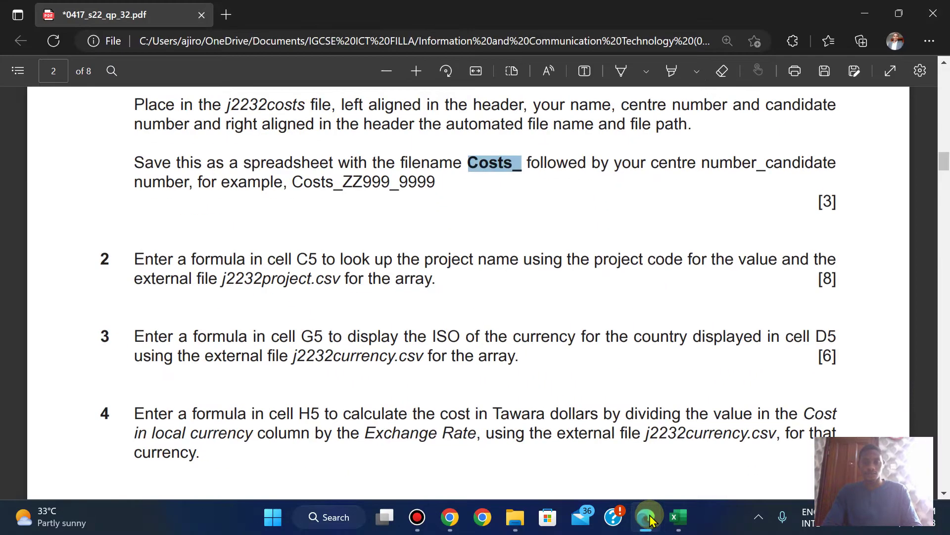
Recheck step 2 of the question paper and start a VLOOKUP formula in cell C5 with project code B5 as the lookup value
{"action": "left_click", "coordinate": [648, 518]}
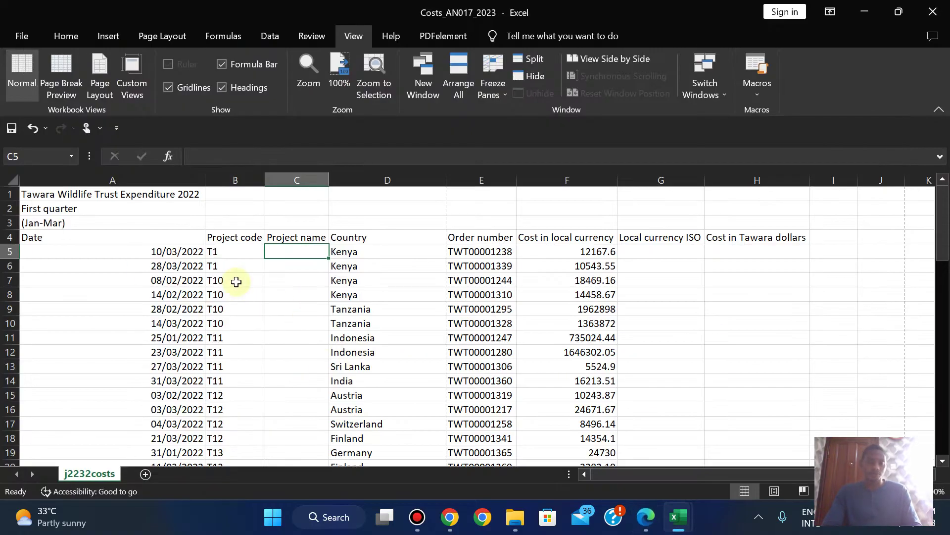
{"action": "left_click", "coordinate": [647, 518]}
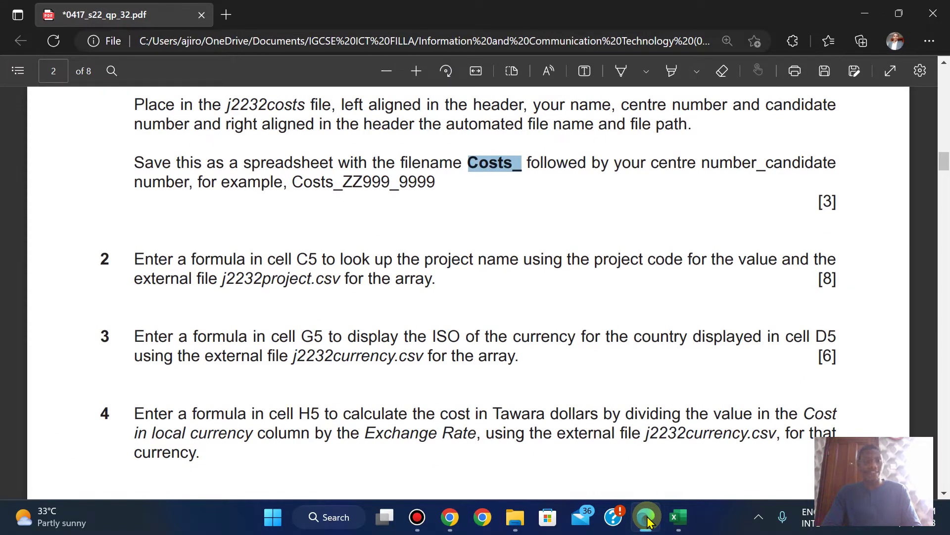
{"action": "left_click", "coordinate": [648, 518]}
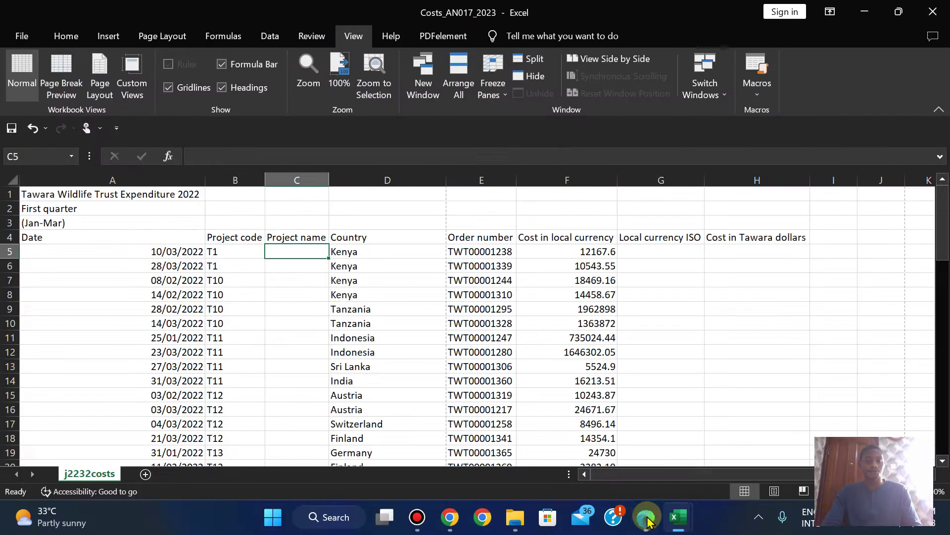
{"action": "type", "text": "=vloo"}
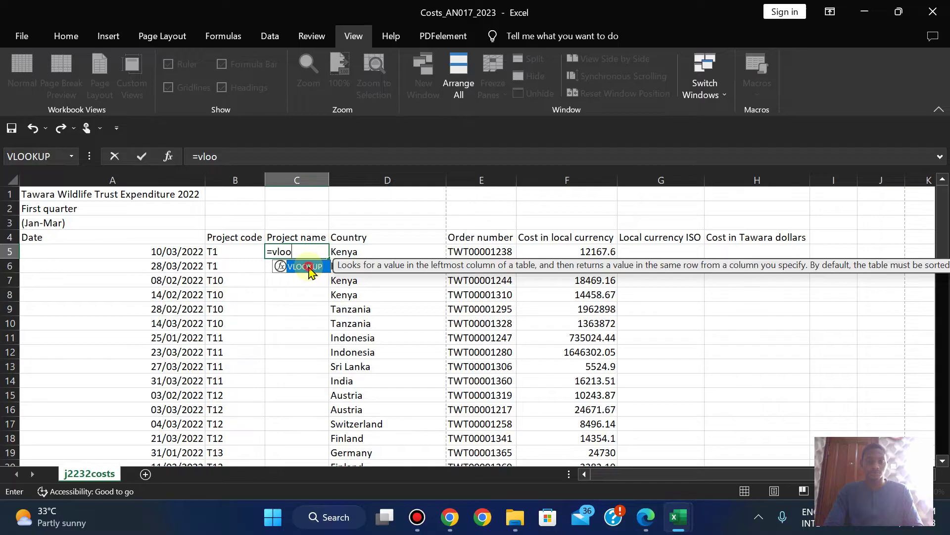
{"action": "double_click", "coordinate": [308, 267]}
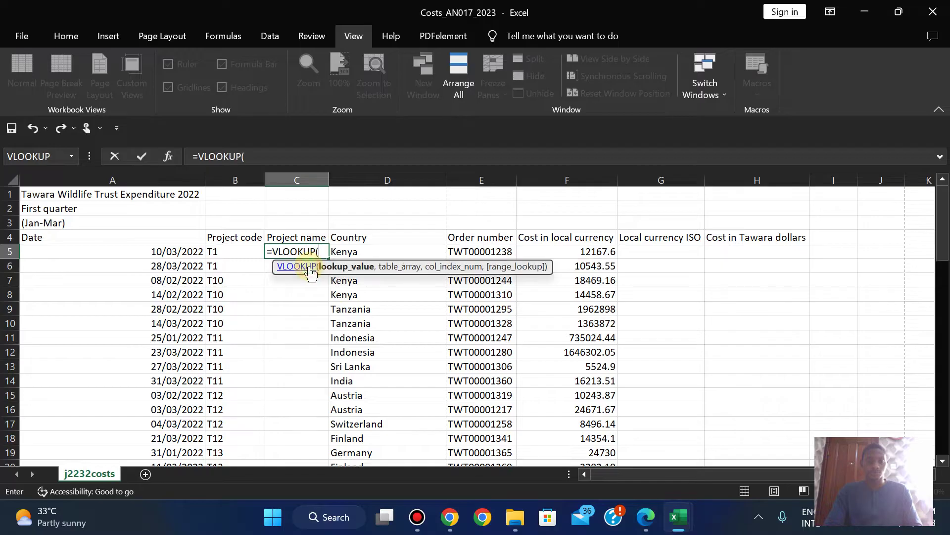
{"action": "left_click", "coordinate": [214, 252]}
{"action": "type", "text": ","}
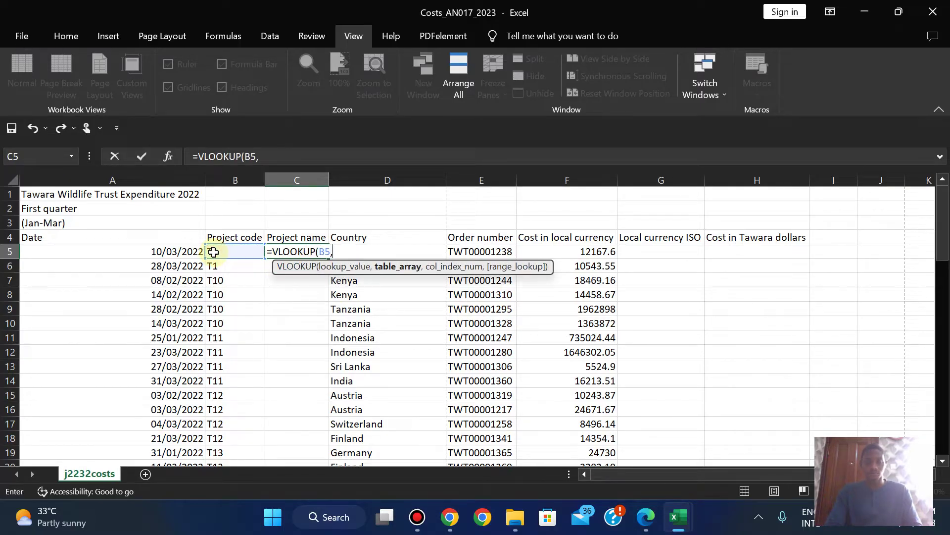
Confirm the required external file in the question paper and use range A2:B19 of the j2232project workbook as the table array
{"action": "mouse_move", "coordinate": [681, 520]}
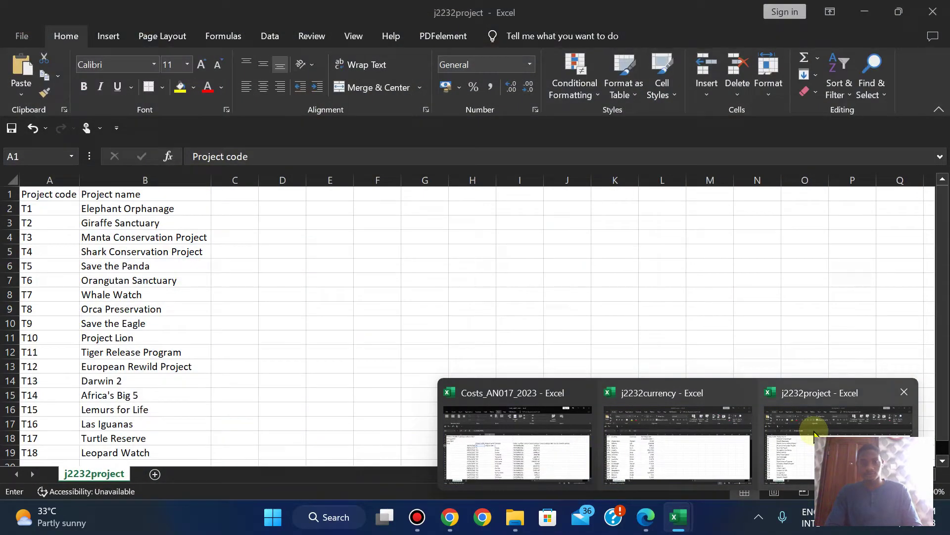
{"action": "mouse_move", "coordinate": [668, 452]}
{"action": "mouse_move", "coordinate": [789, 460]}
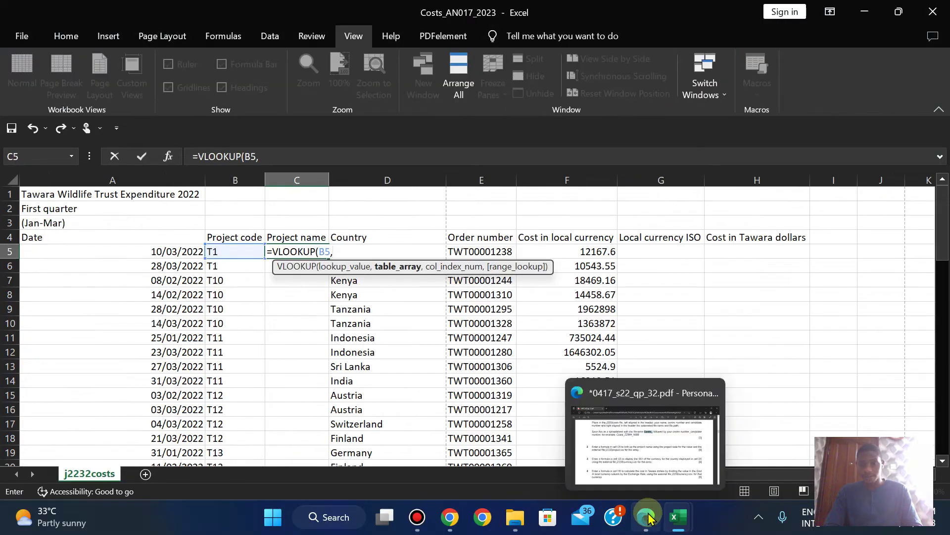
{"action": "left_click", "coordinate": [648, 517]}
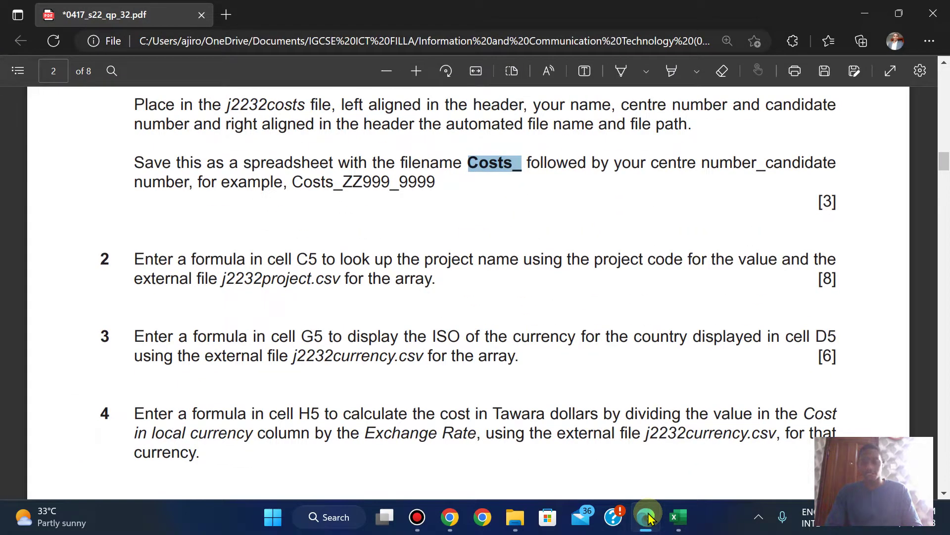
{"action": "left_click", "coordinate": [856, 437]}
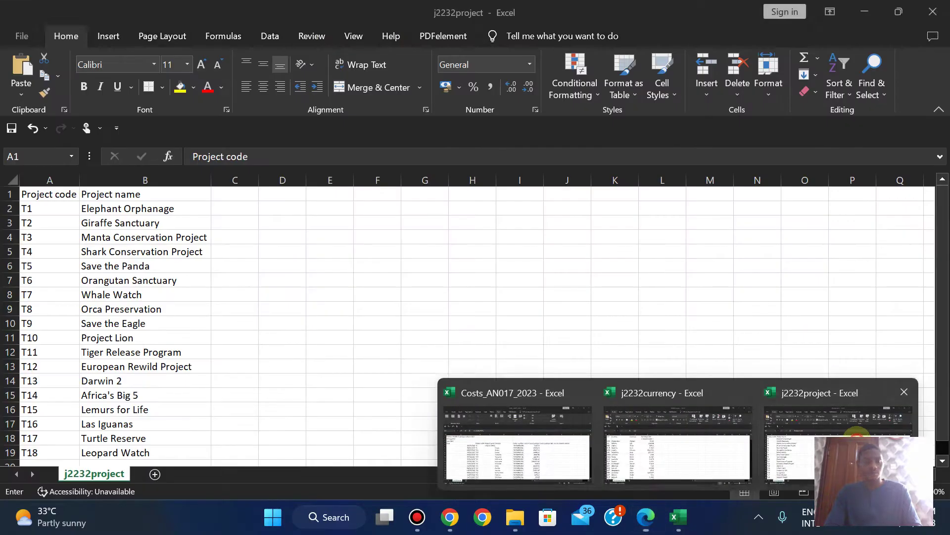
{"action": "left_click_drag", "start_coordinate": [41, 210], "coordinate": [170, 322]}
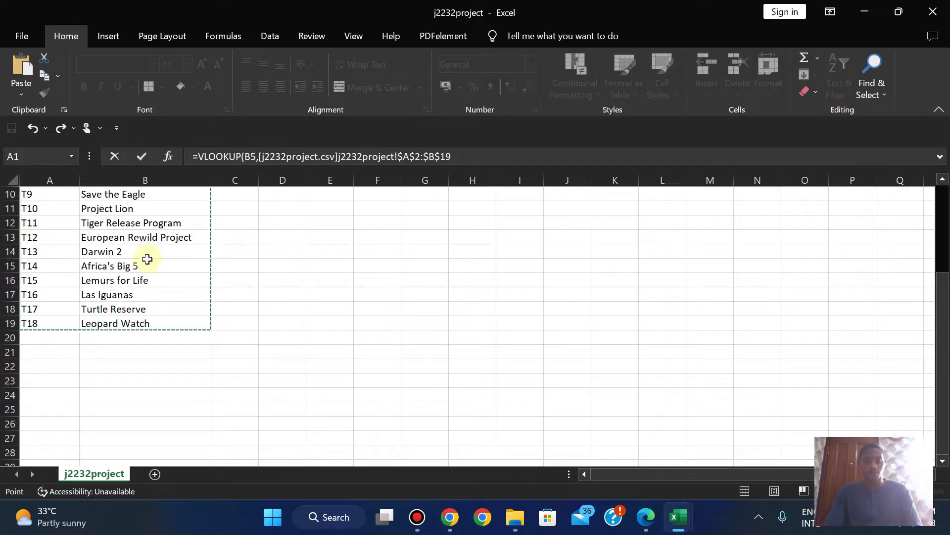
Complete the C5 VLOOKUP with column index 2 and exact match FALSE, and fit column C's width to its contents
{"action": "left_click", "coordinate": [476, 159]}
{"action": "type", "text": ",2,"}
{"action": "left_click", "coordinate": [504, 202]}
{"action": "double_click", "coordinate": [504, 202]}
{"action": "type", "text": ")"}
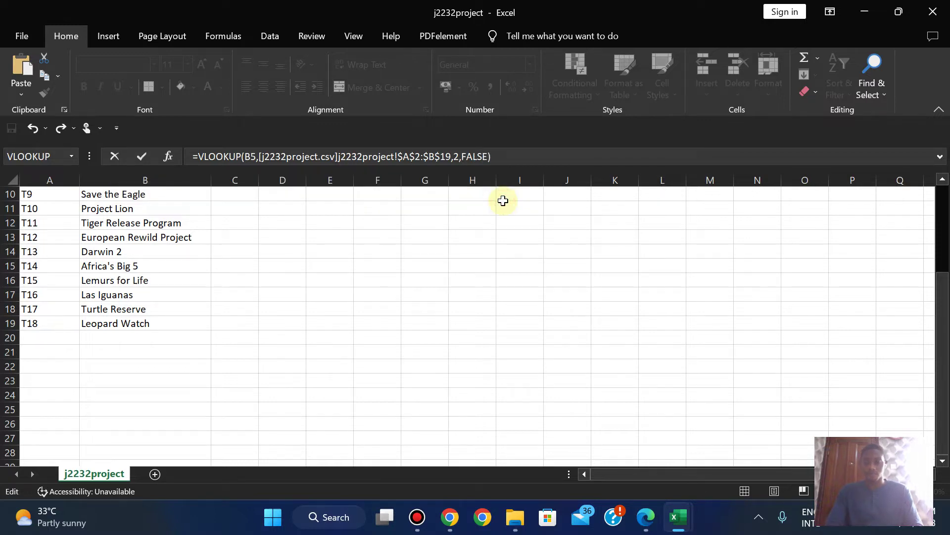
{"action": "key", "text": "Return"}
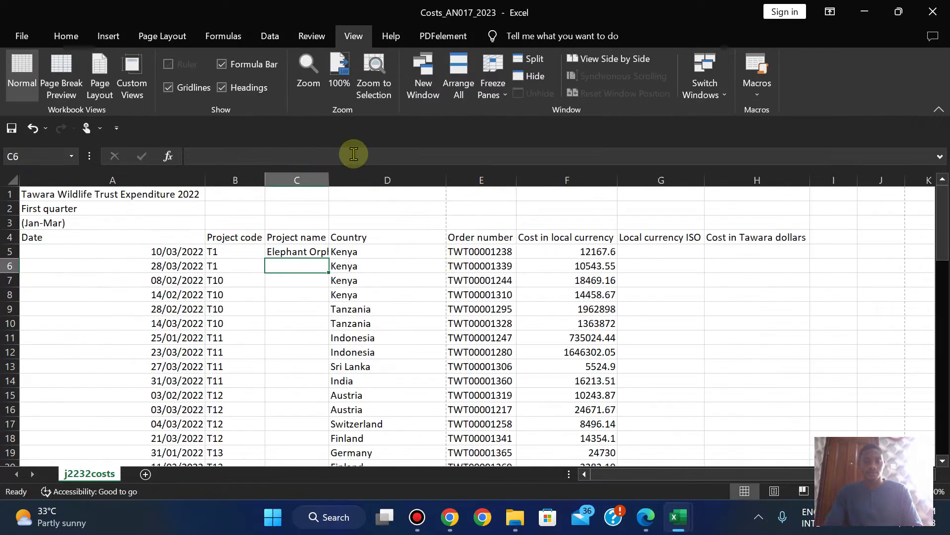
{"action": "double_click", "coordinate": [329, 180]}
Read step 3 of the question paper and select cell G5 in the Costs_AN017_2023 workbook
{"action": "left_click", "coordinate": [646, 515]}
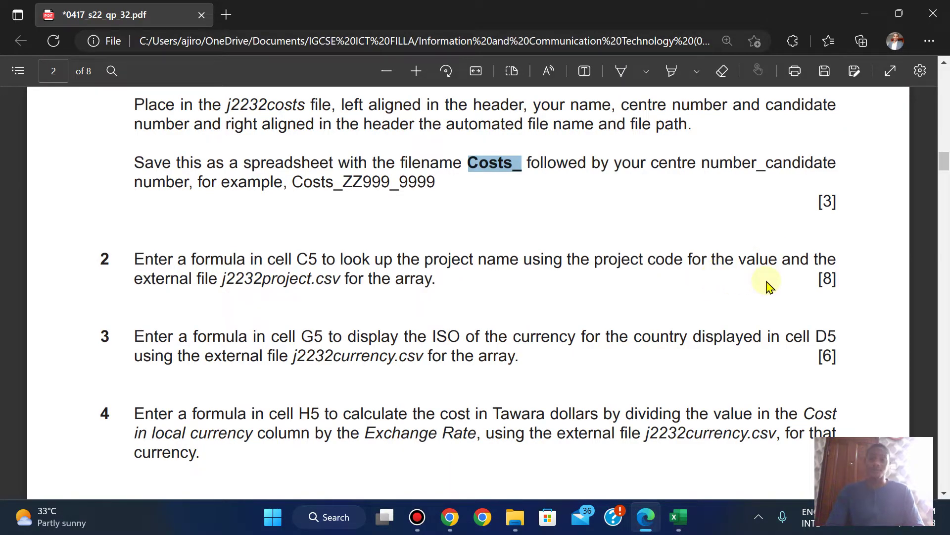
{"action": "scroll", "coordinate": [769, 286], "scroll_direction": "up", "scroll_amount": 5}
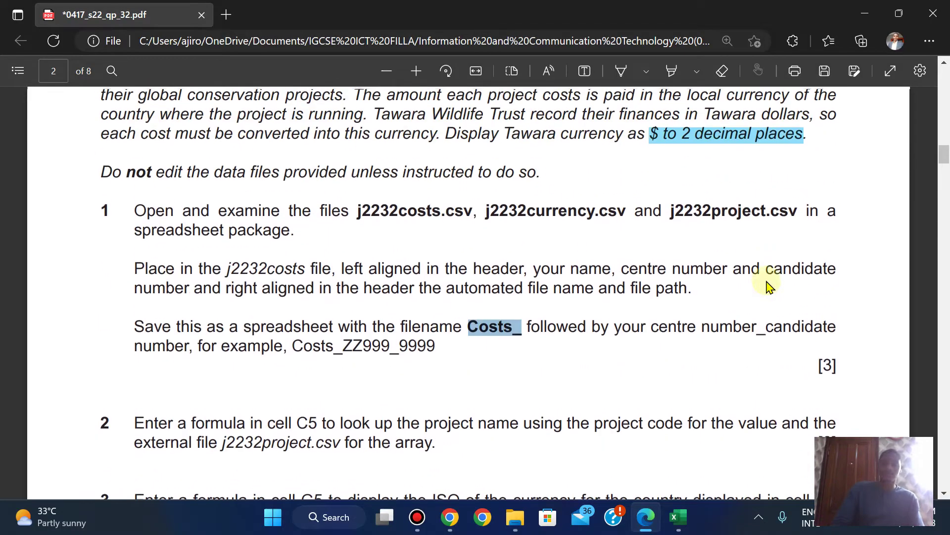
{"action": "scroll", "coordinate": [769, 287], "scroll_direction": "down", "scroll_amount": 5}
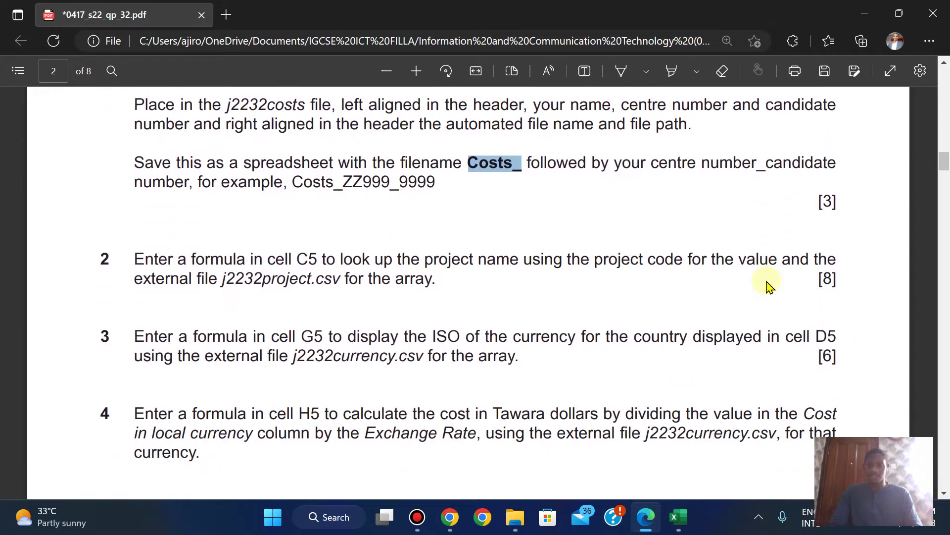
{"action": "scroll", "coordinate": [769, 286], "scroll_direction": "down", "scroll_amount": 1}
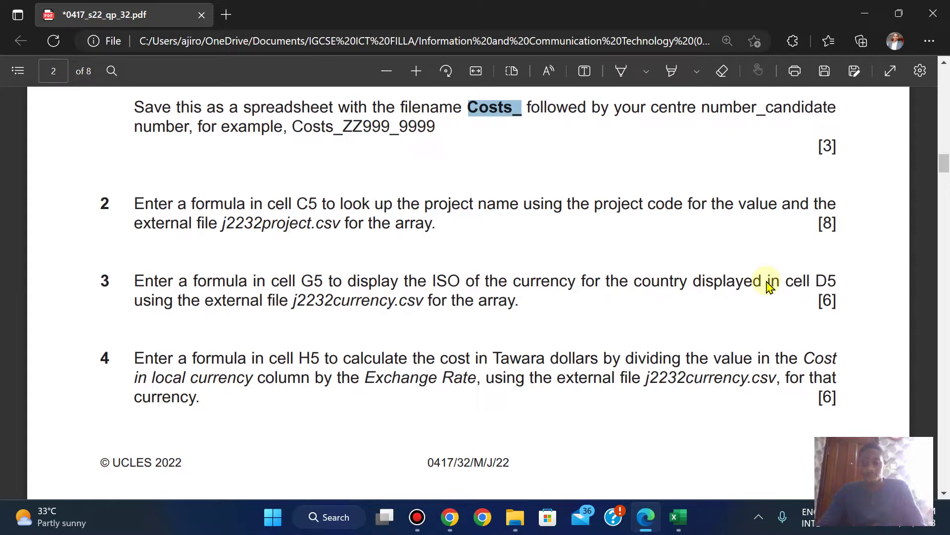
{"action": "mouse_move", "coordinate": [677, 517]}
{"action": "left_click", "coordinate": [551, 448]}
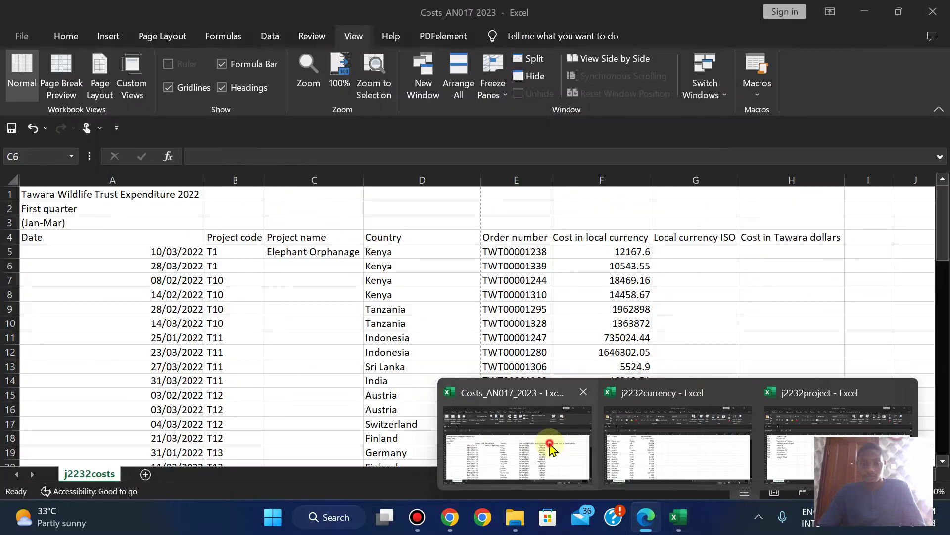
{"action": "left_click", "coordinate": [686, 251]}
Compare the step 3 instructions with the country in cell D5 and the ISO and country columns of the j2232currency workbook
{"action": "left_click", "coordinate": [643, 516]}
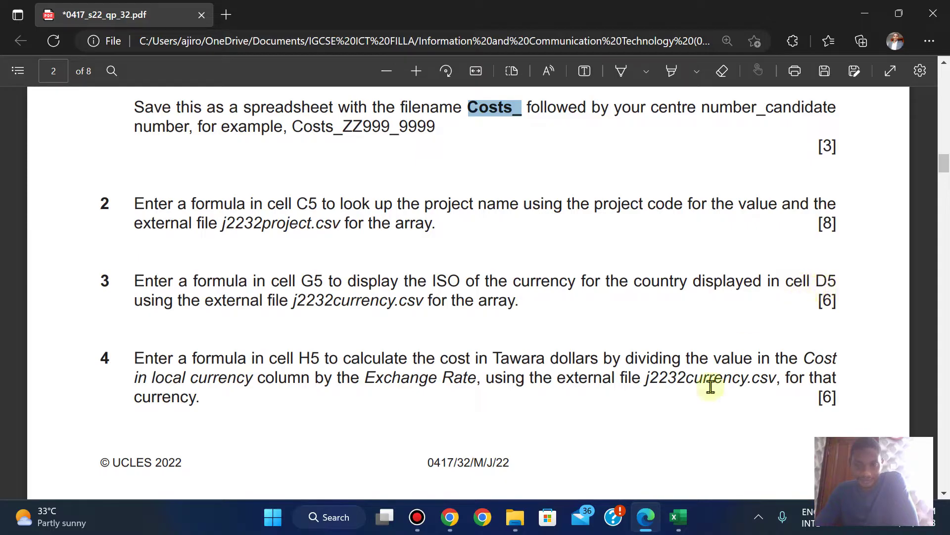
{"action": "mouse_move", "coordinate": [674, 518]}
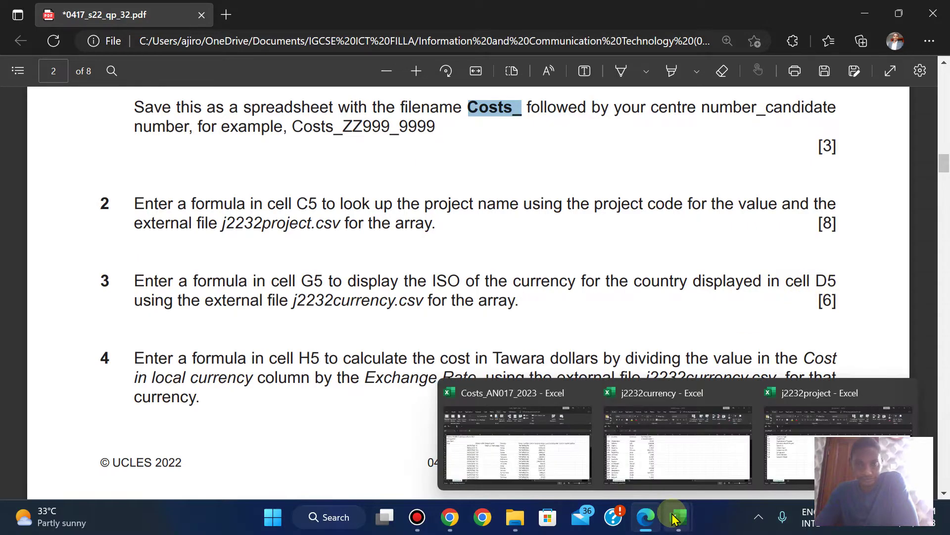
{"action": "left_click", "coordinate": [657, 430]}
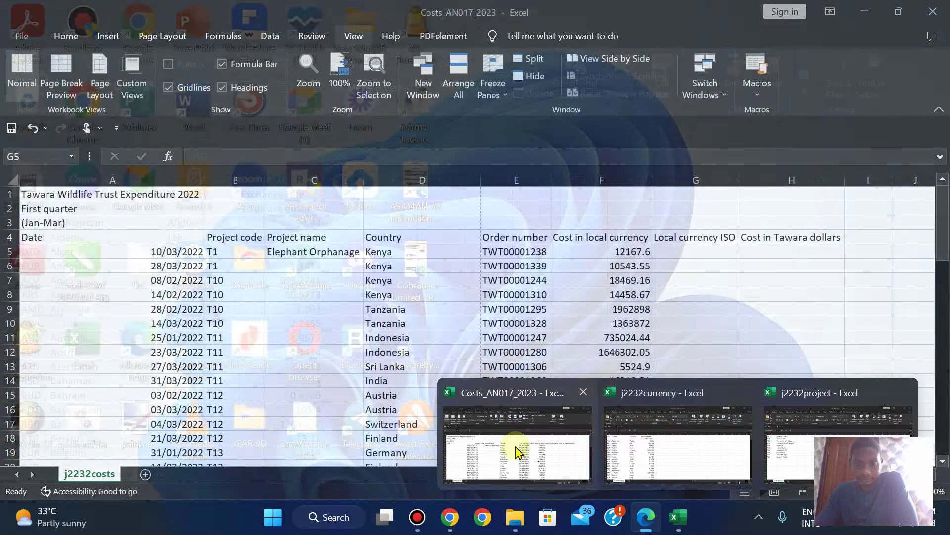
{"action": "left_click", "coordinate": [517, 442]}
{"action": "left_click", "coordinate": [382, 253]}
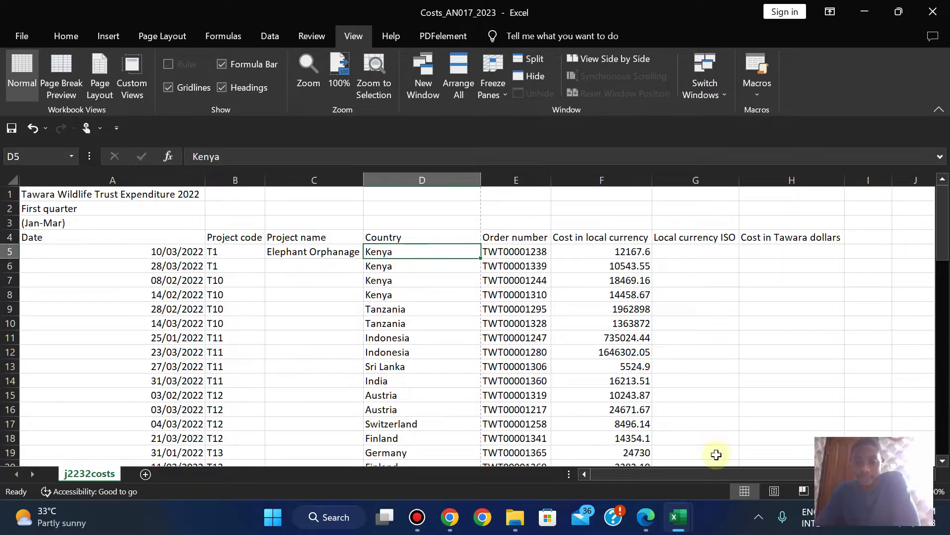
{"action": "mouse_move", "coordinate": [646, 509]}
{"action": "left_click", "coordinate": [647, 460]}
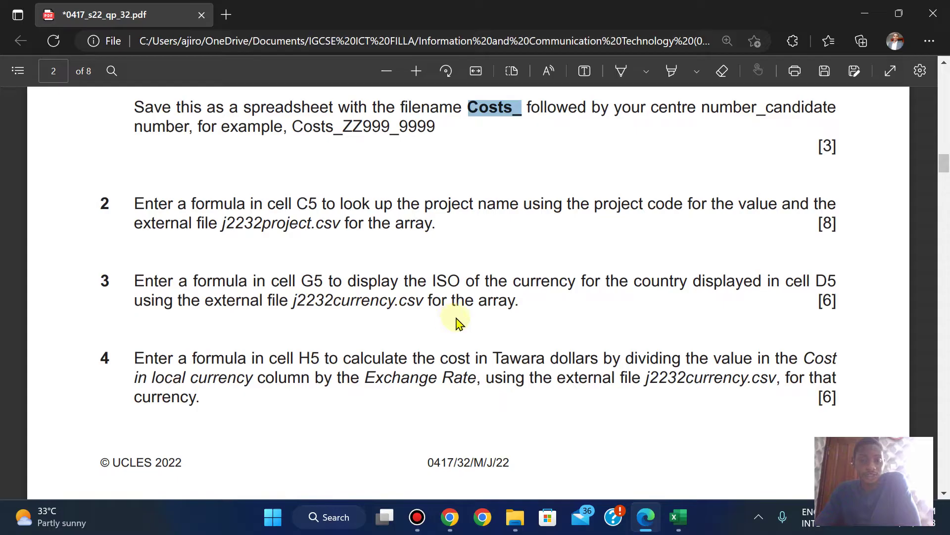
{"action": "mouse_move", "coordinate": [678, 516]}
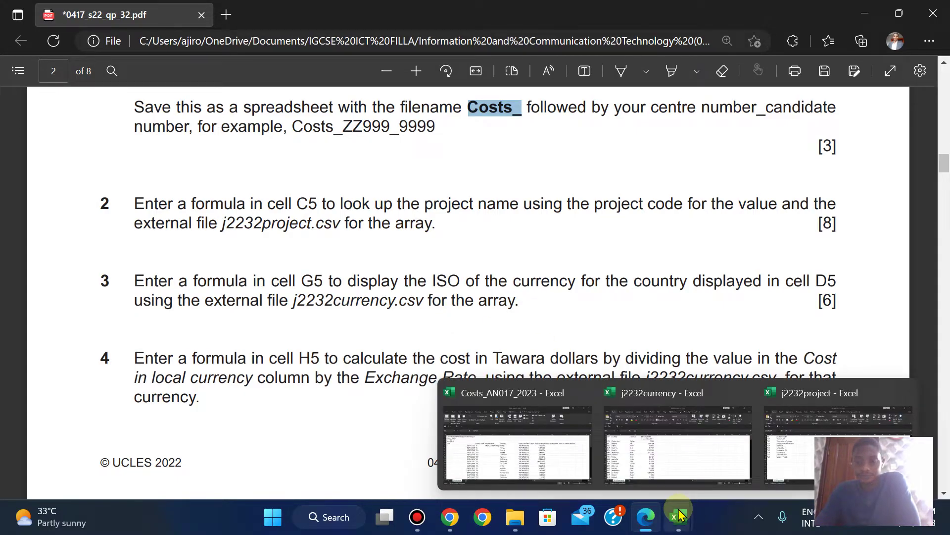
{"action": "mouse_move", "coordinate": [674, 451]}
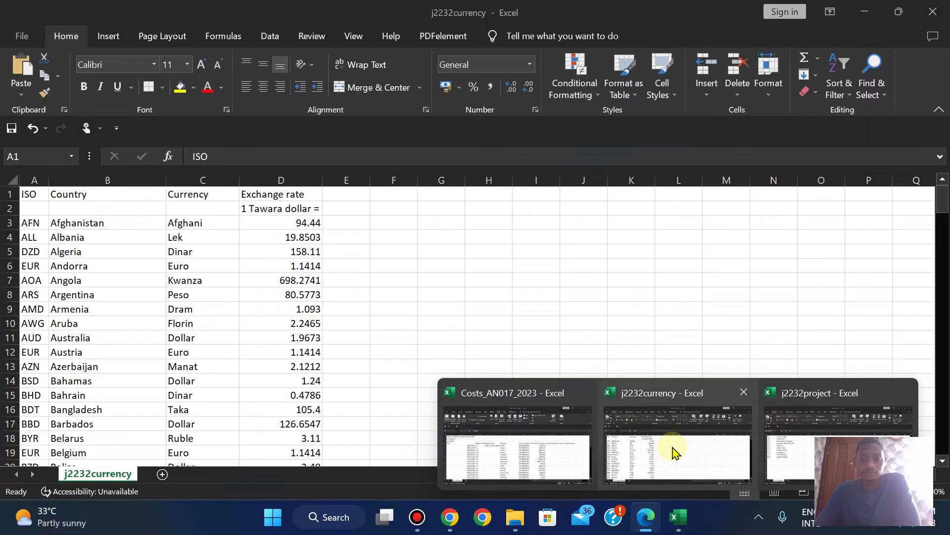
{"action": "mouse_move", "coordinate": [795, 442]}
{"action": "mouse_move", "coordinate": [559, 436]}
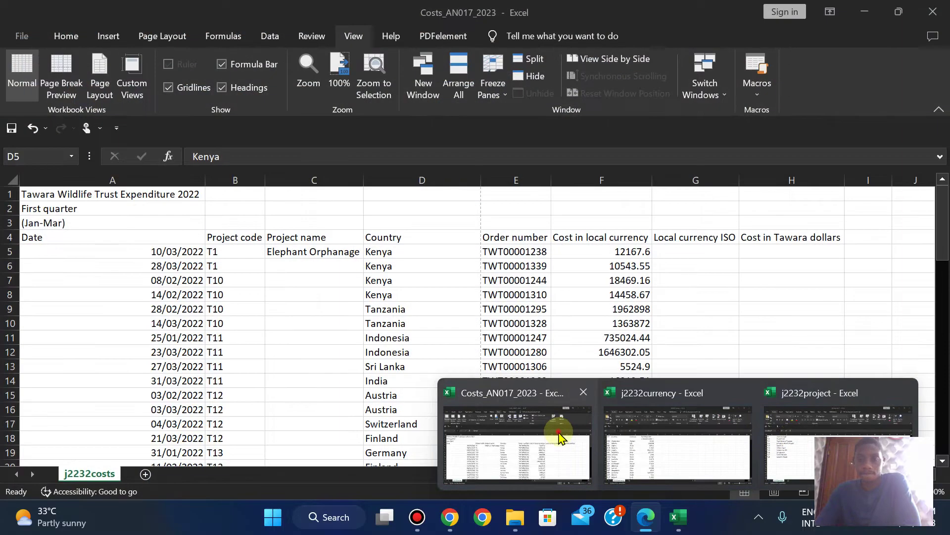
Start a VLOOKUP formula in cell G5 of Costs_AN017_2023 with country cell D5 as the lookup value
{"action": "left_click", "coordinate": [689, 252]}
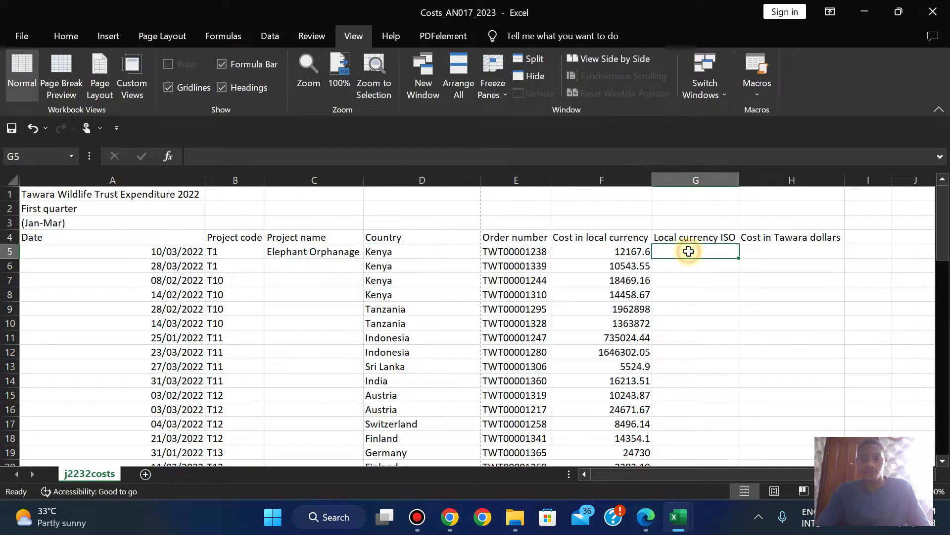
{"action": "type", "text": "=v"}
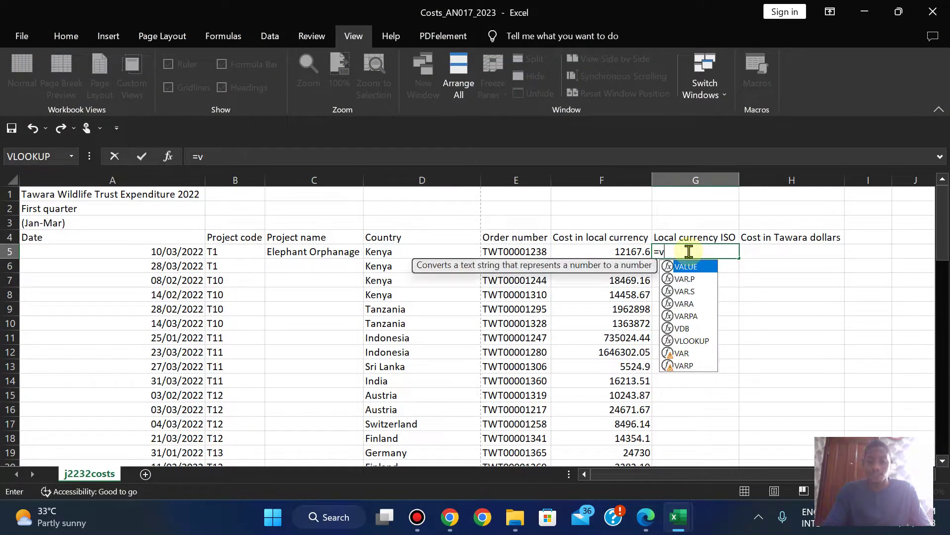
{"action": "type", "text": "loo"}
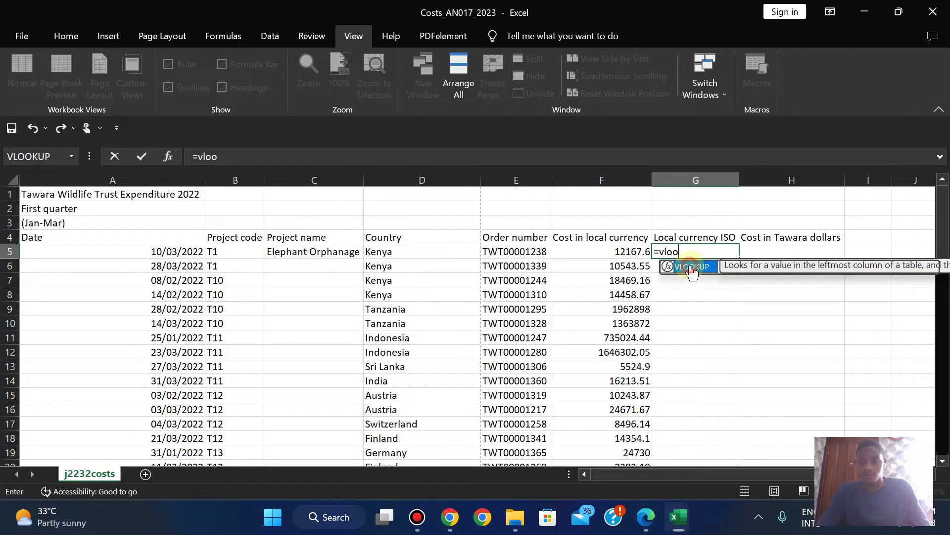
{"action": "key", "text": "Tab"}
{"action": "left_click", "coordinate": [390, 251]}
{"action": "type", "text": ","}
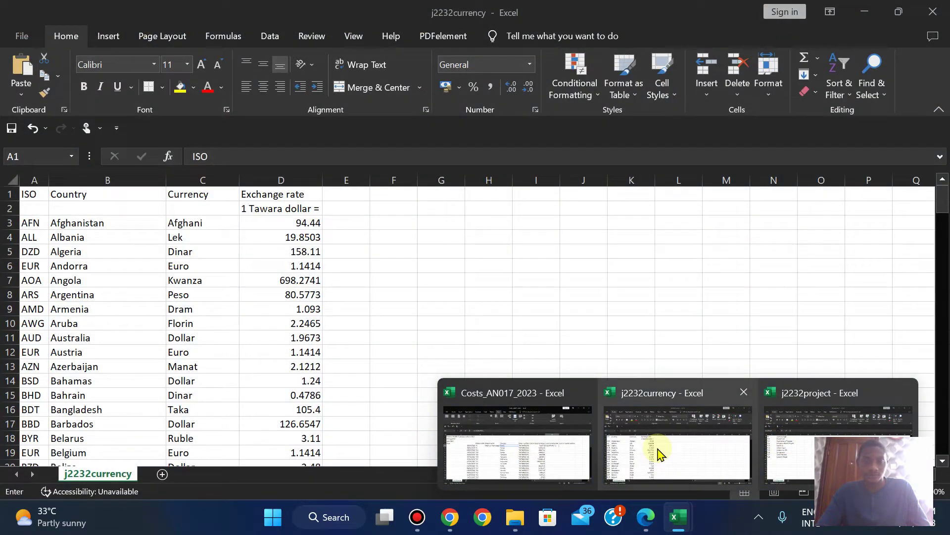
Try to complete the G5 VLOOKUP with j2232currency range $A$3:$B$184 as the array, column index 1 and exact match FALSE
{"action": "left_click", "coordinate": [657, 452]}
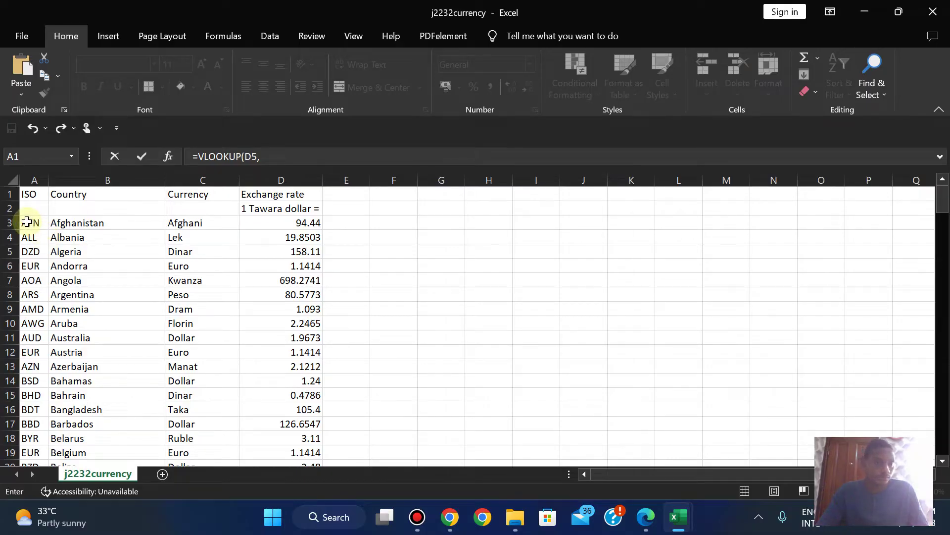
{"action": "left_click_drag", "start_coordinate": [27, 222], "coordinate": [99, 437]}
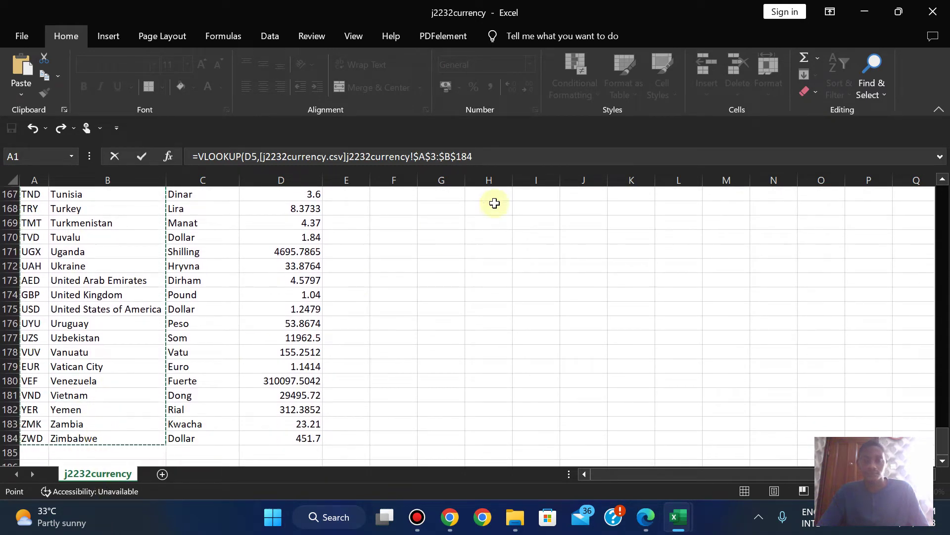
{"action": "left_click", "coordinate": [483, 159]}
{"action": "type", "text": ","}
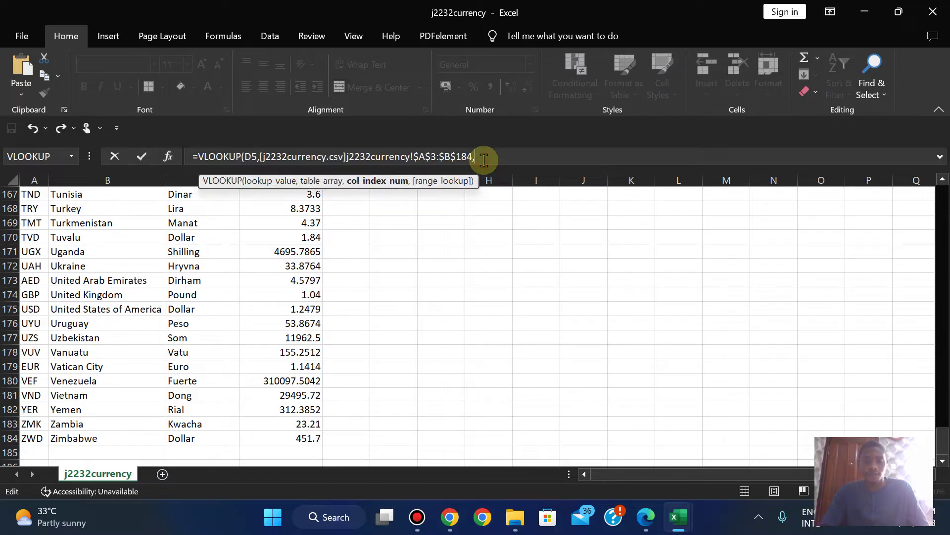
{"action": "type", "text": "1,"}
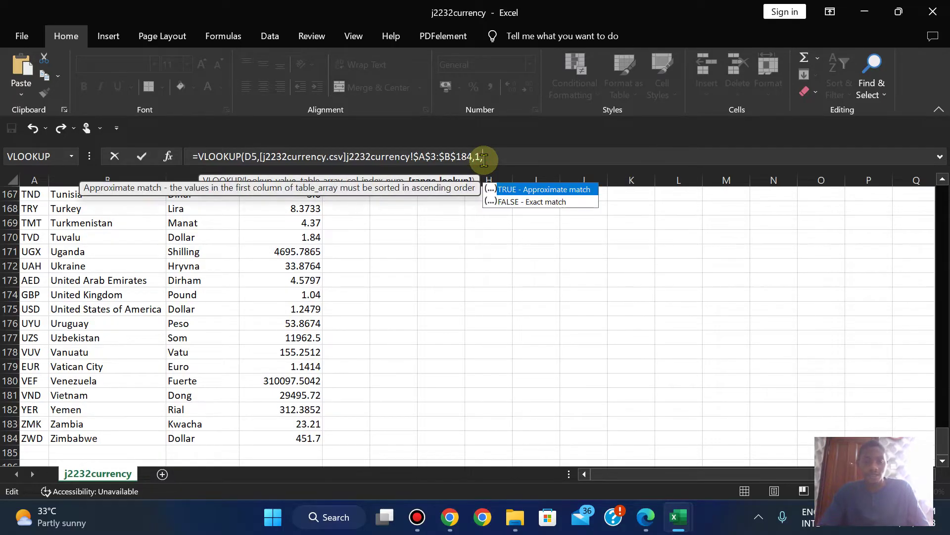
{"action": "double_click", "coordinate": [529, 203]}
{"action": "type", "text": ")"}
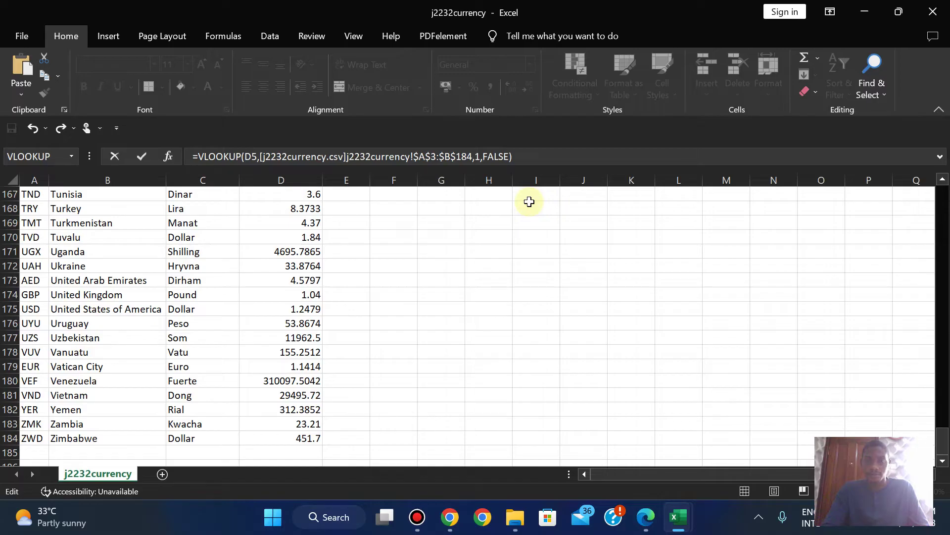
{"action": "key", "text": "Return"}
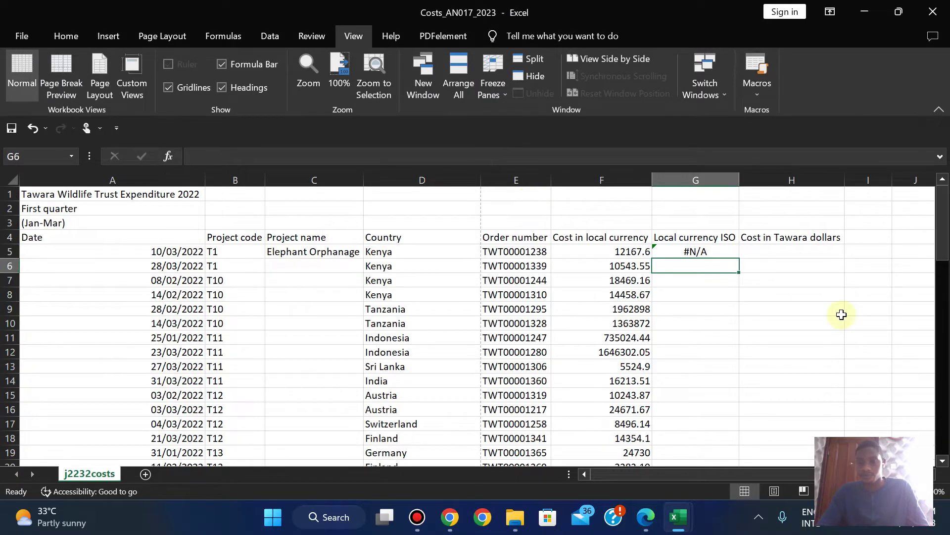
Check the formula in G5 against the step 3 instructions in the question paper
{"action": "left_click", "coordinate": [705, 253]}
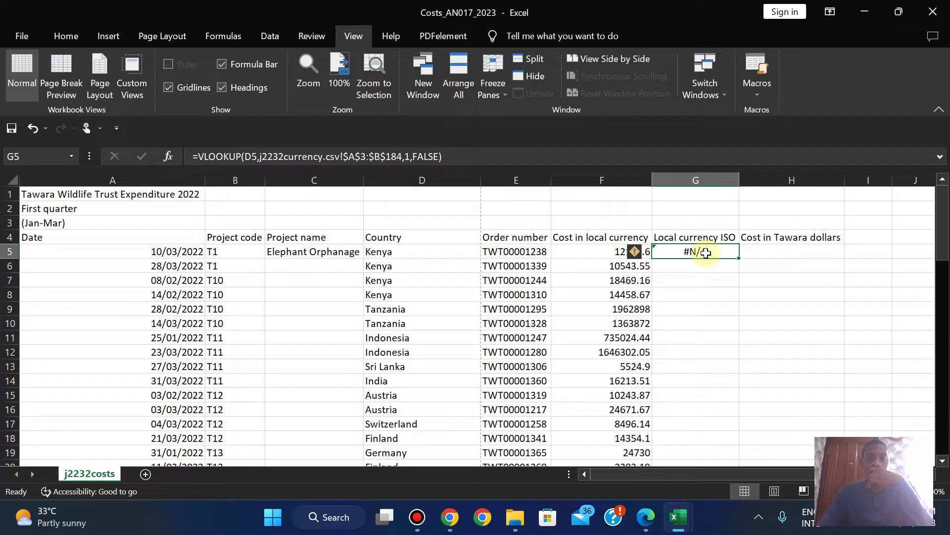
{"action": "left_click", "coordinate": [646, 530]}
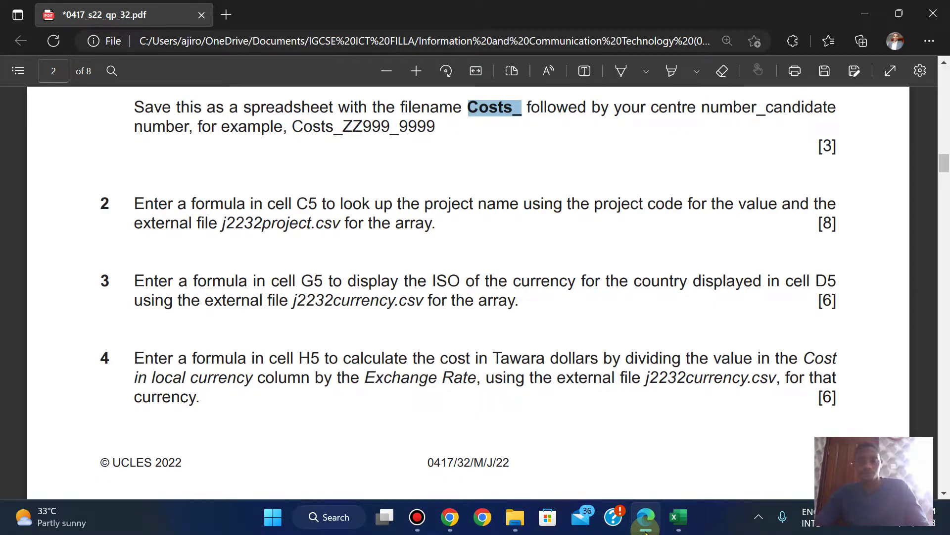
{"action": "left_click", "coordinate": [678, 517]}
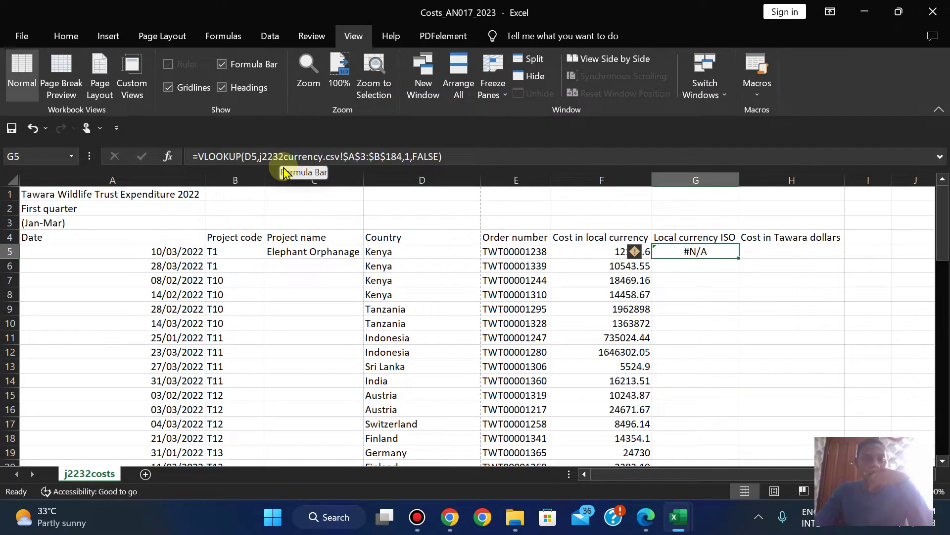
Replace the VLOOKUP in cell G5 with the start of a LOOKUP formula that uses country cell D5 as the lookup value
{"action": "left_click", "coordinate": [470, 153]}
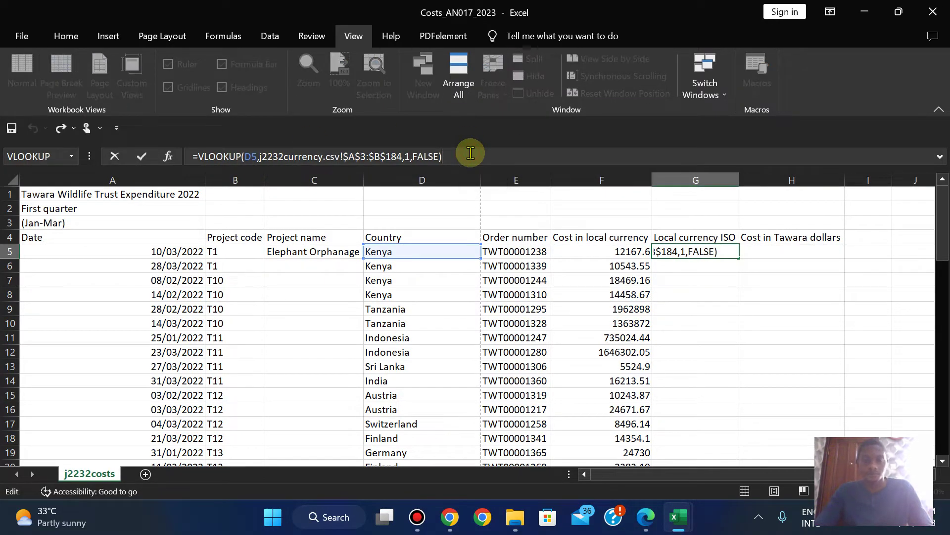
{"action": "key", "text": "BackSpace"}
{"action": "key", "text": "BackSpace"}
{"action": "key", "text": "BackSpace"}
{"action": "key", "text": "BackSpace"}
{"action": "key", "text": "BackSpace"}
{"action": "key", "text": "BackSpace"}
{"action": "key", "text": "BackSpace"}
{"action": "key", "text": "BackSpace"}
{"action": "key", "text": "BackSpace"}
{"action": "key", "text": "BackSpace"}
{"action": "key", "text": "BackSpace"}
{"action": "key", "text": "BackSpace"}
{"action": "key", "text": "BackSpace"}
{"action": "key", "text": "BackSpace"}
{"action": "key", "text": "BackSpace"}
{"action": "key", "text": "BackSpace"}
{"action": "key", "text": "BackSpace"}
{"action": "key", "text": "BackSpace"}
{"action": "key", "text": "BackSpace"}
{"action": "key", "text": "BackSpace"}
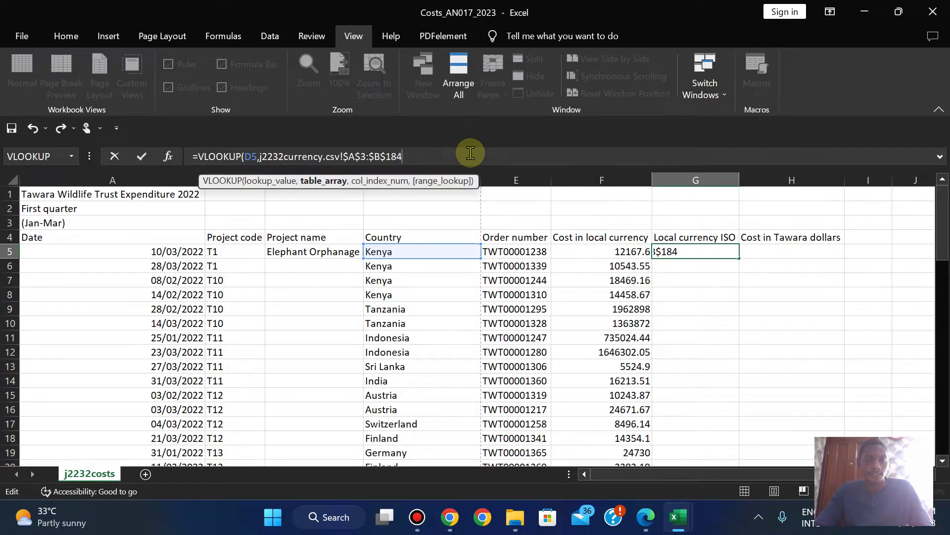
{"action": "key", "text": "BackSpace"}
{"action": "key", "text": "BackSpace"}
{"action": "key", "text": "BackSpace"}
{"action": "key", "text": "BackSpace"}
{"action": "key", "text": "BackSpace"}
{"action": "key", "text": "BackSpace"}
{"action": "key", "text": "BackSpace"}
{"action": "key", "text": "BackSpace"}
{"action": "key", "text": "BackSpace"}
{"action": "key", "text": "BackSpace"}
{"action": "key", "text": "BackSpace"}
{"action": "key", "text": "BackSpace"}
{"action": "key", "text": "BackSpace"}
{"action": "key", "text": "BackSpace"}
{"action": "key", "text": "BackSpace"}
{"action": "key", "text": "BackSpace"}
{"action": "key", "text": "BackSpace"}
{"action": "key", "text": "BackSpace"}
{"action": "key", "text": "BackSpace"}
{"action": "key", "text": "BackSpace"}
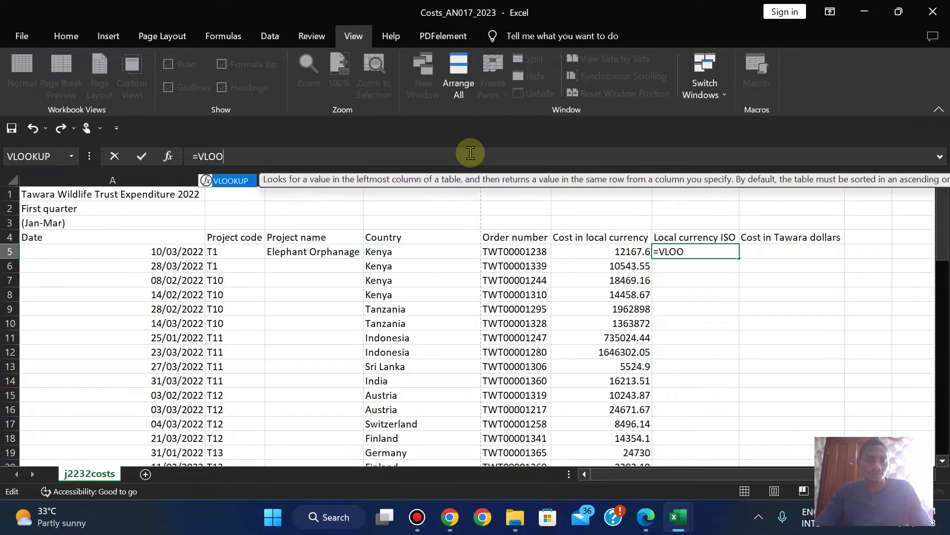
{"action": "key", "text": "BackSpace"}
{"action": "key", "text": "BackSpace"}
{"action": "key", "text": "BackSpace"}
{"action": "key", "text": "BackSpace"}
{"action": "type", "text": "LOO"}
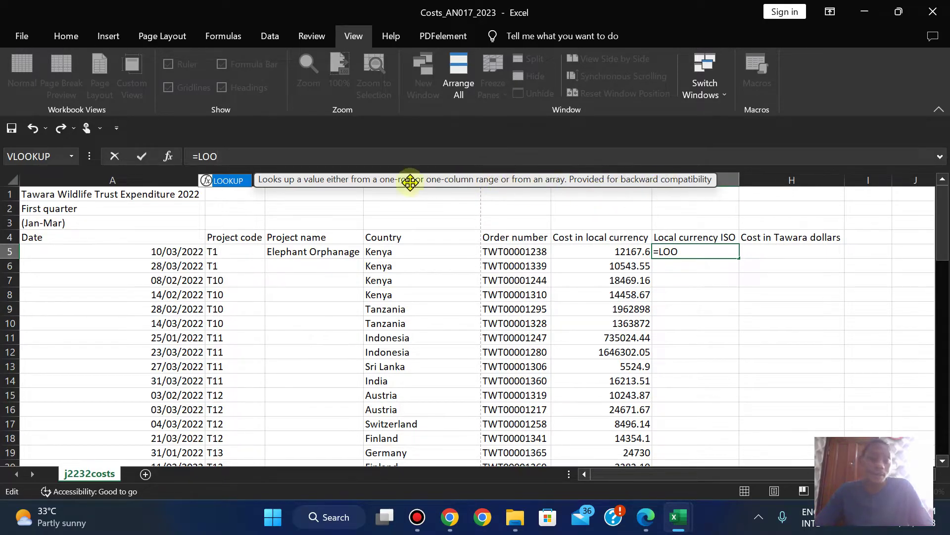
{"action": "double_click", "coordinate": [221, 181]}
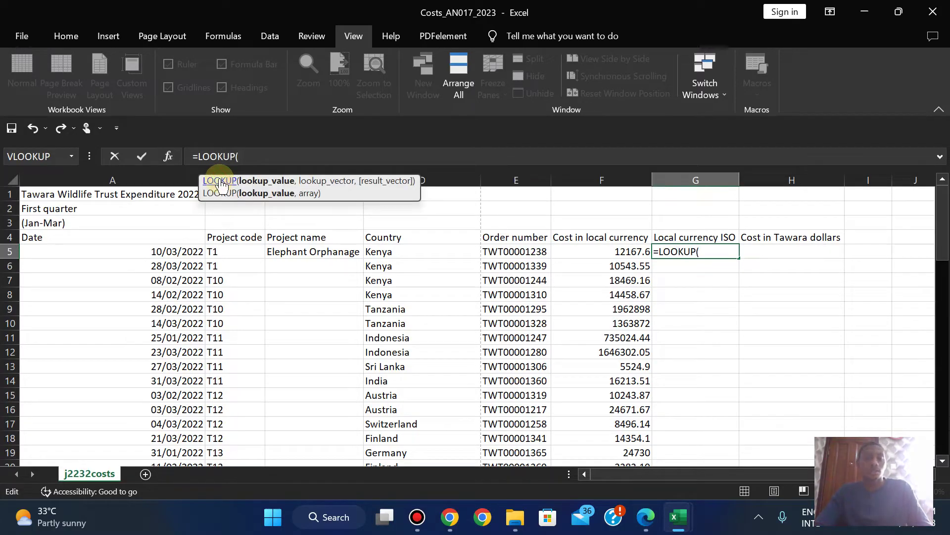
{"action": "left_click", "coordinate": [383, 256]}
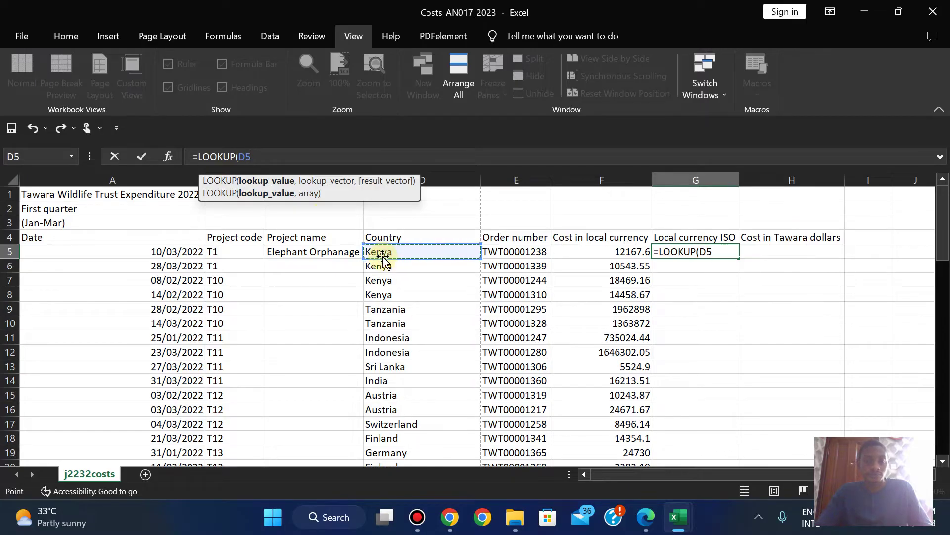
{"action": "type", "text": ","}
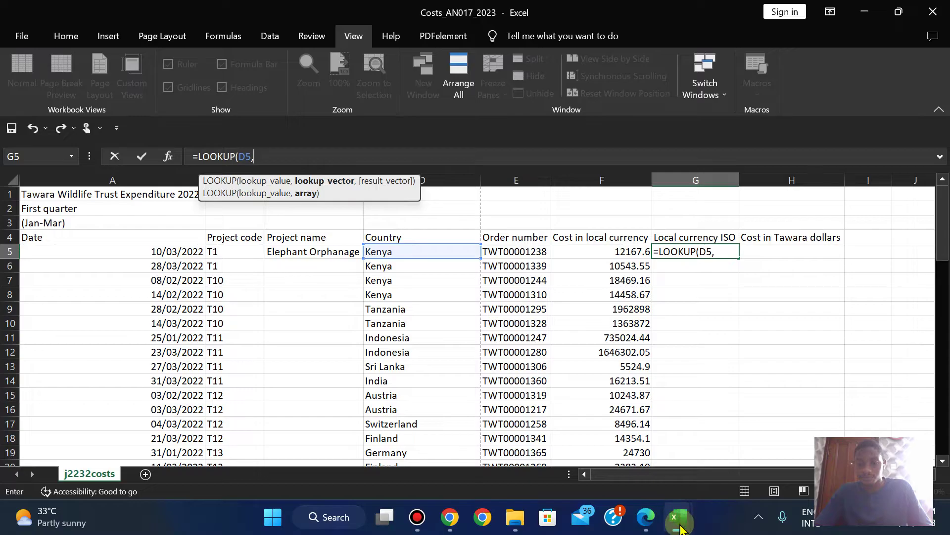
Set the LOOKUP's lookup vector to the country range $B$3:$B$184 in the j2232currency workbook
{"action": "mouse_move", "coordinate": [681, 527]}
{"action": "left_click", "coordinate": [660, 459]}
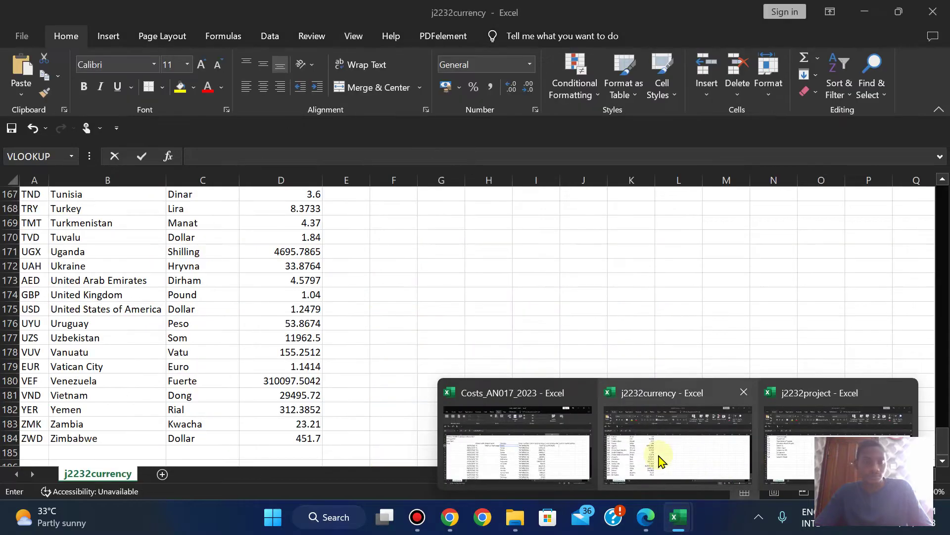
{"action": "left_click", "coordinate": [658, 458]}
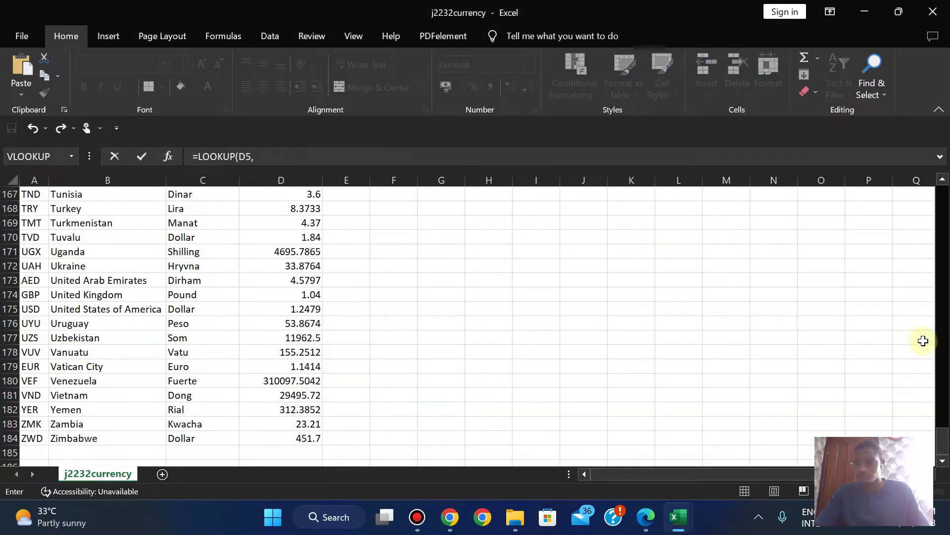
{"action": "left_click_drag", "start_coordinate": [943, 449], "coordinate": [940, 204]}
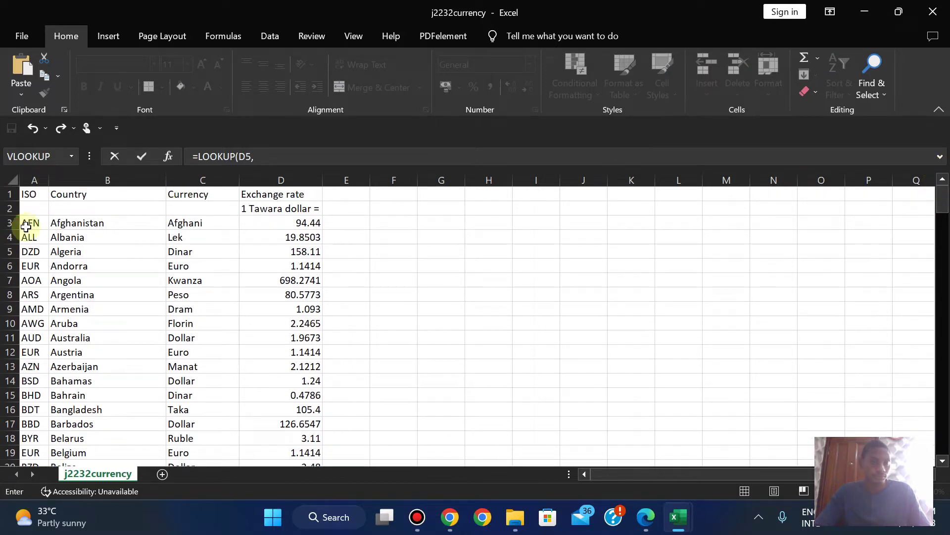
{"action": "left_click", "coordinate": [73, 225]}
{"action": "left_click_drag", "start_coordinate": [73, 225], "coordinate": [85, 434]}
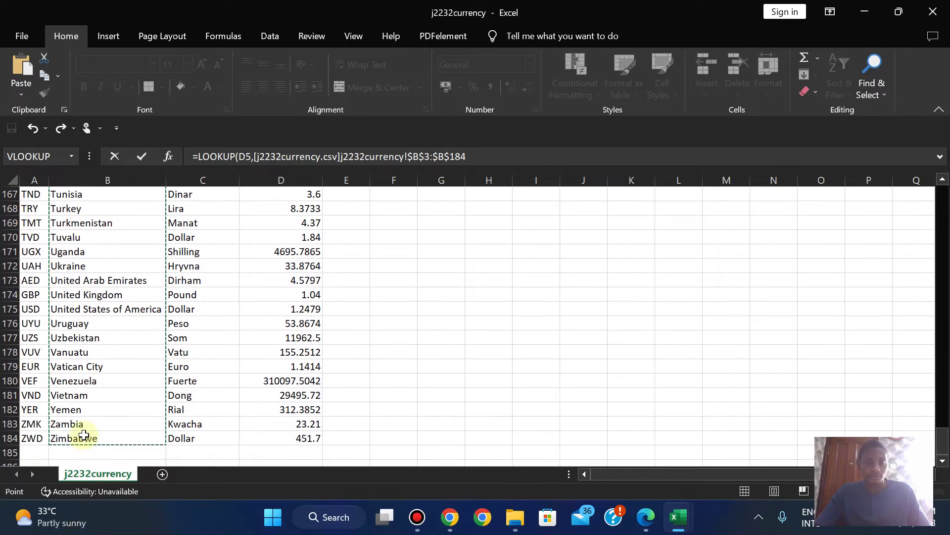
{"action": "left_click", "coordinate": [491, 154]}
{"action": "type", "text": ","}
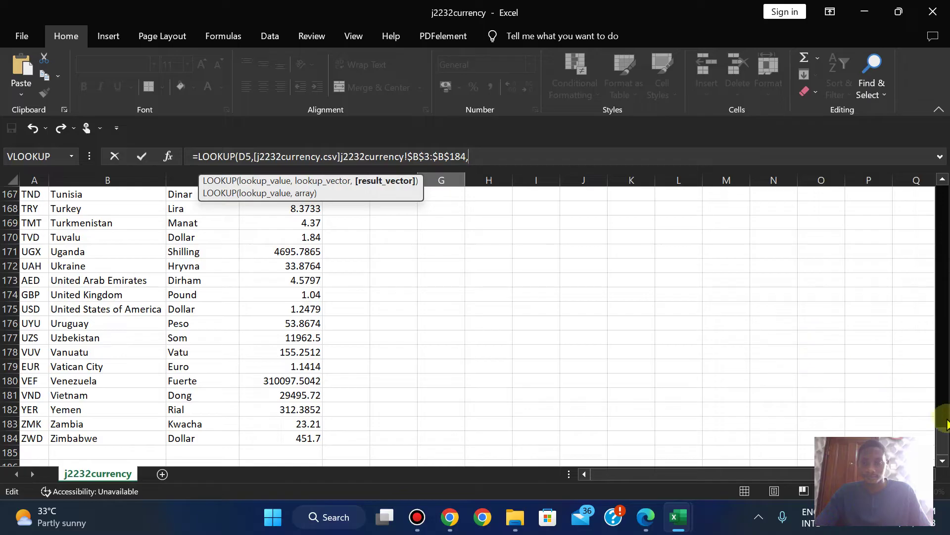
Set the LOOKUP's result vector to the ISO range $A$3:$A$184 of j2232currency and enter the finished formula in G5
{"action": "left_click_drag", "start_coordinate": [943, 441], "coordinate": [943, 197]}
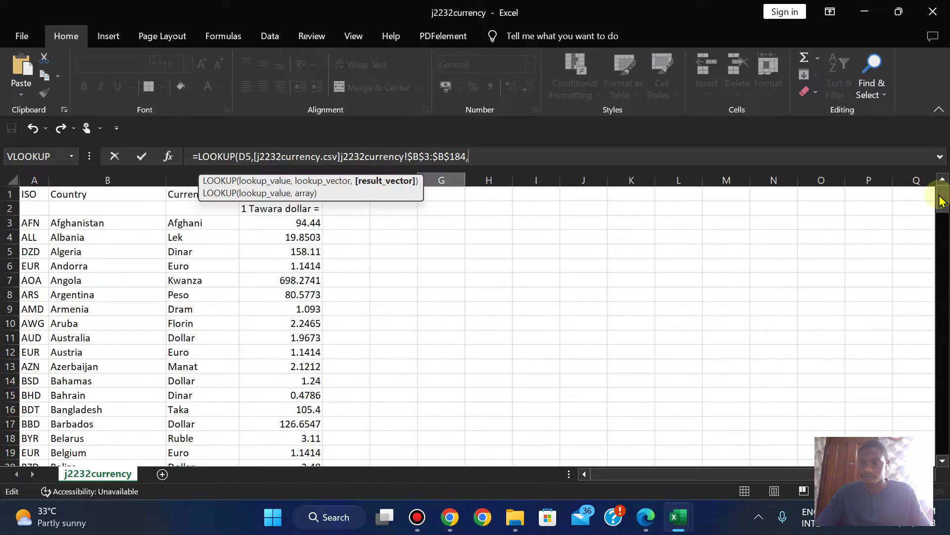
{"action": "left_click_drag", "start_coordinate": [28, 220], "coordinate": [27, 423]}
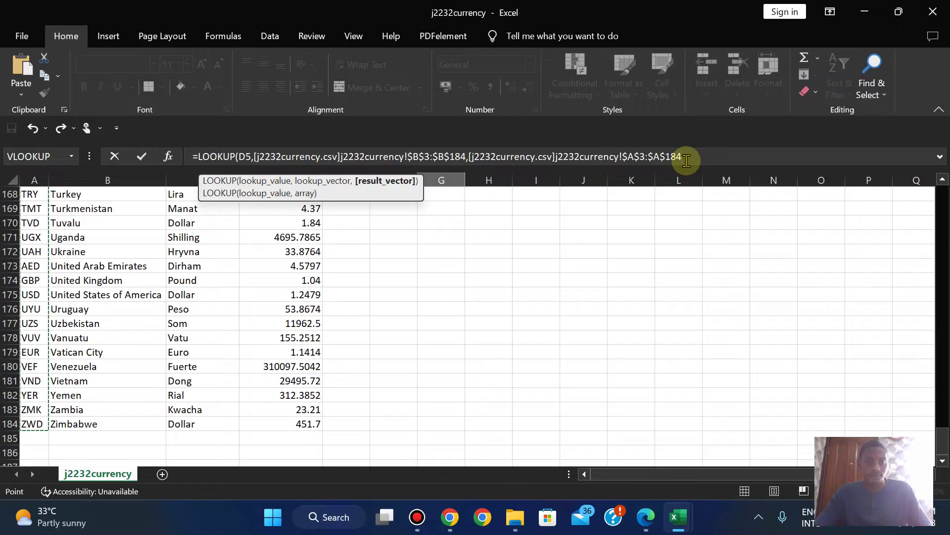
{"action": "type", "text": ")"}
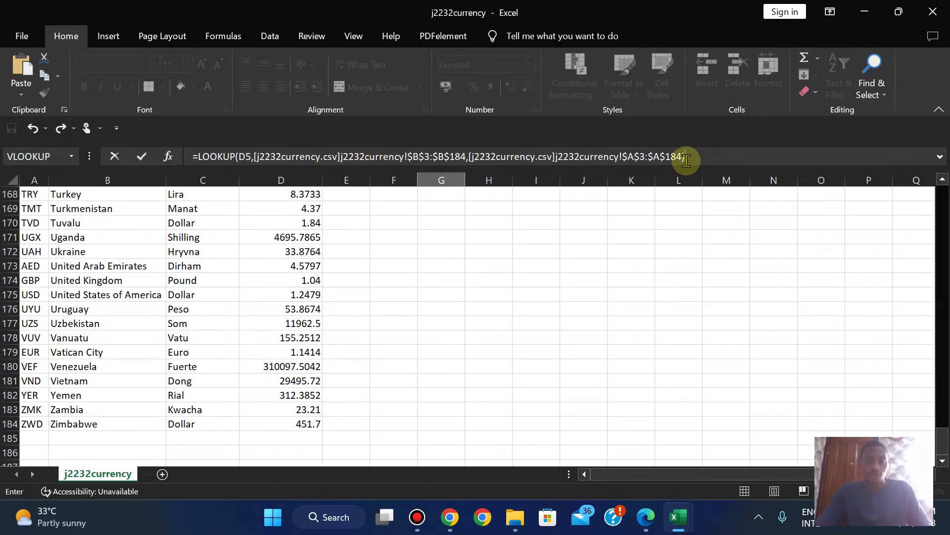
{"action": "key", "text": "Return"}
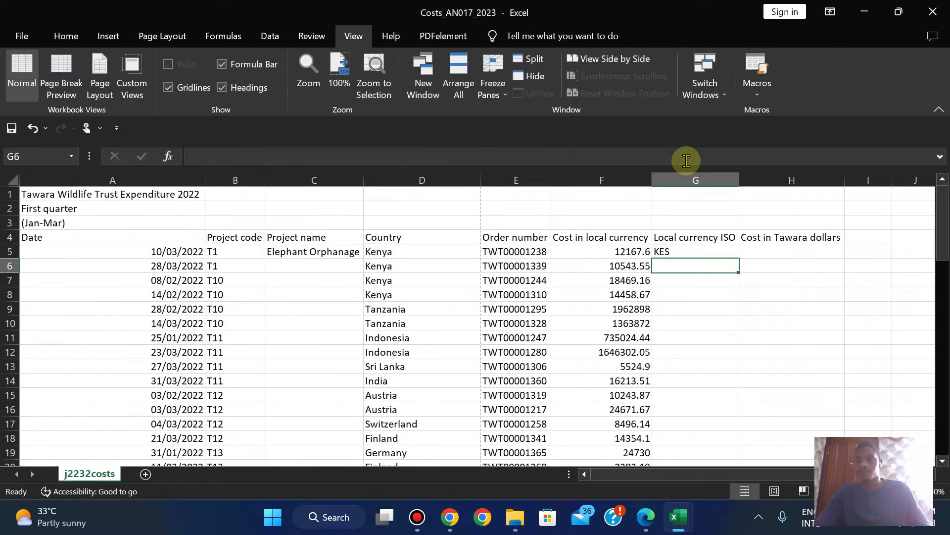
{"action": "left_click", "coordinate": [665, 252]}
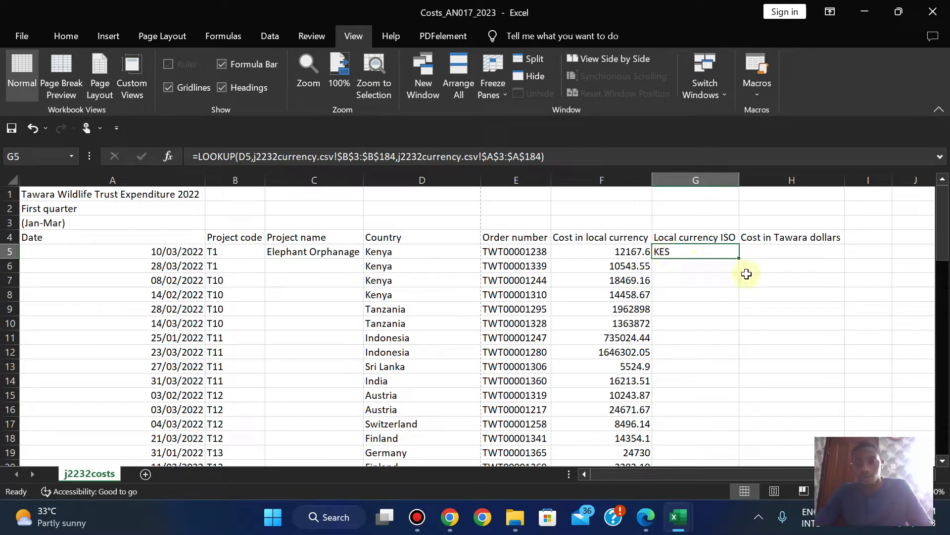
Read step 4 of the question paper and select cell H5 in the Costs_AN017_2023 workbook
{"action": "left_click", "coordinate": [644, 524]}
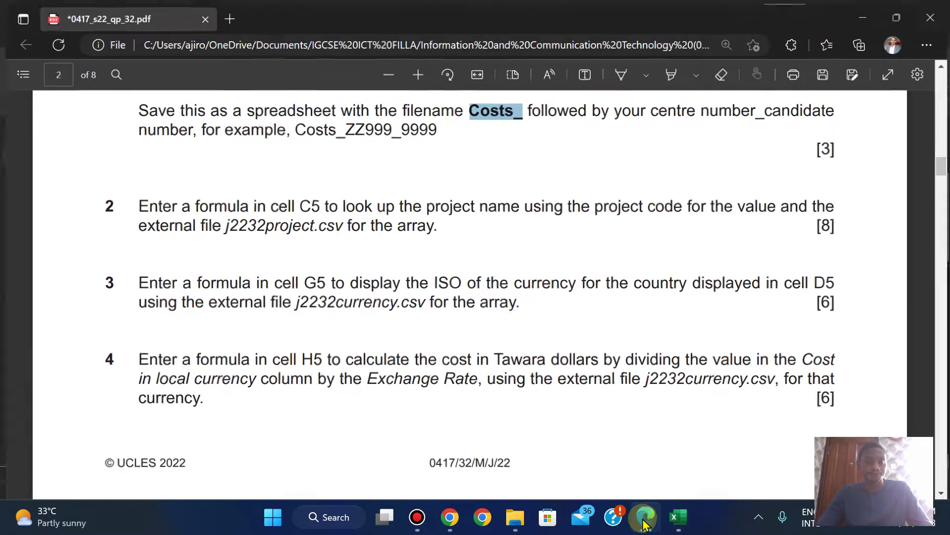
{"action": "key", "text": "Down"}
{"action": "key", "text": "Down"}
{"action": "key", "text": "Down"}
{"action": "key", "text": "Down"}
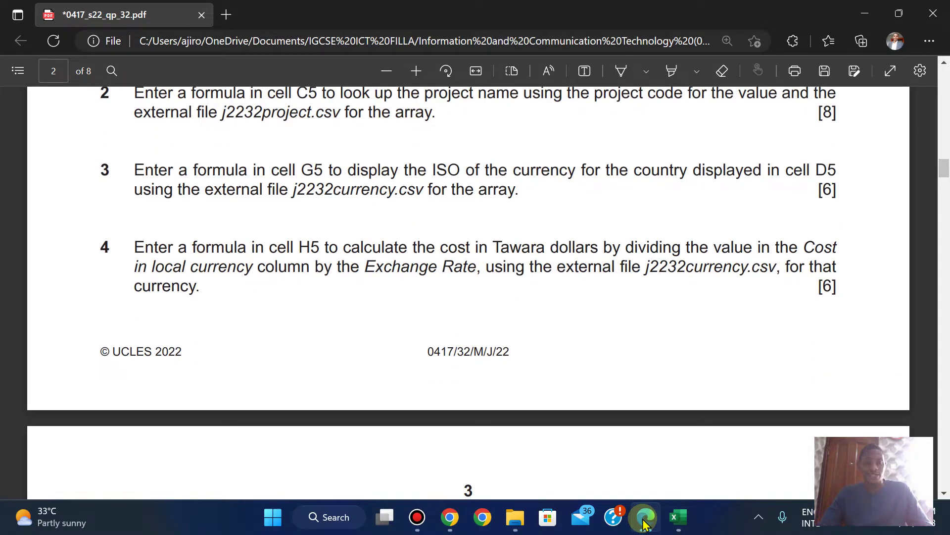
{"action": "left_click", "coordinate": [644, 524]}
{"action": "left_click", "coordinate": [770, 251]}
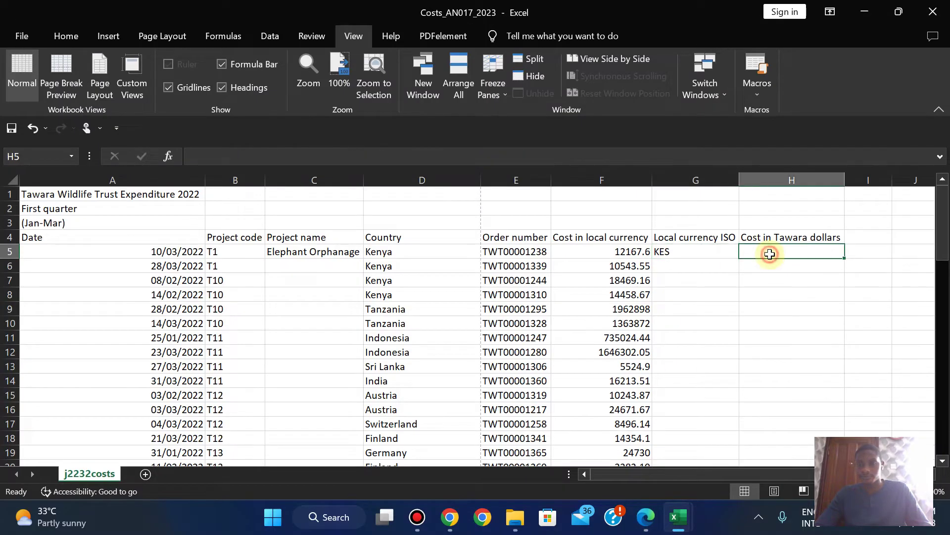
Consult step 4 of the question paper and start the formula in H5 by dividing local cost cell F5 by a VLOOKUP
{"action": "left_click", "coordinate": [645, 520]}
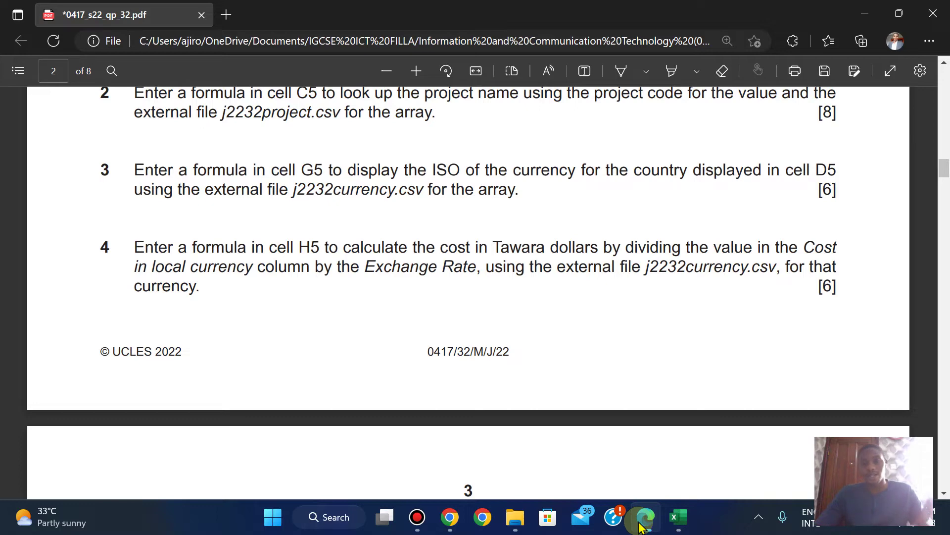
{"action": "left_click", "coordinate": [641, 525]}
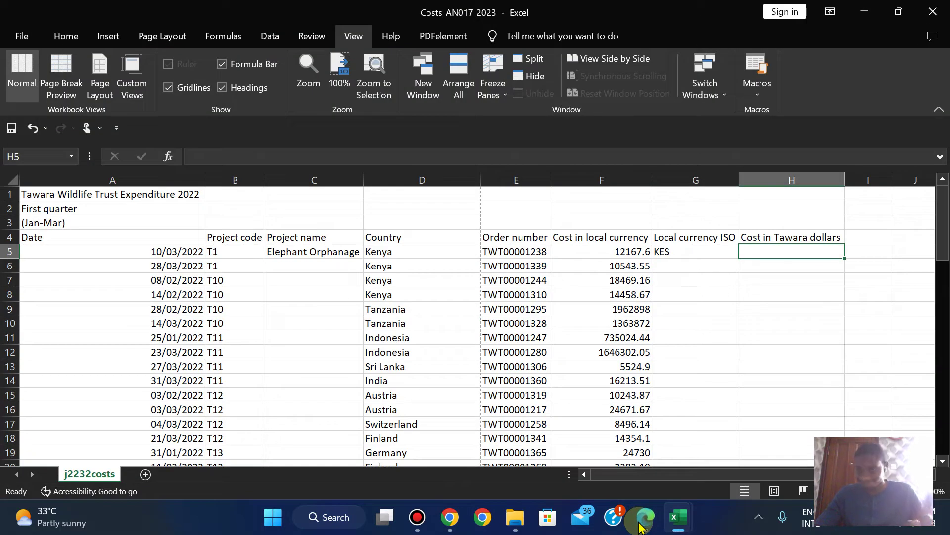
{"action": "left_click", "coordinate": [641, 527]}
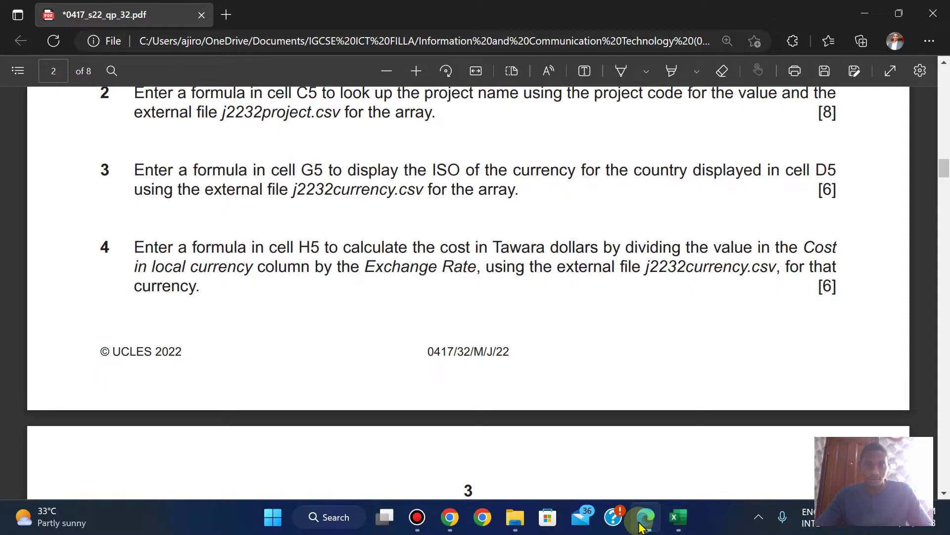
{"action": "left_click", "coordinate": [641, 526]}
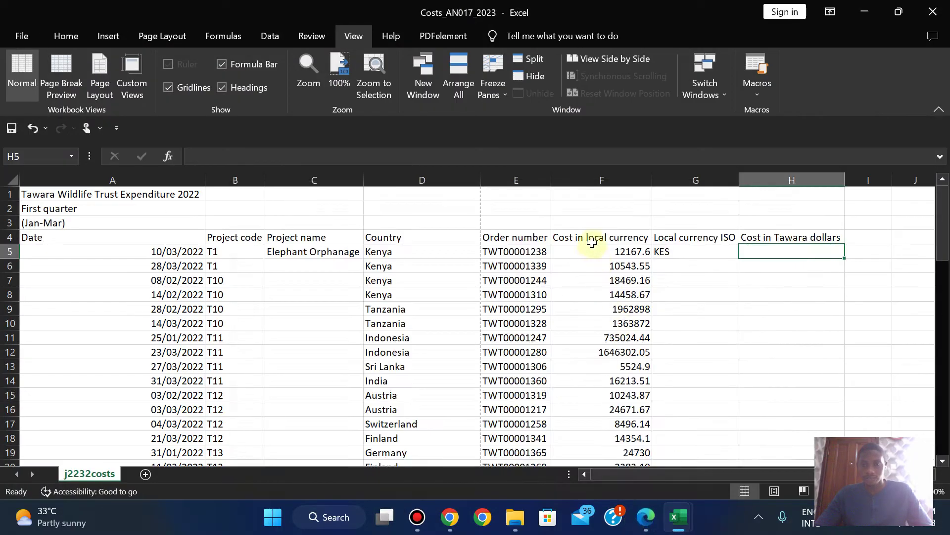
{"action": "type", "text": "="}
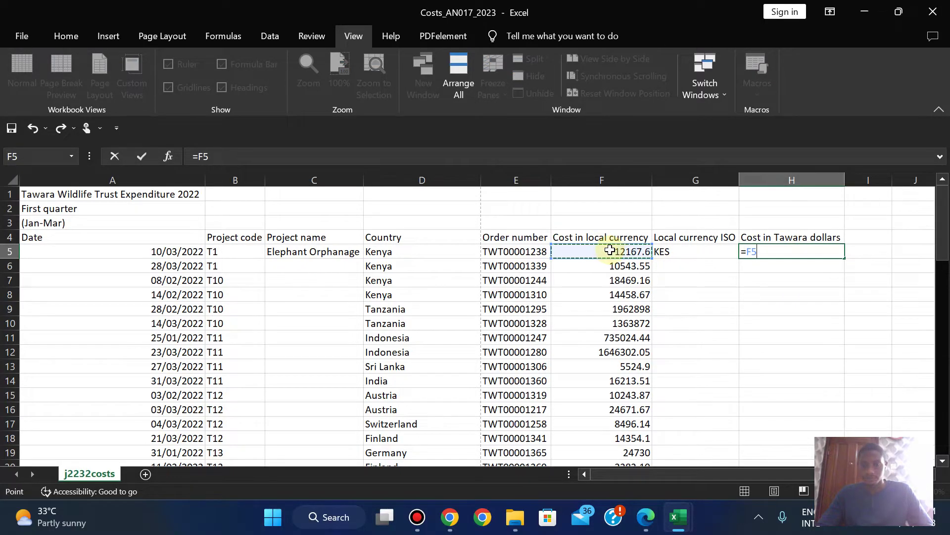
{"action": "left_click", "coordinate": [646, 517]}
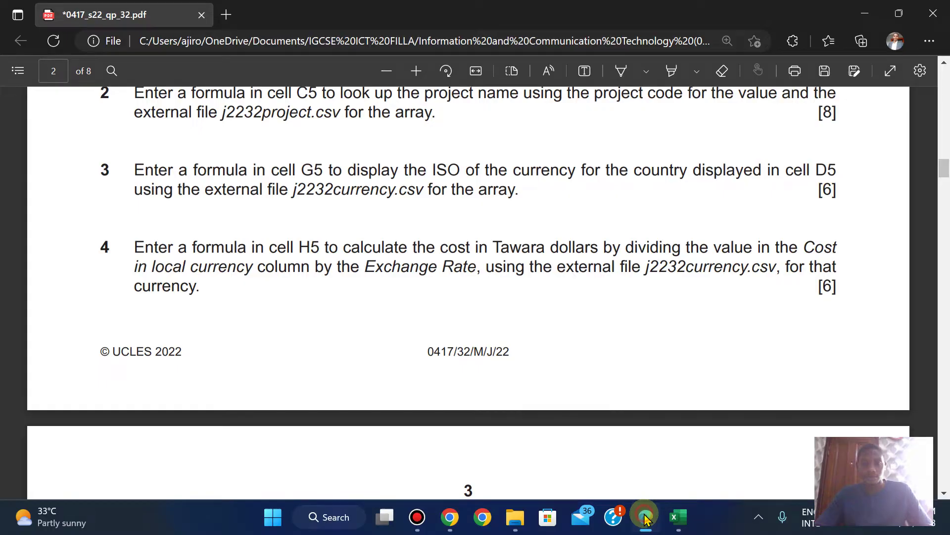
{"action": "left_click", "coordinate": [646, 519]}
{"action": "type", "text": "V"}
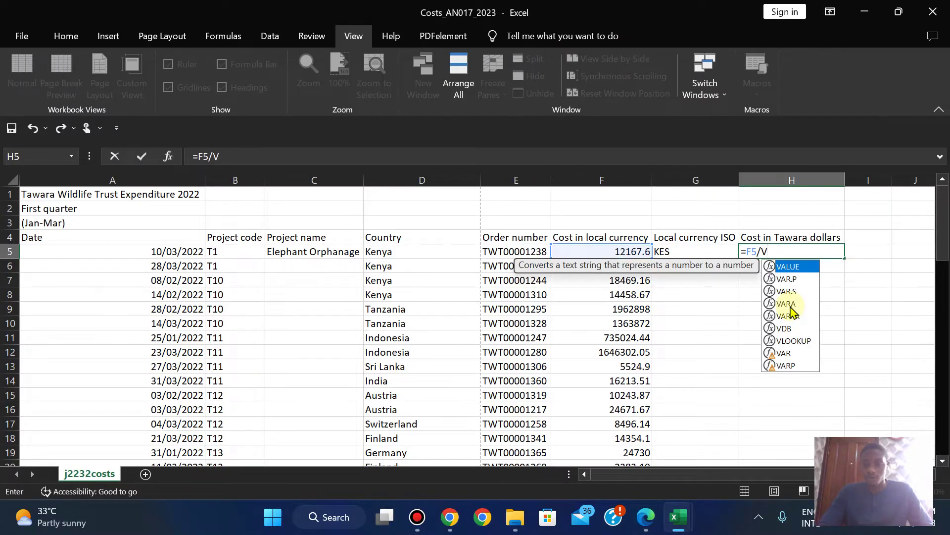
{"action": "type", "text": "LOO"}
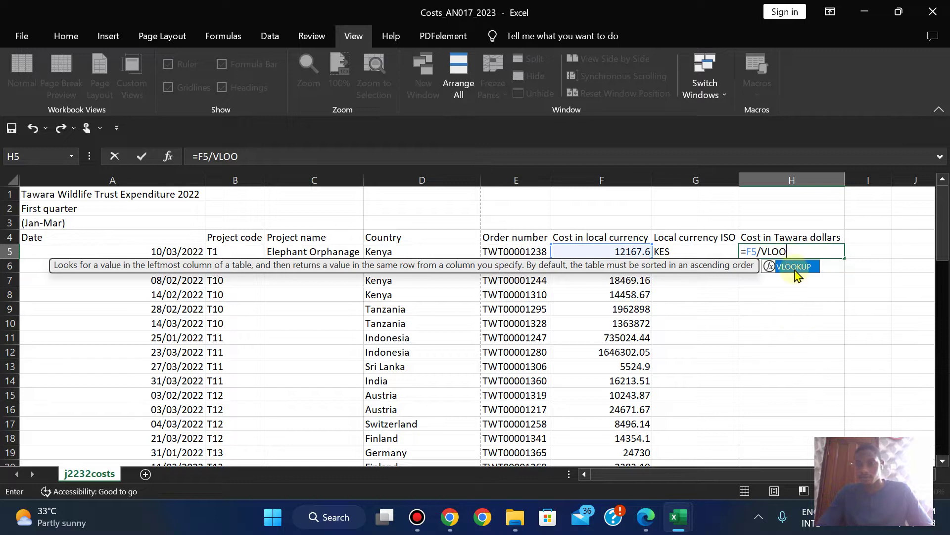
{"action": "double_click", "coordinate": [794, 267]}
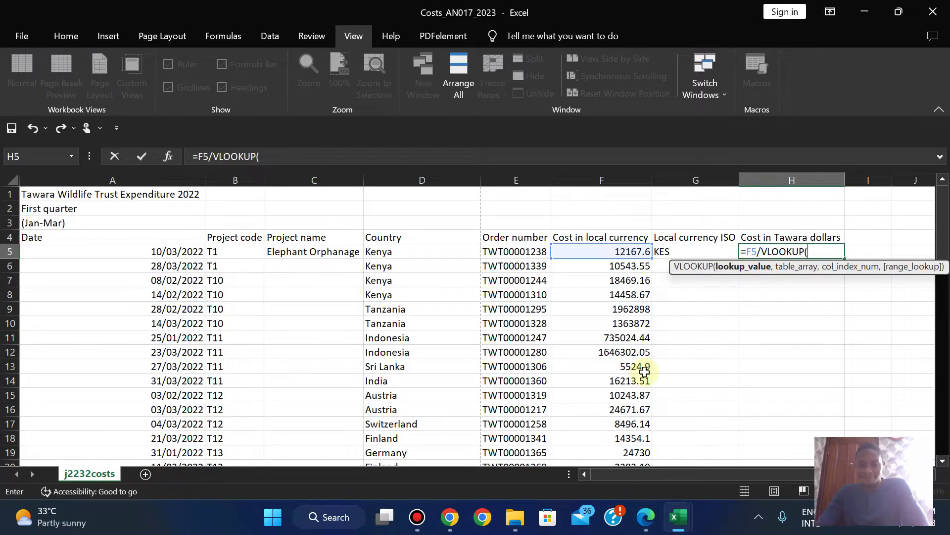
Try using the local currency ISO cell G5 as the lookup value of the VLOOKUP in H5
{"action": "left_click", "coordinate": [645, 519]}
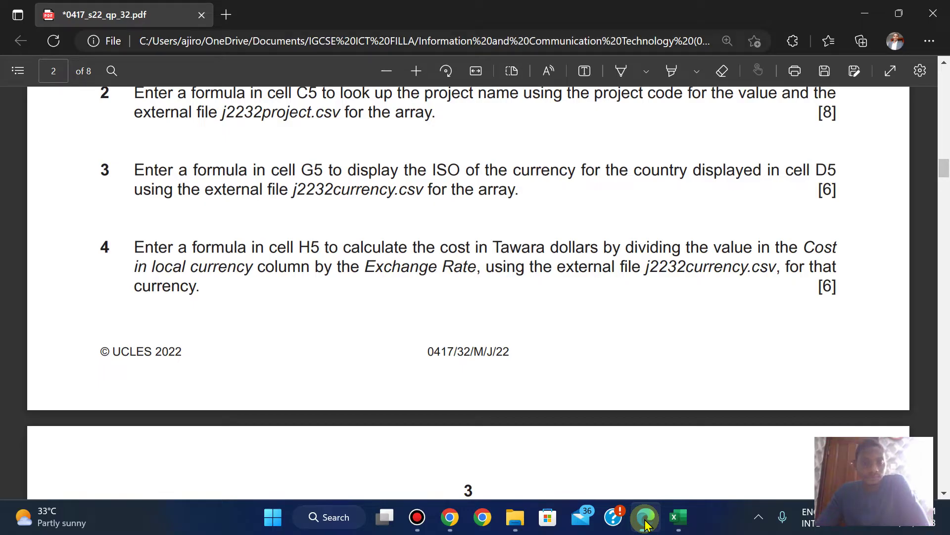
{"action": "left_click", "coordinate": [645, 519]}
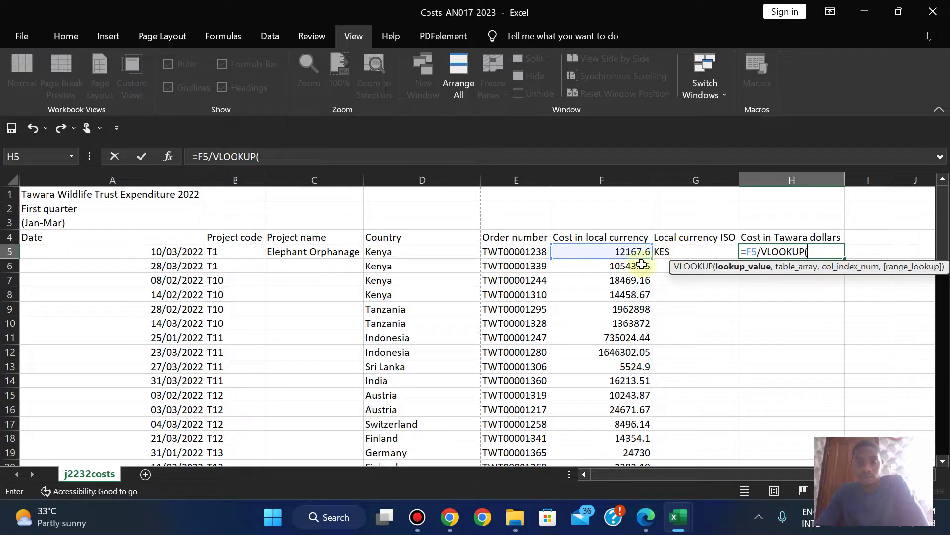
{"action": "left_click", "coordinate": [682, 251]}
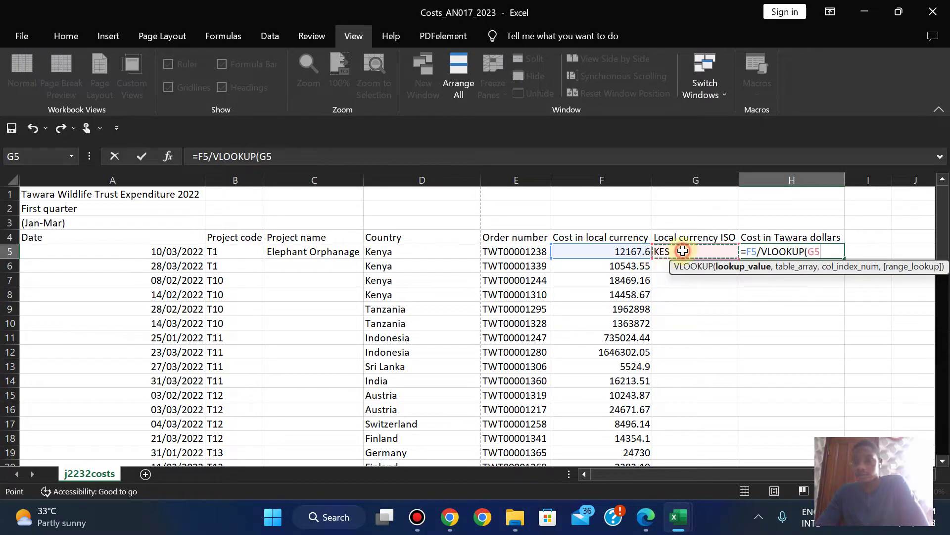
{"action": "type", "text": ","}
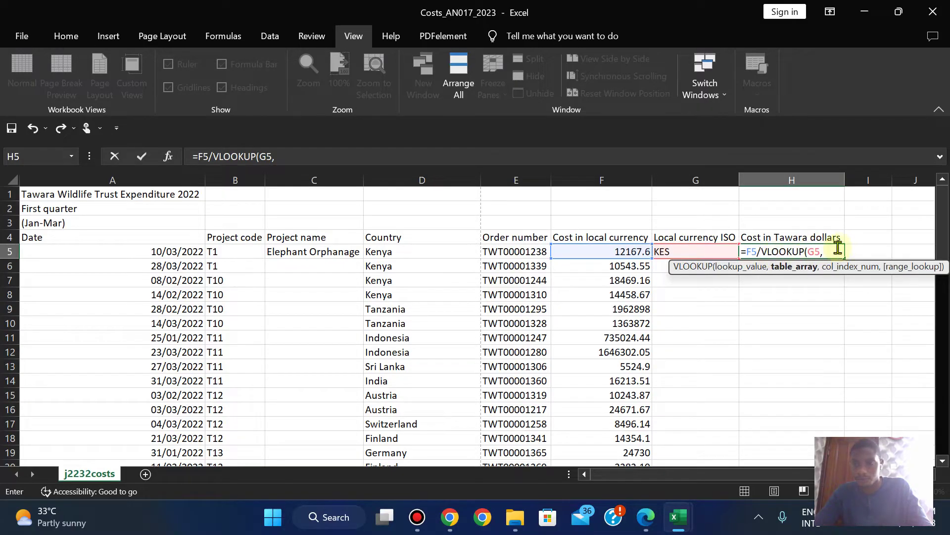
Reread steps 2 to 4 of the question paper and change the VLOOKUP's lookup value in H5 to country cell D5
{"action": "left_click", "coordinate": [646, 517]}
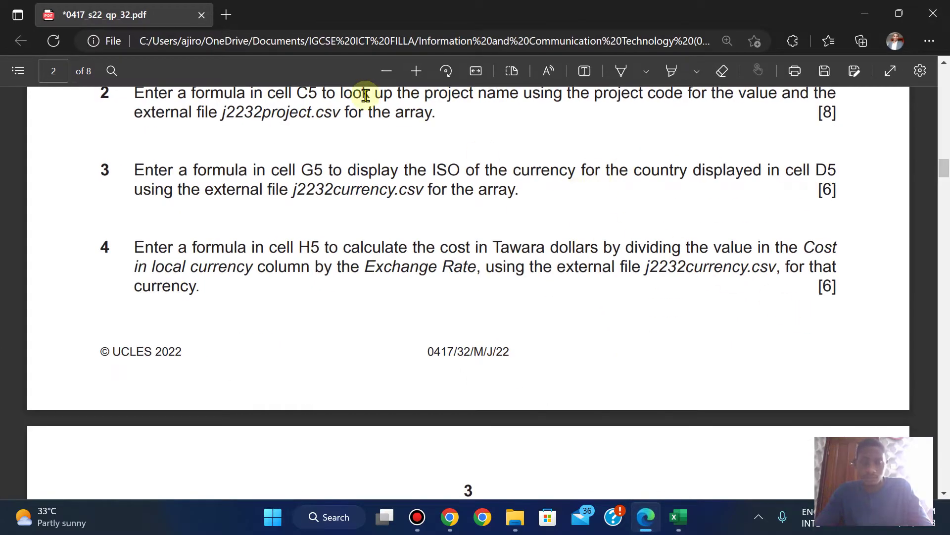
{"action": "scroll", "coordinate": [366, 95], "scroll_direction": "up", "scroll_amount": 3}
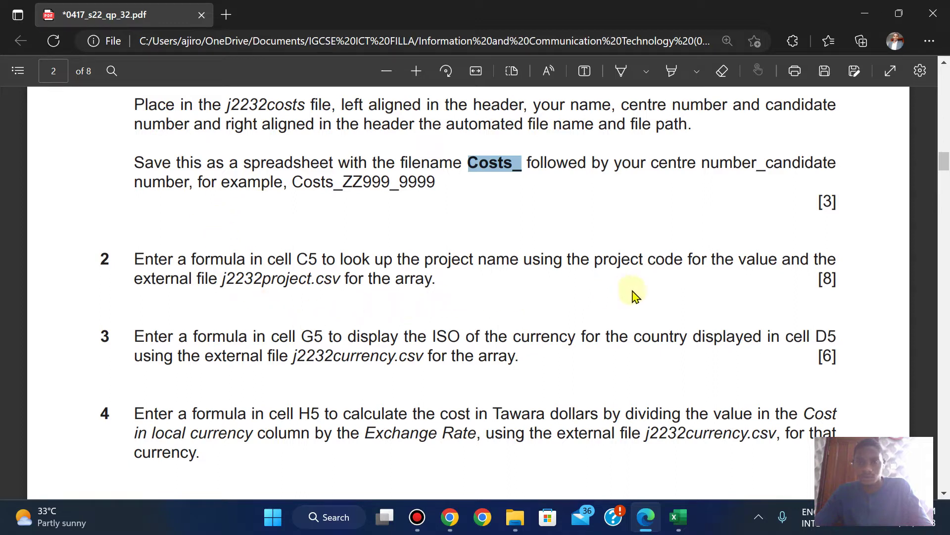
{"action": "scroll", "coordinate": [362, 321], "scroll_direction": "down", "scroll_amount": 1}
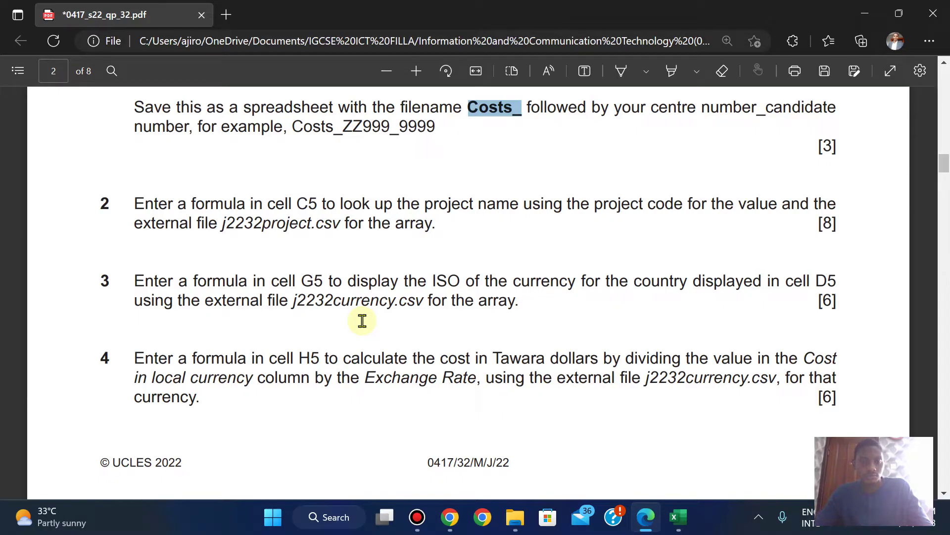
{"action": "scroll", "coordinate": [431, 312], "scroll_direction": "down", "scroll_amount": 1}
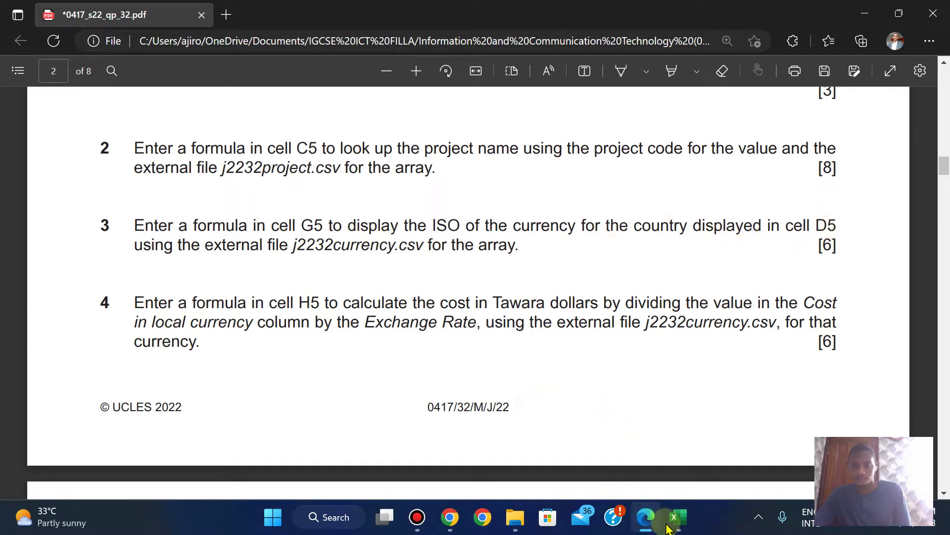
{"action": "mouse_move", "coordinate": [682, 523]}
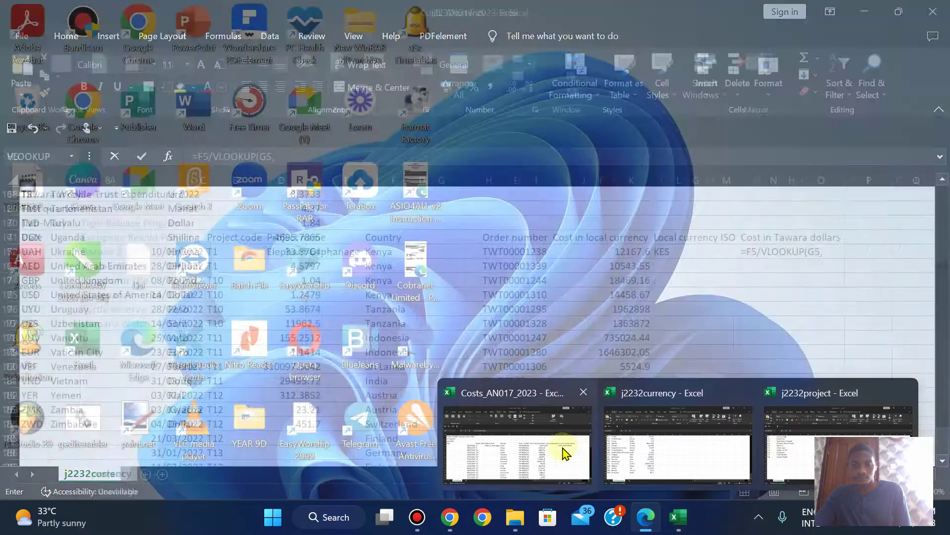
{"action": "left_click", "coordinate": [562, 449]}
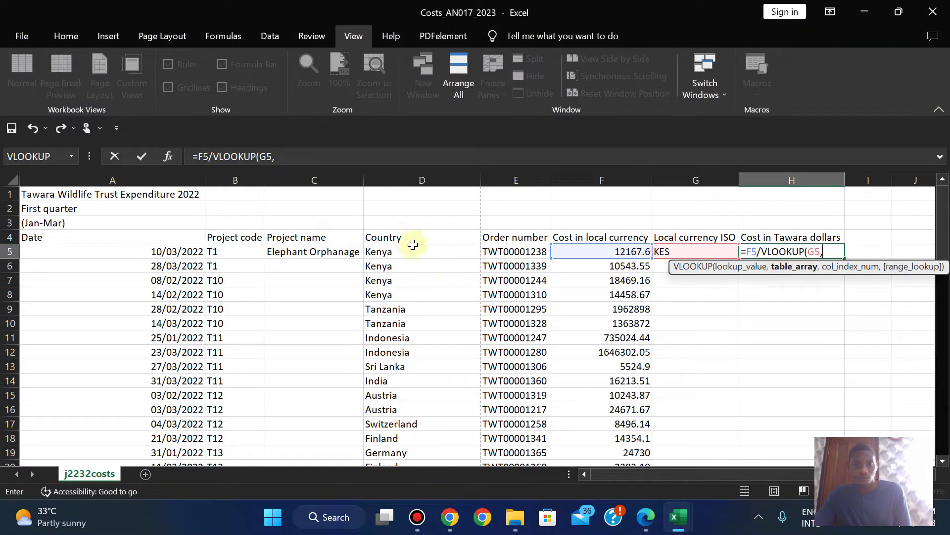
{"action": "key", "text": "BackSpace"}
{"action": "key", "text": "BackSpace"}
{"action": "key", "text": "BackSpace"}
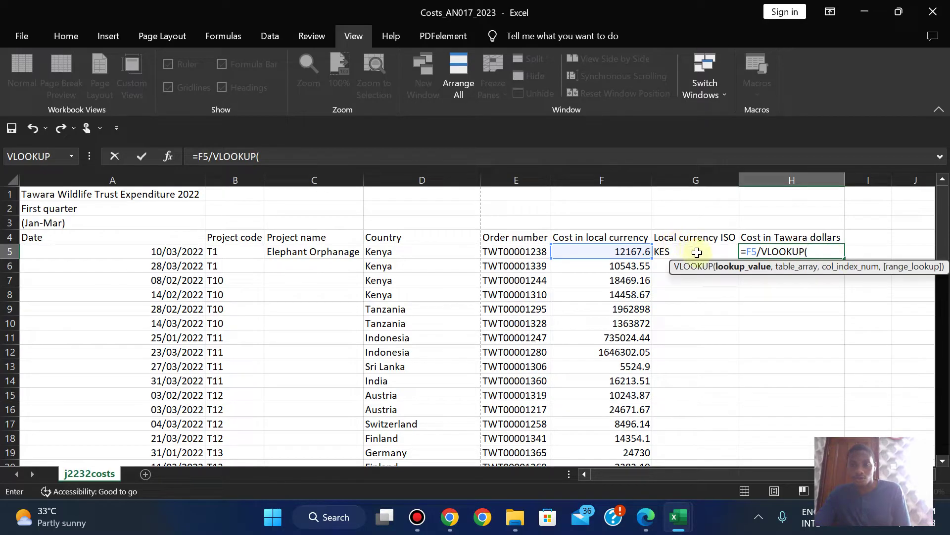
{"action": "left_click", "coordinate": [394, 254]}
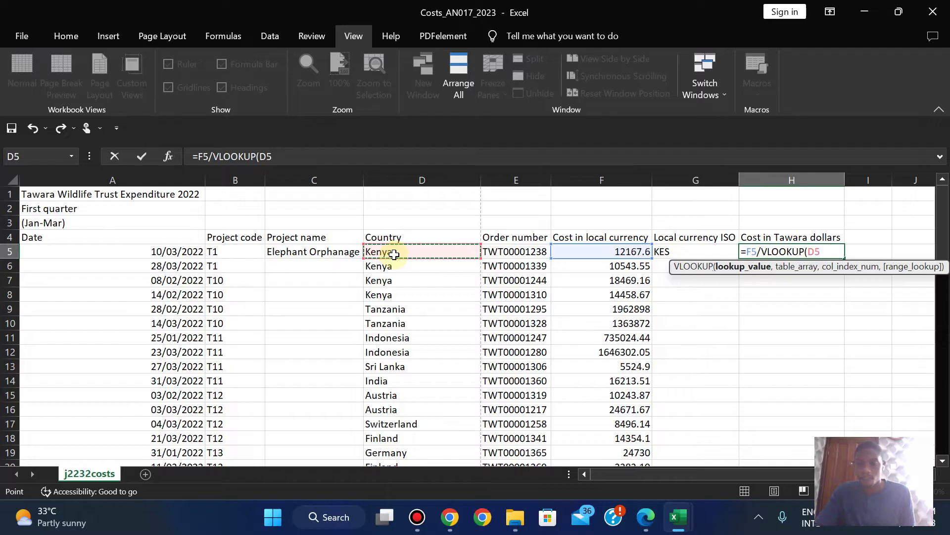
{"action": "type", "text": ","}
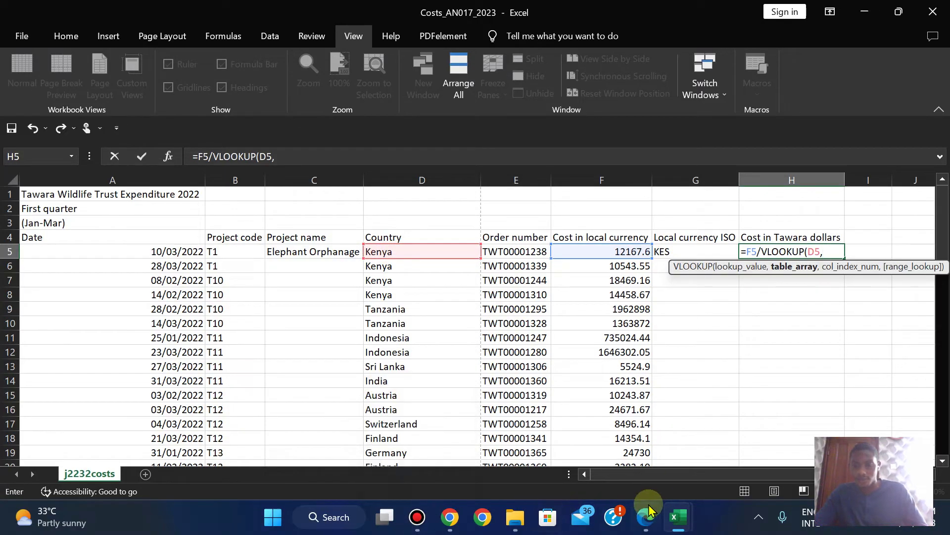
Set the VLOOKUP's table array to the country-to-exchange-rate range $B$3:$D$184 in the j2232currency workbook
{"action": "mouse_move", "coordinate": [673, 515]}
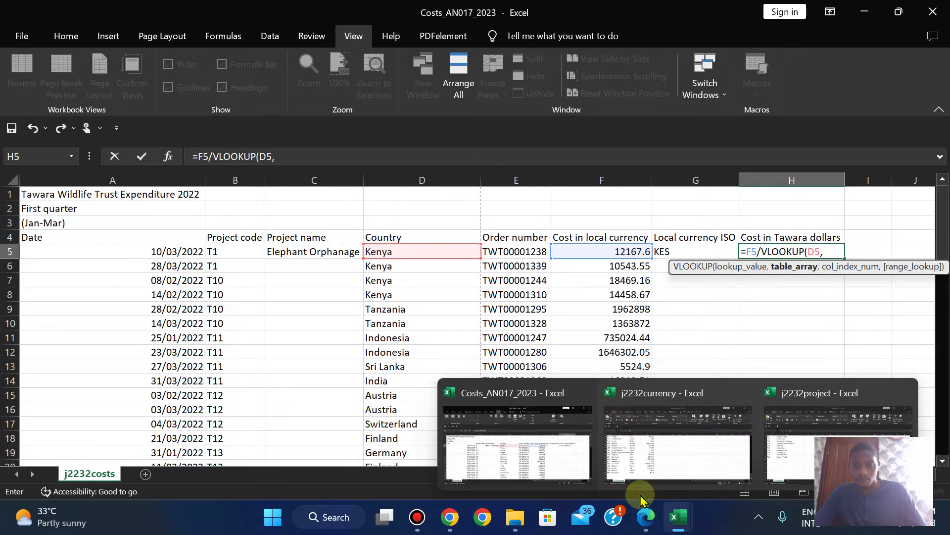
{"action": "left_click", "coordinate": [655, 451]}
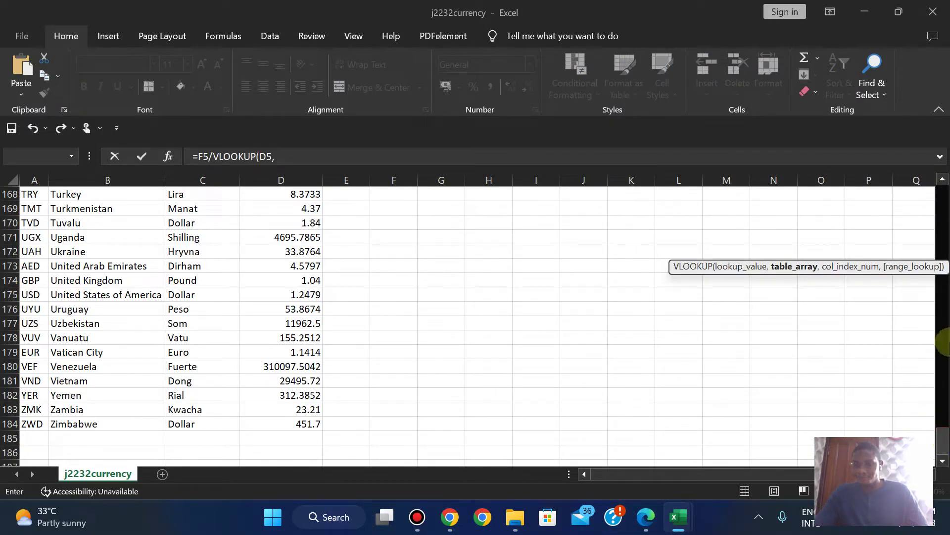
{"action": "scroll", "coordinate": [944, 260], "scroll_direction": "up", "scroll_amount": 13}
{"action": "left_click", "coordinate": [944, 257]}
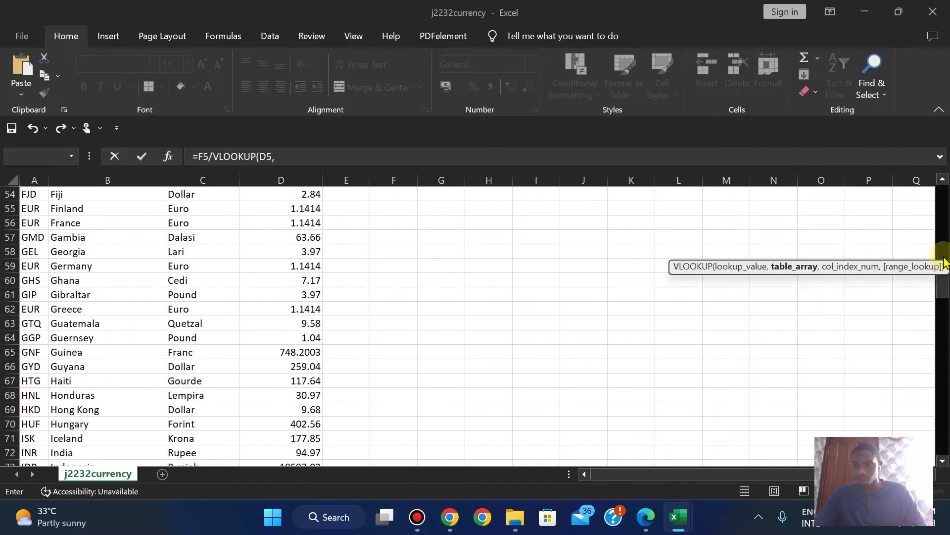
{"action": "left_click", "coordinate": [943, 205]}
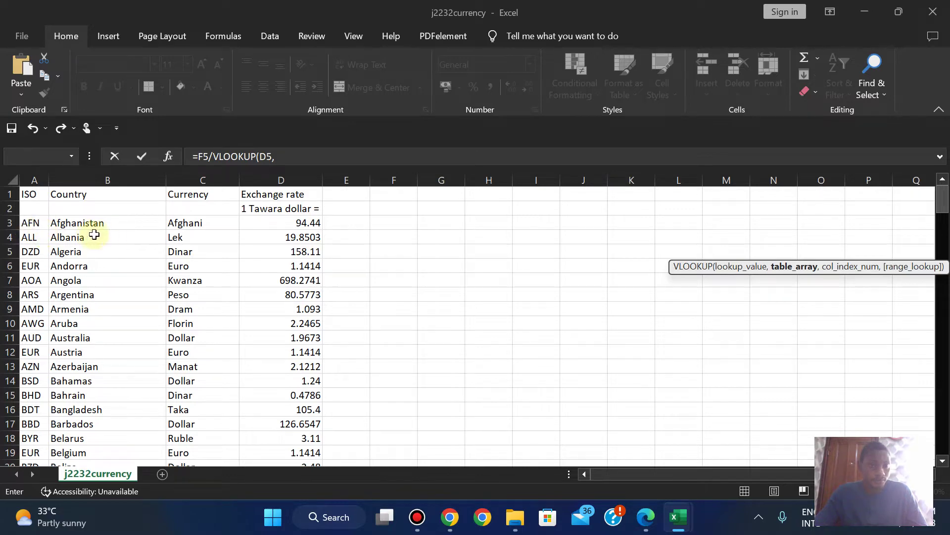
{"action": "left_click_drag", "start_coordinate": [70, 227], "coordinate": [280, 423]}
{"action": "left_click", "coordinate": [508, 157]}
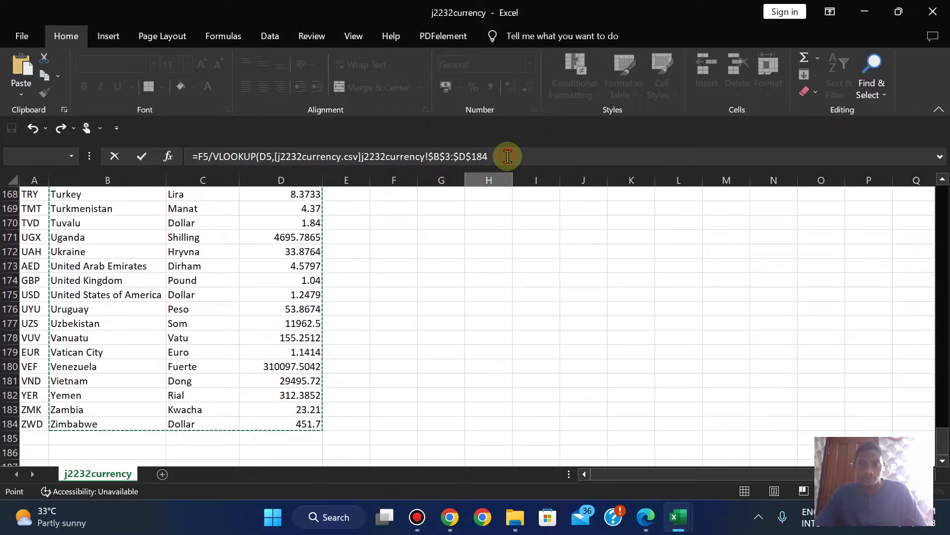
{"action": "left_click", "coordinate": [508, 157]}
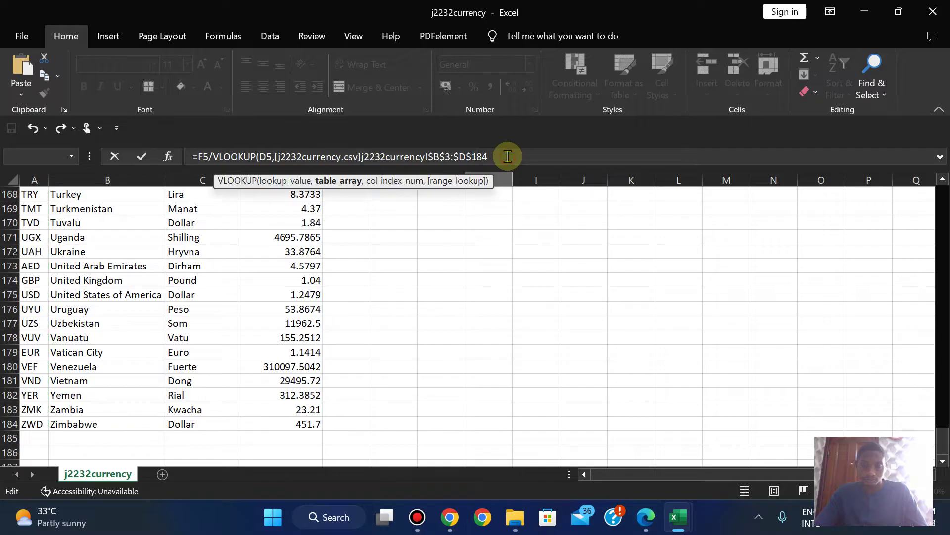
Complete the VLOOKUP with column index 3 and an exact match (FALSE), and enter the finished formula in H5
{"action": "type", "text": ","}
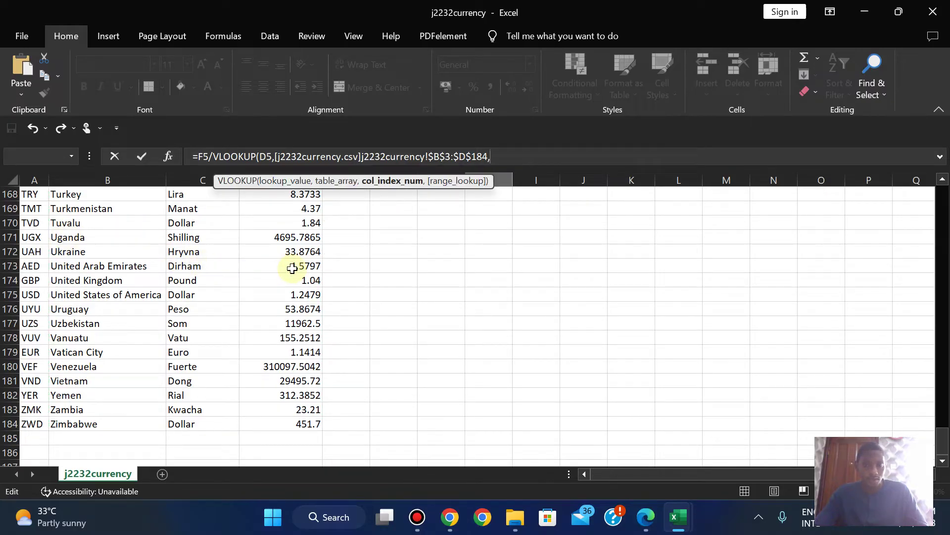
{"action": "type", "text": "3,"}
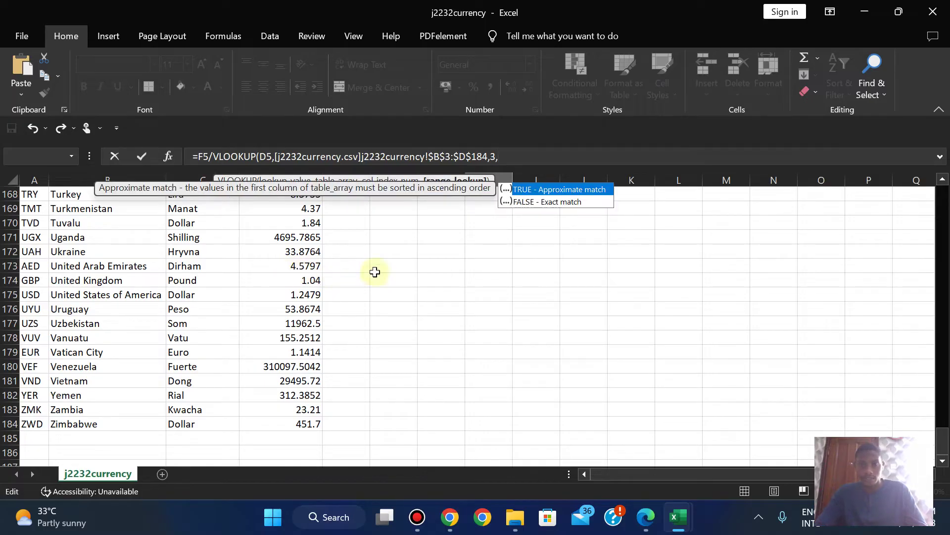
{"action": "double_click", "coordinate": [545, 201]}
{"action": "type", "text": ")"}
{"action": "key", "text": "Return"}
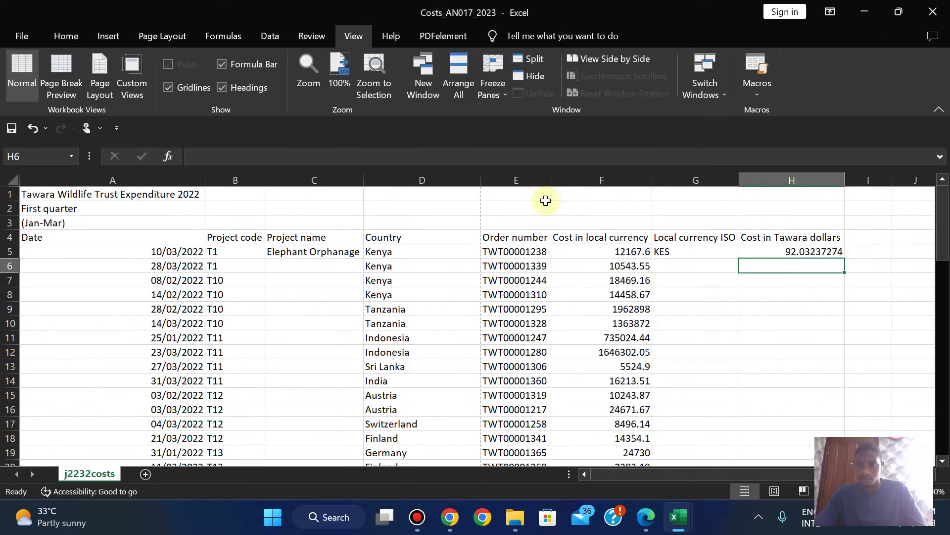
Review the completed formula in H5 and read step 5 of the question paper
{"action": "left_click", "coordinate": [790, 253]}
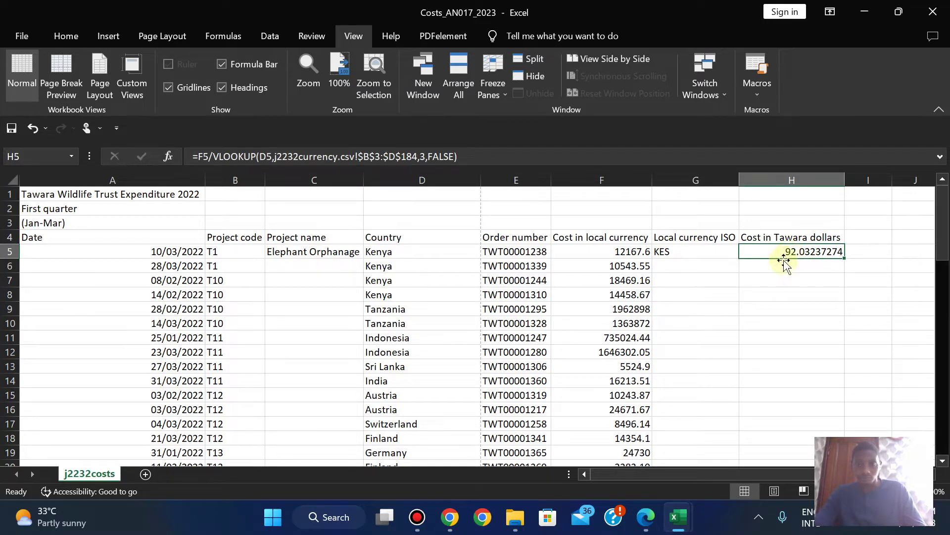
{"action": "mouse_move", "coordinate": [646, 515]}
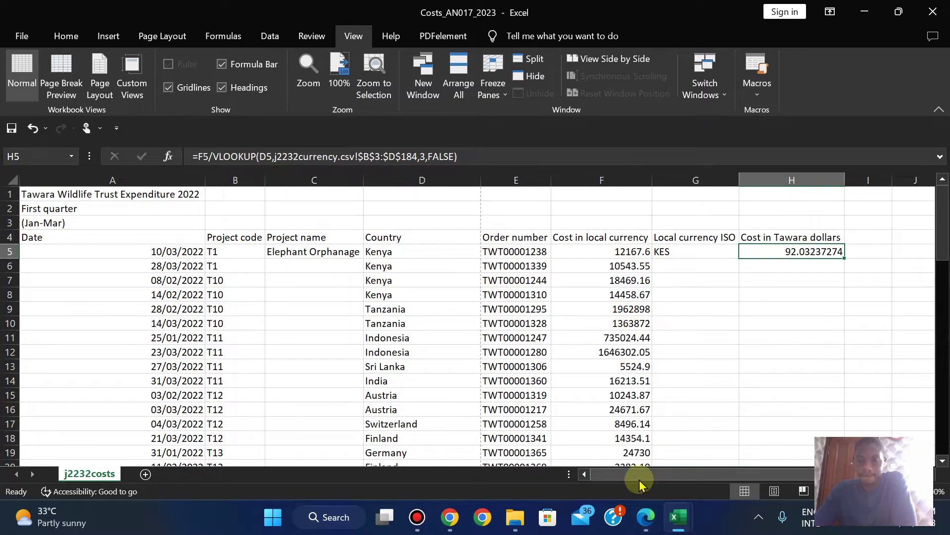
{"action": "left_click", "coordinate": [647, 519]}
{"action": "scroll", "coordinate": [650, 529], "scroll_direction": "down", "scroll_amount": 3}
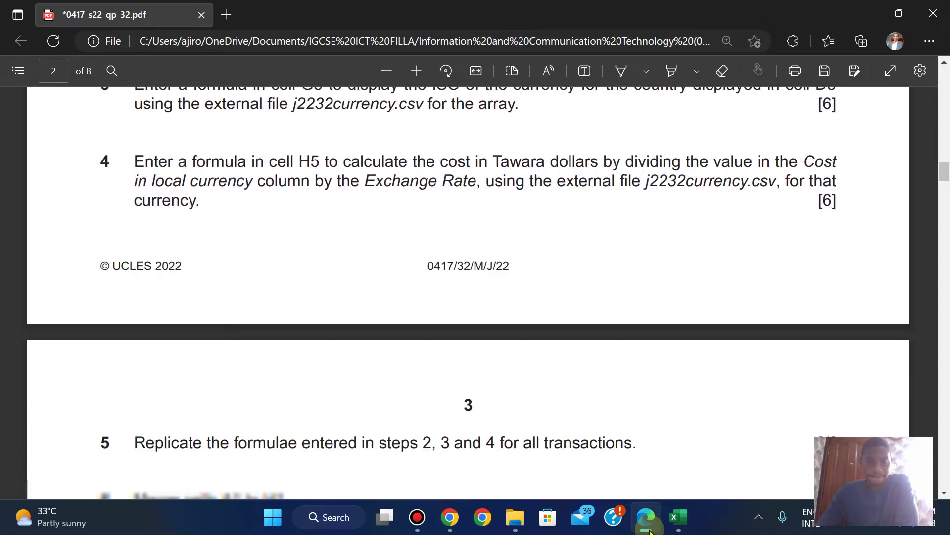
{"action": "scroll", "coordinate": [650, 530], "scroll_direction": "up", "scroll_amount": 1}
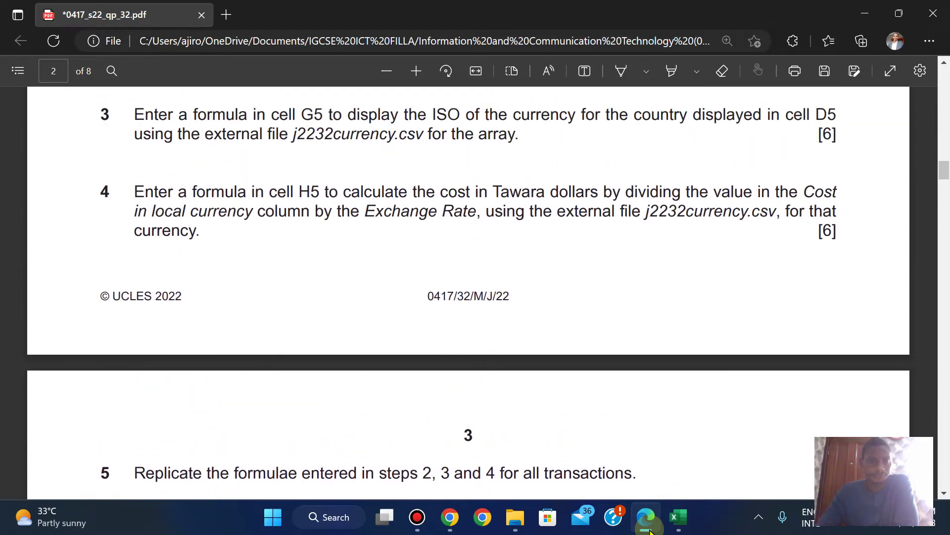
Read steps 5 to 7 of the question paper and return to the costs workbook
{"action": "scroll", "coordinate": [650, 529], "scroll_direction": "down", "scroll_amount": 2}
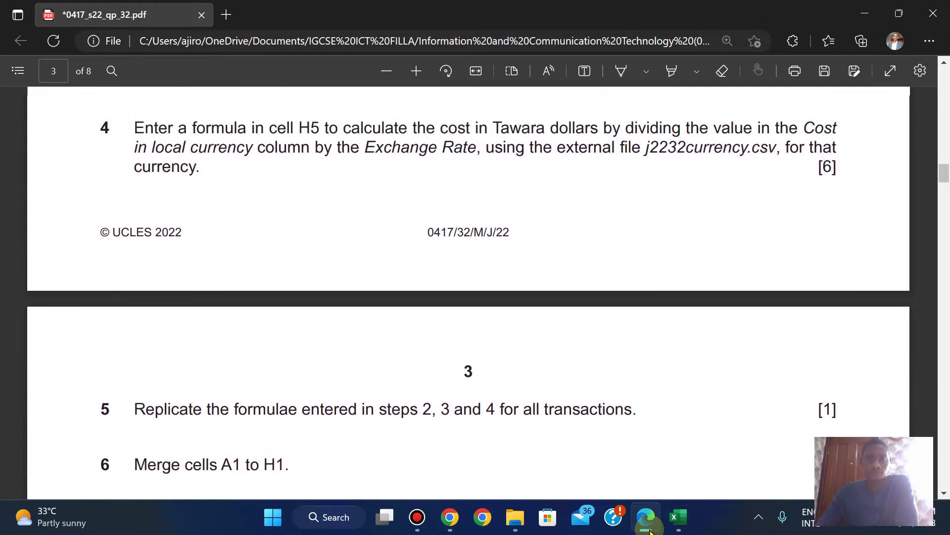
{"action": "scroll", "coordinate": [650, 530], "scroll_direction": "down", "scroll_amount": 1}
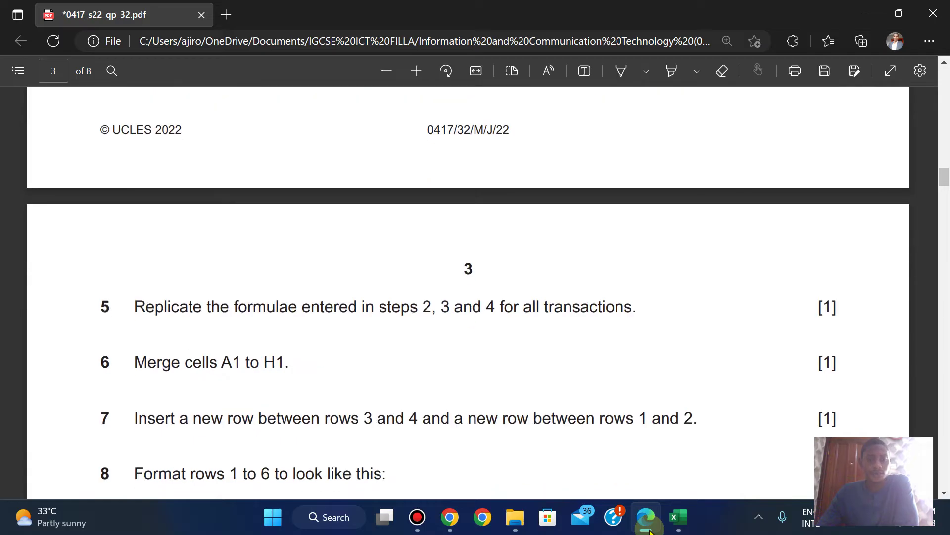
{"action": "scroll", "coordinate": [650, 530], "scroll_direction": "up", "scroll_amount": 6}
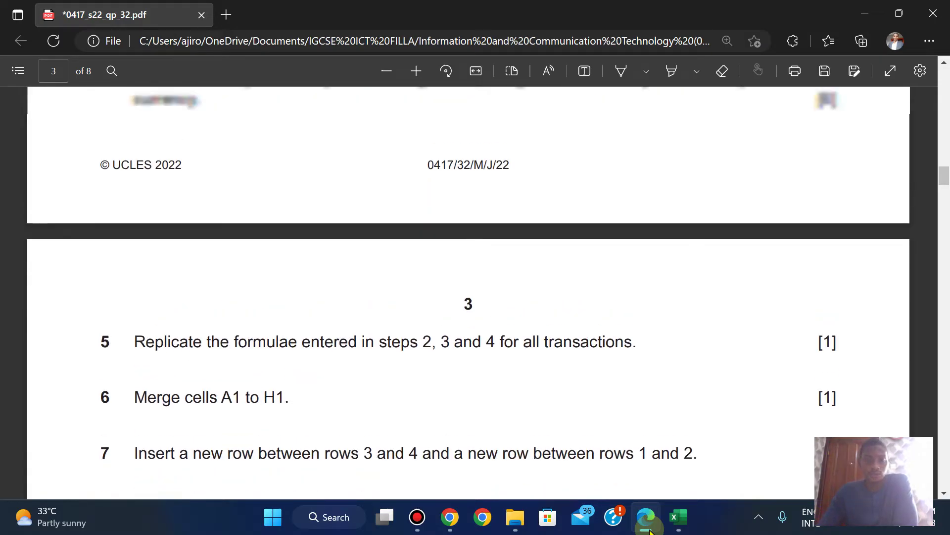
{"action": "scroll", "coordinate": [650, 531], "scroll_direction": "down", "scroll_amount": 6}
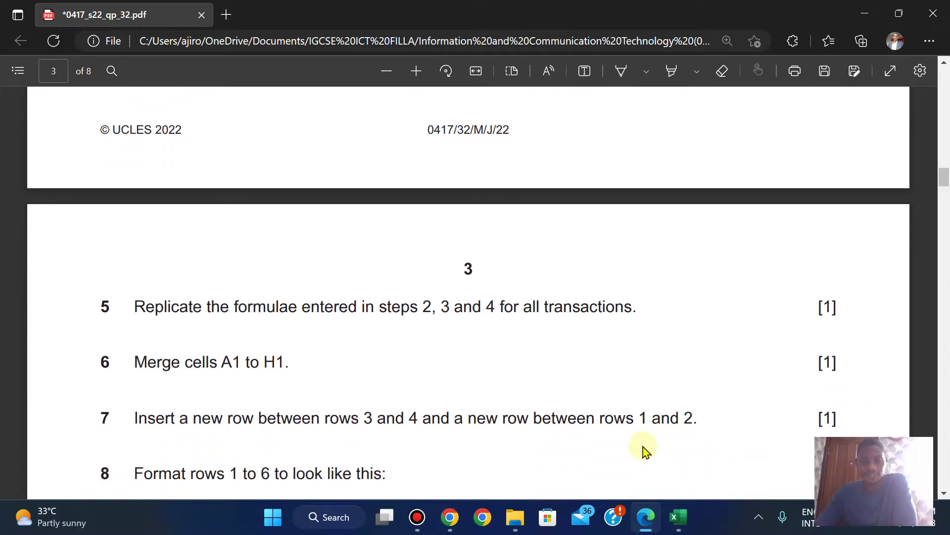
{"action": "mouse_move", "coordinate": [680, 517]}
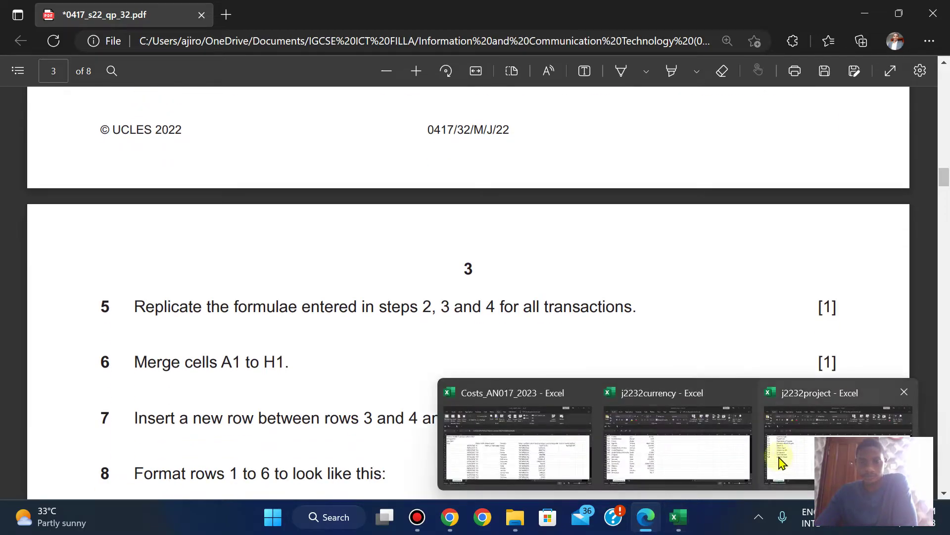
{"action": "left_click", "coordinate": [580, 439]}
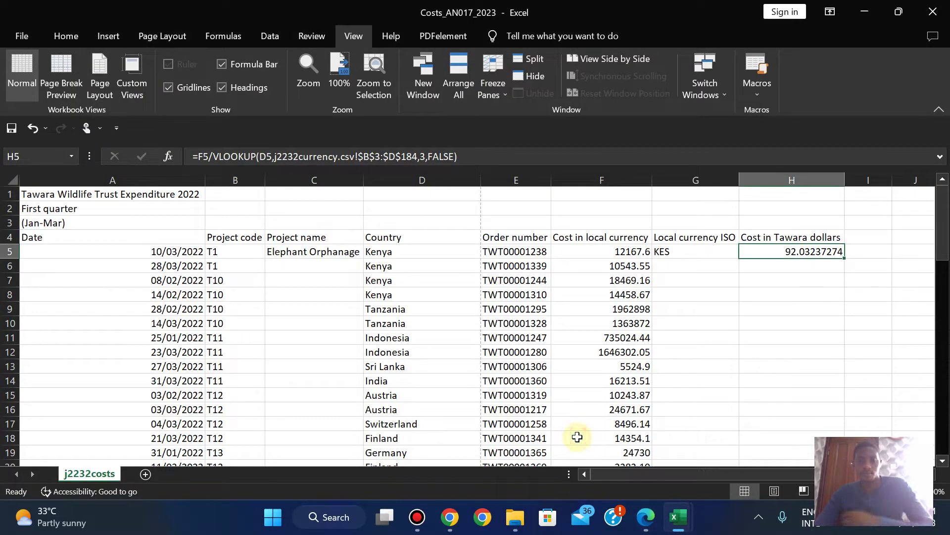
Replicate the project name formula from C5 down to C68 and widen column C to fit the names
{"action": "left_click", "coordinate": [317, 250]}
{"action": "left_click_drag", "start_coordinate": [366, 258], "coordinate": [332, 430]}
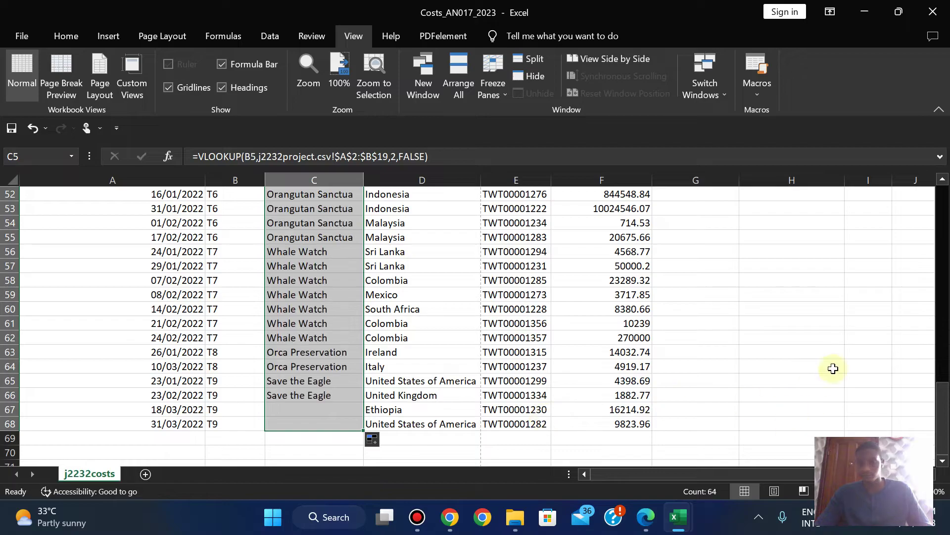
{"action": "left_click_drag", "start_coordinate": [366, 178], "coordinate": [374, 178]}
Replicate the local currency ISO formula from G5 down to G68
{"action": "left_click_drag", "start_coordinate": [943, 374], "coordinate": [943, 201]}
{"action": "left_click", "coordinate": [692, 223]}
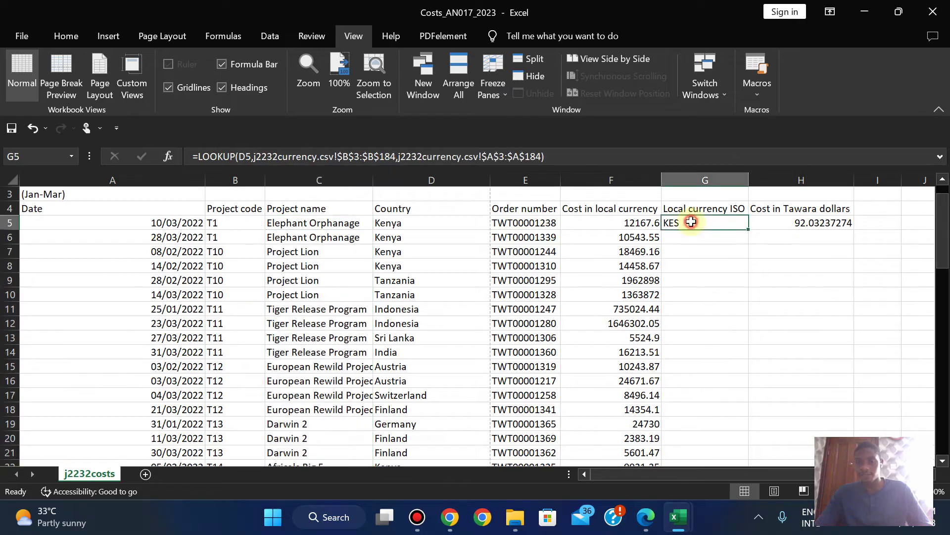
{"action": "left_click_drag", "start_coordinate": [749, 228], "coordinate": [738, 430]}
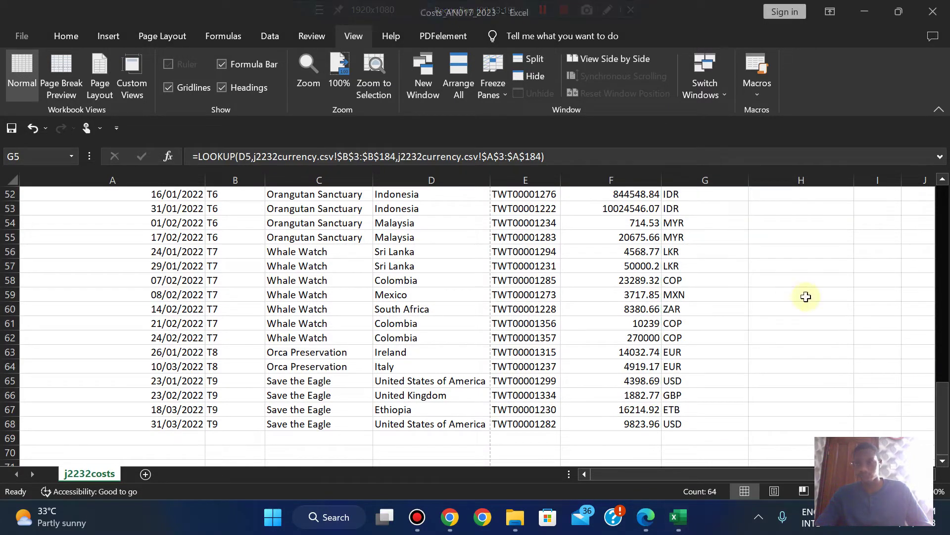
Replicate the cost in Tawara dollars formula from H5 down to H68
{"action": "left_click_drag", "start_coordinate": [945, 411], "coordinate": [941, 195]}
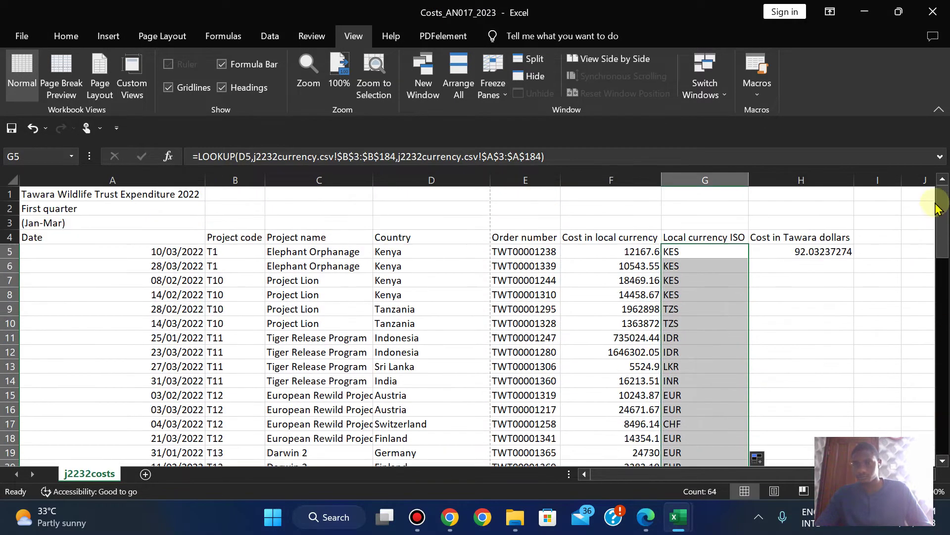
{"action": "left_click", "coordinate": [800, 252]}
{"action": "left_click_drag", "start_coordinate": [856, 259], "coordinate": [842, 426]}
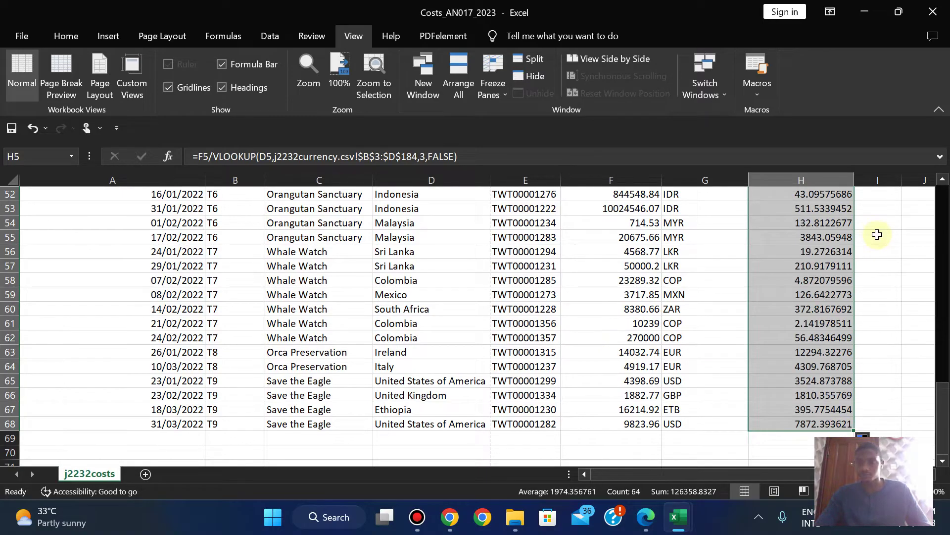
{"action": "left_click_drag", "start_coordinate": [943, 263], "coordinate": [943, 198]}
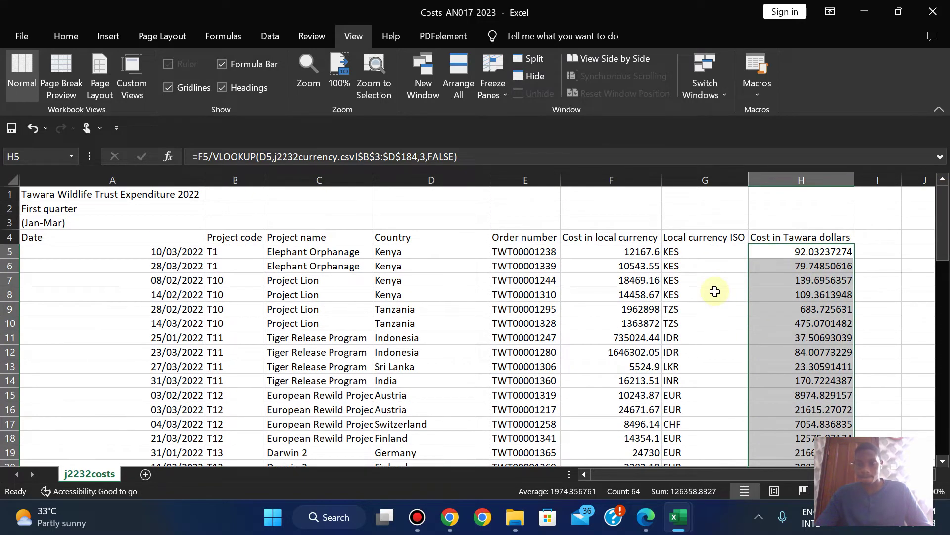
Check the Tawara currency display requirement in the question paper's Task 2 introduction and return to the costs workbook
{"action": "left_click", "coordinate": [646, 516]}
{"action": "left_click_drag", "start_coordinate": [945, 176], "coordinate": [946, 149]}
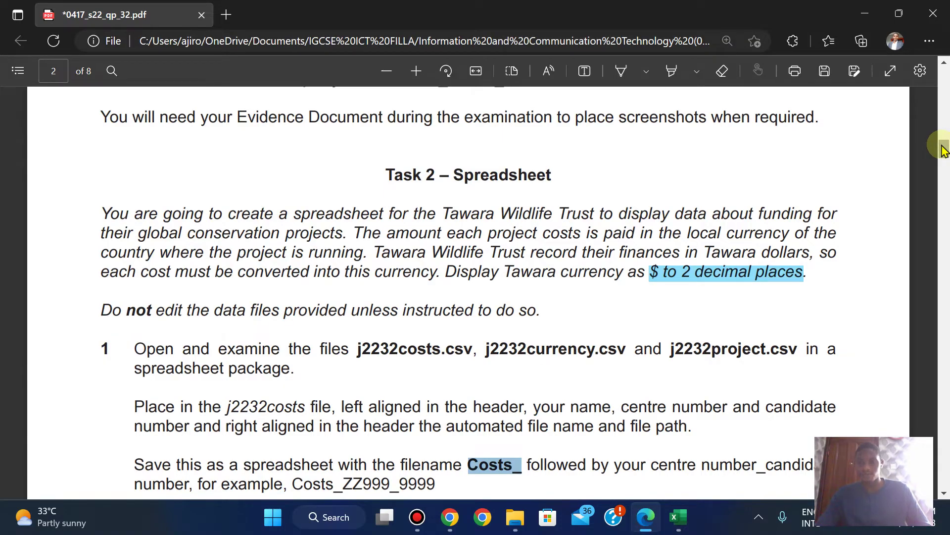
{"action": "mouse_move", "coordinate": [678, 516]}
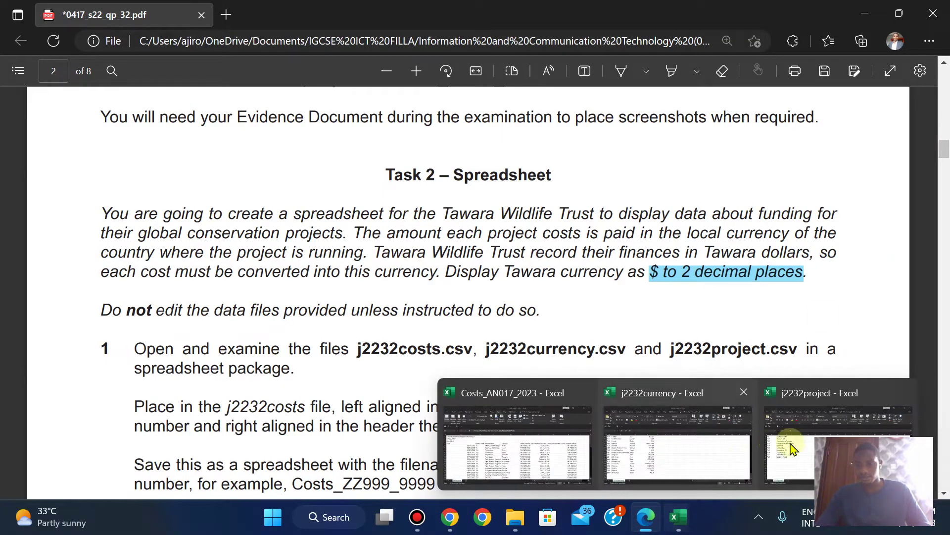
{"action": "left_click", "coordinate": [562, 439]}
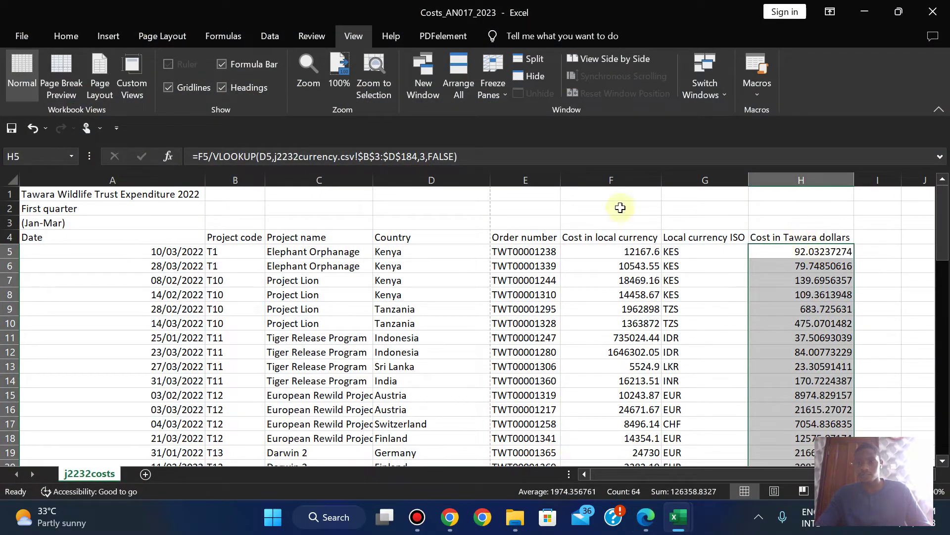
Format the Tawara dollar costs in H5:H68 as Currency with the $ English (United States) symbol and 2 decimal places
{"action": "left_click", "coordinate": [75, 37]}
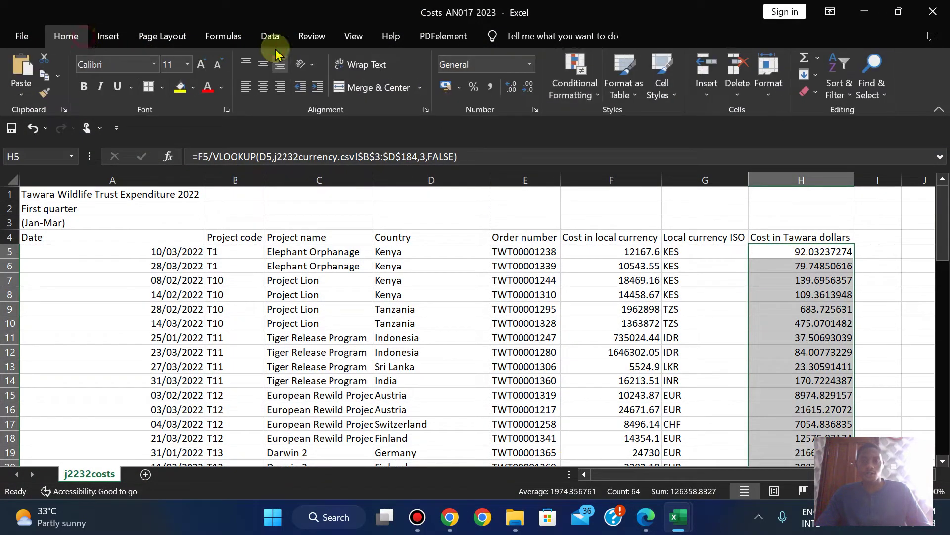
{"action": "left_click", "coordinate": [460, 88]}
{"action": "left_click", "coordinate": [476, 124]}
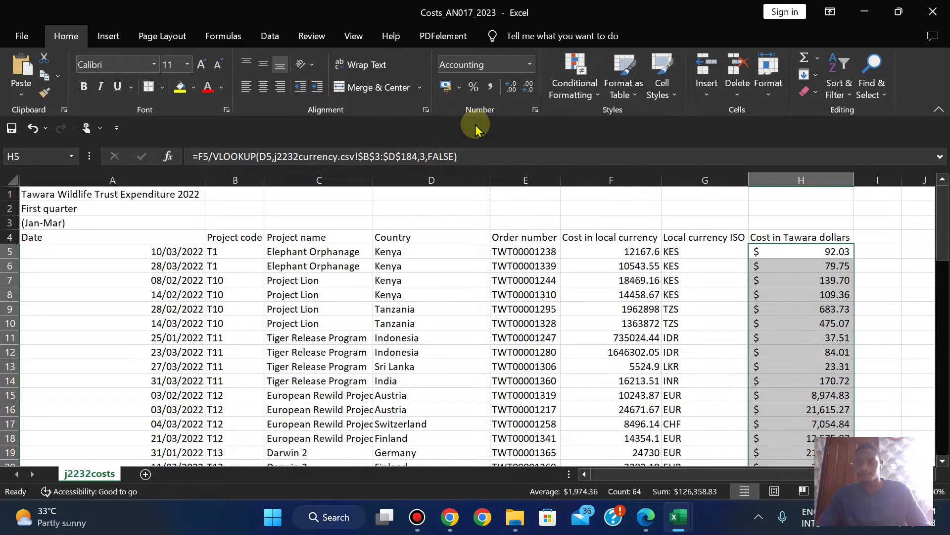
{"action": "left_click", "coordinate": [536, 110]}
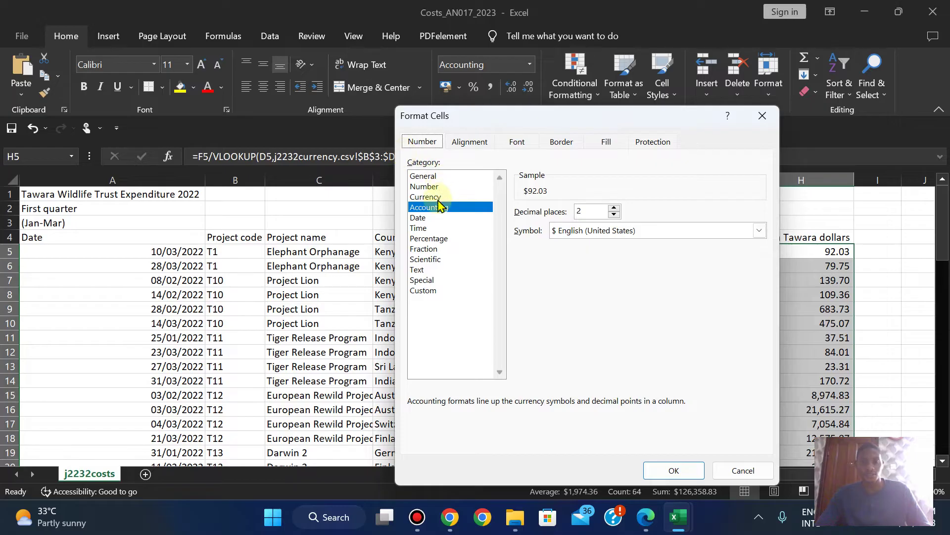
{"action": "left_click", "coordinate": [436, 197]}
{"action": "left_click", "coordinate": [676, 469]}
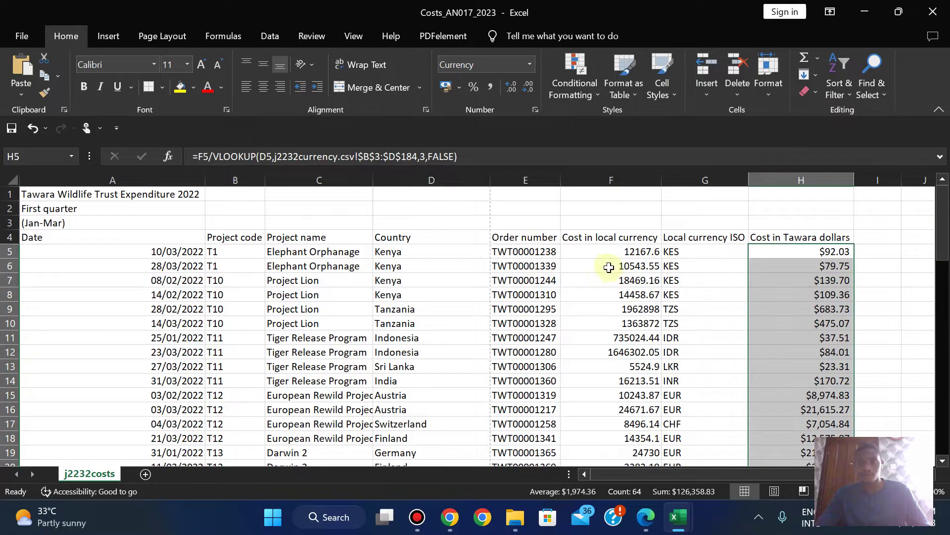
Try formatting the local currency costs in F5:F68 as Currency with the $ English (United States) symbol and 2 decimal places
{"action": "left_click_drag", "start_coordinate": [585, 249], "coordinate": [640, 438]}
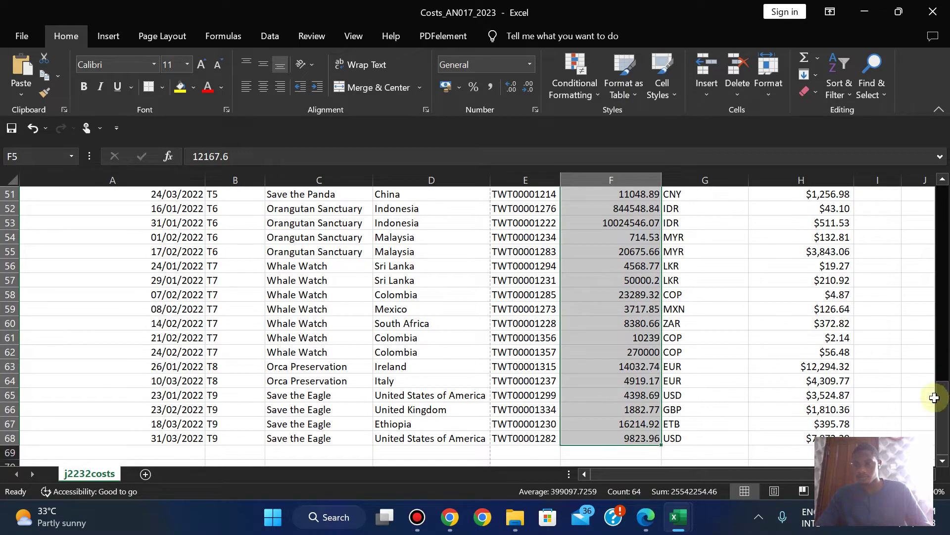
{"action": "left_click_drag", "start_coordinate": [939, 395], "coordinate": [930, 206]}
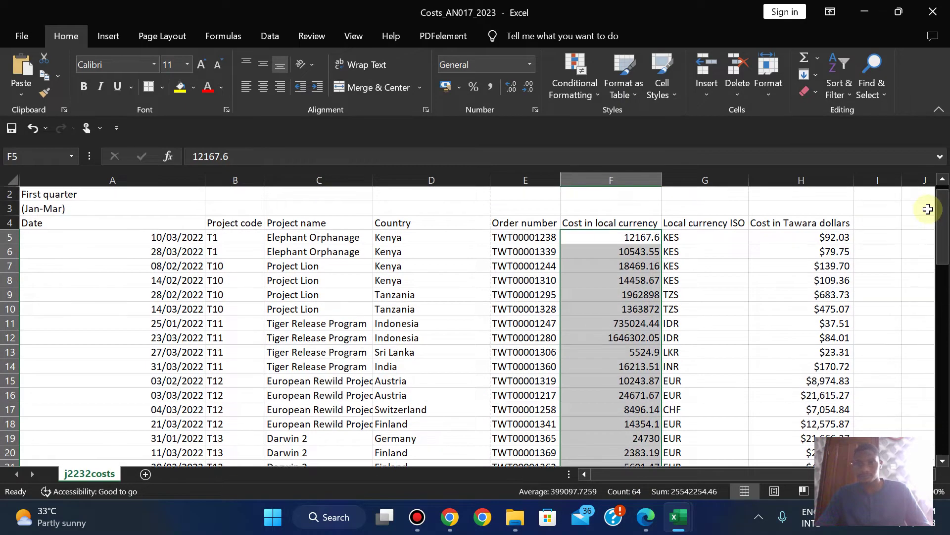
{"action": "left_click", "coordinate": [642, 525]}
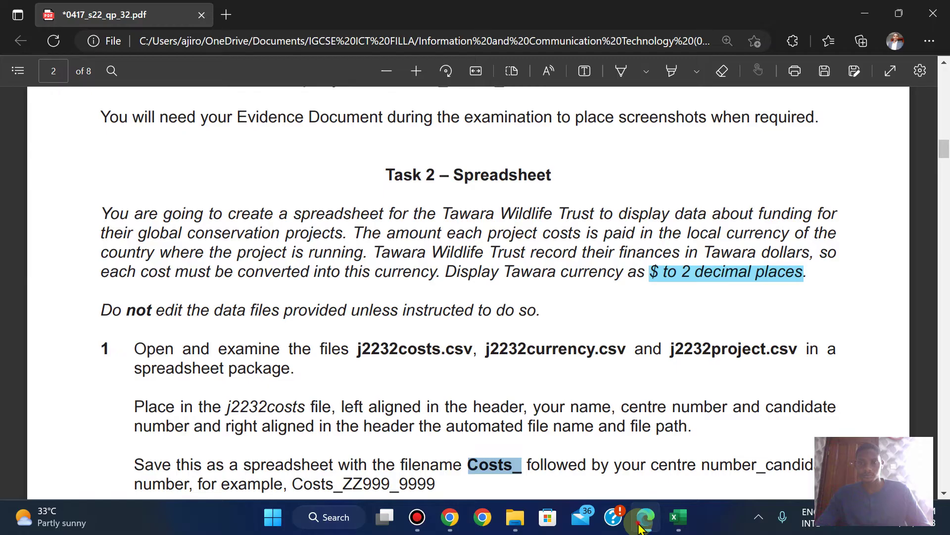
{"action": "left_click", "coordinate": [640, 527]}
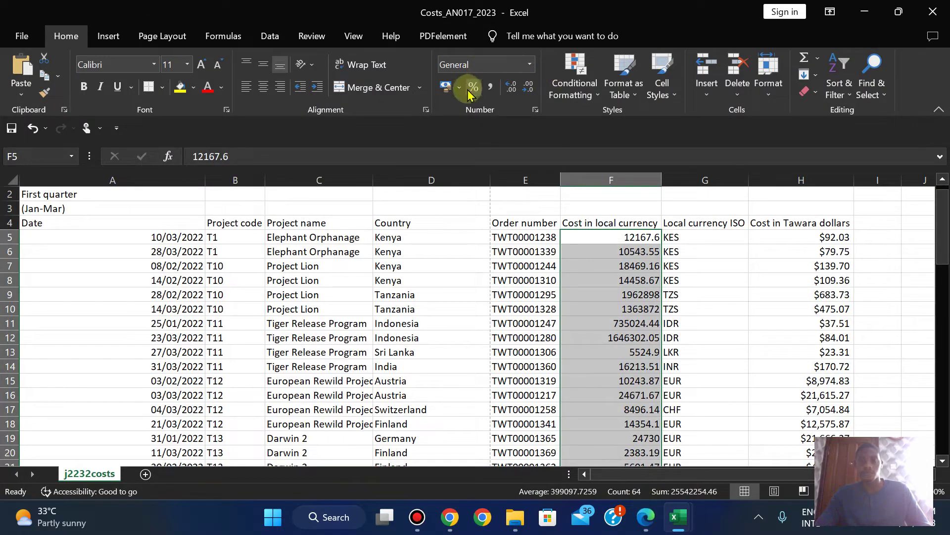
{"action": "left_click", "coordinate": [460, 88]}
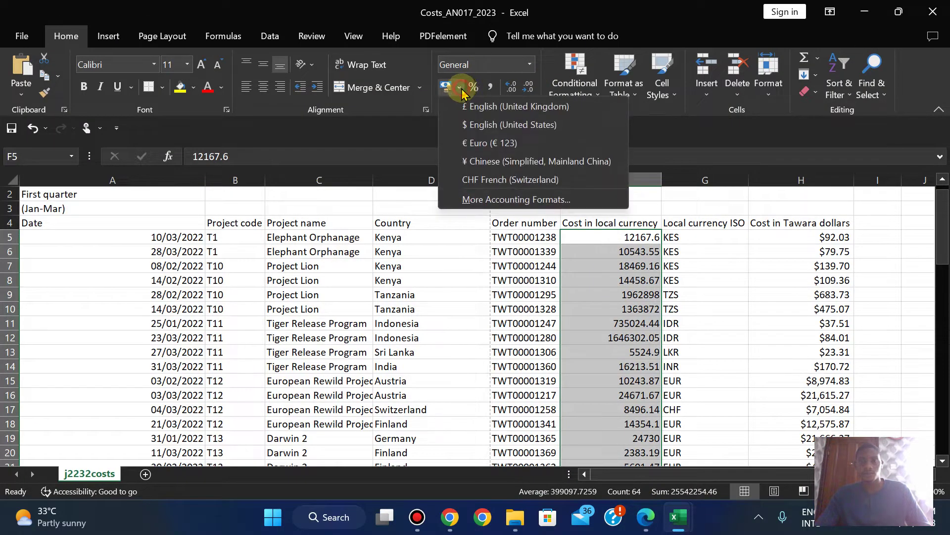
{"action": "left_click", "coordinate": [473, 131]}
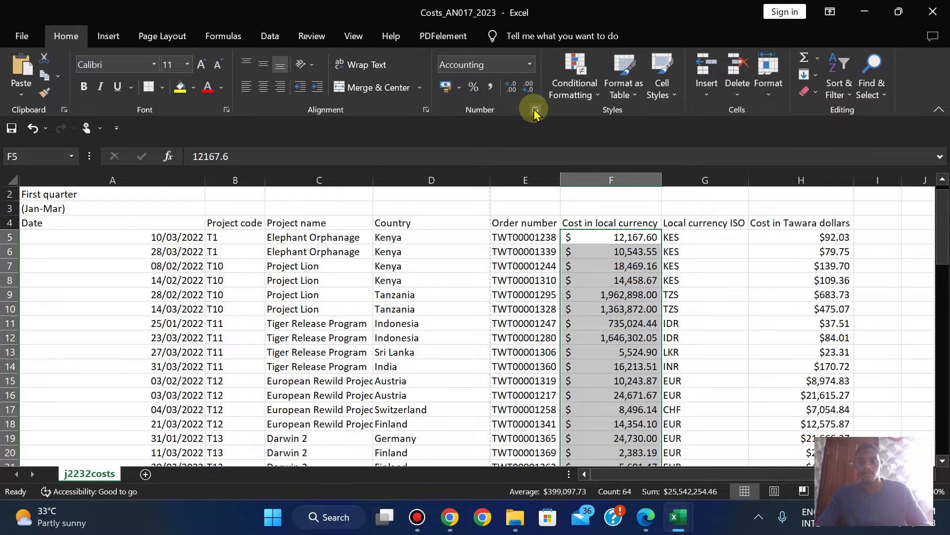
{"action": "left_click", "coordinate": [535, 110]}
{"action": "left_click", "coordinate": [438, 197]}
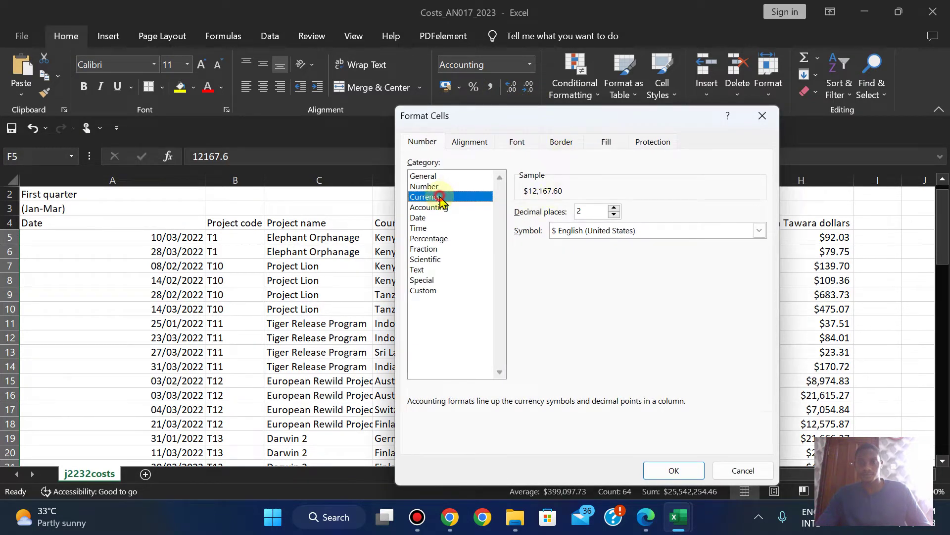
{"action": "left_click", "coordinate": [673, 470]}
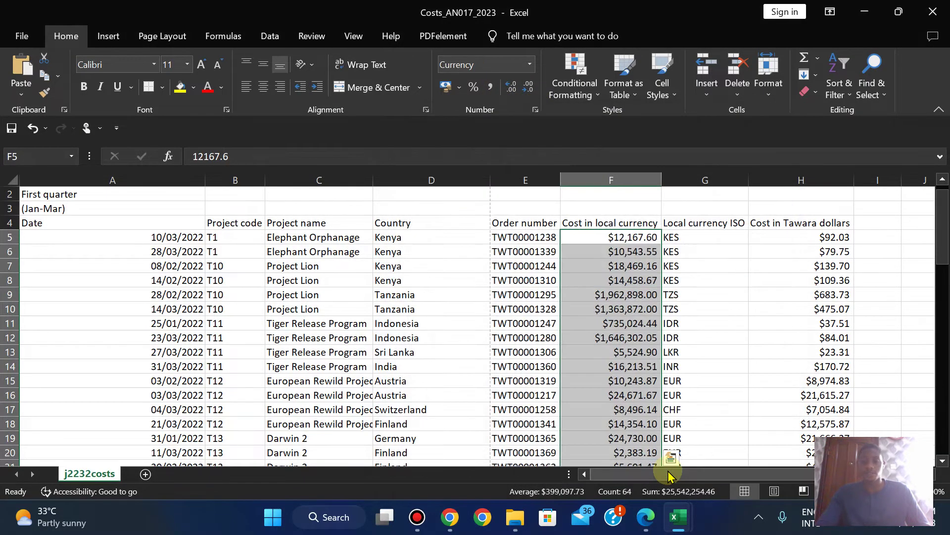
Undo the dollar currency and accounting formats on the Cost in local currency column
{"action": "left_click", "coordinate": [767, 289]}
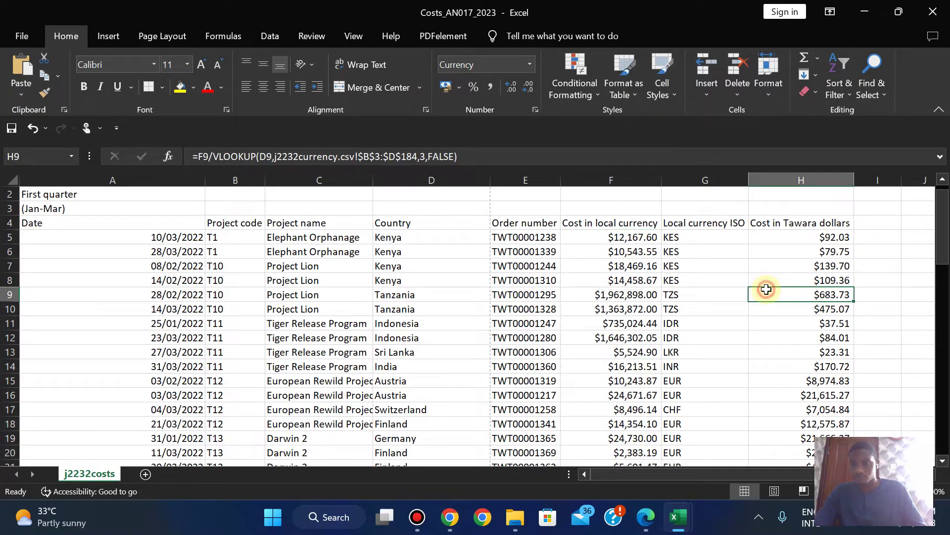
{"action": "key", "text": "ctrl+z"}
{"action": "key", "text": "ctrl+z"}
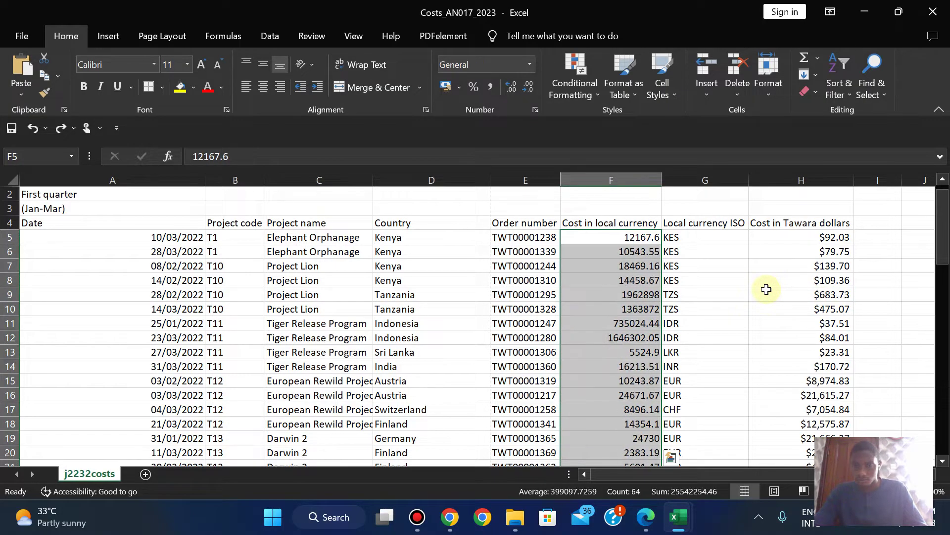
{"action": "left_click", "coordinate": [590, 309]}
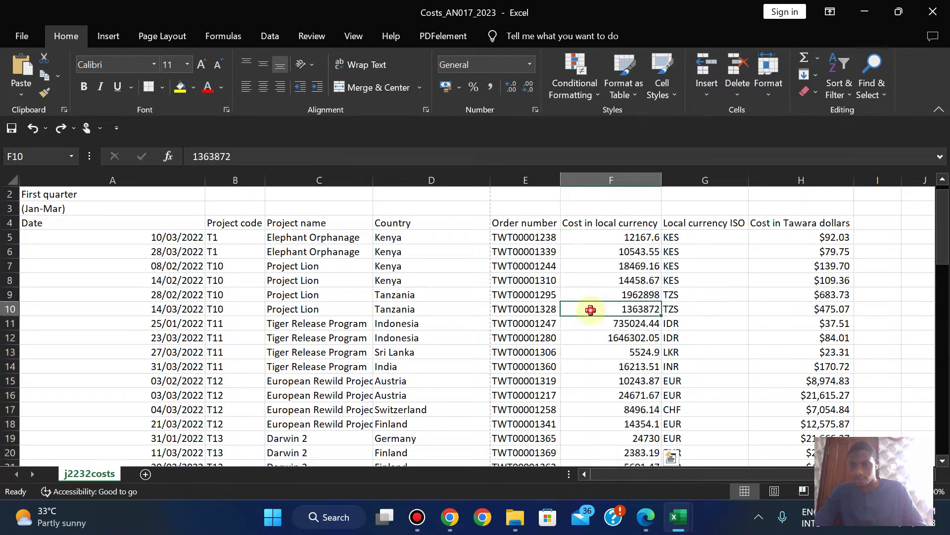
Reread the currency rules in the Task 2 introduction and compare the local cost in F5 with the Tawara cost in H5
{"action": "left_click", "coordinate": [644, 518]}
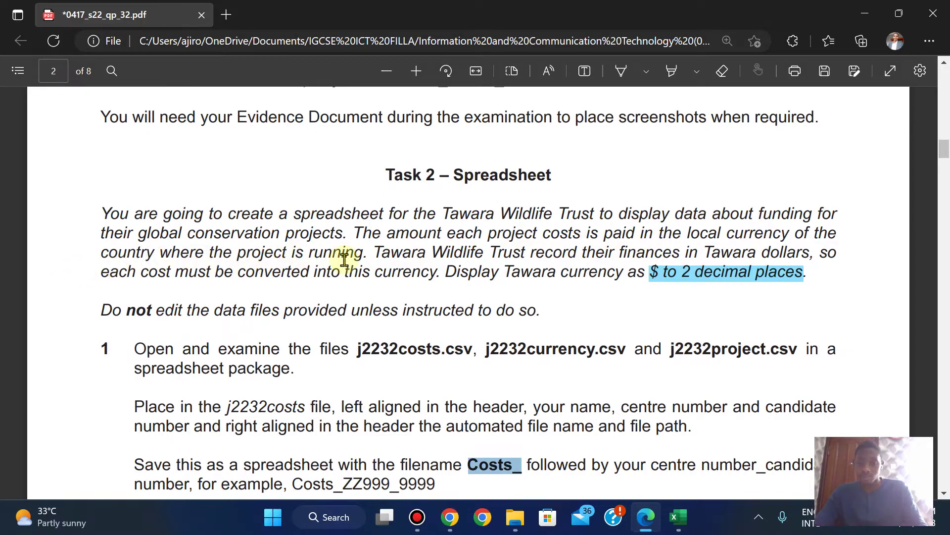
{"action": "left_click", "coordinate": [678, 517]}
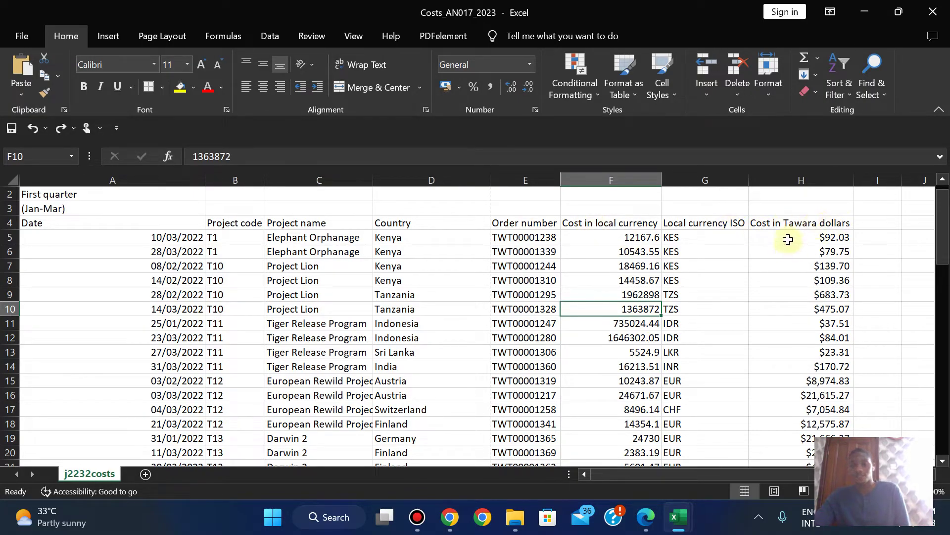
{"action": "left_click", "coordinate": [625, 239]}
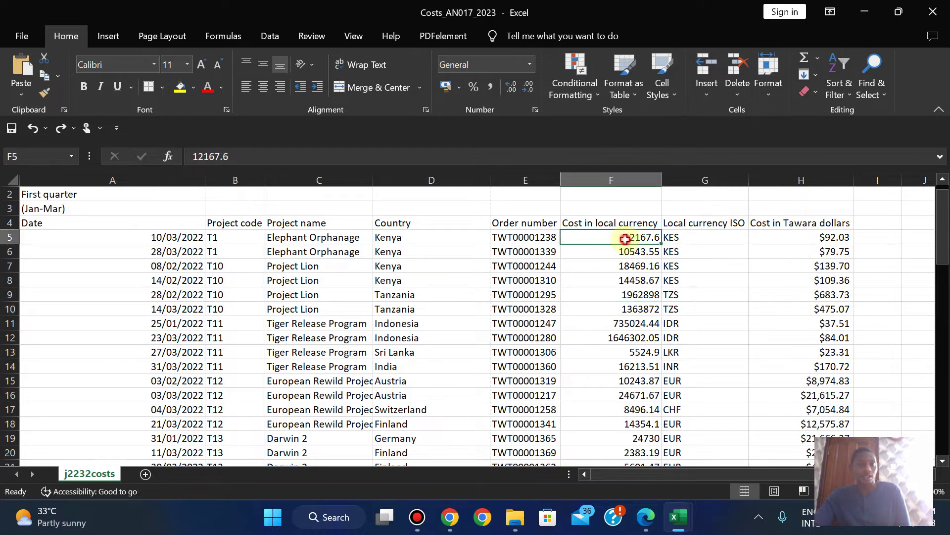
{"action": "left_click", "coordinate": [806, 239]}
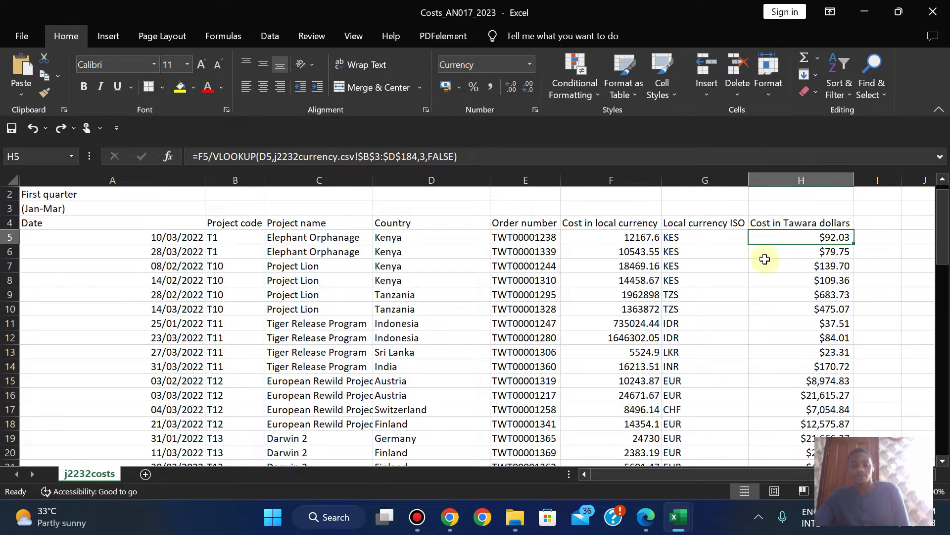
{"action": "mouse_move", "coordinate": [642, 525]}
{"action": "left_click", "coordinate": [642, 525]}
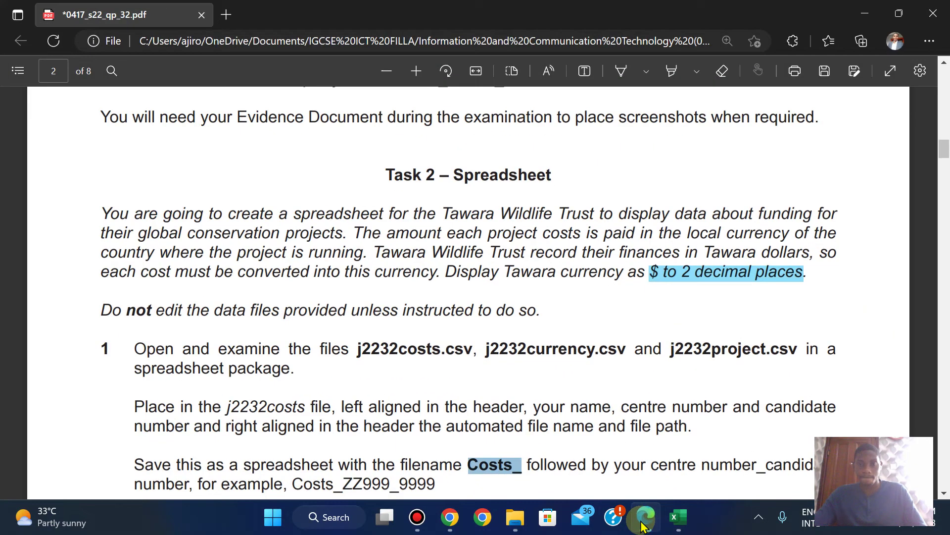
Find and read the instructions for steps 5 to 7 on page 3 of the exam paper
{"action": "scroll", "coordinate": [540, 297], "scroll_direction": "up", "scroll_amount": 1}
{"action": "scroll", "coordinate": [540, 297], "scroll_direction": "down", "scroll_amount": 10}
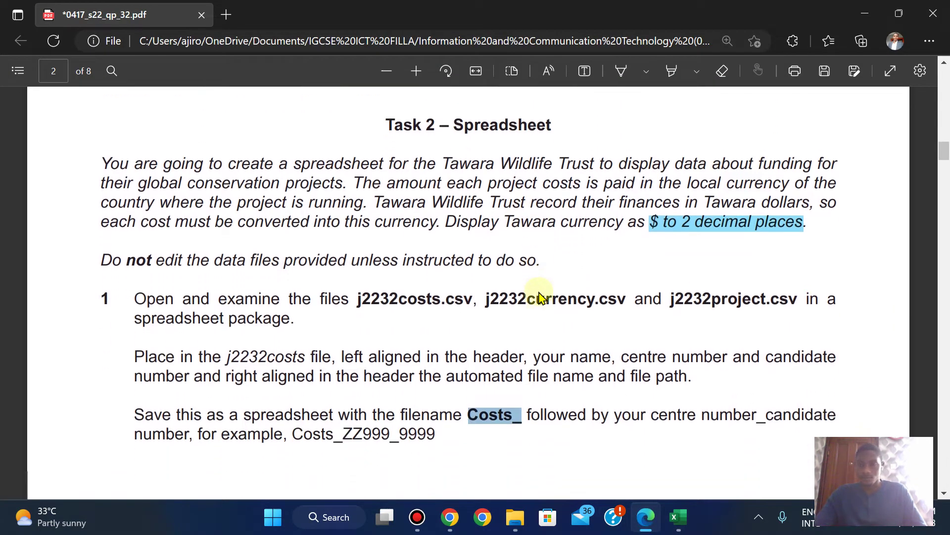
{"action": "scroll", "coordinate": [540, 294], "scroll_direction": "down", "scroll_amount": 8}
{"action": "scroll", "coordinate": [540, 295], "scroll_direction": "up", "scroll_amount": 15}
{"action": "scroll", "coordinate": [541, 295], "scroll_direction": "up", "scroll_amount": 5}
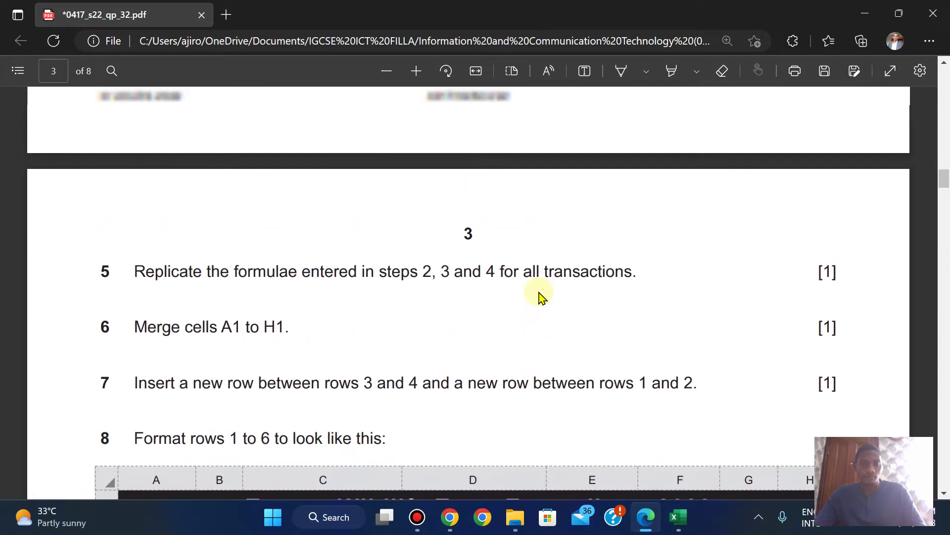
{"action": "scroll", "coordinate": [540, 296], "scroll_direction": "down", "scroll_amount": 1}
{"action": "scroll", "coordinate": [540, 296], "scroll_direction": "up", "scroll_amount": 2}
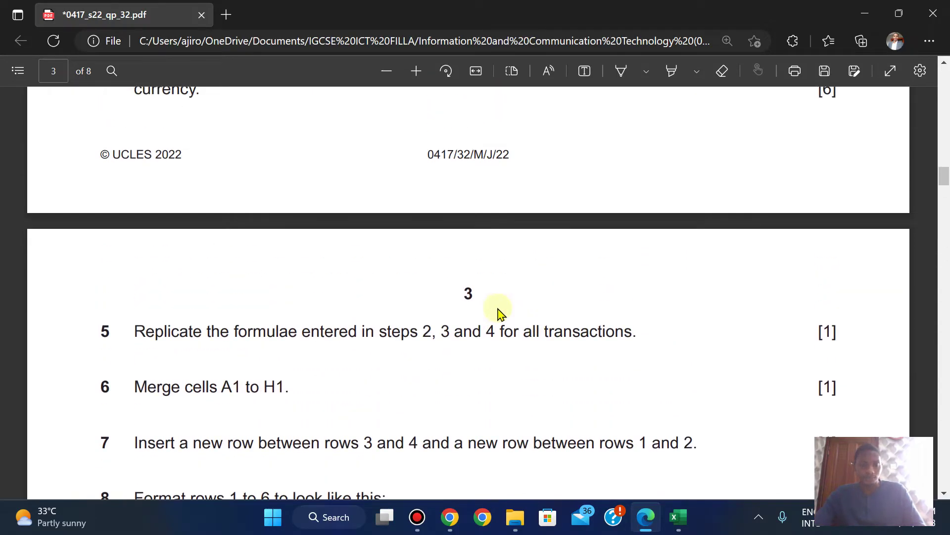
Switch to the Costs_AN017_2023 workbook in Excel and merge cells A1 to H1 without centring the title
{"action": "mouse_move", "coordinate": [683, 512]}
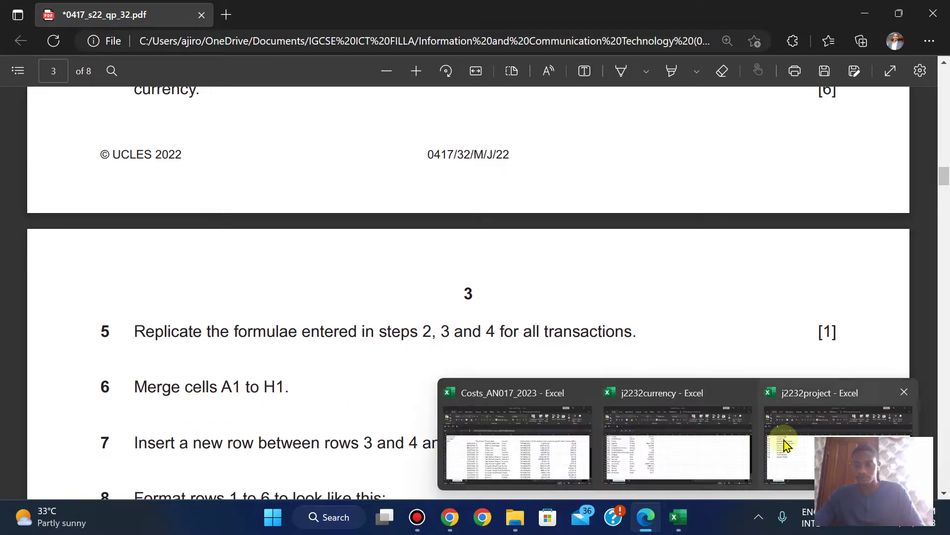
{"action": "left_click", "coordinate": [535, 452]}
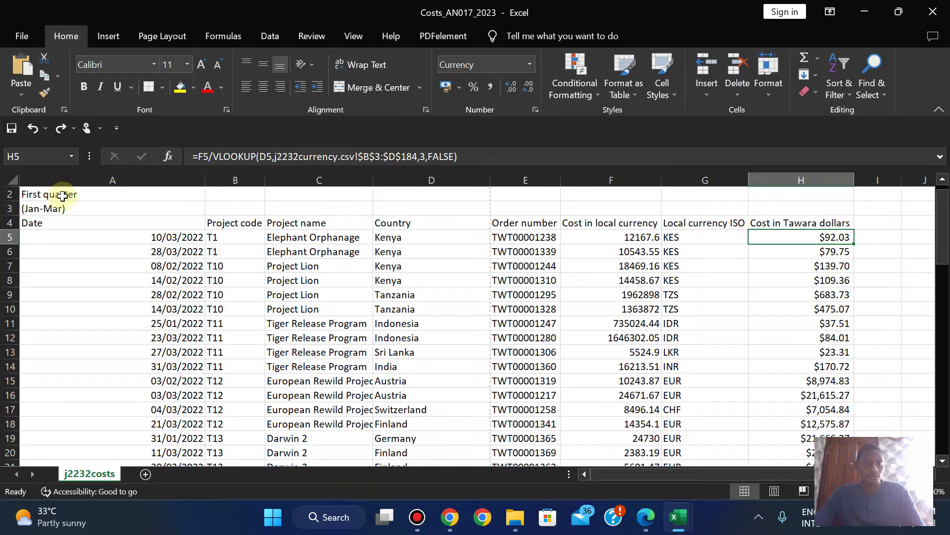
{"action": "left_click", "coordinate": [942, 180]}
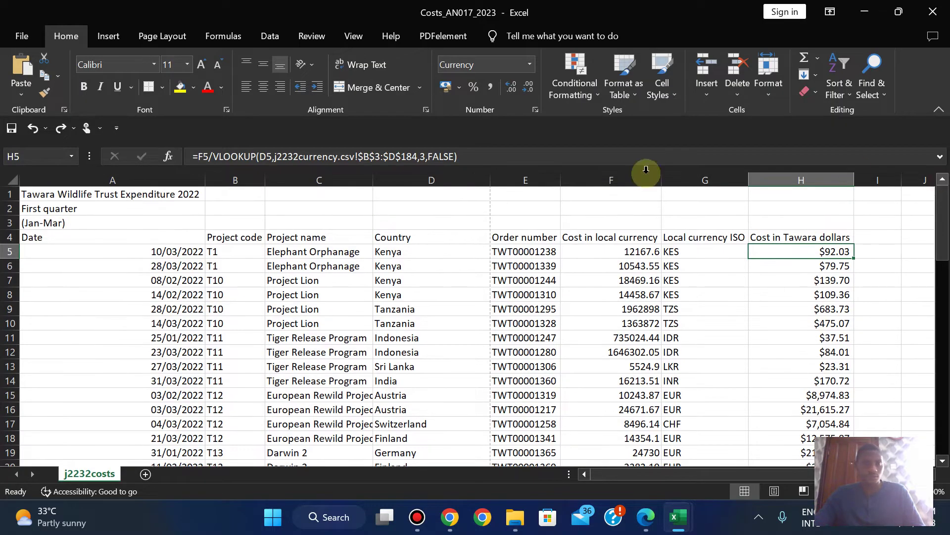
{"action": "left_click", "coordinate": [87, 192]}
{"action": "left_click_drag", "start_coordinate": [78, 193], "coordinate": [780, 200]}
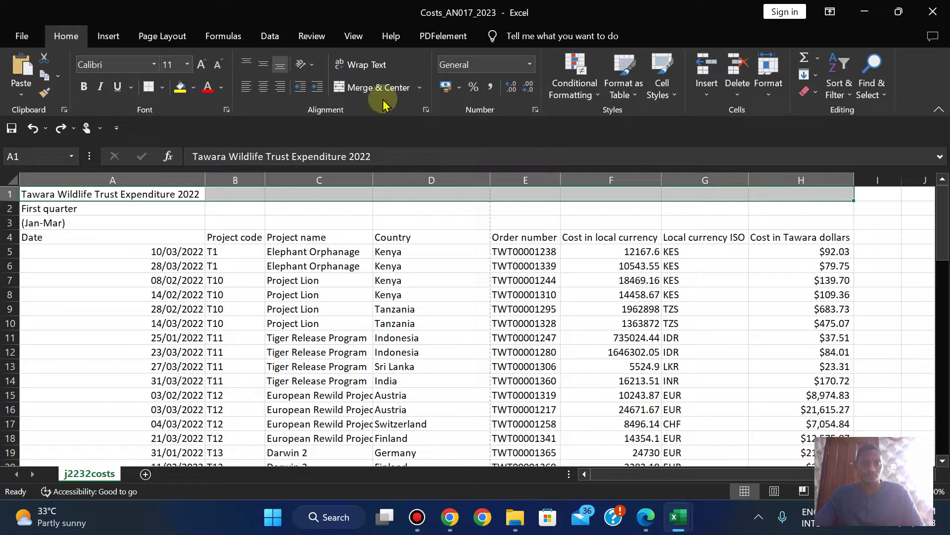
{"action": "left_click", "coordinate": [420, 88]}
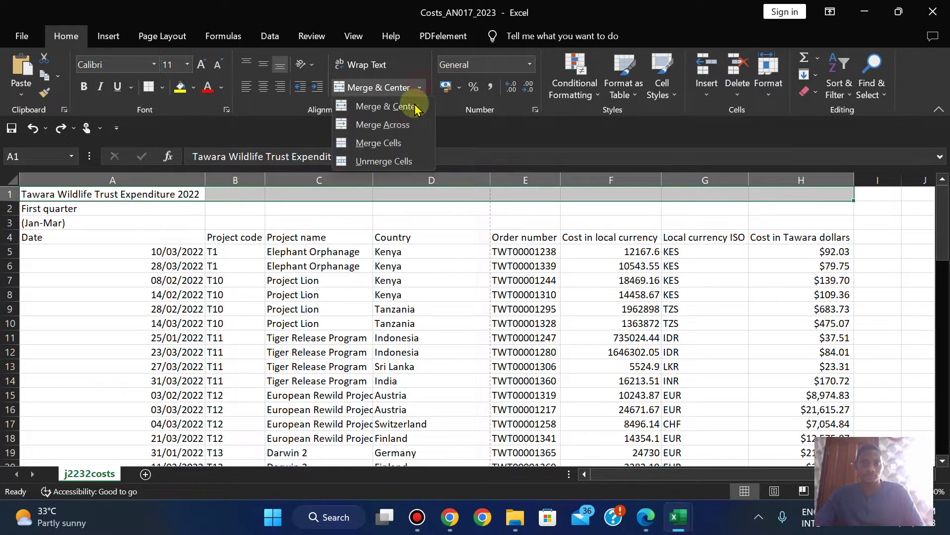
{"action": "left_click", "coordinate": [380, 141]}
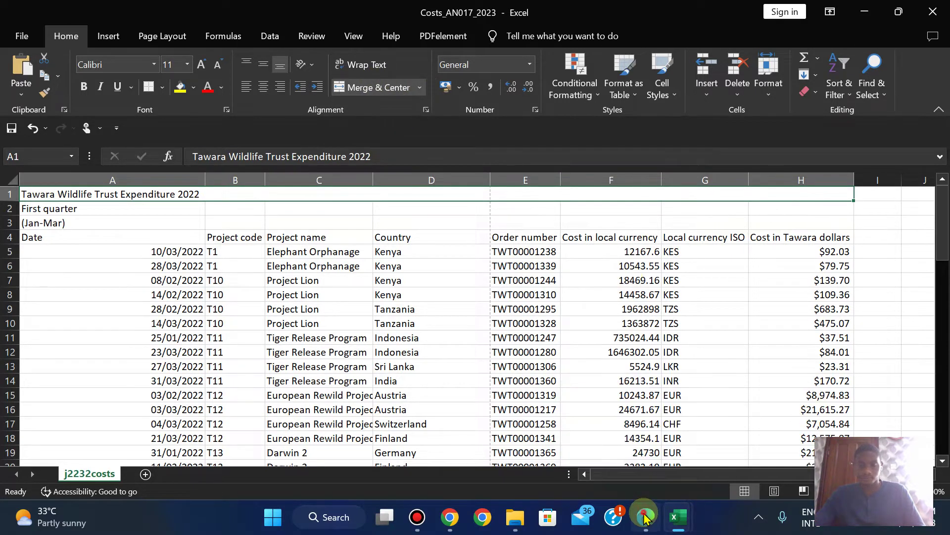
Check step 7 in the exam paper and insert a new row between rows 3 and 4 of the costs sheet
{"action": "left_click", "coordinate": [645, 516]}
{"action": "key", "text": "Down"}
{"action": "key", "text": "Down"}
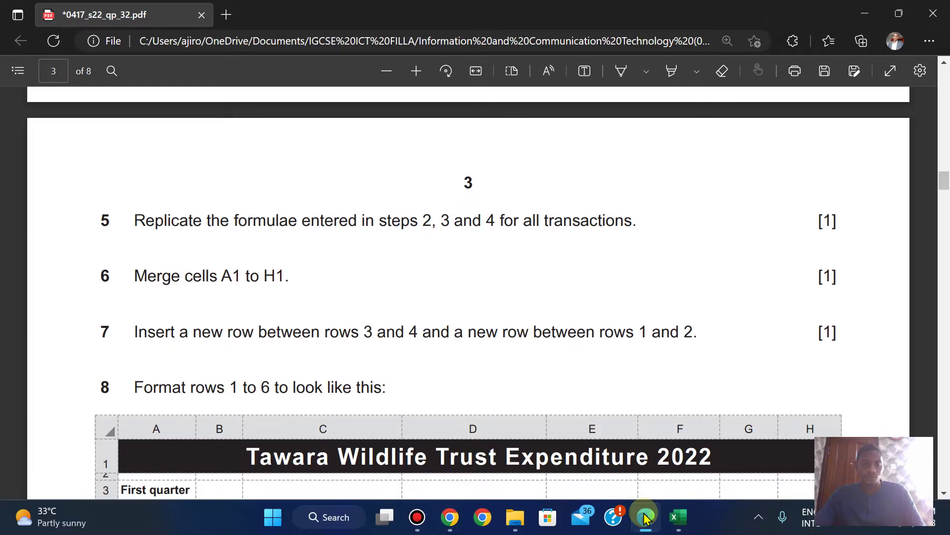
{"action": "left_click", "coordinate": [645, 519]}
{"action": "left_click", "coordinate": [9, 222]}
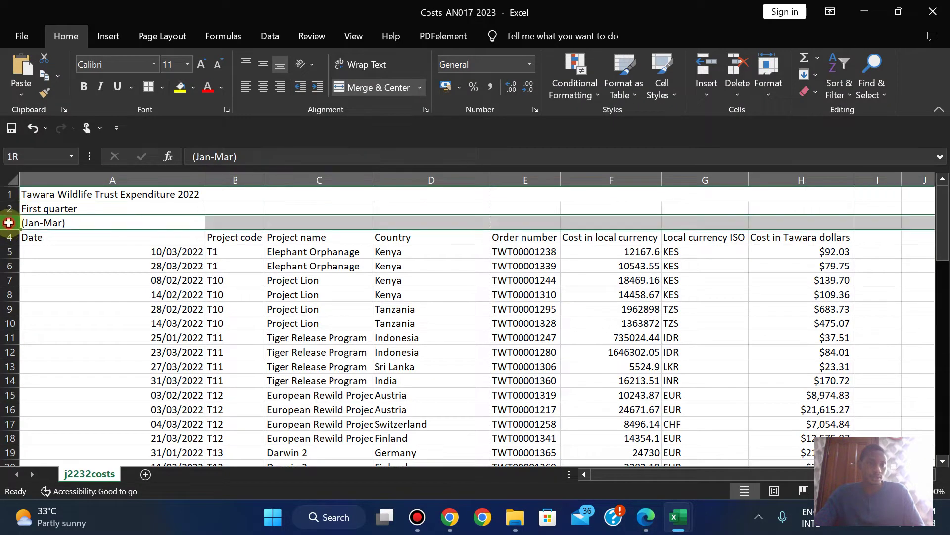
{"action": "left_click", "coordinate": [4, 237]}
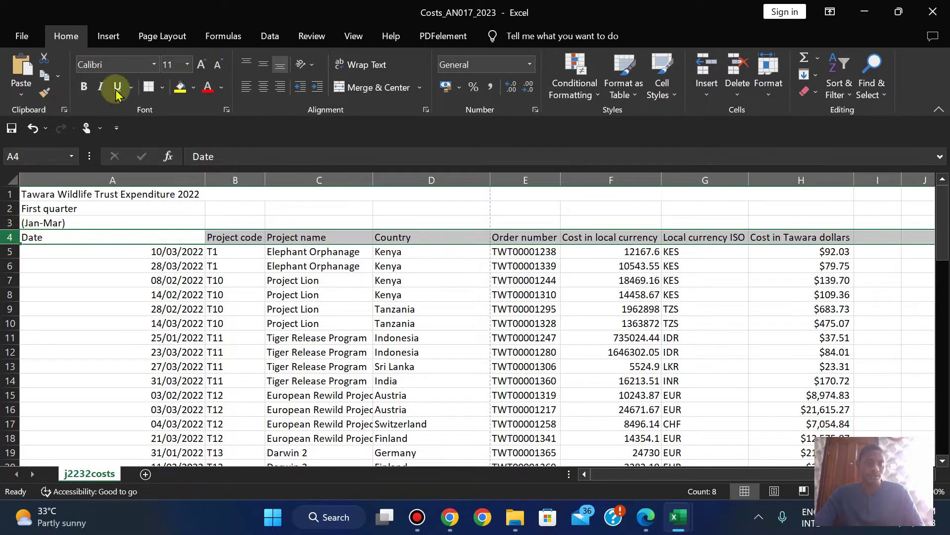
{"action": "right_click", "coordinate": [7, 237]}
{"action": "left_click", "coordinate": [70, 370]}
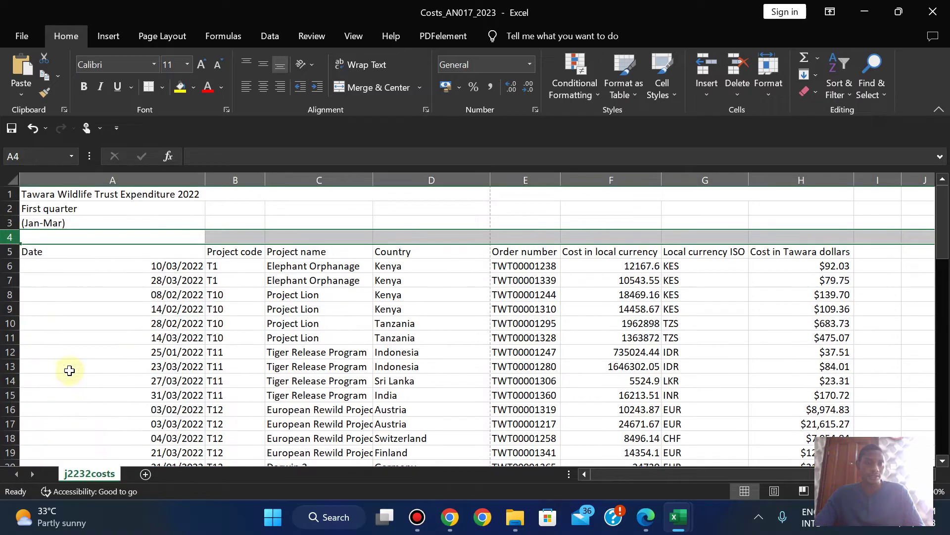
Recheck step 7 in the exam paper and insert a new row between rows 1 and 2 of the costs sheet
{"action": "left_click", "coordinate": [640, 527]}
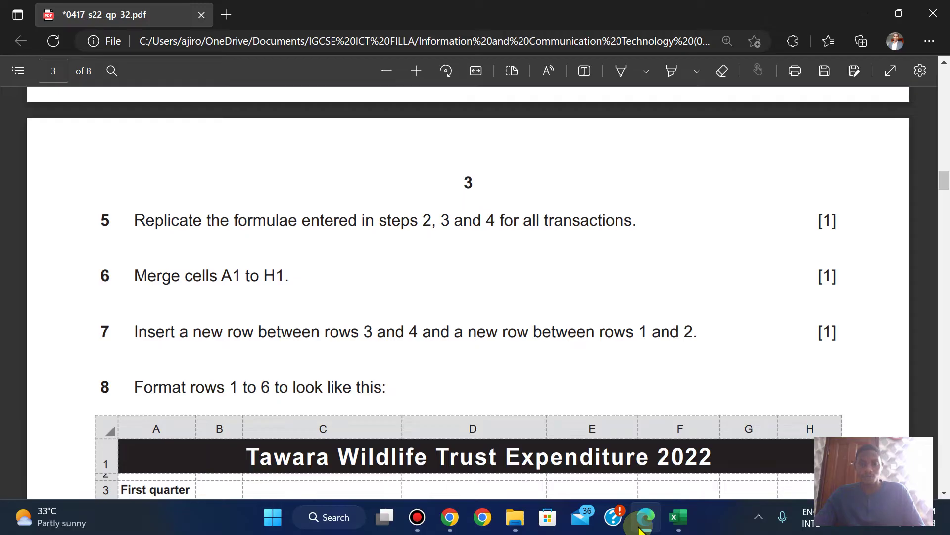
{"action": "left_click", "coordinate": [641, 527]}
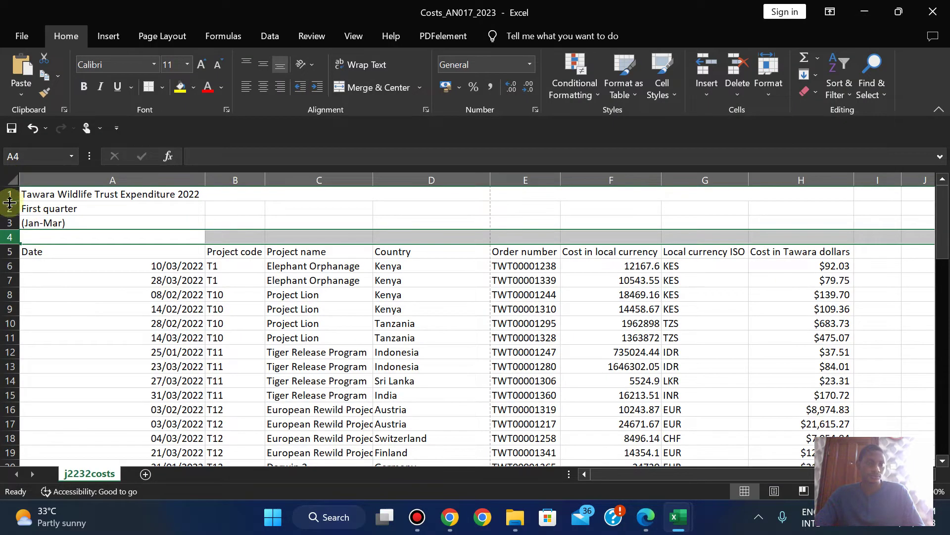
{"action": "left_click", "coordinate": [7, 208]}
{"action": "right_click", "coordinate": [7, 209]}
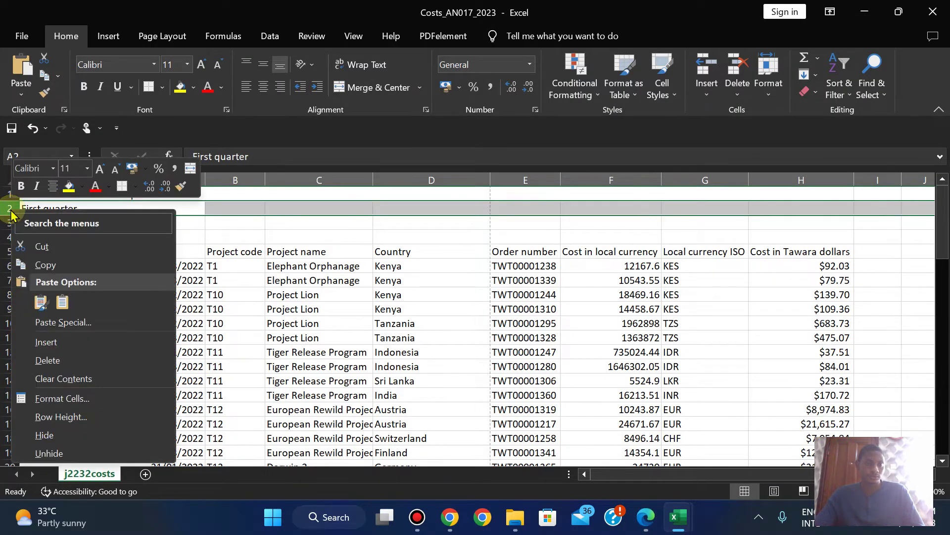
{"action": "left_click", "coordinate": [87, 346]}
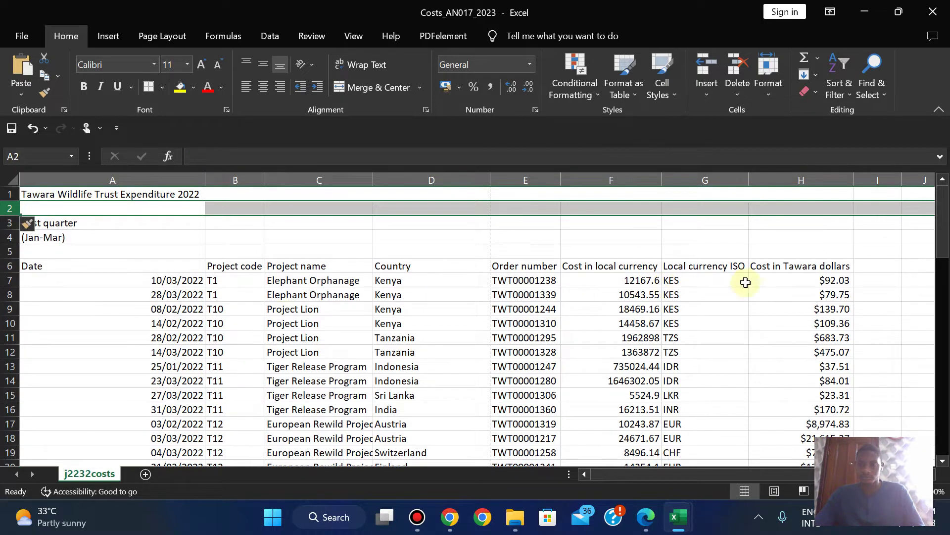
{"action": "left_click", "coordinate": [817, 283]}
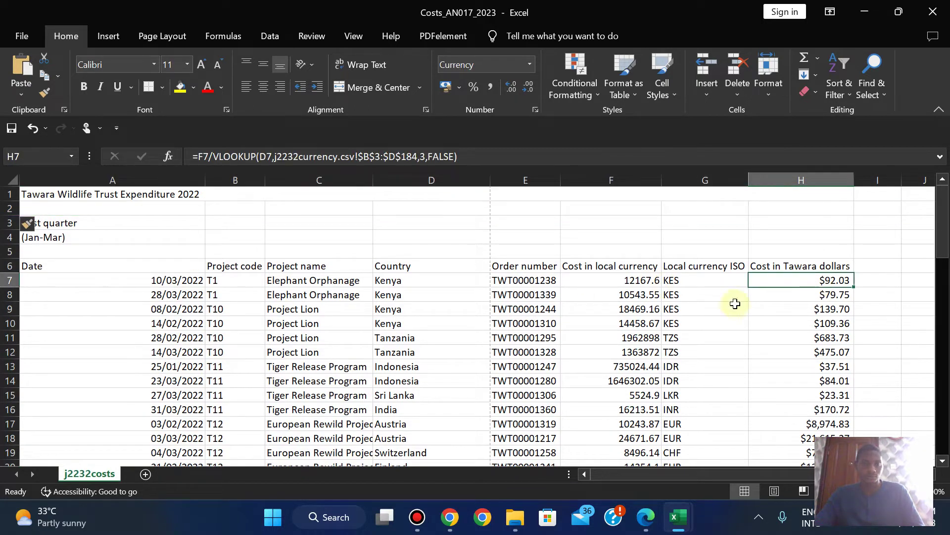
Review the step 8 layout in the exam paper and centre the title in the merged row 1 of the costs sheet
{"action": "left_click", "coordinate": [646, 517]}
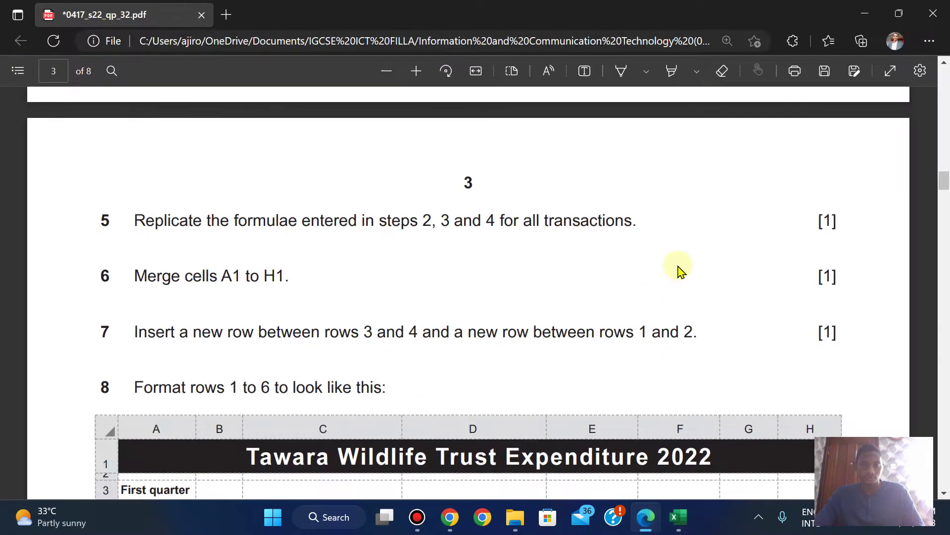
{"action": "scroll", "coordinate": [505, 323], "scroll_direction": "down", "scroll_amount": 2}
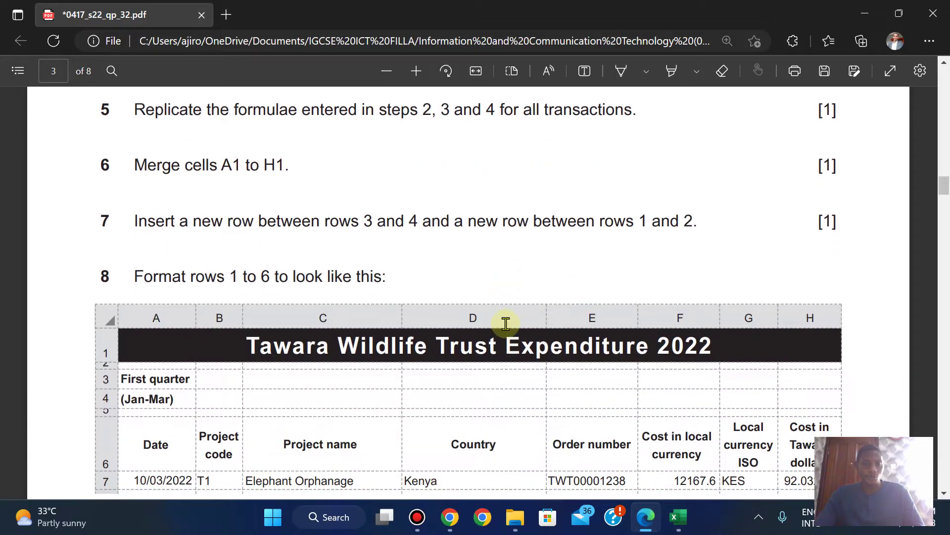
{"action": "scroll", "coordinate": [506, 324], "scroll_direction": "down", "scroll_amount": 3}
{"action": "scroll", "coordinate": [505, 324], "scroll_direction": "up", "scroll_amount": 1}
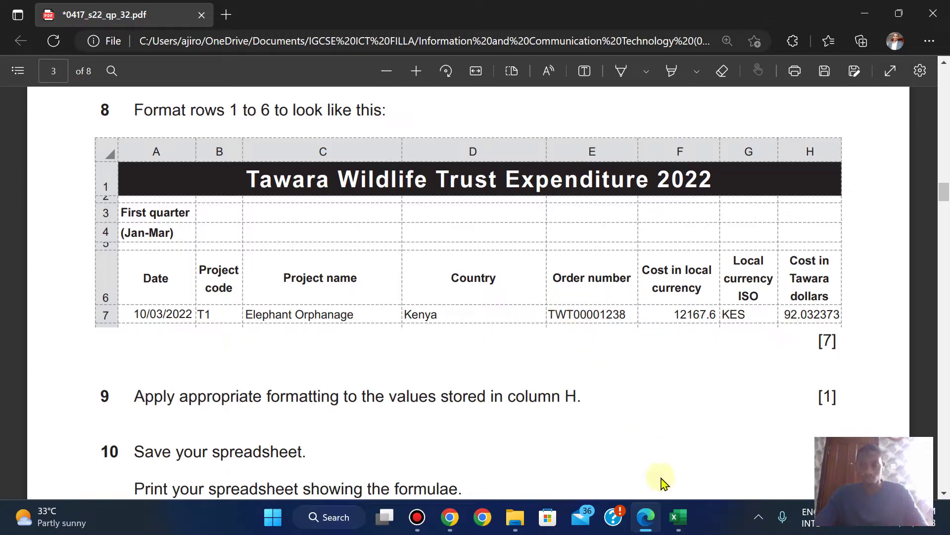
{"action": "mouse_move", "coordinate": [677, 519]}
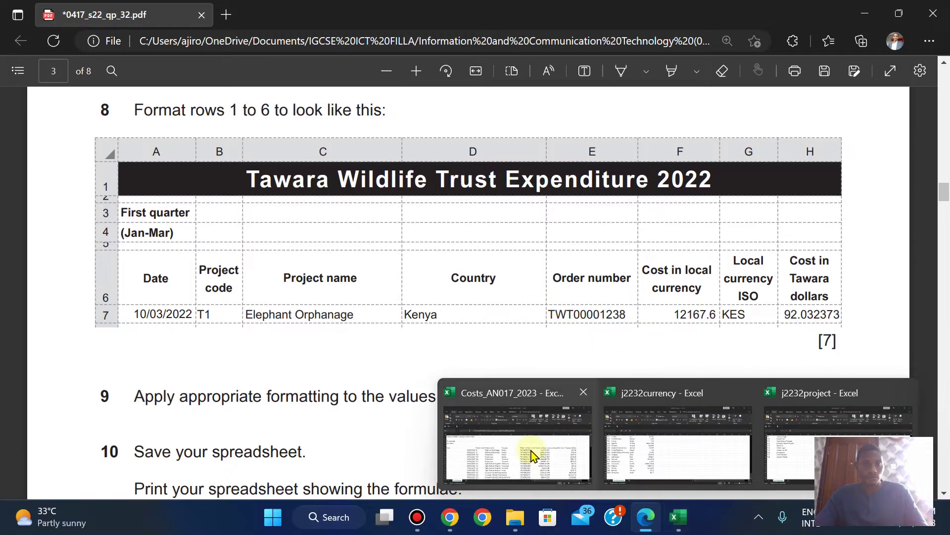
{"action": "left_click", "coordinate": [527, 452]}
{"action": "left_click", "coordinate": [70, 193]}
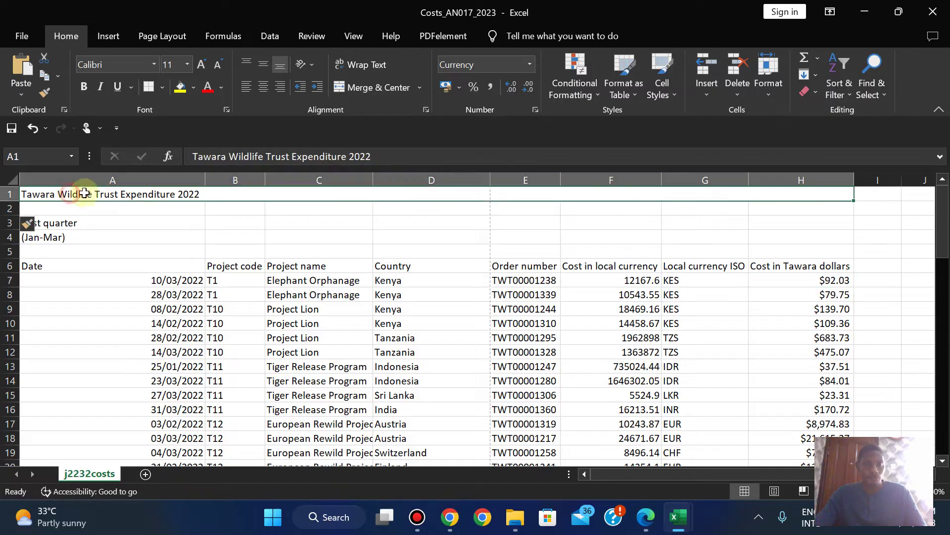
{"action": "left_click", "coordinate": [263, 87]}
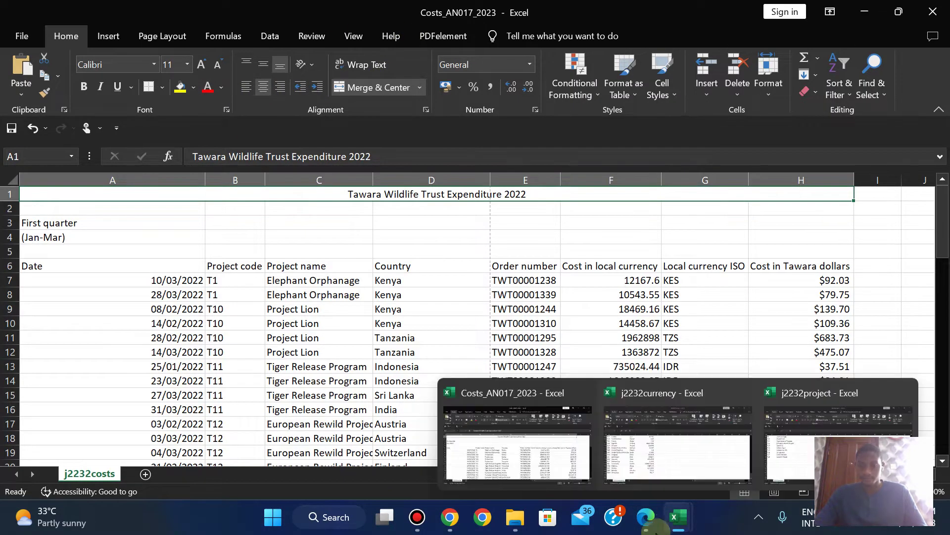
Compare the title with the step 8 layout and enlarge its font size to 36
{"action": "left_click", "coordinate": [647, 527]}
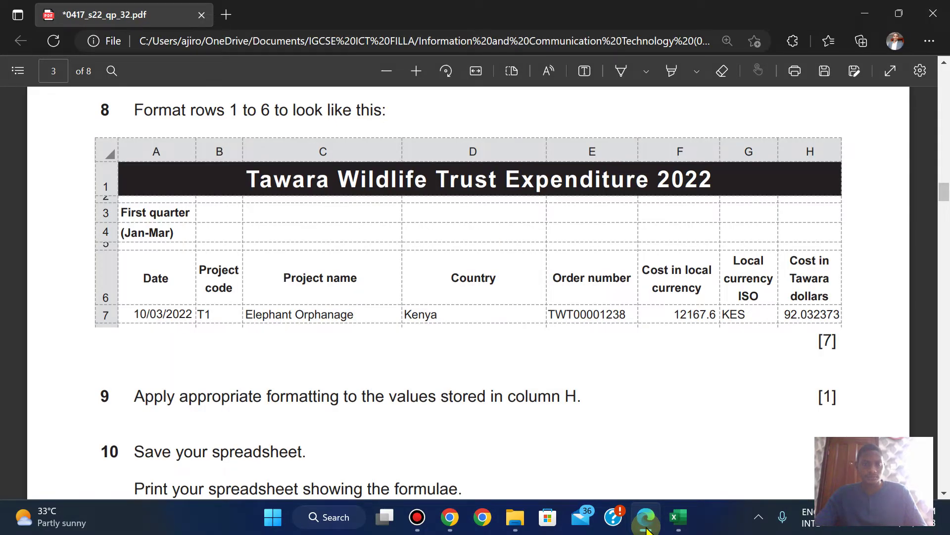
{"action": "left_click", "coordinate": [646, 527]}
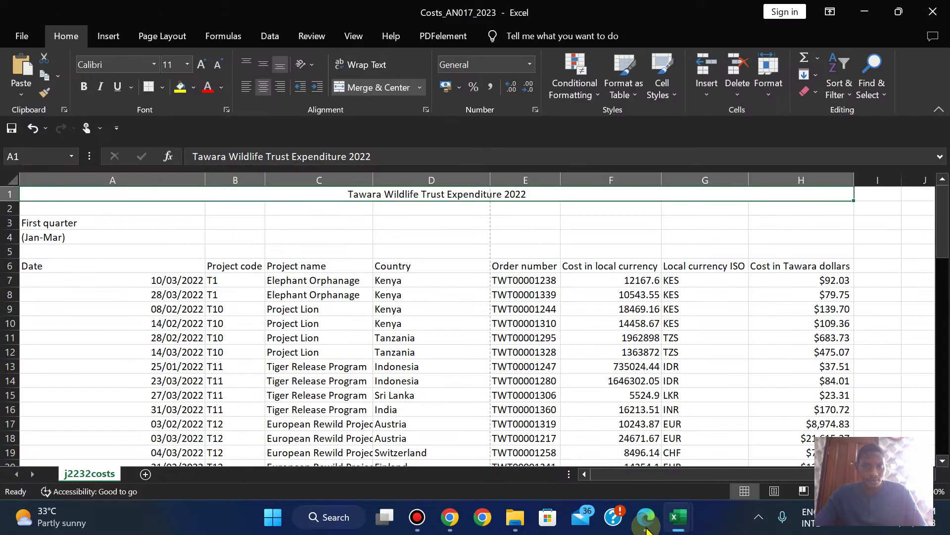
{"action": "left_click", "coordinate": [201, 65]}
{"action": "left_click", "coordinate": [202, 65]}
{"action": "left_click", "coordinate": [201, 66]}
{"action": "left_click", "coordinate": [201, 65]}
{"action": "left_click", "coordinate": [202, 65]}
{"action": "left_click", "coordinate": [201, 65]}
{"action": "left_click", "coordinate": [201, 65]}
{"action": "left_click", "coordinate": [202, 65]}
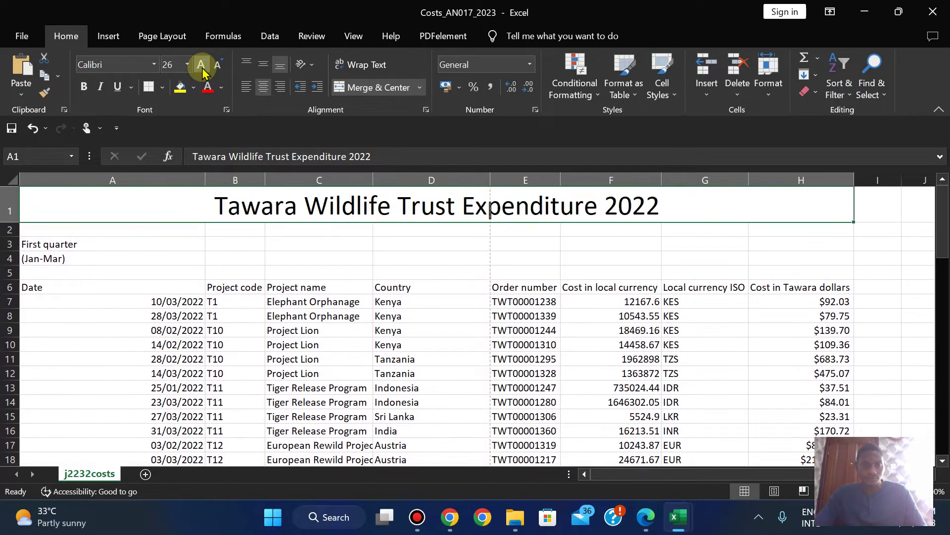
{"action": "left_click", "coordinate": [202, 66]}
Check the title's typeface in the step 8 layout and format the merged title in bold Arial
{"action": "left_click", "coordinate": [645, 517]}
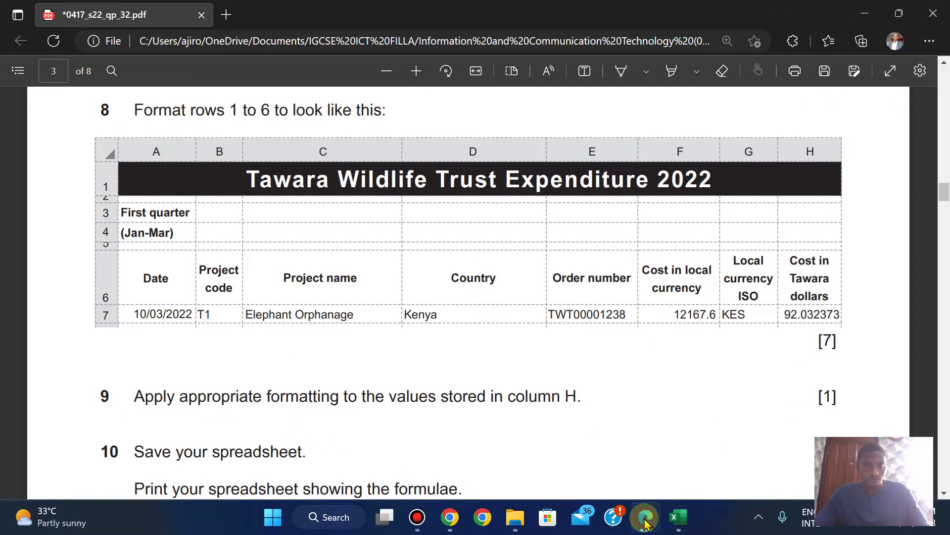
{"action": "left_click", "coordinate": [645, 519]}
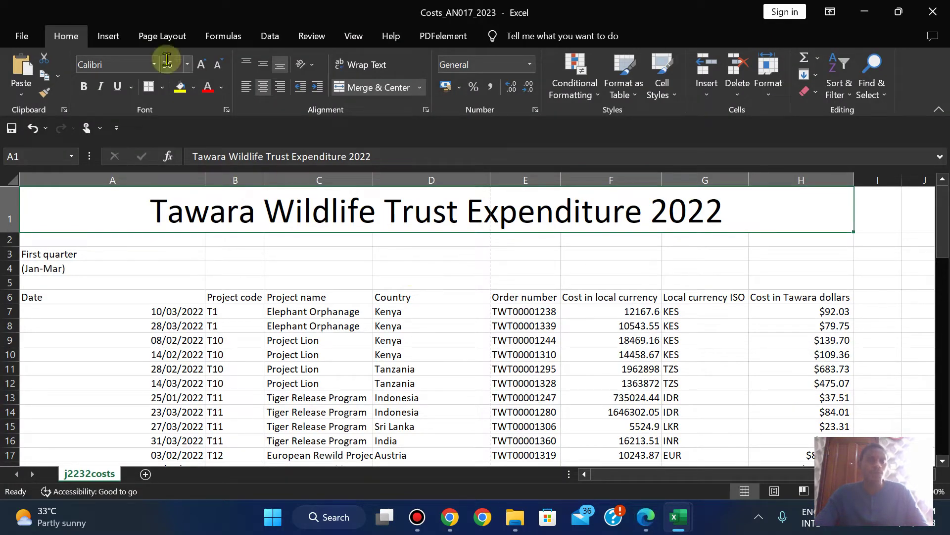
{"action": "left_click", "coordinate": [100, 65]}
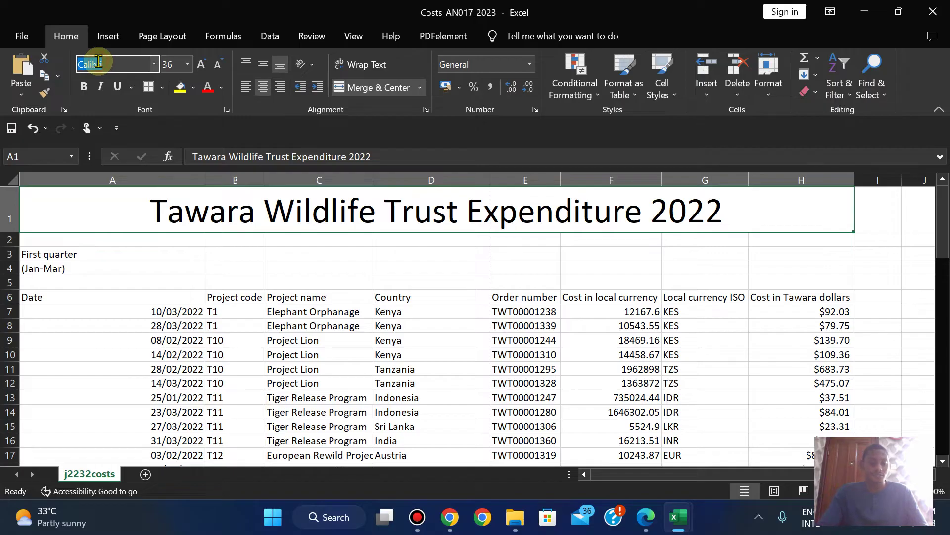
{"action": "type", "text": "Arial"}
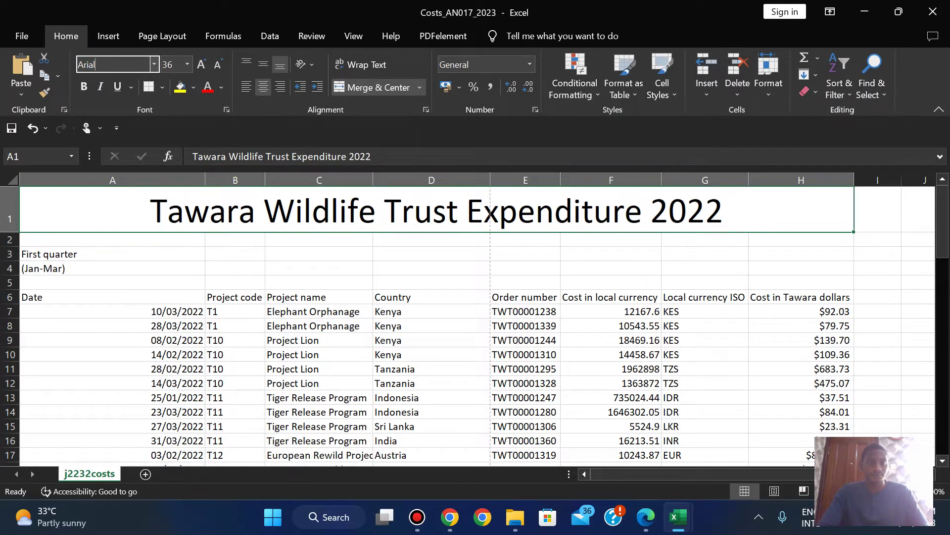
{"action": "key", "text": "Return"}
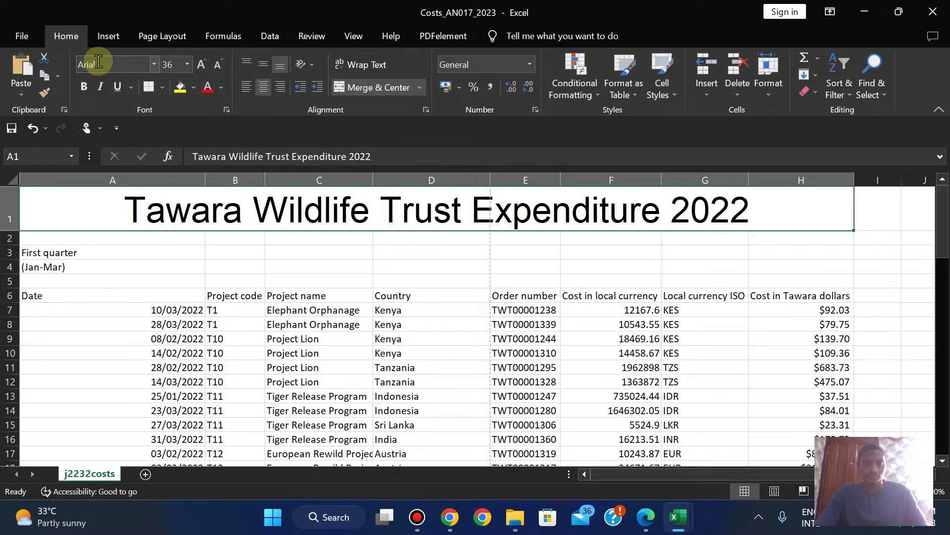
{"action": "left_click", "coordinate": [83, 87]}
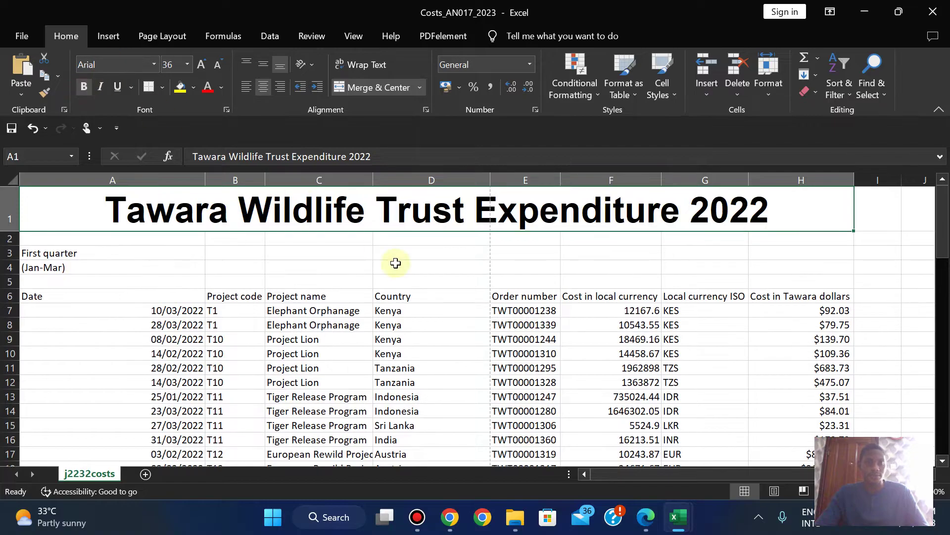
Compare the formatted title row with the layout for rows 1 to 6 in step 8 of the exam paper
{"action": "left_click", "coordinate": [651, 516]}
{"action": "left_click", "coordinate": [653, 516]}
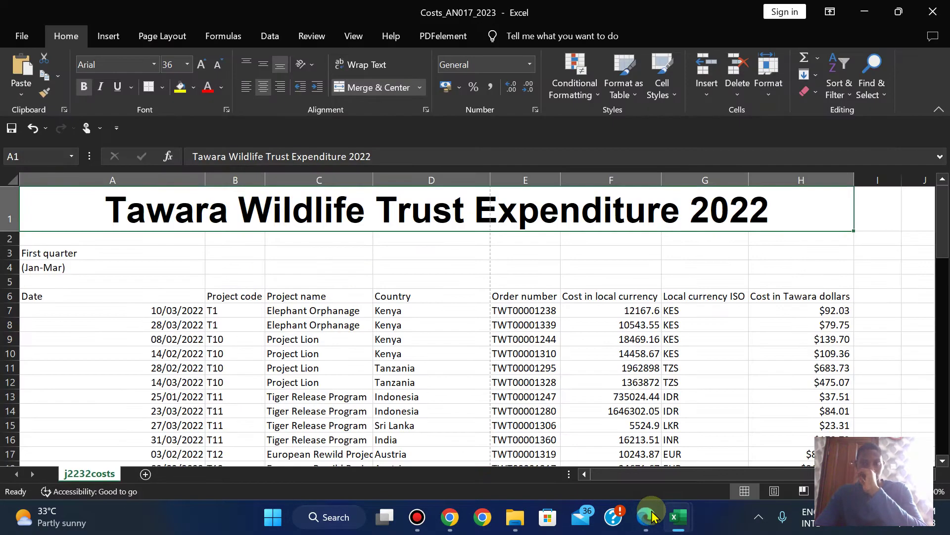
{"action": "left_click", "coordinate": [652, 516]}
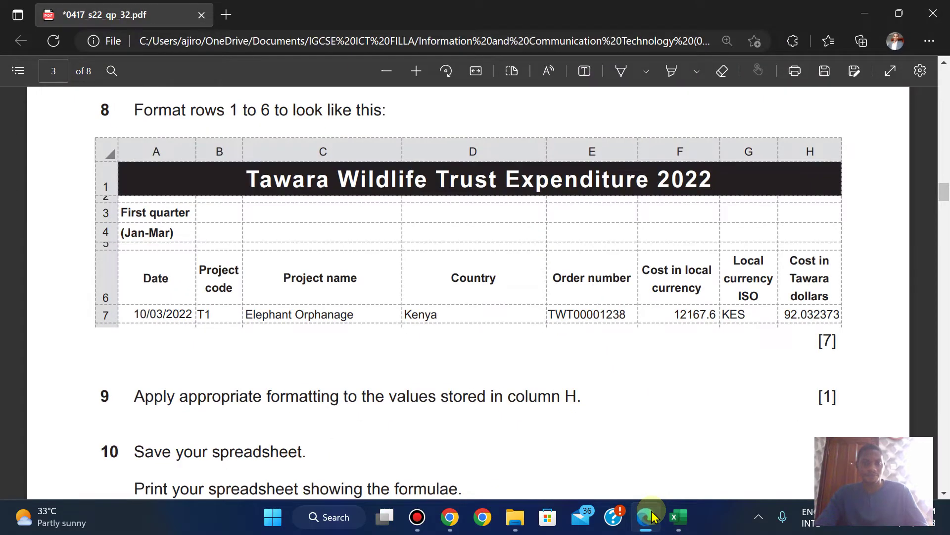
Return to the costs sheet, auto-fit column A, and reduce the merged title's font size to 26
{"action": "left_click", "coordinate": [652, 516]}
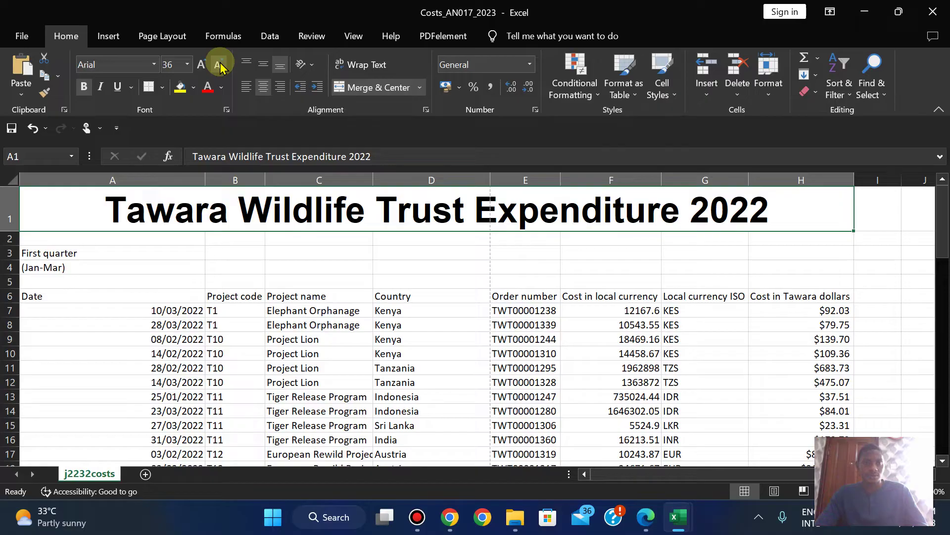
{"action": "double_click", "coordinate": [203, 180]}
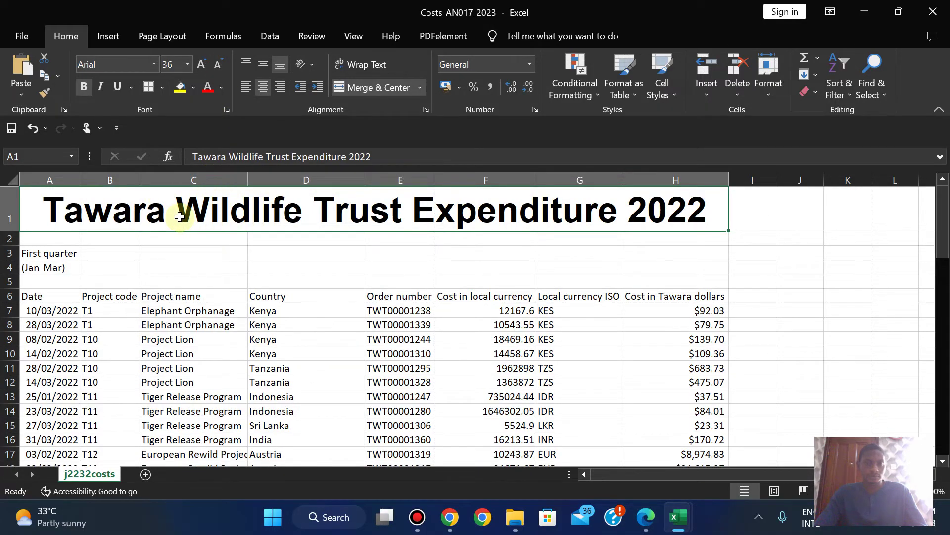
{"action": "left_click", "coordinate": [217, 64]}
{"action": "left_click", "coordinate": [217, 65]}
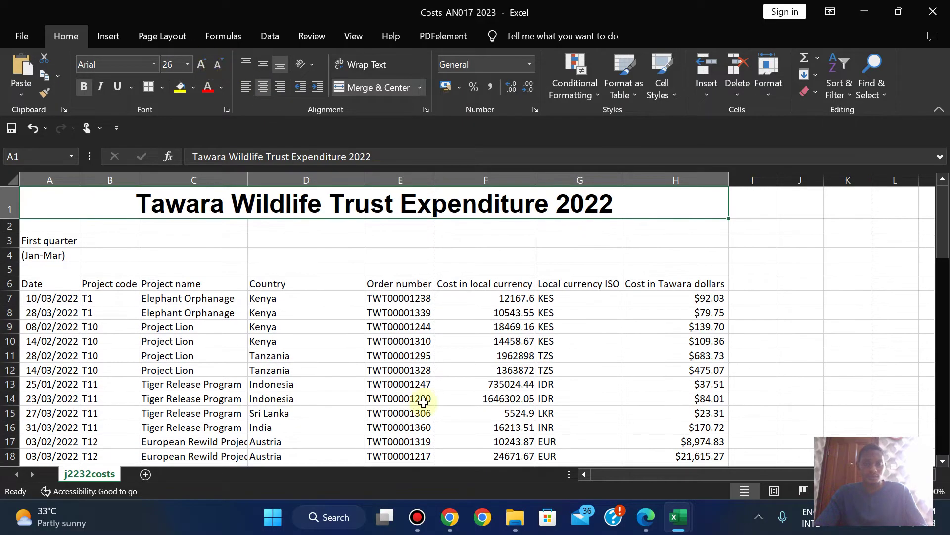
Compare the resized title in row 1 with the title row shown in step 8 of the exam paper
{"action": "left_click", "coordinate": [644, 518]}
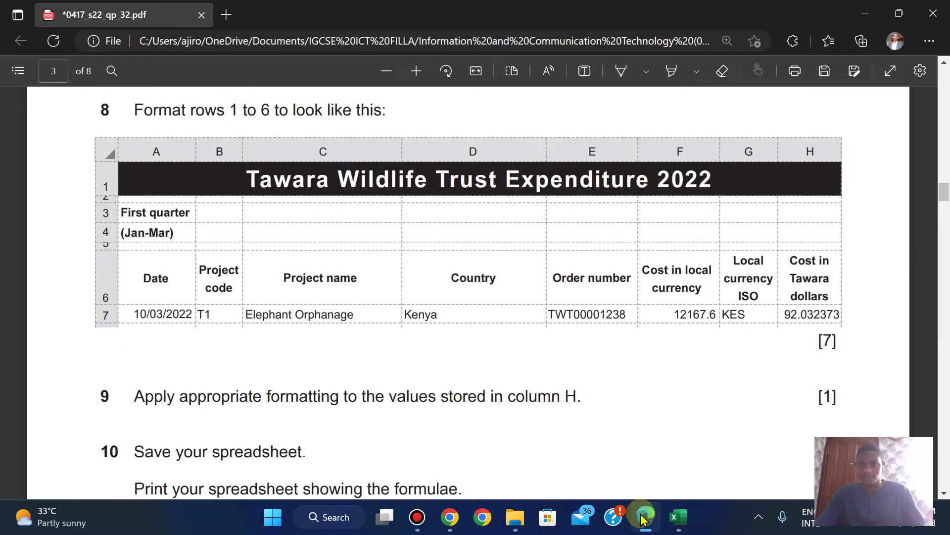
{"action": "left_click", "coordinate": [644, 518]}
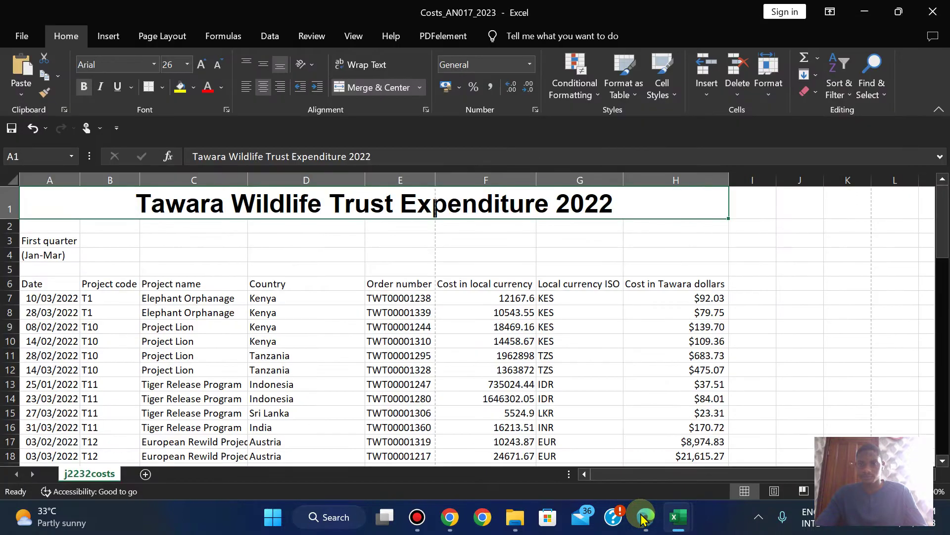
{"action": "left_click", "coordinate": [644, 518]}
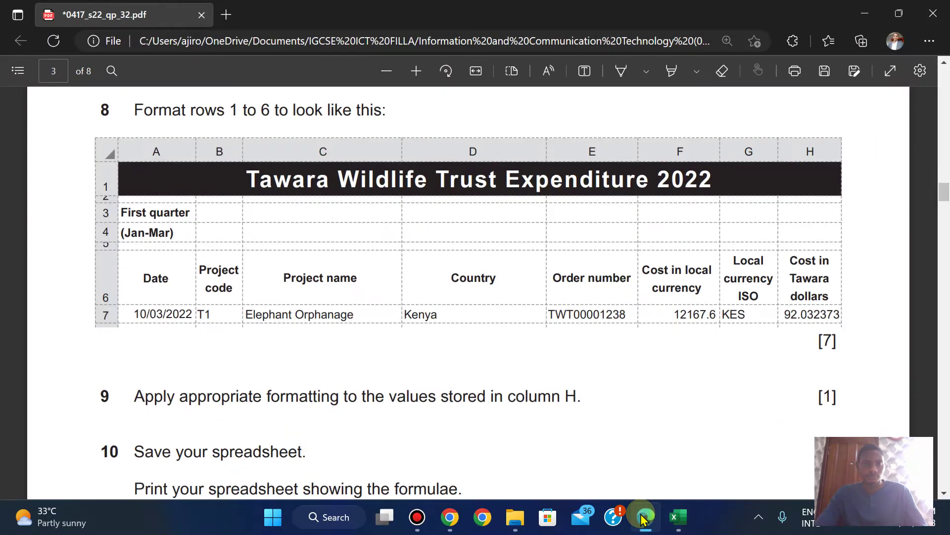
{"action": "left_click", "coordinate": [644, 517]}
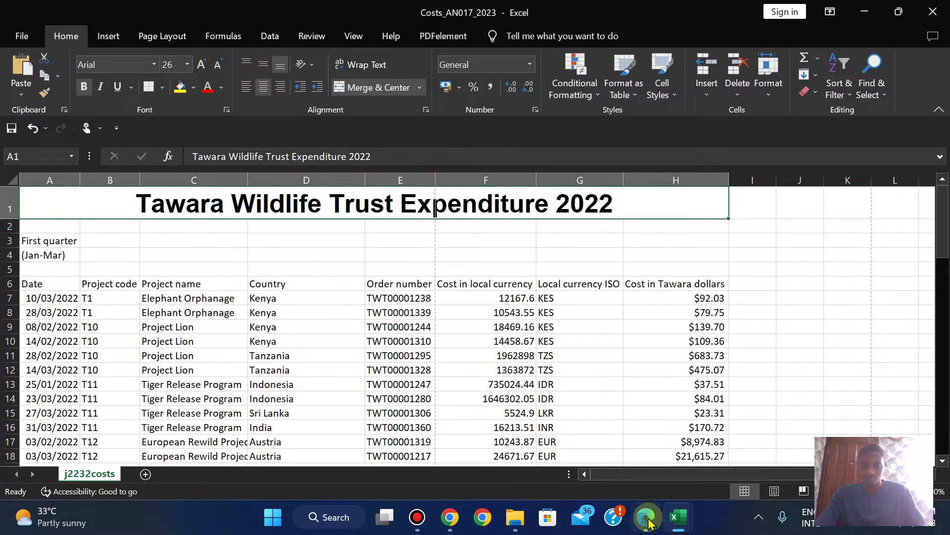
{"action": "left_click", "coordinate": [648, 519]}
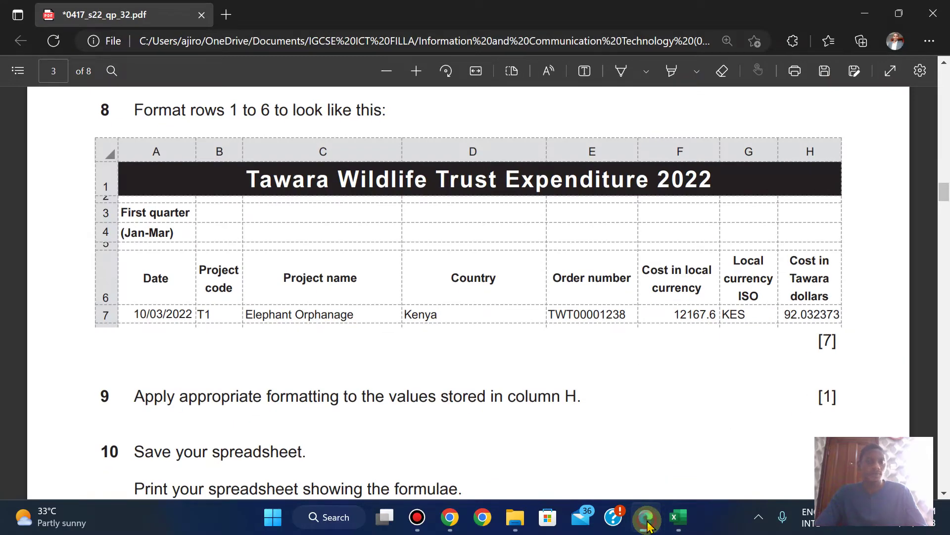
{"action": "left_click", "coordinate": [647, 521]}
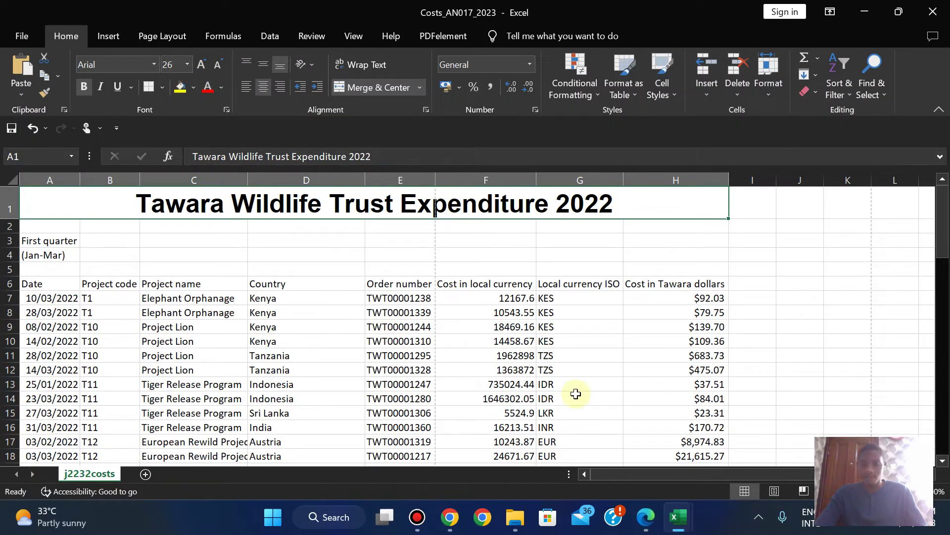
{"action": "left_click", "coordinate": [646, 520]}
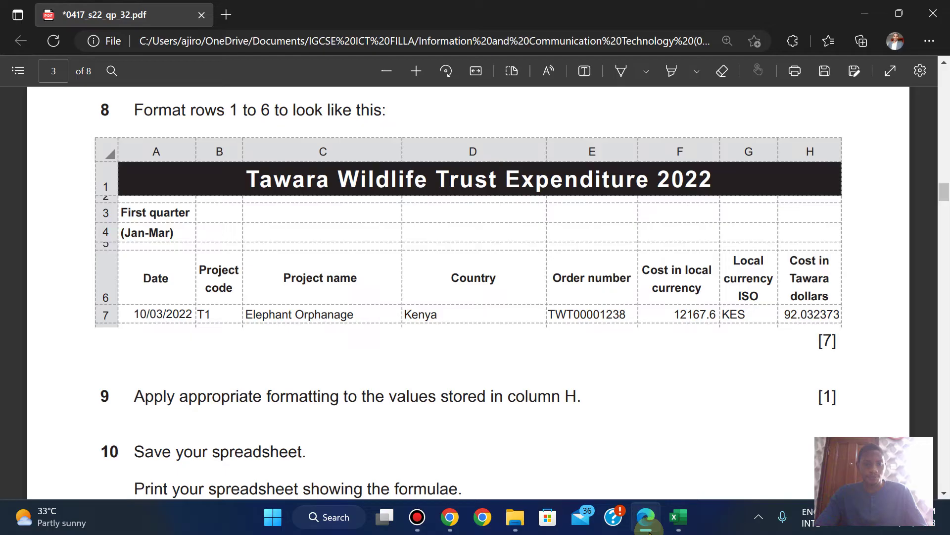
{"action": "left_click", "coordinate": [648, 529]}
{"action": "left_click", "coordinate": [648, 530]}
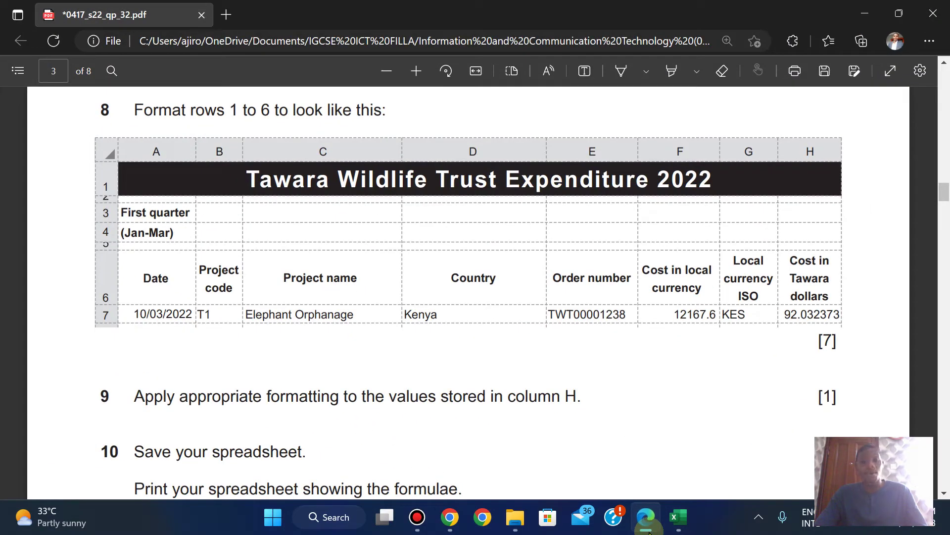
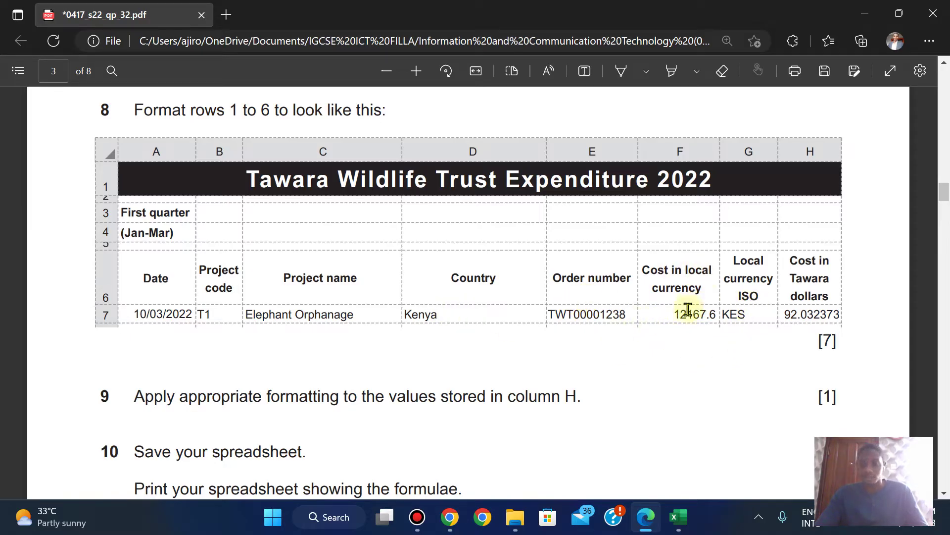
Give the merged title in row 1 of the costs sheet a black fill and white text
{"action": "left_click", "coordinate": [678, 517]}
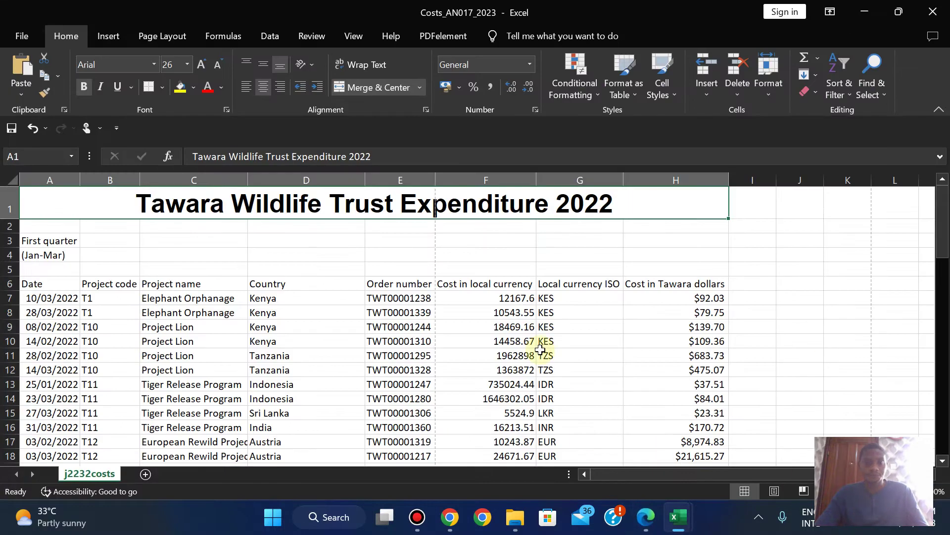
{"action": "left_click", "coordinate": [193, 87]}
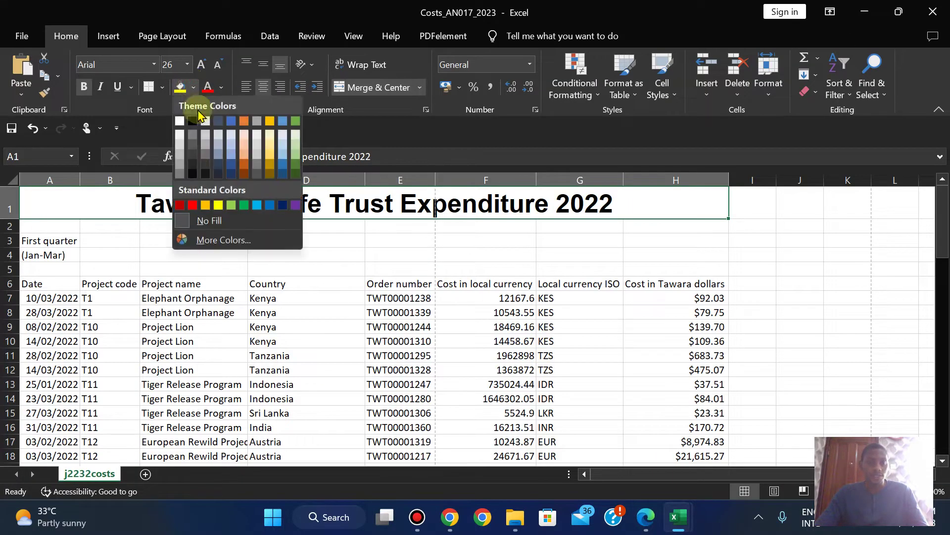
{"action": "left_click", "coordinate": [193, 121]}
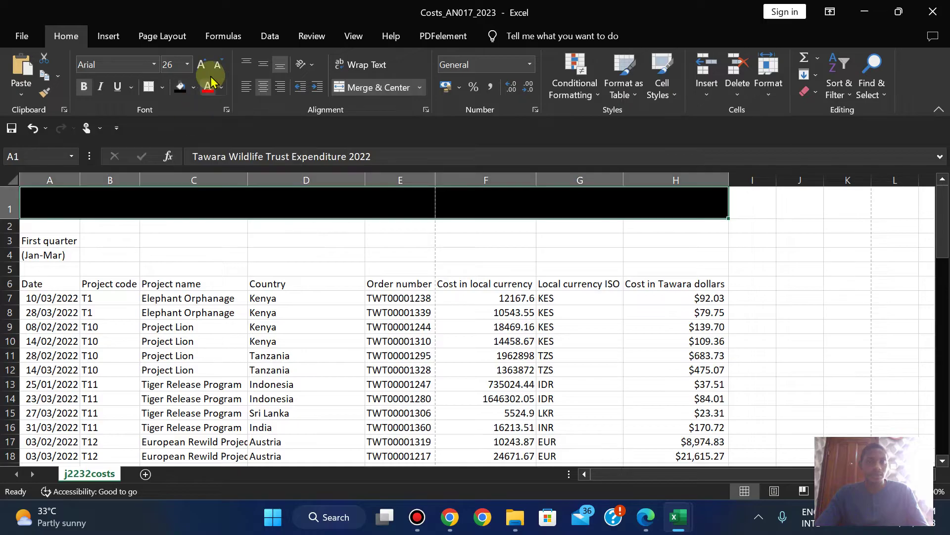
{"action": "left_click", "coordinate": [221, 87]}
{"action": "left_click", "coordinate": [207, 139]}
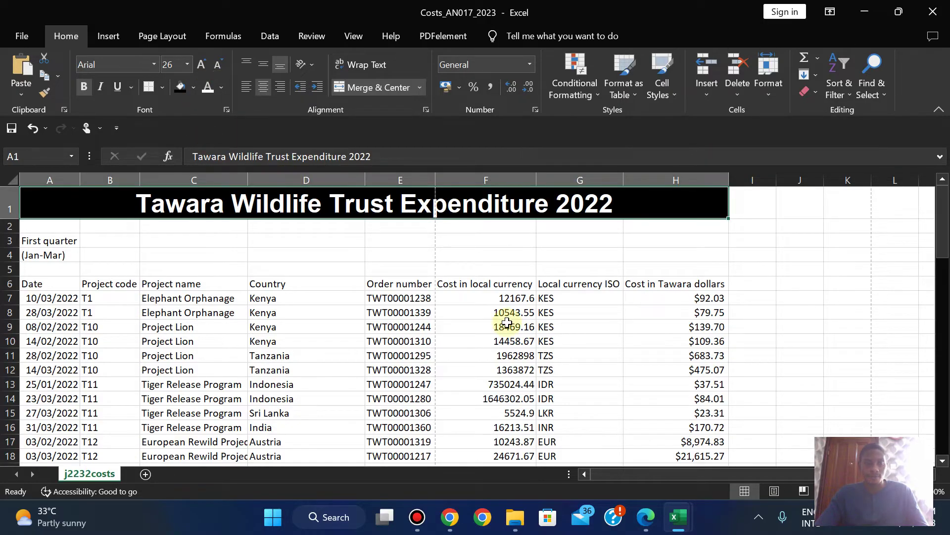
Arrange the costs sheet and exam paper side by side, zooming out the paper and setting the sheet to 70% zoom
{"action": "left_click", "coordinate": [647, 519]}
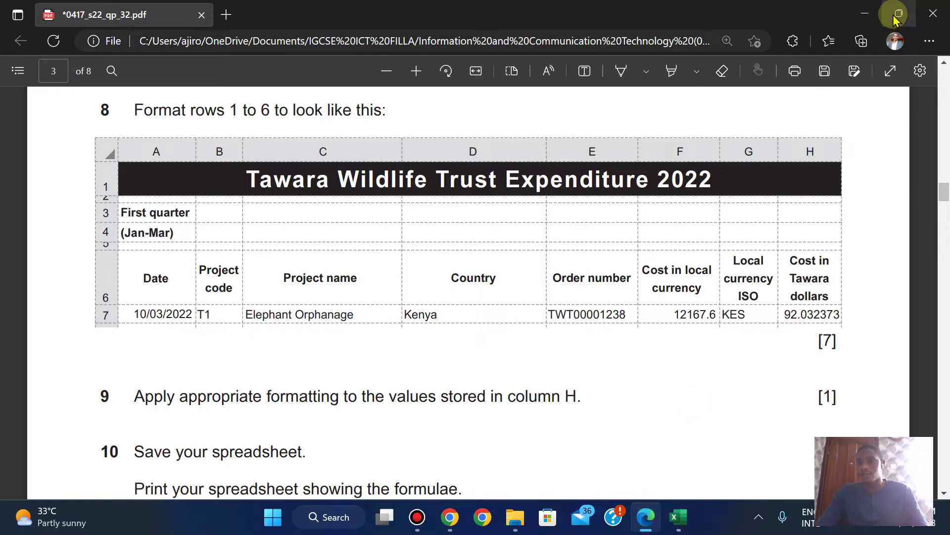
{"action": "mouse_move", "coordinate": [897, 12]}
{"action": "left_click", "coordinate": [852, 58]}
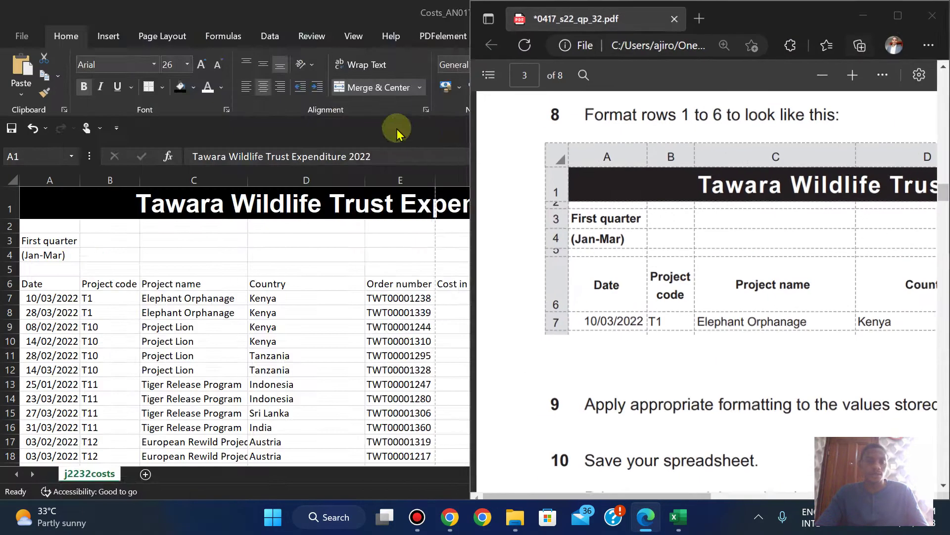
{"action": "left_click", "coordinate": [144, 114]}
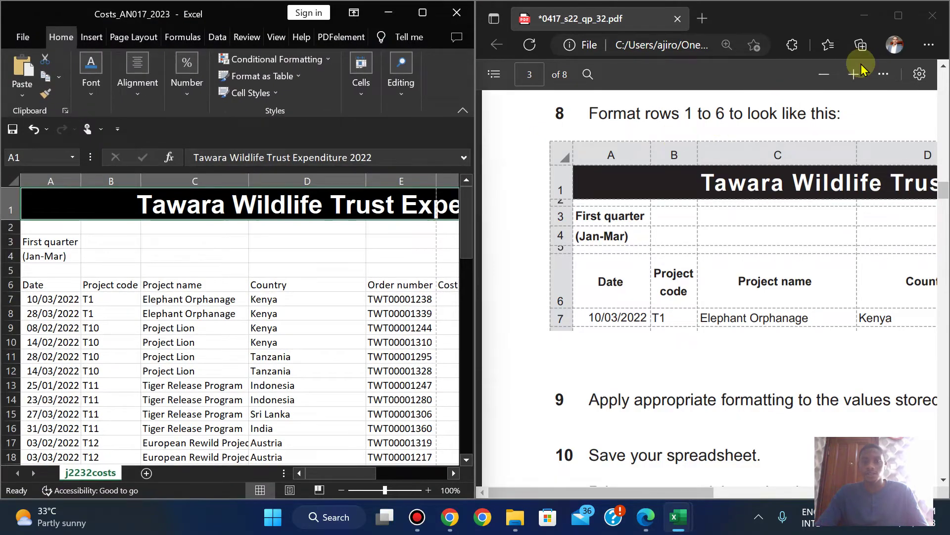
{"action": "left_click", "coordinate": [825, 76]}
{"action": "left_click", "coordinate": [825, 75]}
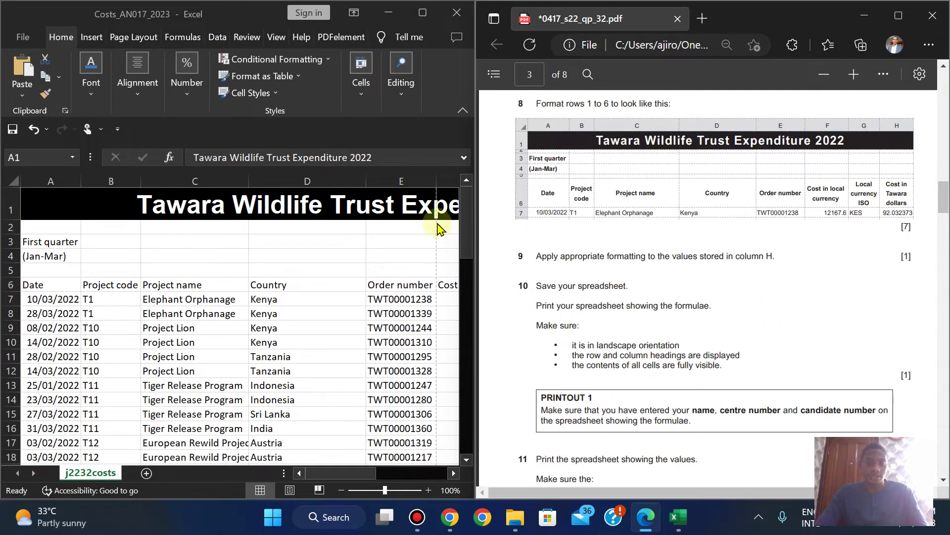
{"action": "left_click", "coordinate": [342, 490]}
{"action": "left_click", "coordinate": [342, 490]}
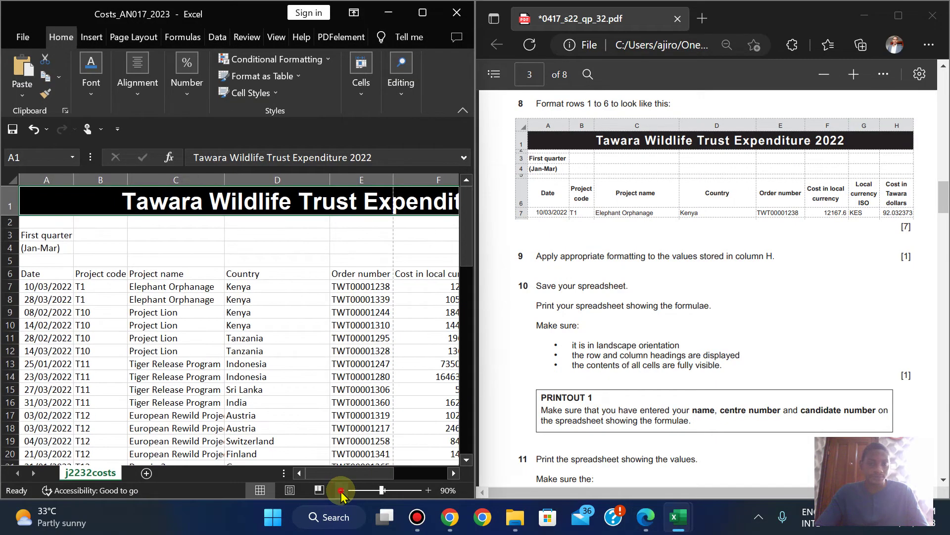
{"action": "left_click", "coordinate": [342, 490]}
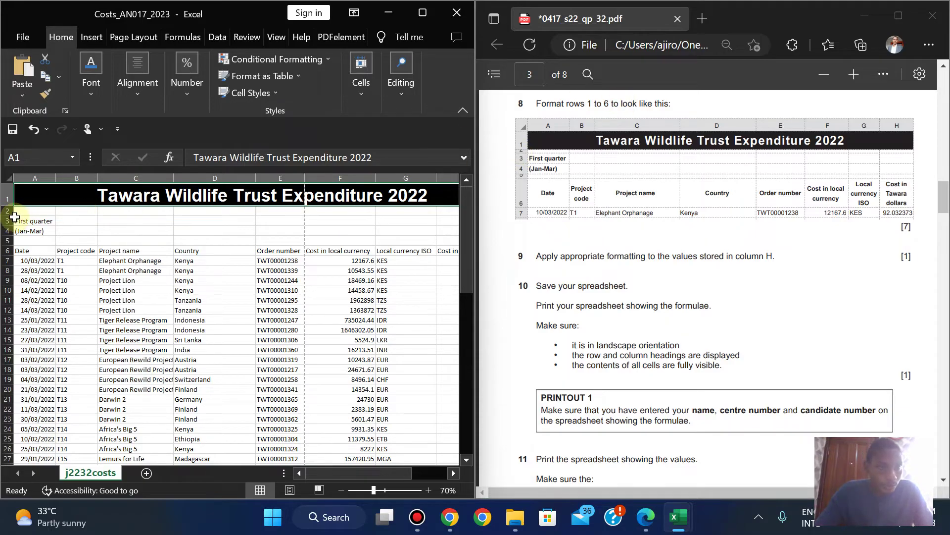
Shrink the heights of blank rows 2 and 5 to match the narrow rows in the step 8 layout
{"action": "left_click_drag", "start_coordinate": [11, 215], "coordinate": [11, 211]}
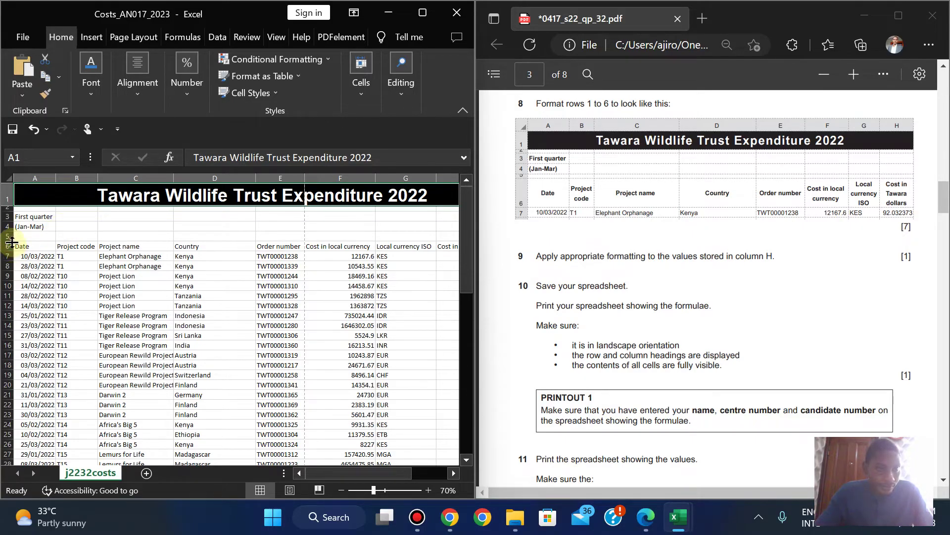
{"action": "left_click_drag", "start_coordinate": [12, 241], "coordinate": [11, 238]}
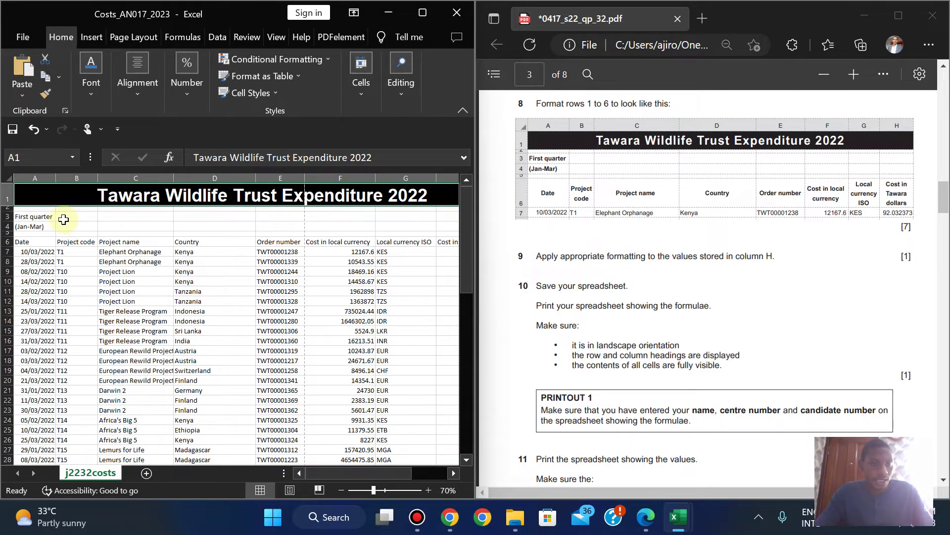
Format the "First quarter" label in A3 in bold Arial
{"action": "left_click", "coordinate": [42, 217]}
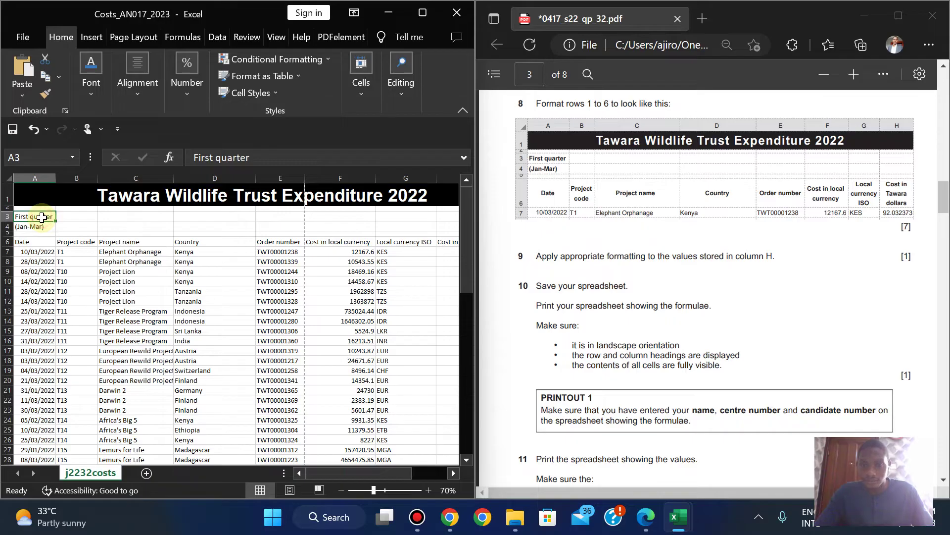
{"action": "left_click", "coordinate": [90, 96]}
{"action": "left_click", "coordinate": [84, 154]}
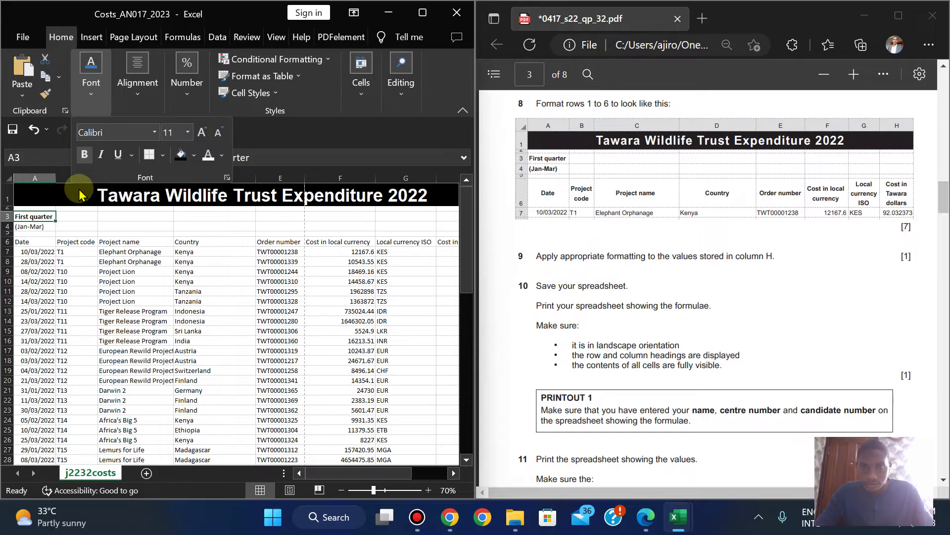
{"action": "left_click", "coordinate": [107, 134]}
{"action": "type", "text": "Arial"}
{"action": "key", "text": "Return"}
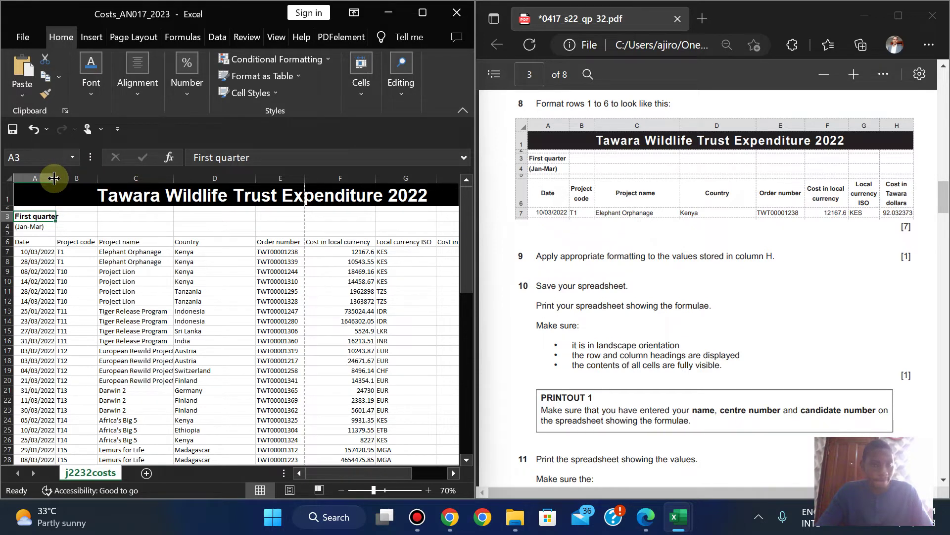
Widen column A just enough to fit the bold "First quarter" label
{"action": "left_click_drag", "start_coordinate": [54, 177], "coordinate": [66, 177]}
{"action": "left_click", "coordinate": [99, 99]}
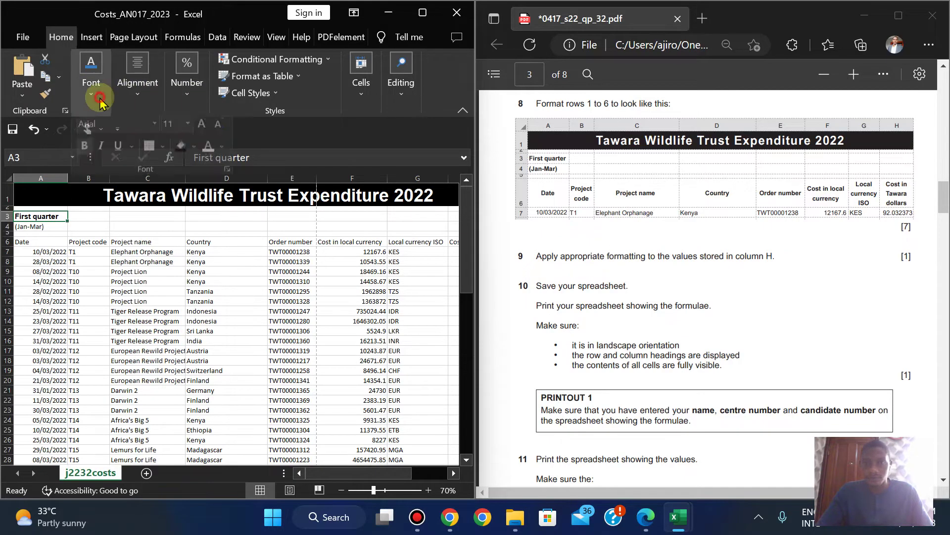
{"action": "left_click", "coordinate": [75, 203]}
{"action": "left_click_drag", "start_coordinate": [68, 184], "coordinate": [61, 183]}
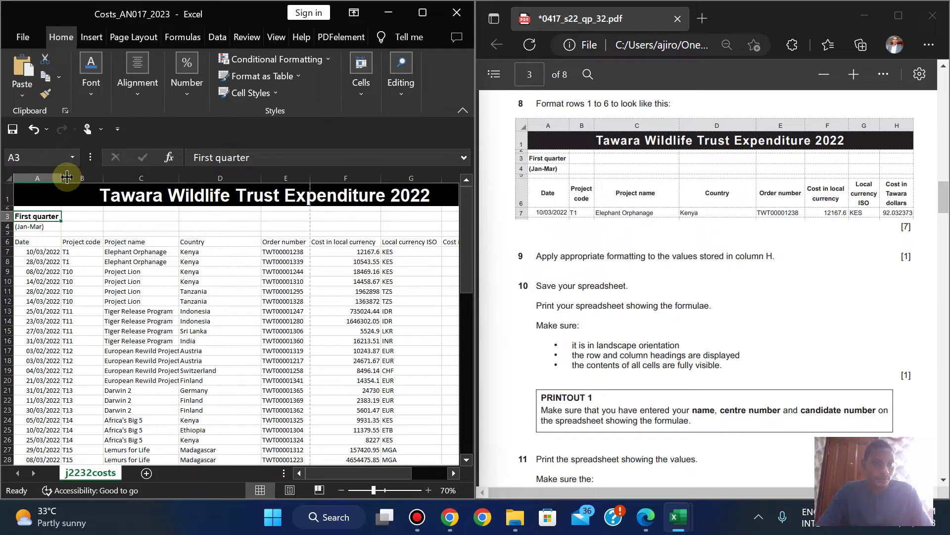
Format the "(Jan-Mar)" label in A4 in bold Arial
{"action": "left_click", "coordinate": [31, 226]}
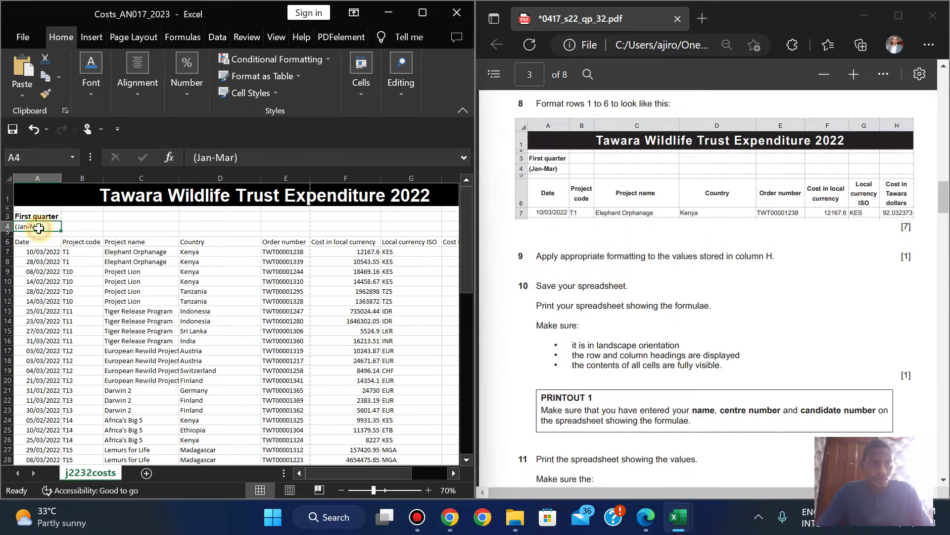
{"action": "left_click", "coordinate": [99, 98]}
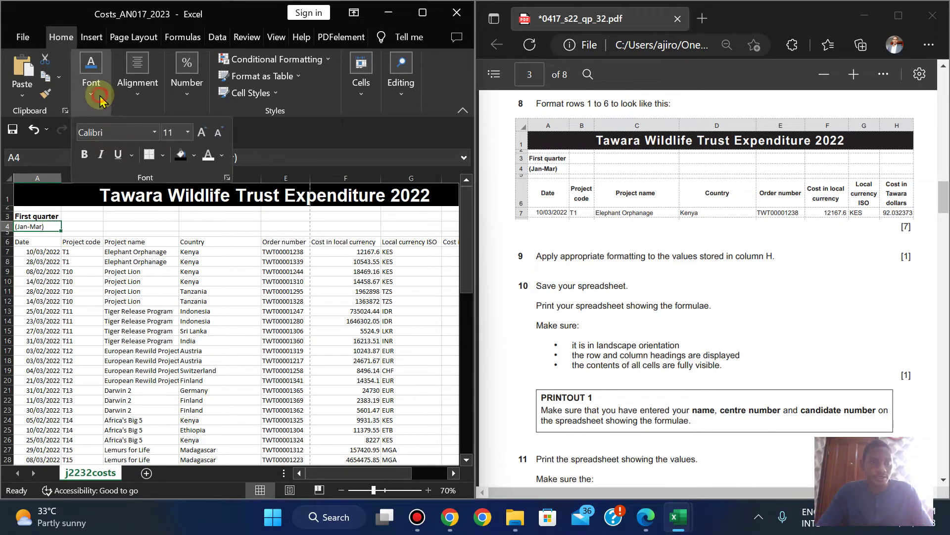
{"action": "left_click", "coordinate": [90, 158]}
{"action": "left_click", "coordinate": [106, 133]}
{"action": "type", "text": "Arial"}
{"action": "key", "text": "Return"}
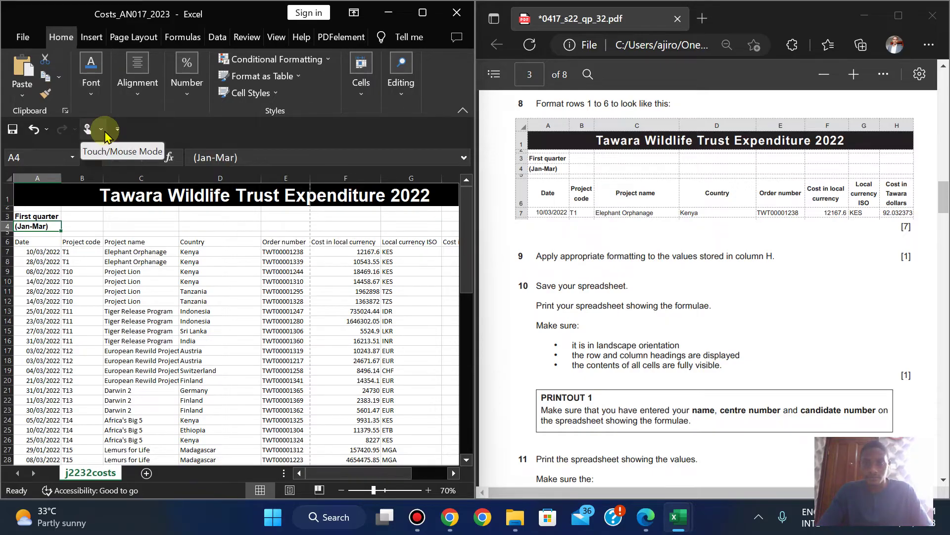
Centre the column headings in A6:H6 horizontally
{"action": "left_click", "coordinate": [32, 245]}
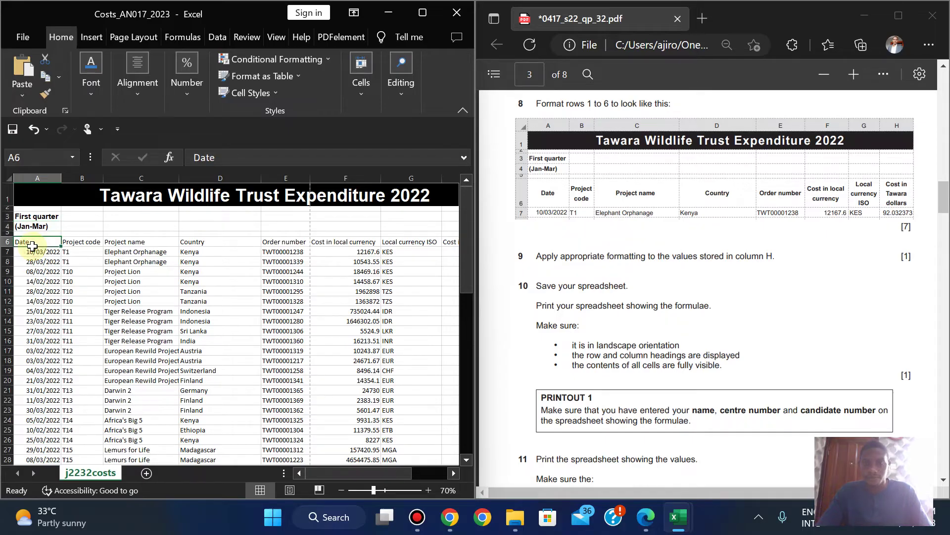
{"action": "left_click_drag", "start_coordinate": [29, 242], "coordinate": [375, 246]}
{"action": "left_click", "coordinate": [137, 88]}
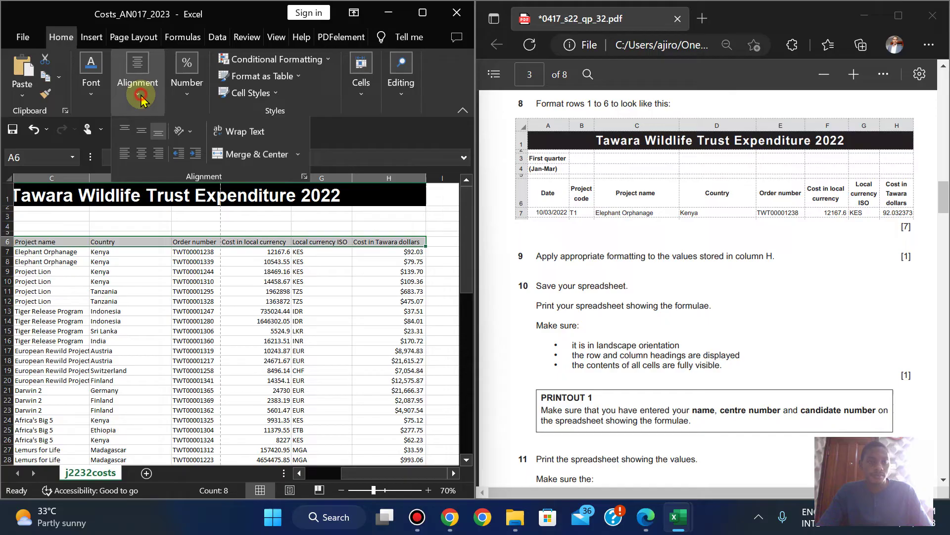
{"action": "left_click", "coordinate": [141, 158]}
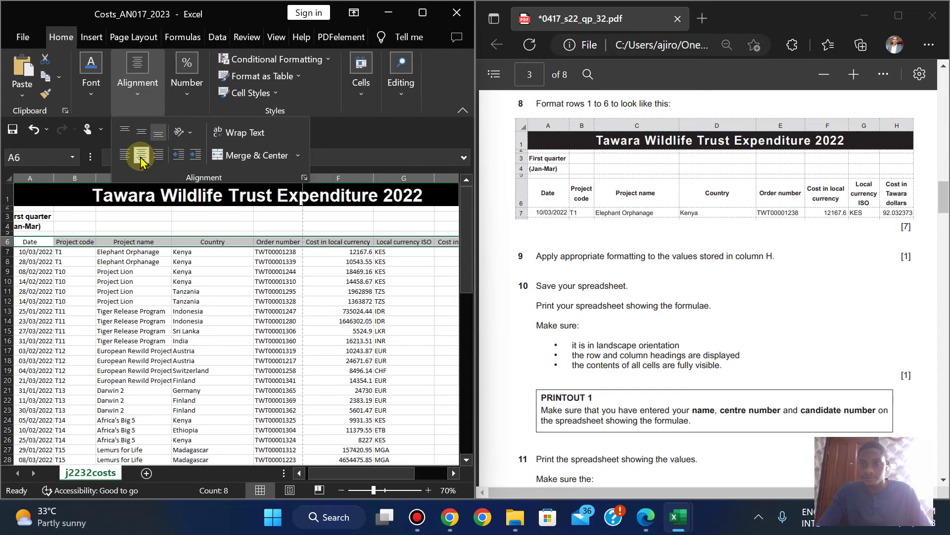
Format the column headings in A6:H6 in bold Arial
{"action": "left_click", "coordinate": [93, 99]}
{"action": "left_click", "coordinate": [97, 133]}
{"action": "type", "text": "Arial"}
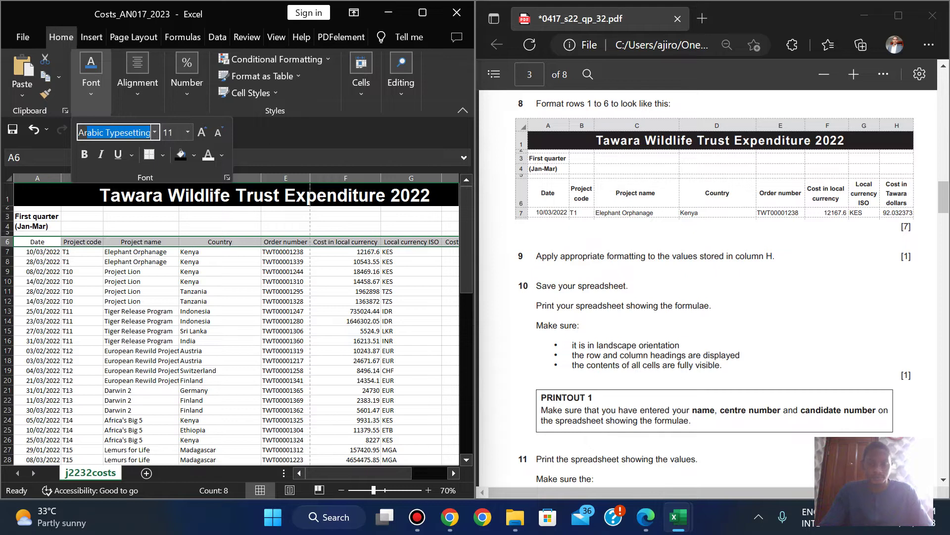
{"action": "key", "text": "Return"}
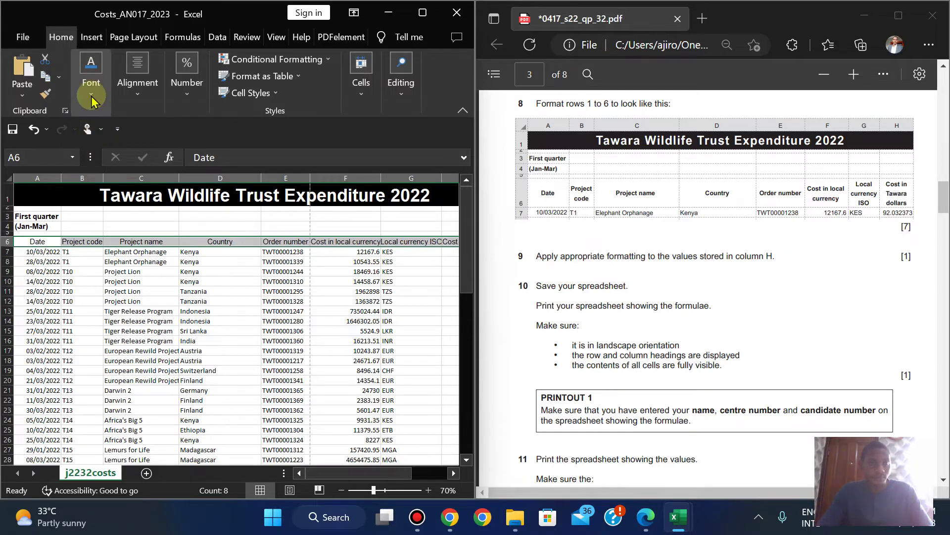
{"action": "left_click", "coordinate": [92, 80]}
{"action": "left_click", "coordinate": [81, 155]}
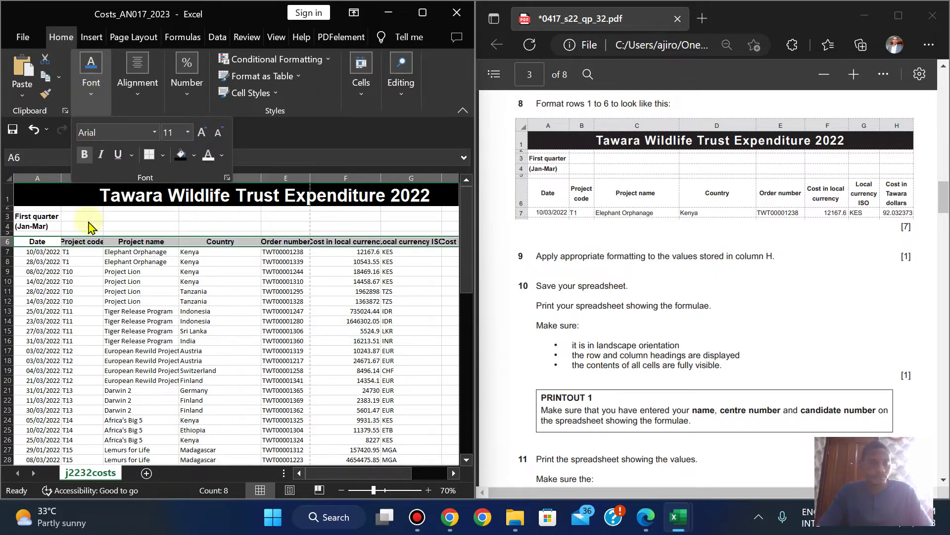
{"action": "left_click", "coordinate": [78, 242]}
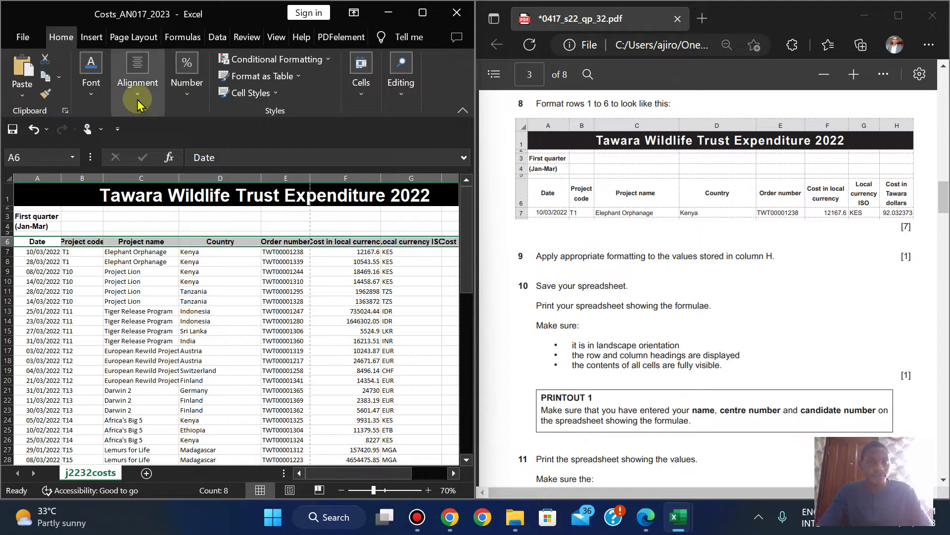
Wrap the text of the headings in A6:H6 and align them vertically to the middle
{"action": "left_click", "coordinate": [138, 81]}
{"action": "left_click", "coordinate": [230, 134]}
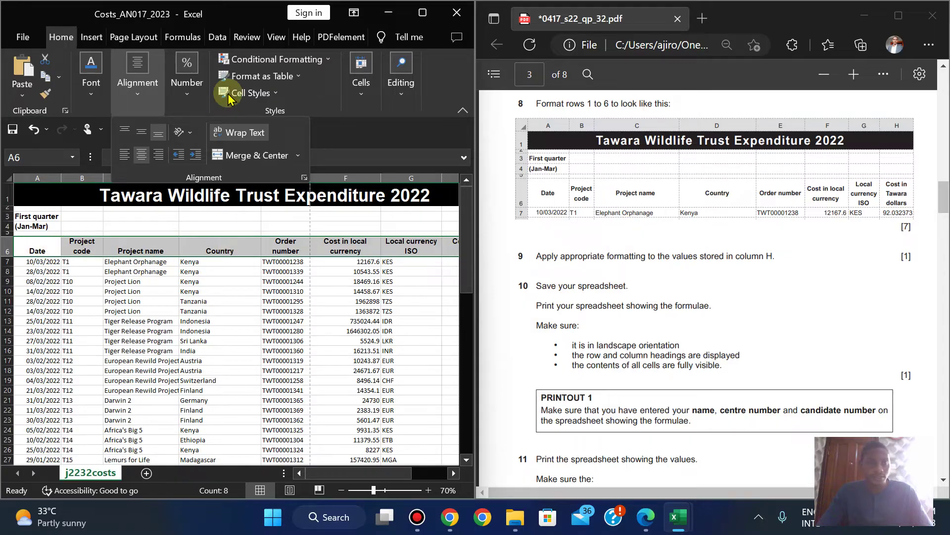
{"action": "left_click", "coordinate": [141, 135]}
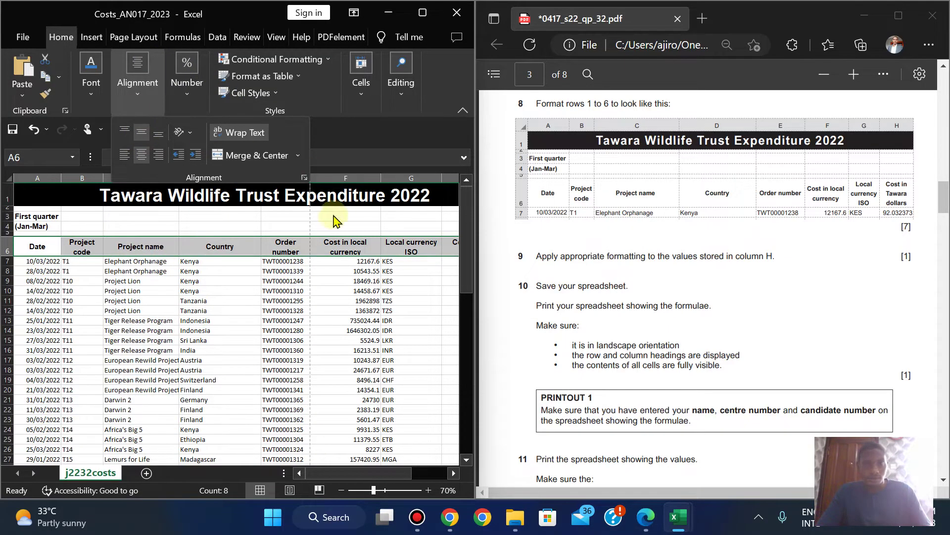
Widen column E just enough for the "Order number" heading to fit on one line
{"action": "left_click_drag", "start_coordinate": [315, 179], "coordinate": [344, 179]}
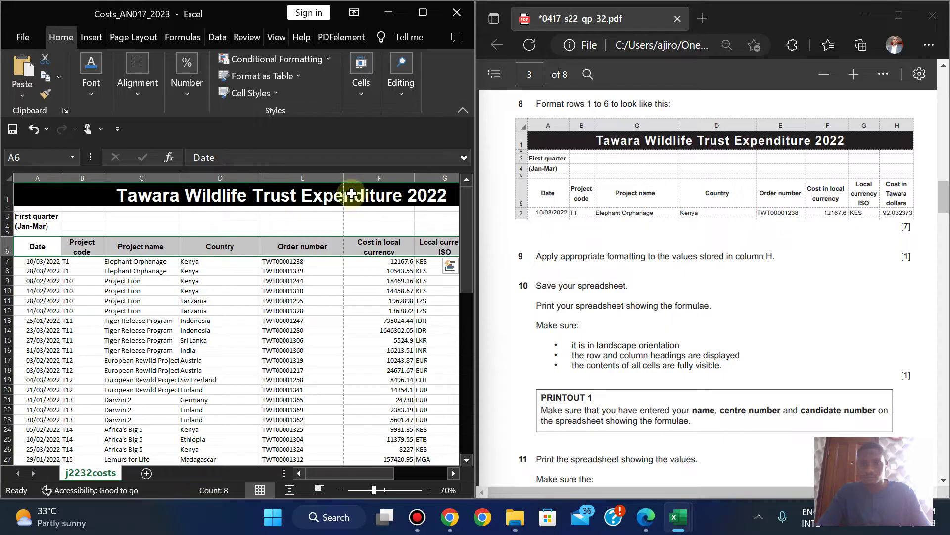
{"action": "left_click_drag", "start_coordinate": [342, 174], "coordinate": [329, 182]}
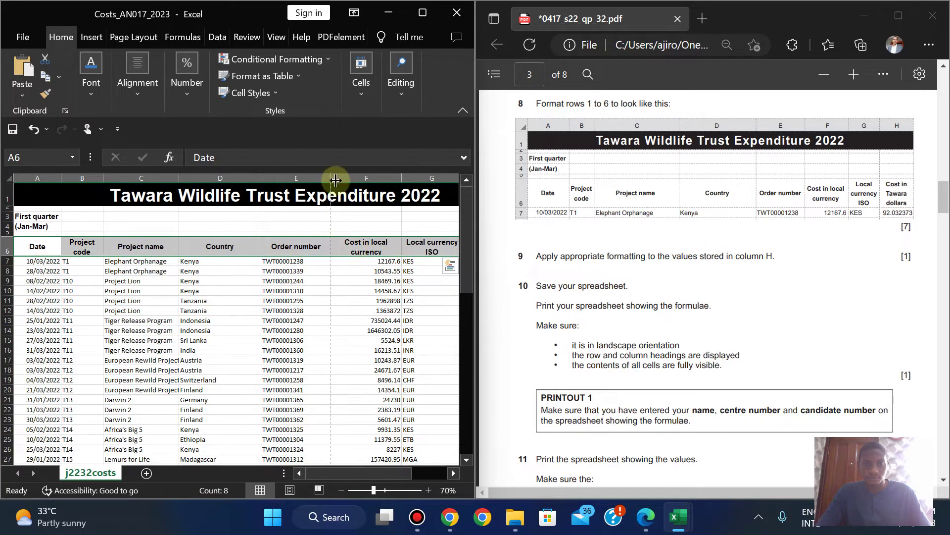
{"action": "left_click_drag", "start_coordinate": [331, 180], "coordinate": [324, 182]}
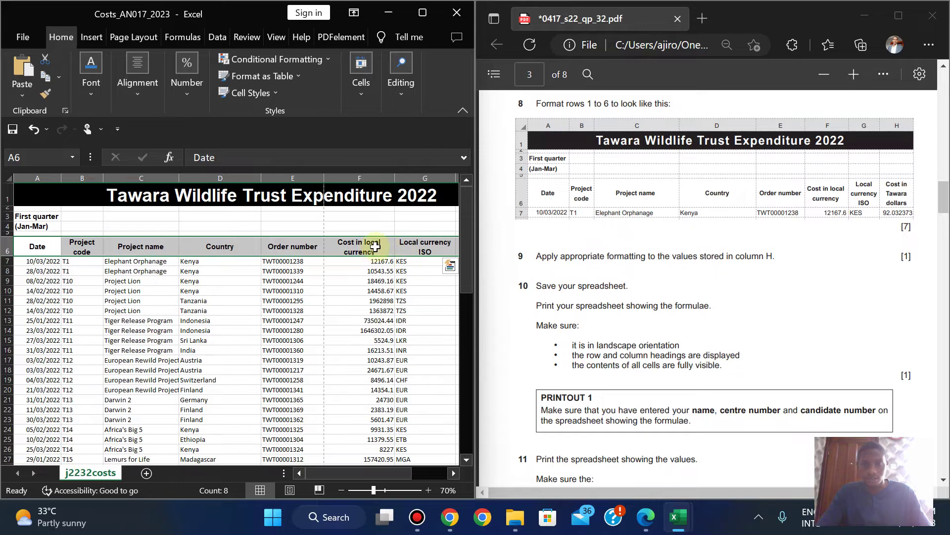
Make row 6 slightly taller and narrow column G so "Local currency ISO" wraps onto three lines
{"action": "left_click_drag", "start_coordinate": [10, 255], "coordinate": [10, 263]}
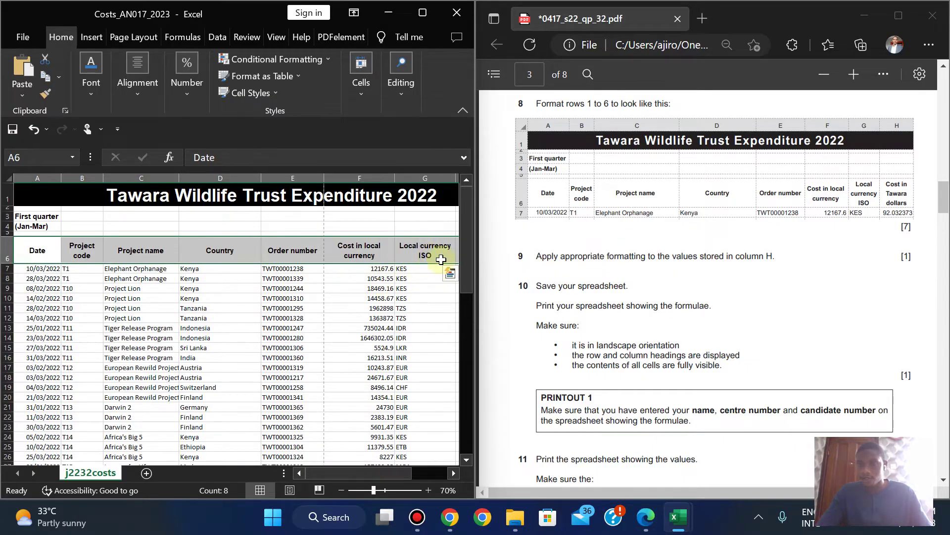
{"action": "left_click", "coordinate": [429, 248]}
{"action": "left_click_drag", "start_coordinate": [454, 176], "coordinate": [435, 180]}
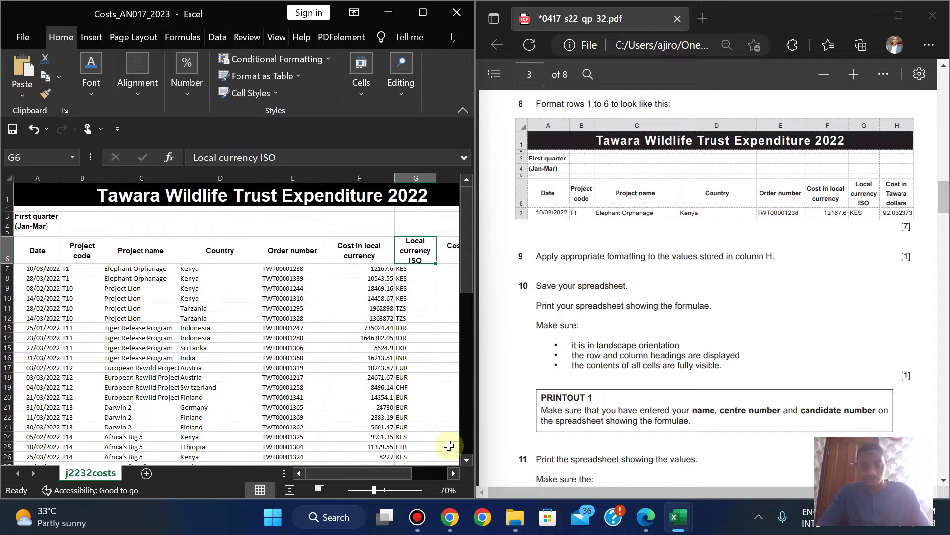
Narrow column H so "Cost in Tawara dollars" wraps onto three lines, and make row 6 tall enough to show it fully
{"action": "left_click", "coordinate": [453, 474]}
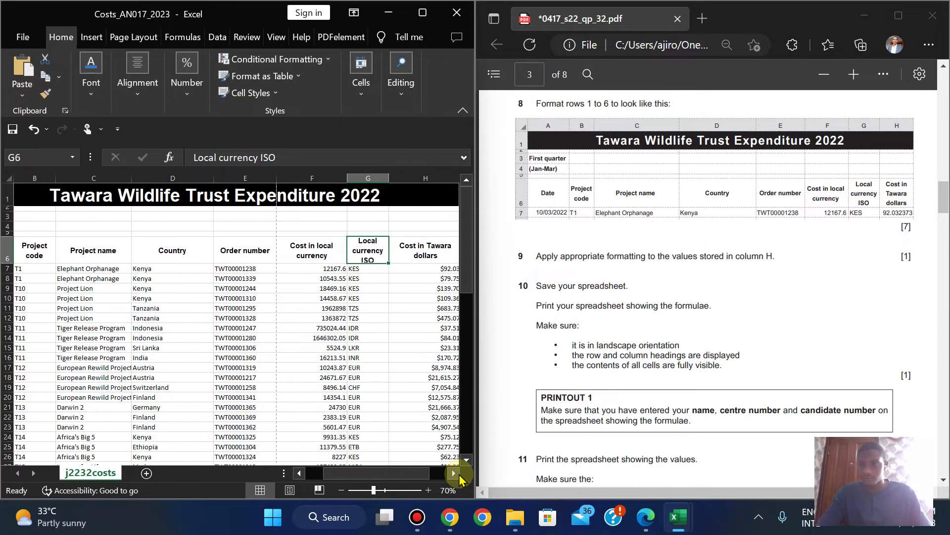
{"action": "left_click", "coordinate": [426, 249]}
{"action": "left_click_drag", "start_coordinate": [457, 178], "coordinate": [440, 182]}
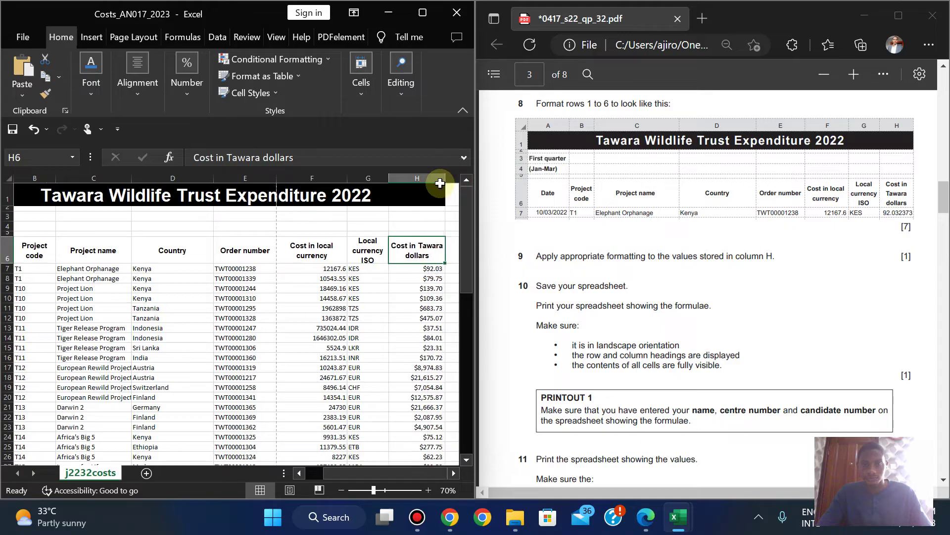
{"action": "left_click", "coordinate": [142, 92]}
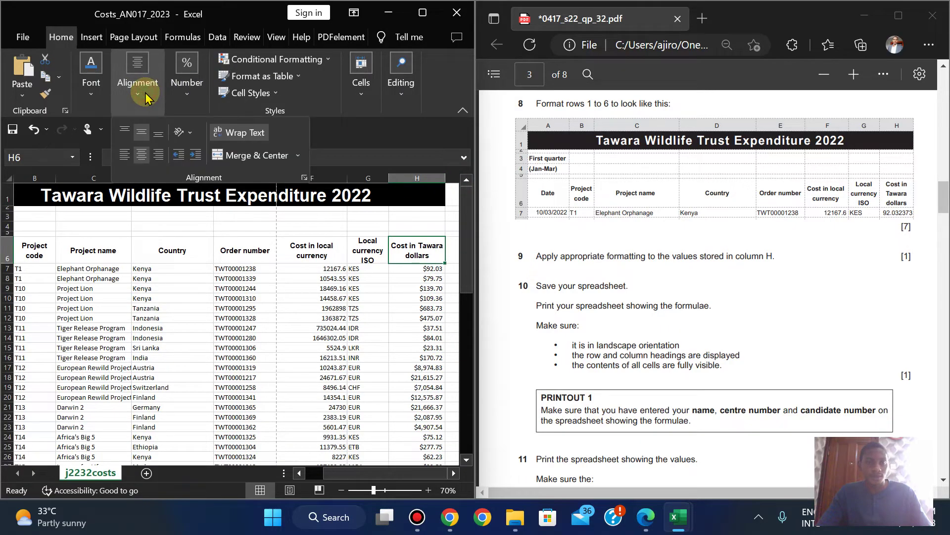
{"action": "left_click", "coordinate": [233, 133]}
{"action": "left_click", "coordinate": [233, 135]}
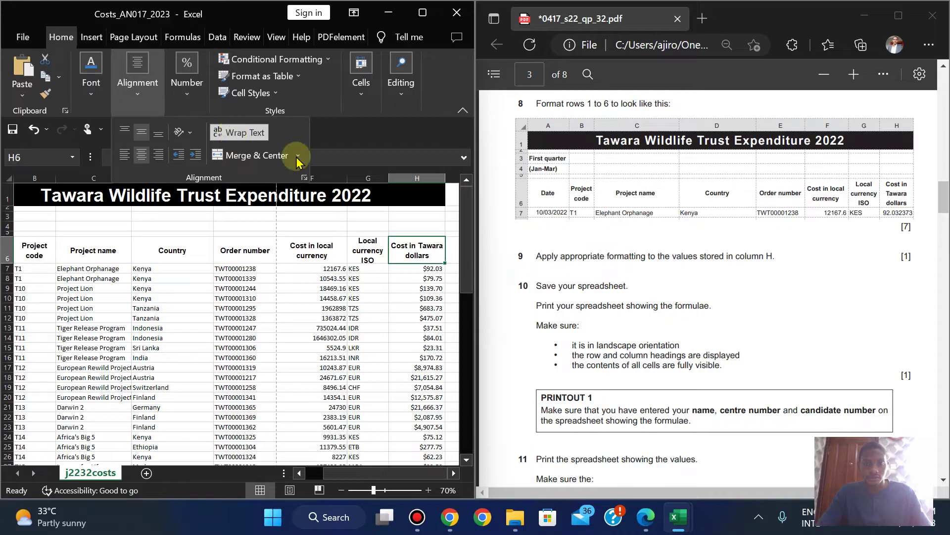
{"action": "left_click", "coordinate": [445, 180]}
{"action": "left_click_drag", "start_coordinate": [445, 181], "coordinate": [438, 186]}
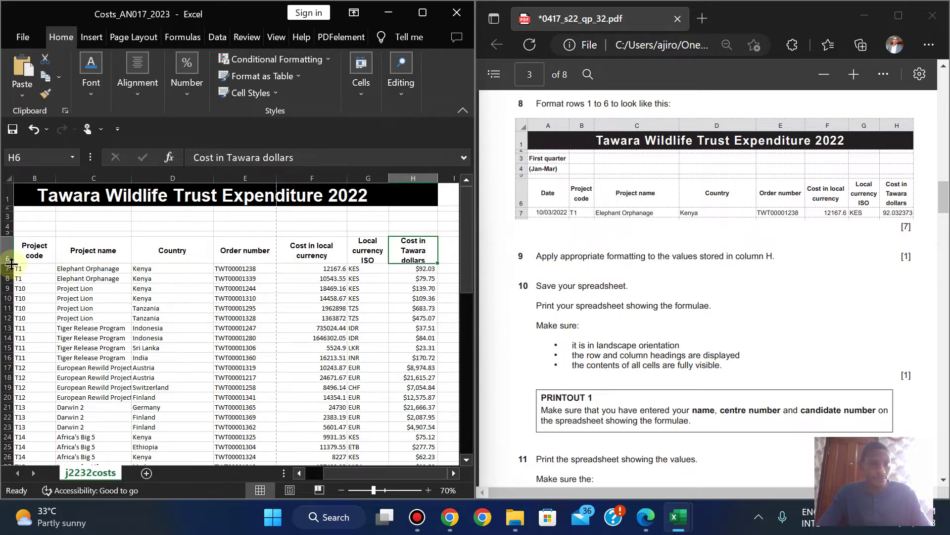
{"action": "left_click_drag", "start_coordinate": [11, 261], "coordinate": [10, 268]}
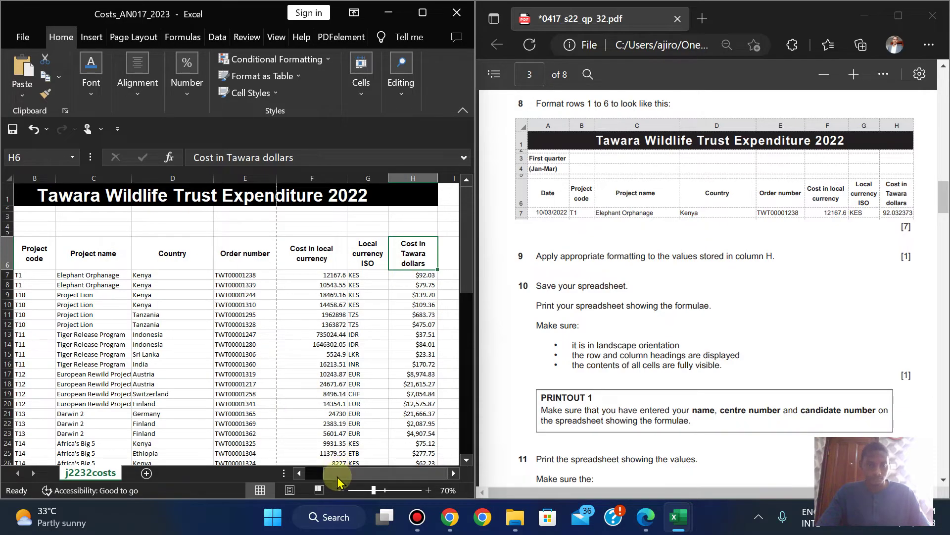
Narrow column B to fit the two-line "Project code" heading closely
{"action": "left_click_drag", "start_coordinate": [338, 480], "coordinate": [286, 482]}
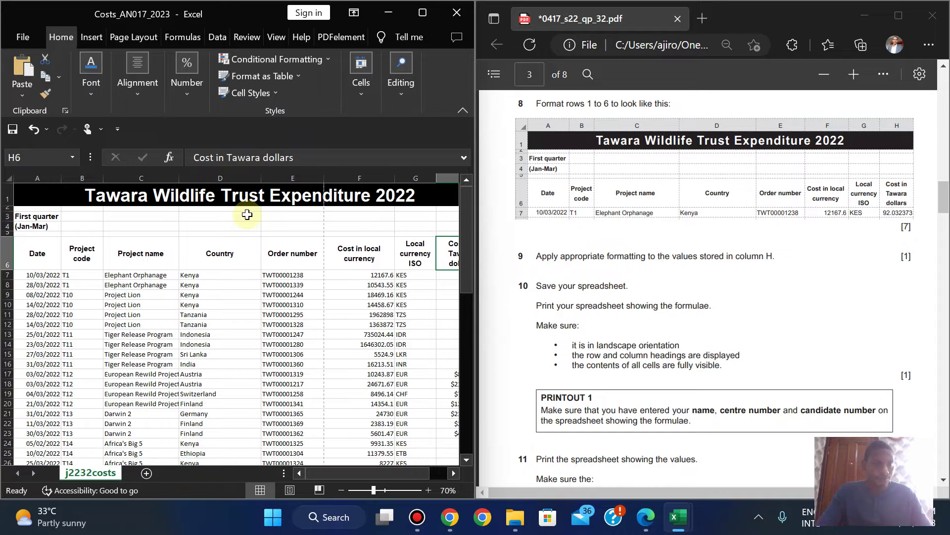
{"action": "left_click_drag", "start_coordinate": [102, 174], "coordinate": [91, 175]}
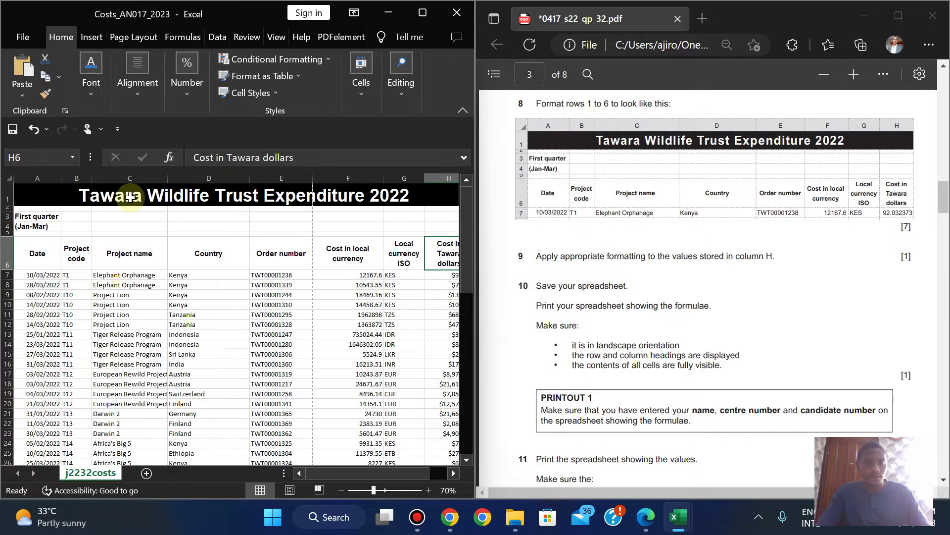
Open the font settings for the merged title in A1
{"action": "left_click", "coordinate": [130, 197]}
{"action": "left_click", "coordinate": [91, 81]}
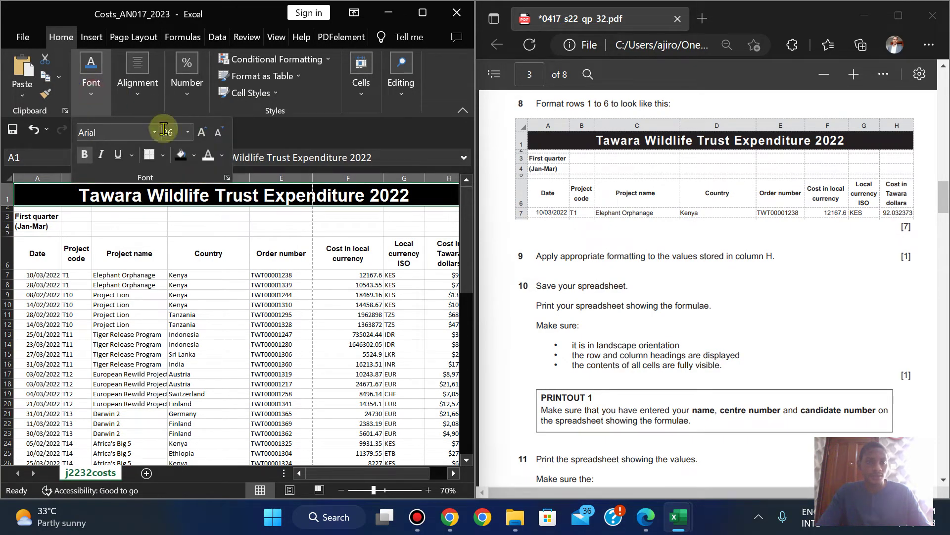
Set the font size of the merged title in row 1 to 24
{"action": "type", "text": "2"}
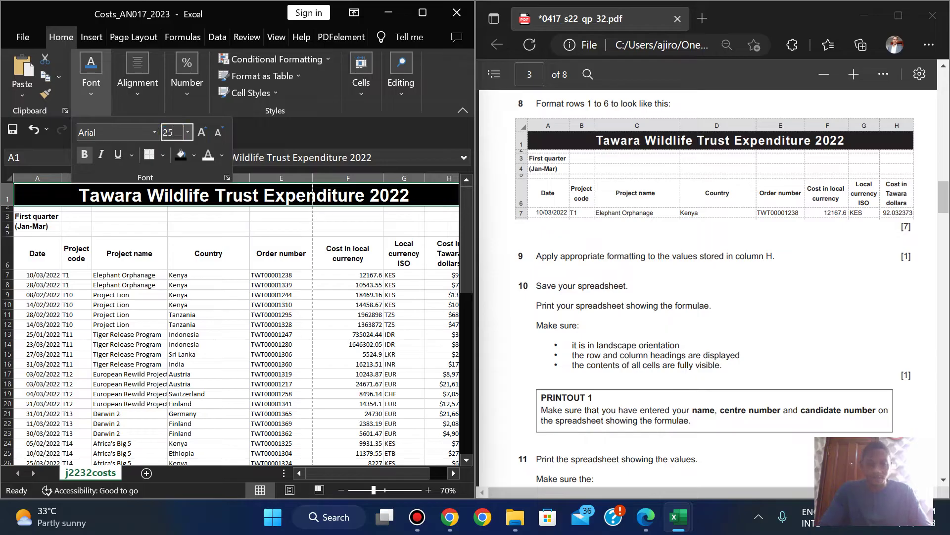
{"action": "type", "text": "5"}
{"action": "key", "text": "Return"}
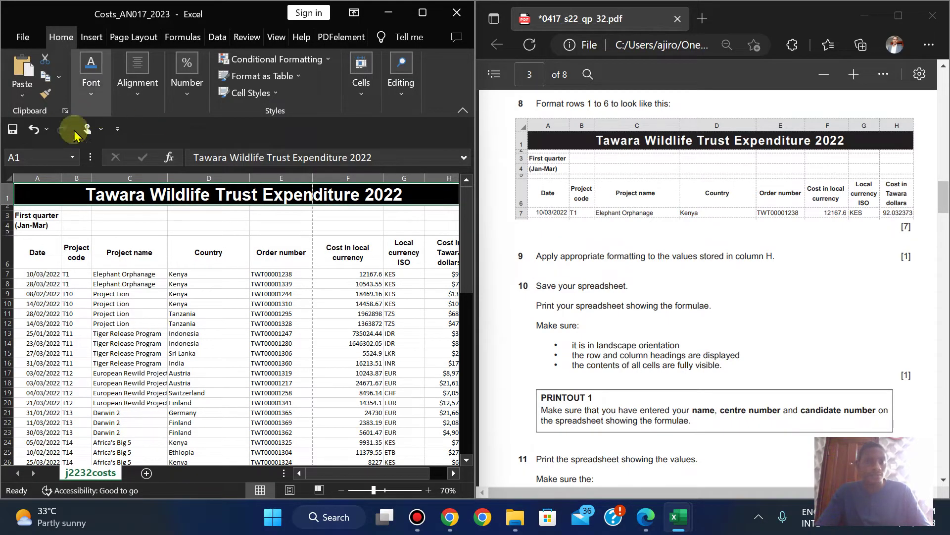
{"action": "left_click", "coordinate": [84, 87]}
{"action": "left_click", "coordinate": [170, 132]}
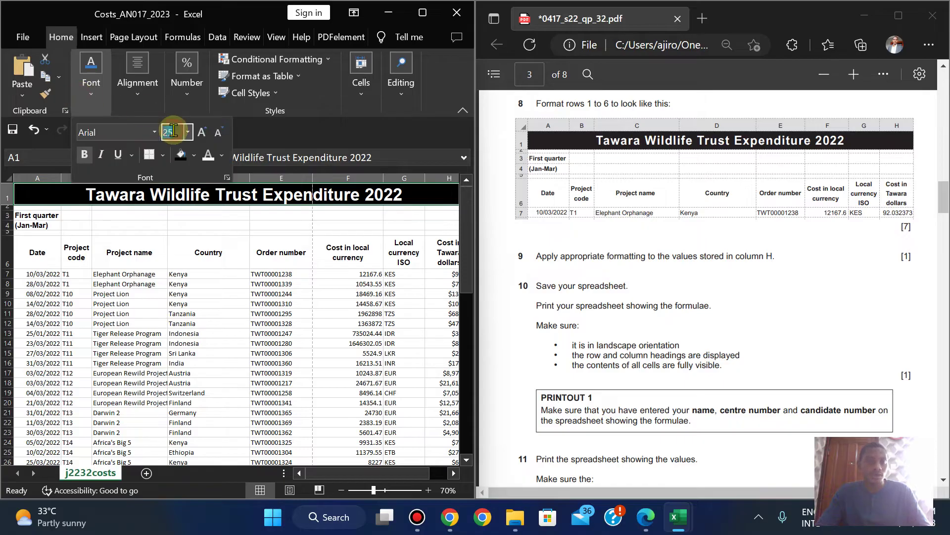
{"action": "key", "text": "Return"}
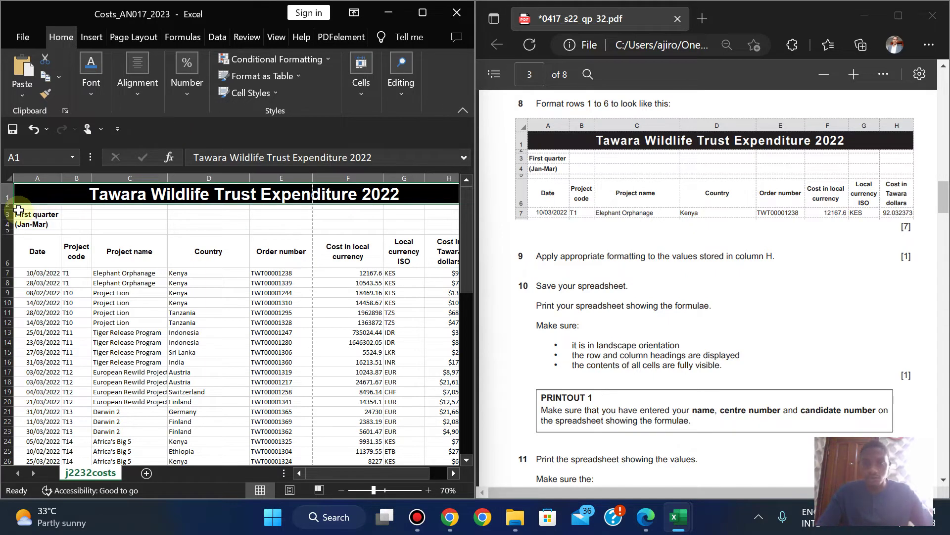
Middle-align the title vertically in its merged cell and make row 1 slightly taller
{"action": "left_click", "coordinate": [135, 92]}
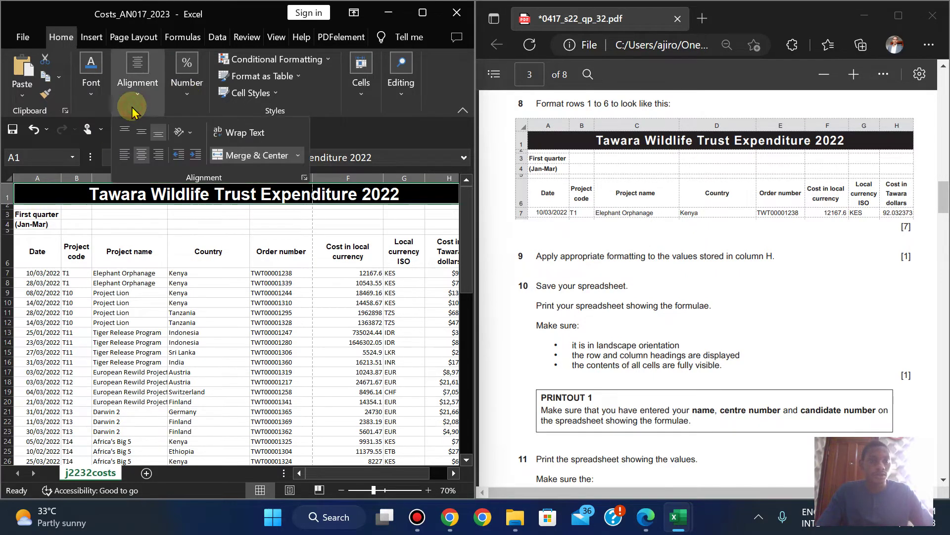
{"action": "left_click", "coordinate": [143, 136]}
{"action": "left_click", "coordinate": [9, 202]}
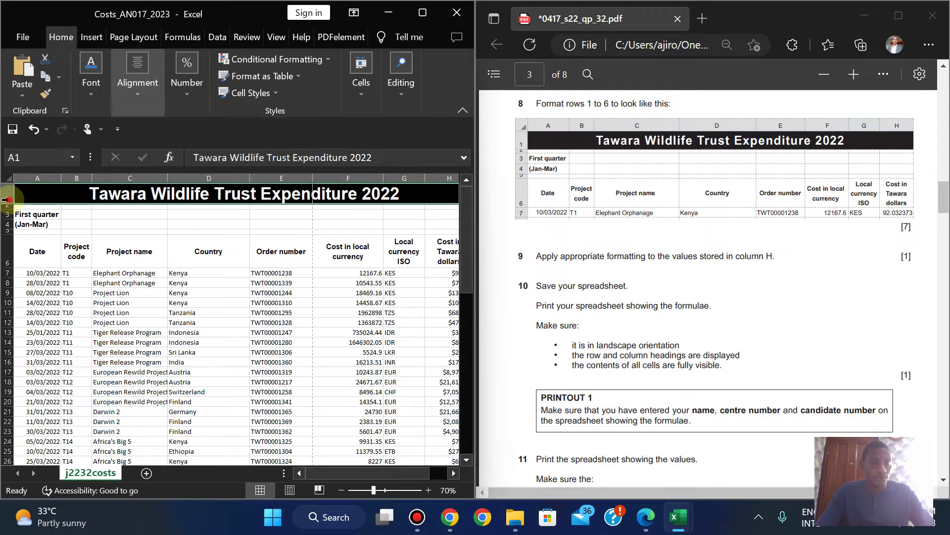
{"action": "left_click_drag", "start_coordinate": [11, 201], "coordinate": [12, 204]}
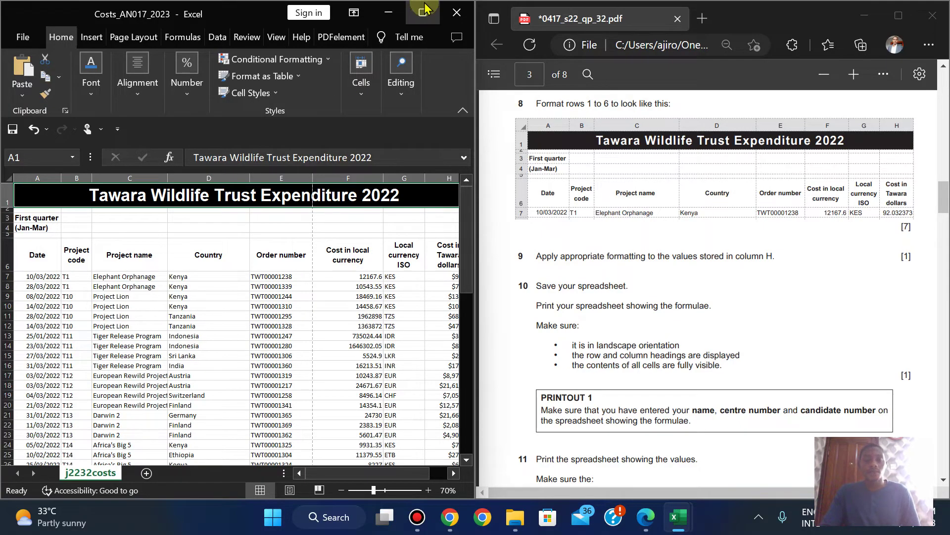
Maximize the spreadsheet window and the exam paper window in Edge, and enlarge the PDF at question 8
{"action": "mouse_move", "coordinate": [424, 17]}
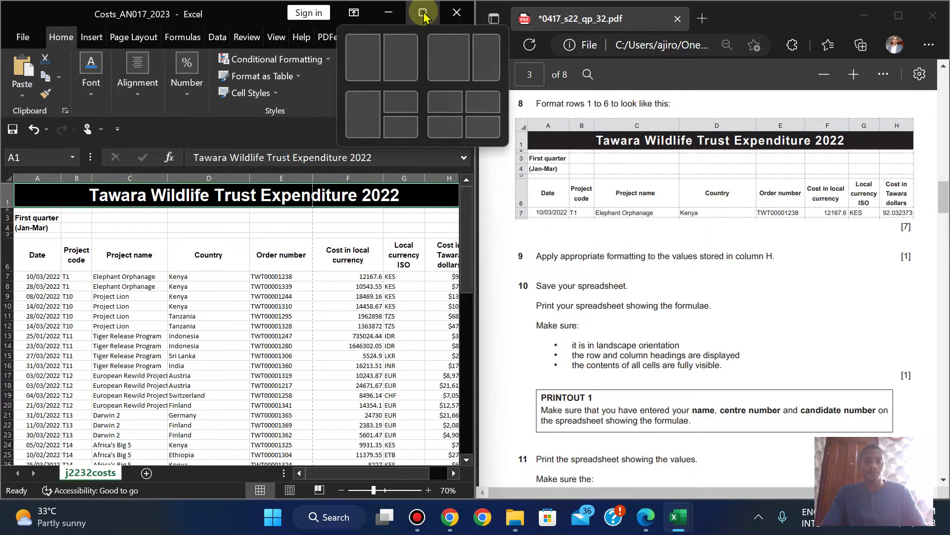
{"action": "left_click", "coordinate": [423, 15]}
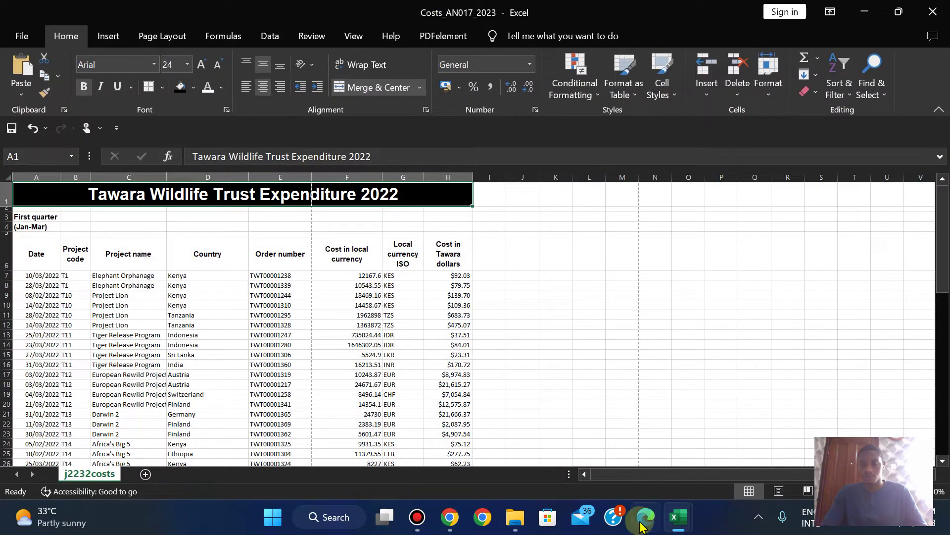
{"action": "mouse_move", "coordinate": [643, 529]}
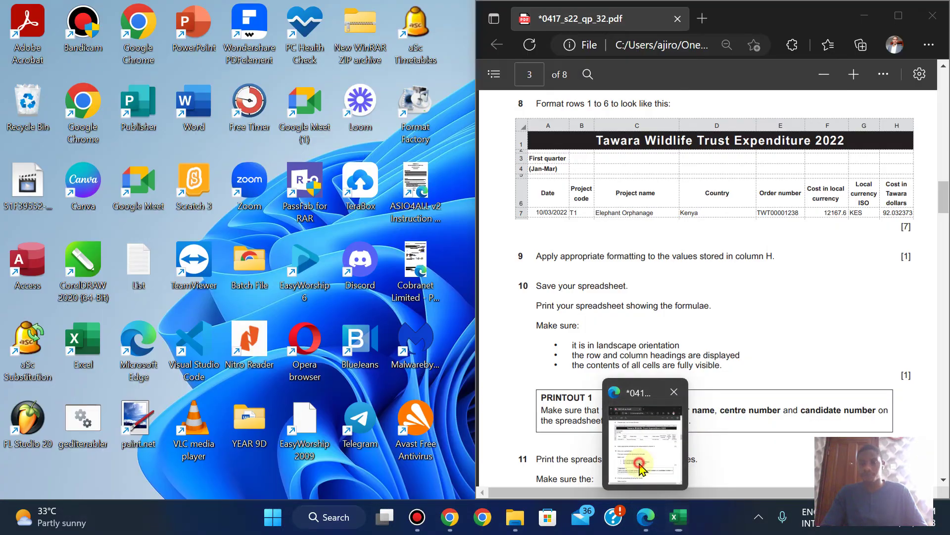
{"action": "left_click", "coordinate": [643, 436]}
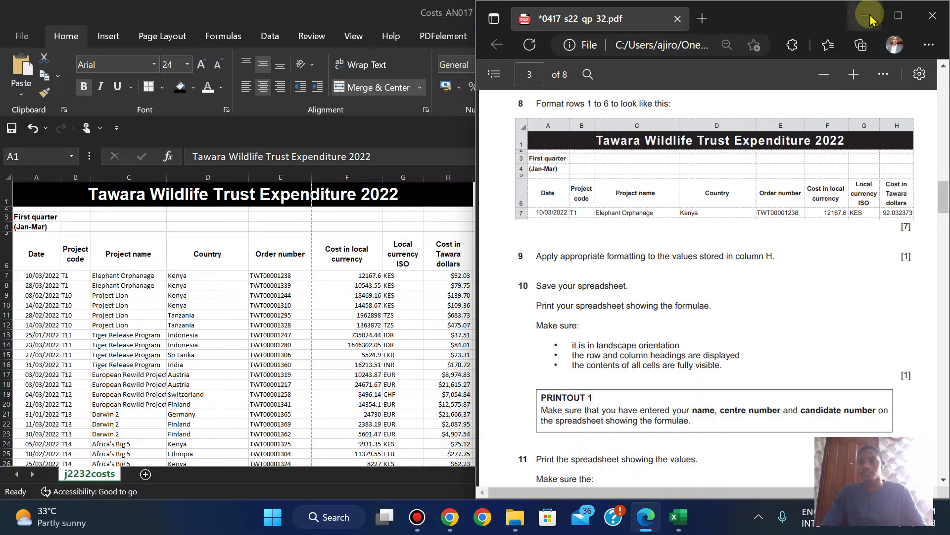
{"action": "left_click", "coordinate": [895, 18]}
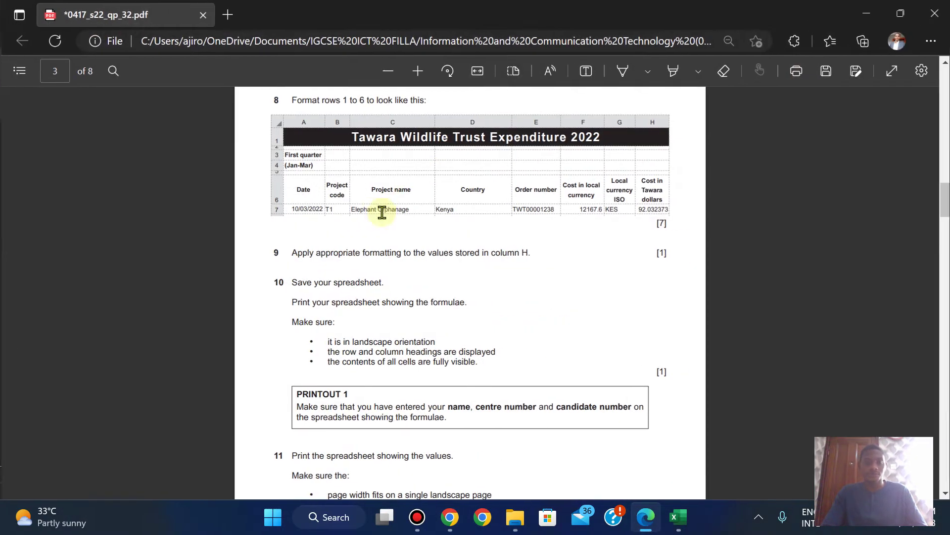
{"action": "left_click", "coordinate": [416, 74]}
{"action": "left_click", "coordinate": [416, 73]}
{"action": "left_click", "coordinate": [415, 74]}
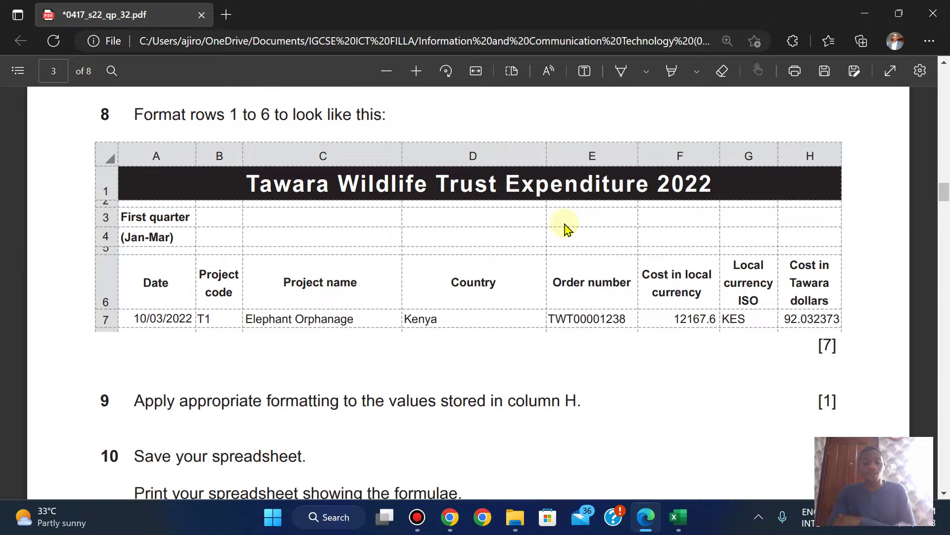
Compare rows 1 to 6 and column H of the Costs_AN017_2023 workbook in Excel with questions 8 and 9 of the exam paper
{"action": "mouse_move", "coordinate": [676, 520]}
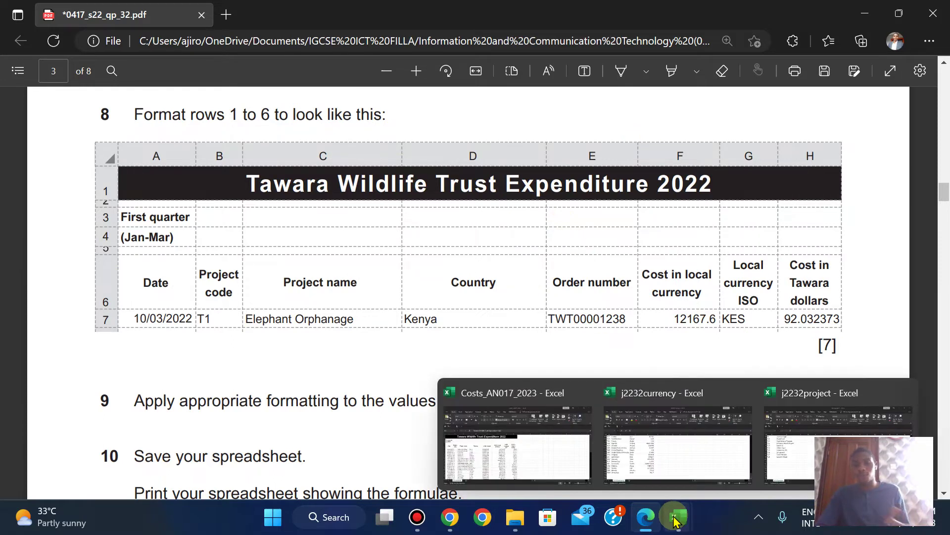
{"action": "left_click", "coordinate": [478, 417]}
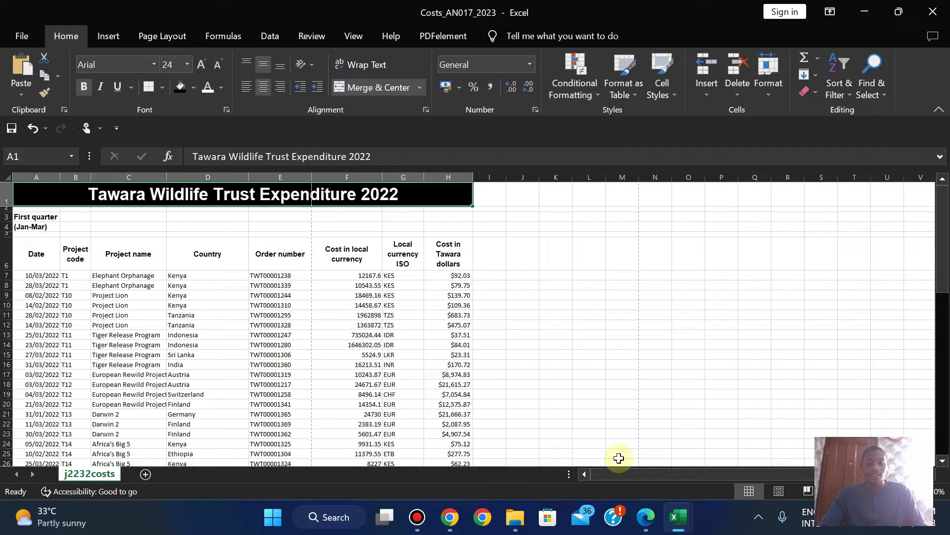
{"action": "left_click", "coordinate": [648, 525]}
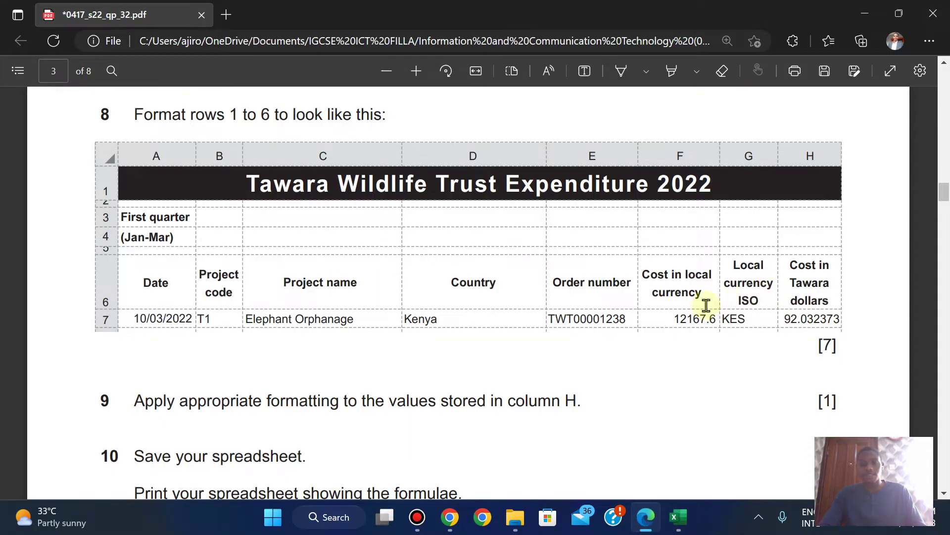
{"action": "scroll", "coordinate": [692, 310], "scroll_direction": "down", "scroll_amount": 2}
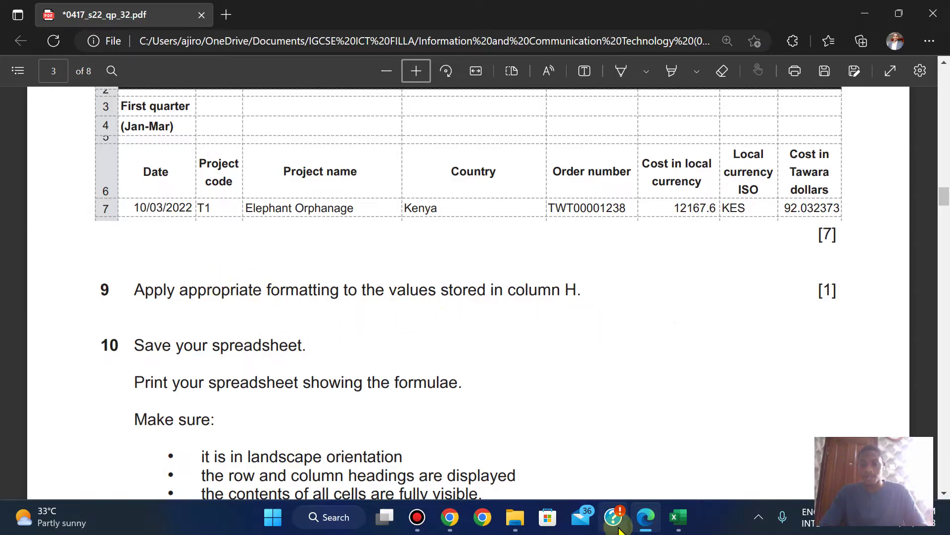
{"action": "mouse_move", "coordinate": [676, 522]}
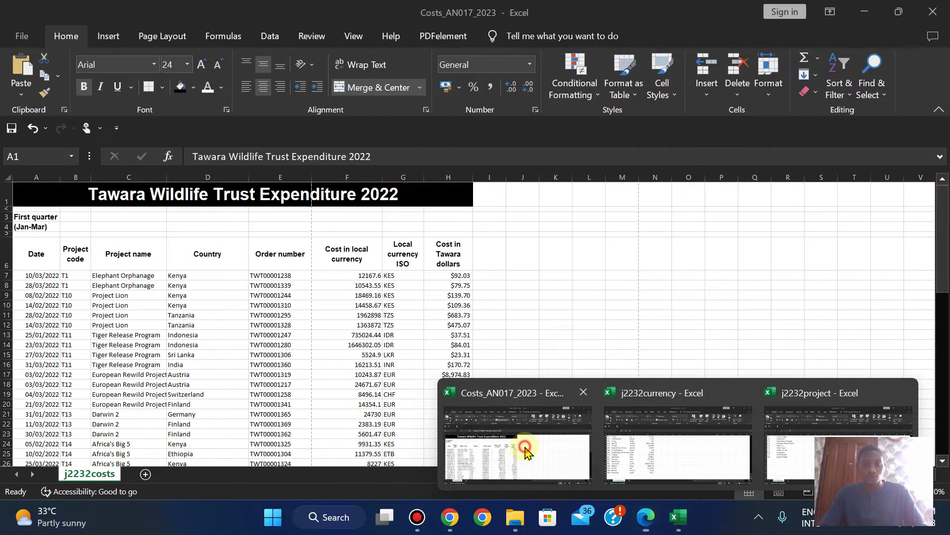
{"action": "left_click", "coordinate": [527, 450]}
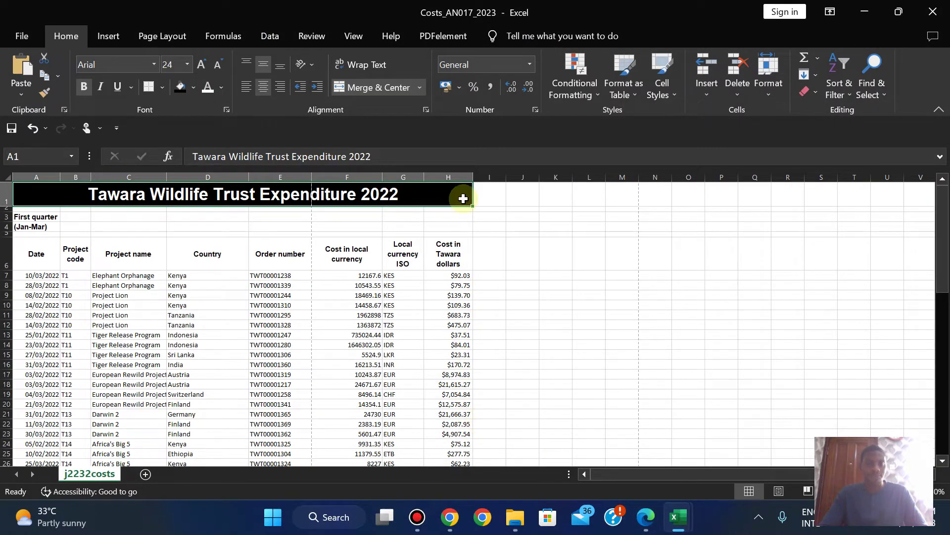
Switch to the exam paper in Edge and read the printing requirements in questions 10 and 11
{"action": "left_click", "coordinate": [646, 518]}
{"action": "key", "text": "Down"}
{"action": "key", "text": "Down"}
{"action": "key", "text": "Down"}
{"action": "key", "text": "Down"}
{"action": "key", "text": "Down"}
{"action": "key", "text": "Down"}
{"action": "key", "text": "Down"}
{"action": "key", "text": "Down"}
{"action": "key", "text": "Down"}
{"action": "key", "text": "Down"}
{"action": "key", "text": "Down"}
{"action": "key", "text": "Down"}
{"action": "key", "text": "Down"}
{"action": "key", "text": "Down"}
{"action": "key", "text": "Down"}
{"action": "key", "text": "Down"}
{"action": "key", "text": "Down"}
{"action": "key", "text": "Up"}
{"action": "key", "text": "Up"}
{"action": "key", "text": "Up"}
{"action": "key", "text": "Up"}
{"action": "key", "text": "Up"}
{"action": "key", "text": "Up"}
{"action": "key", "text": "Up"}
{"action": "key", "text": "Up"}
{"action": "key", "text": "Up"}
{"action": "key", "text": "Up"}
{"action": "key", "text": "Down"}
{"action": "key", "text": "Down"}
{"action": "key", "text": "Down"}
{"action": "key", "text": "Down"}
{"action": "key", "text": "Down"}
{"action": "key", "text": "Down"}
{"action": "key", "text": "Down"}
{"action": "key", "text": "Down"}
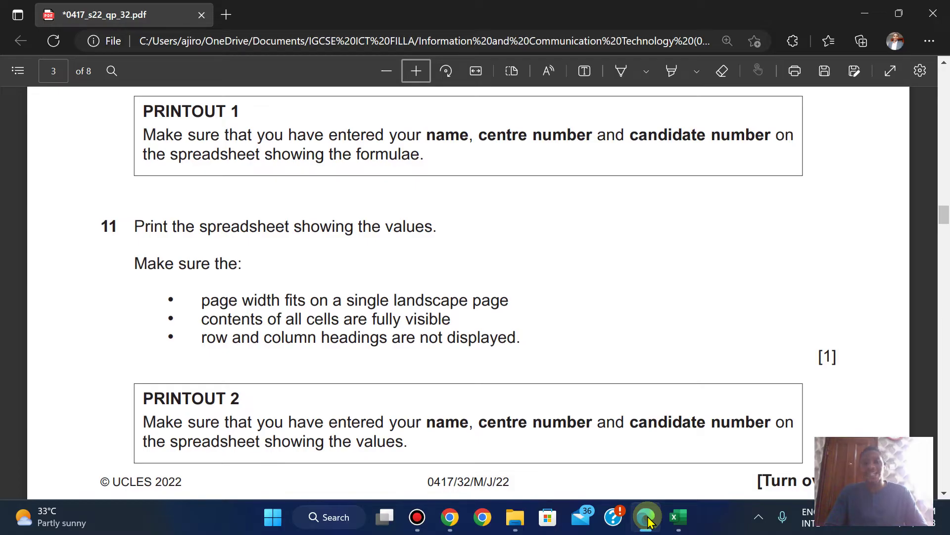
Return to the Costs_AN017_2023 workbook in Excel and set its print orientation to landscape
{"action": "mouse_move", "coordinate": [678, 517]}
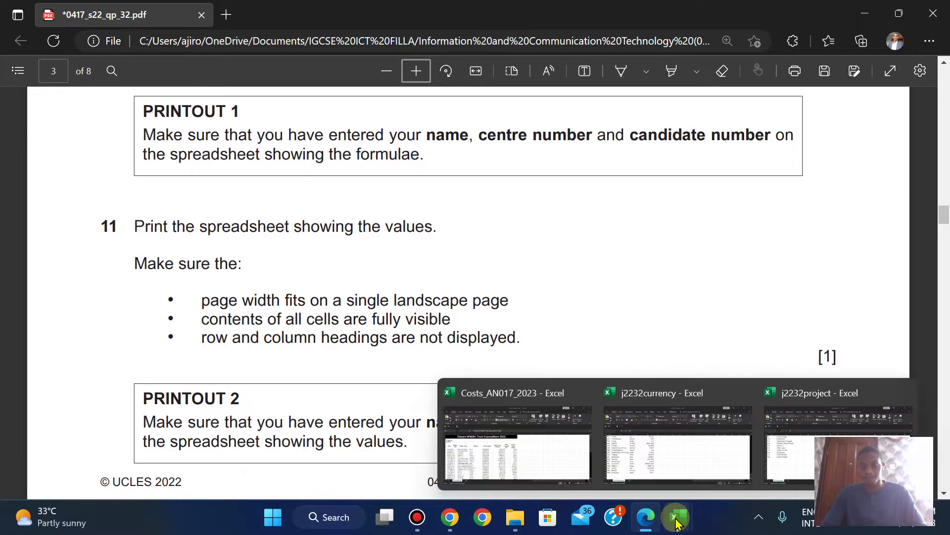
{"action": "left_click", "coordinate": [514, 448]}
{"action": "left_click", "coordinate": [17, 36]}
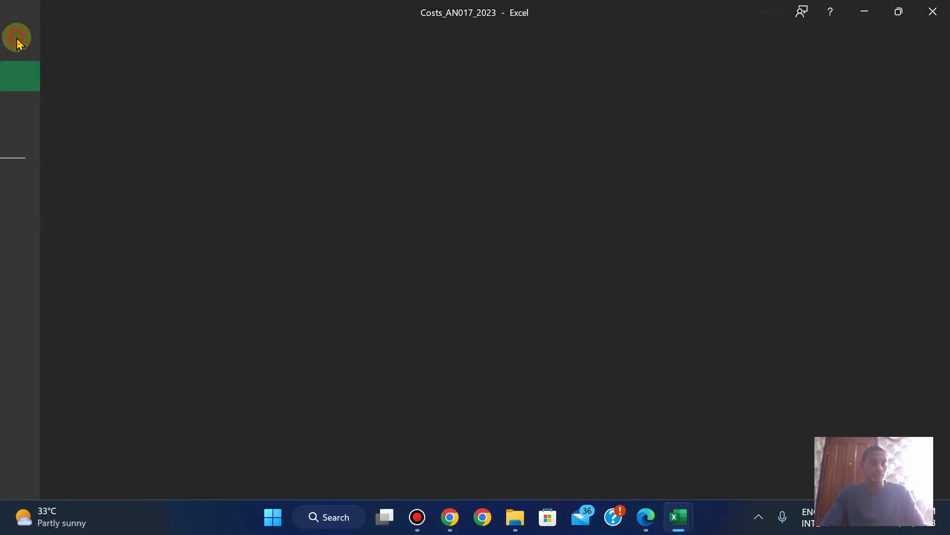
{"action": "left_click", "coordinate": [32, 297]}
{"action": "left_click", "coordinate": [224, 362]}
{"action": "left_click", "coordinate": [237, 432]}
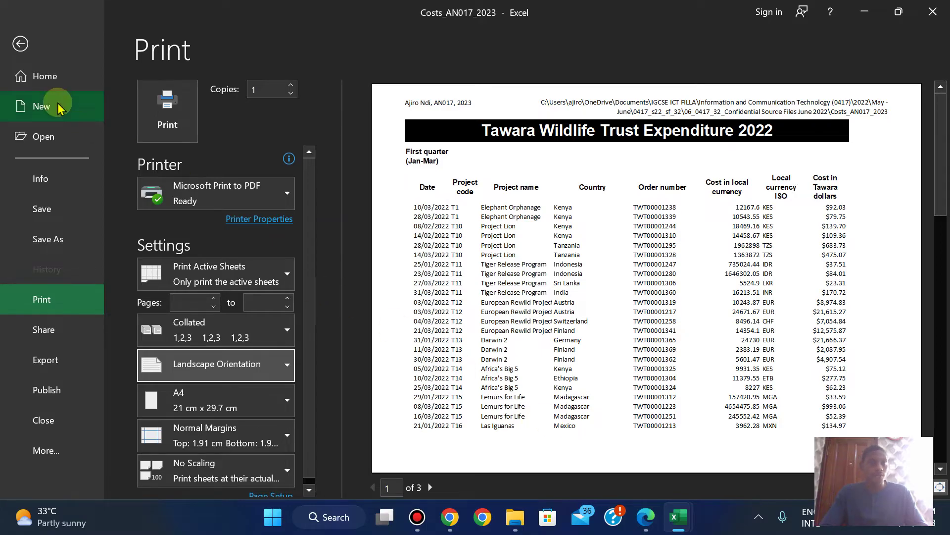
Autofit the width of the Project name column in the sheet and reopen the print preview
{"action": "left_click", "coordinate": [23, 43]}
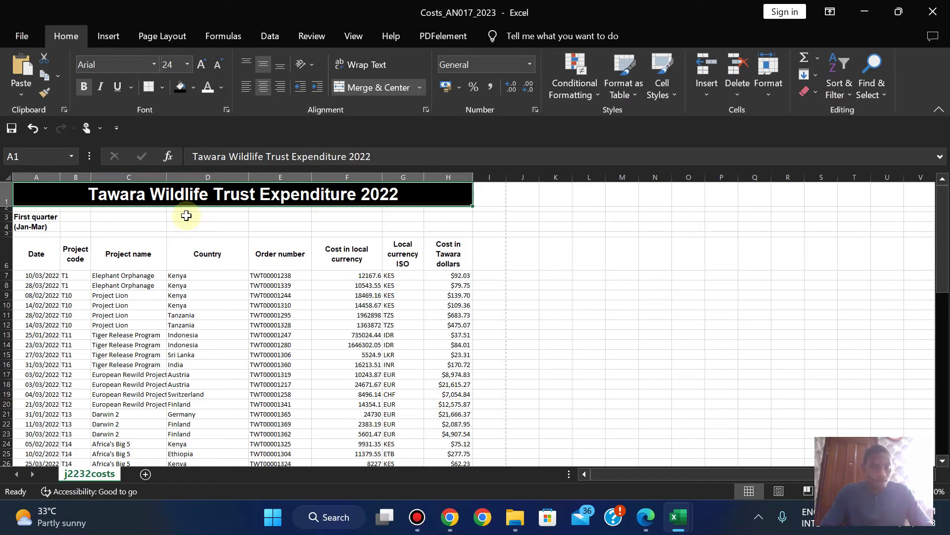
{"action": "double_click", "coordinate": [168, 175]}
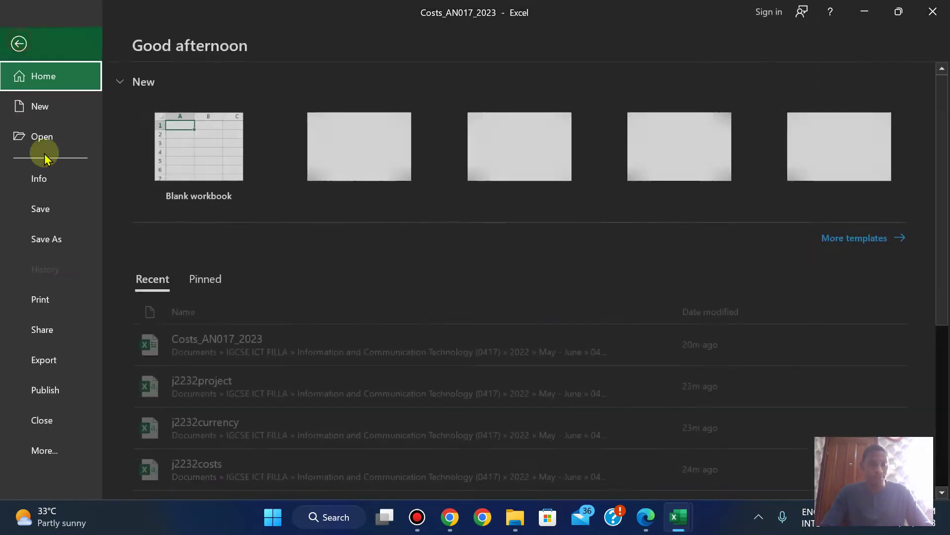
{"action": "left_click", "coordinate": [21, 36]}
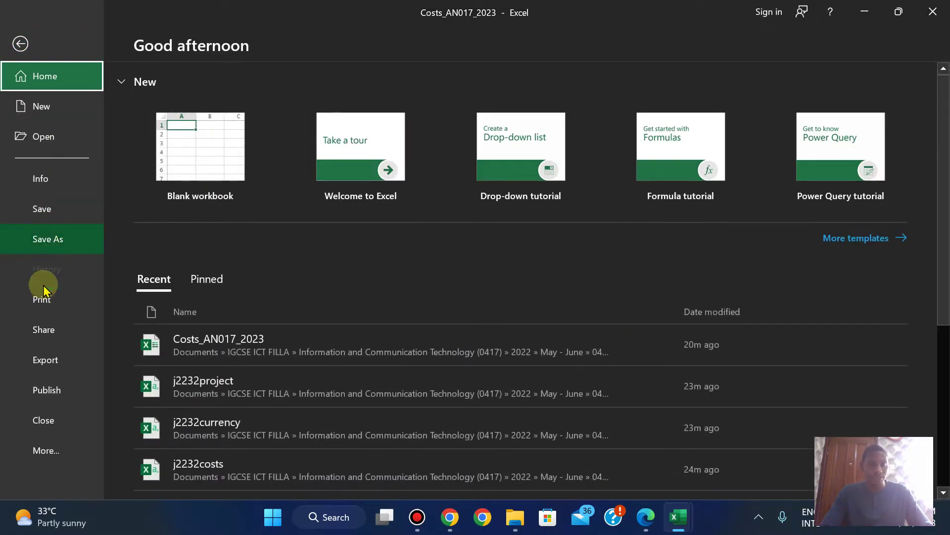
{"action": "left_click", "coordinate": [42, 299]}
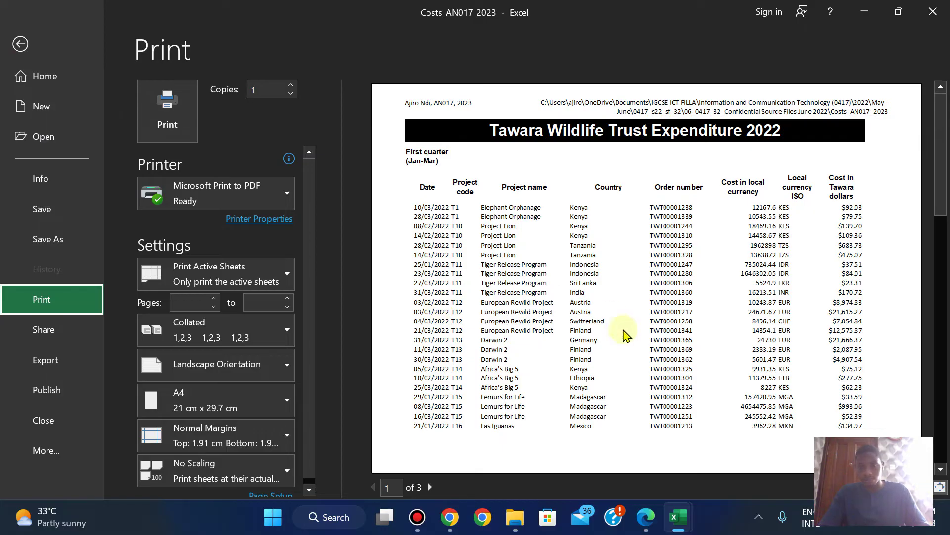
Recheck question 11 in the exam paper and examine all pages of the workbook's print preview
{"action": "left_click", "coordinate": [645, 520]}
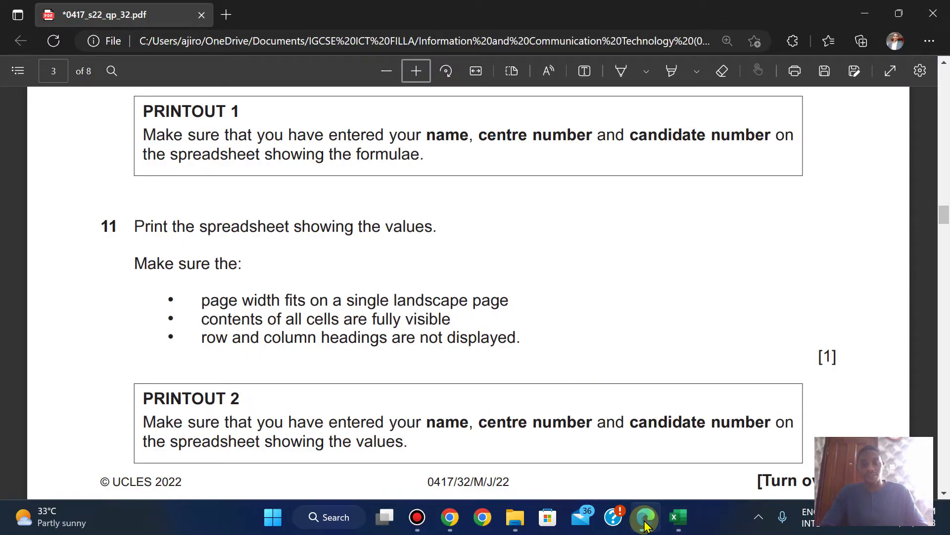
{"action": "left_click", "coordinate": [645, 520]}
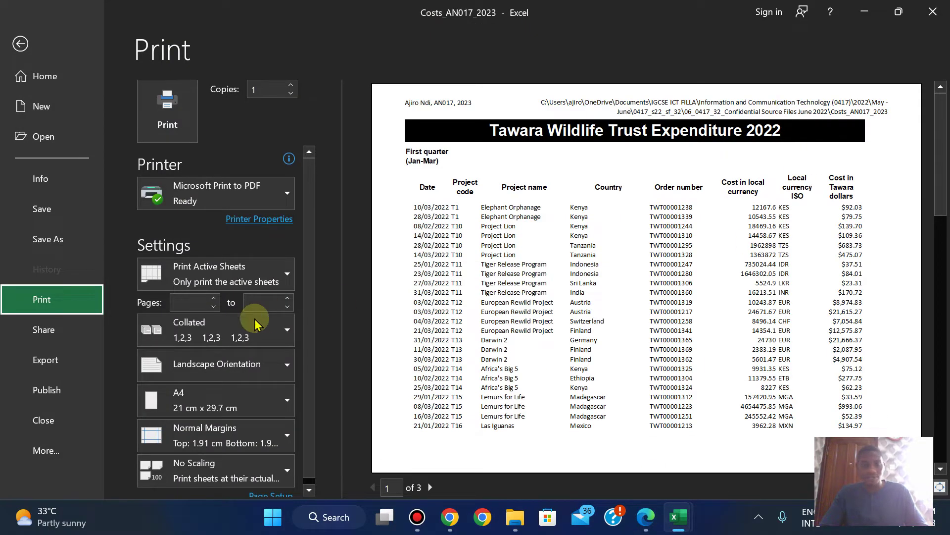
{"action": "left_click", "coordinate": [430, 488]}
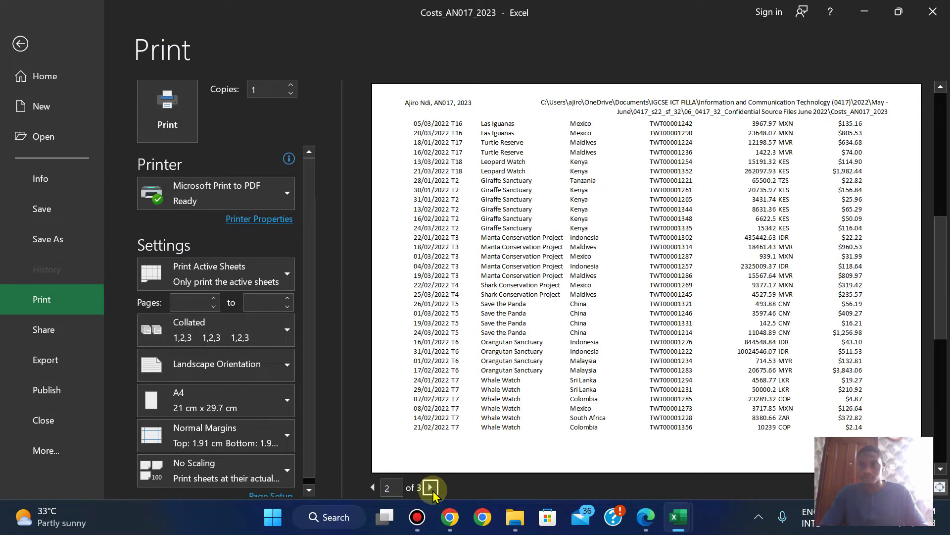
{"action": "left_click", "coordinate": [431, 488]}
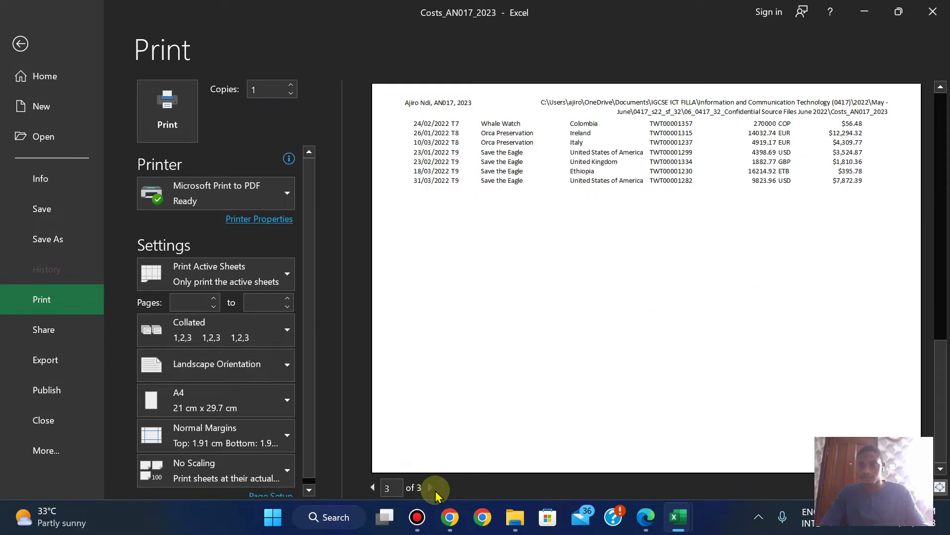
{"action": "left_click", "coordinate": [371, 488]}
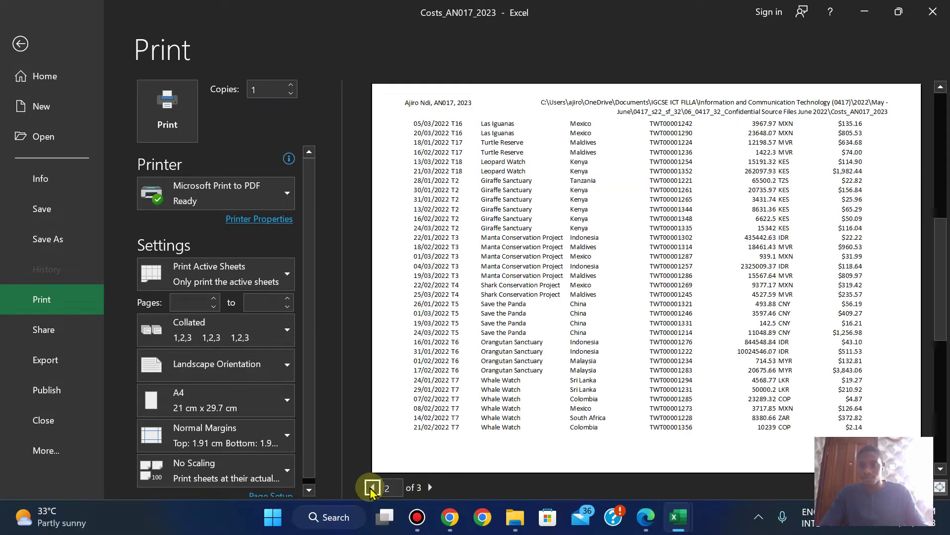
{"action": "left_click", "coordinate": [371, 488]}
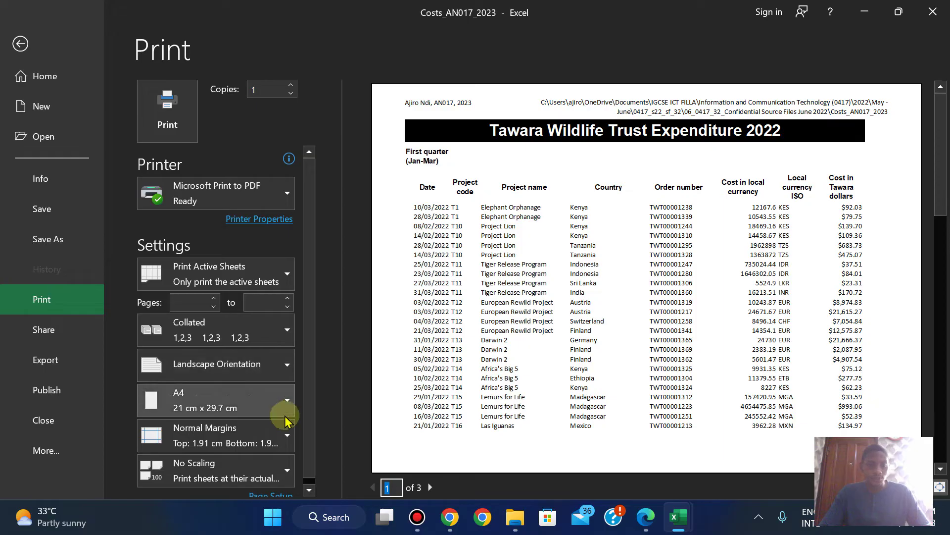
Set the print scaling to Fit All Columns on One Page
{"action": "left_click", "coordinate": [309, 490]}
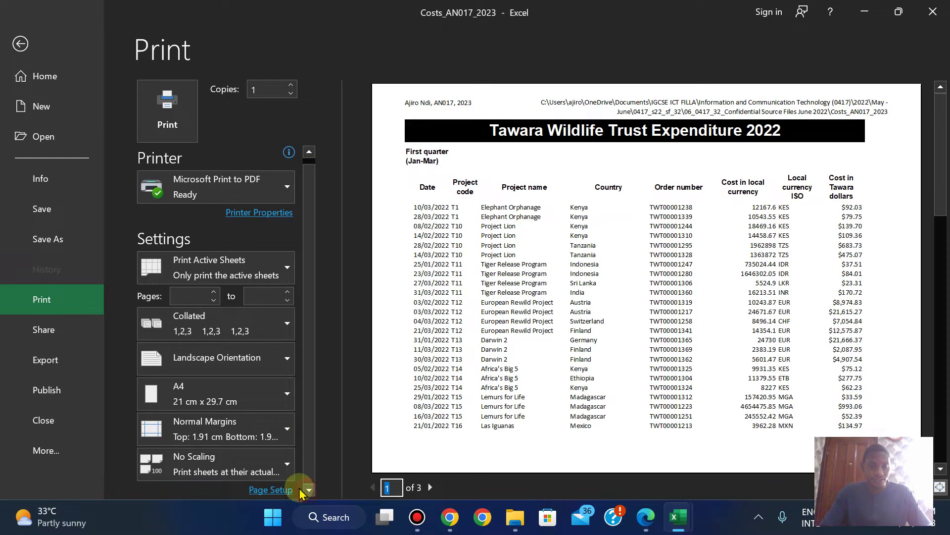
{"action": "left_click", "coordinate": [247, 468]}
{"action": "left_click", "coordinate": [257, 358]}
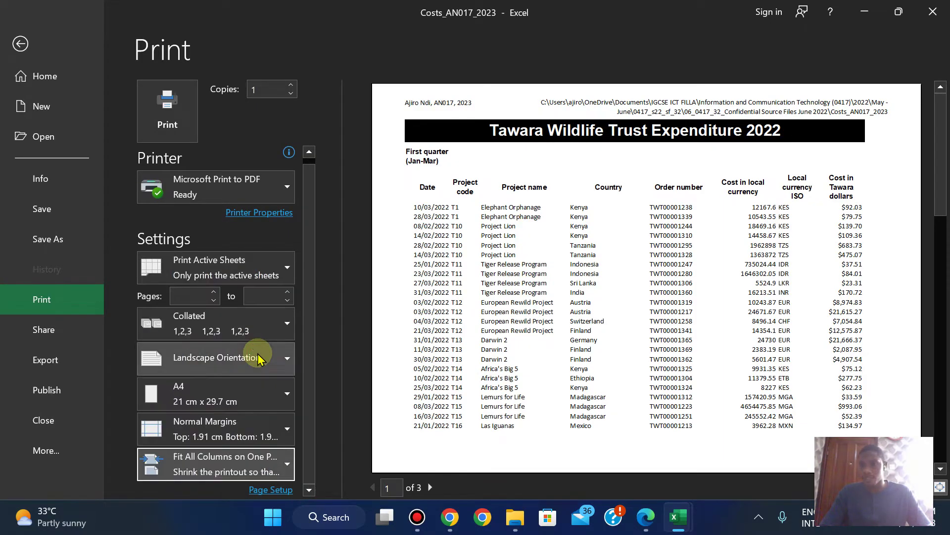
Examine all pages of the workbook's print preview and compare them with the row layout in question 8 of the exam paper
{"action": "left_click", "coordinate": [430, 487]}
{"action": "left_click", "coordinate": [430, 488]}
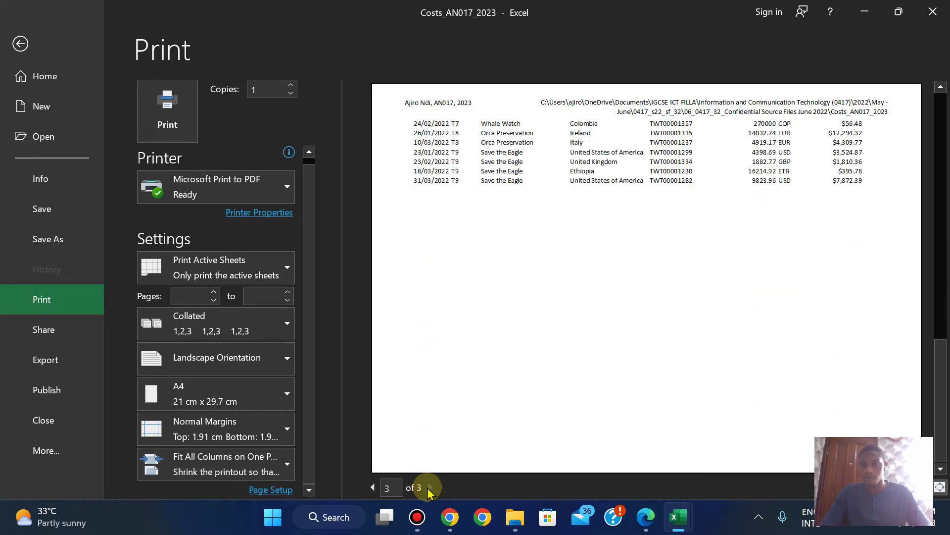
{"action": "left_click", "coordinate": [374, 488]}
{"action": "left_click", "coordinate": [374, 488]}
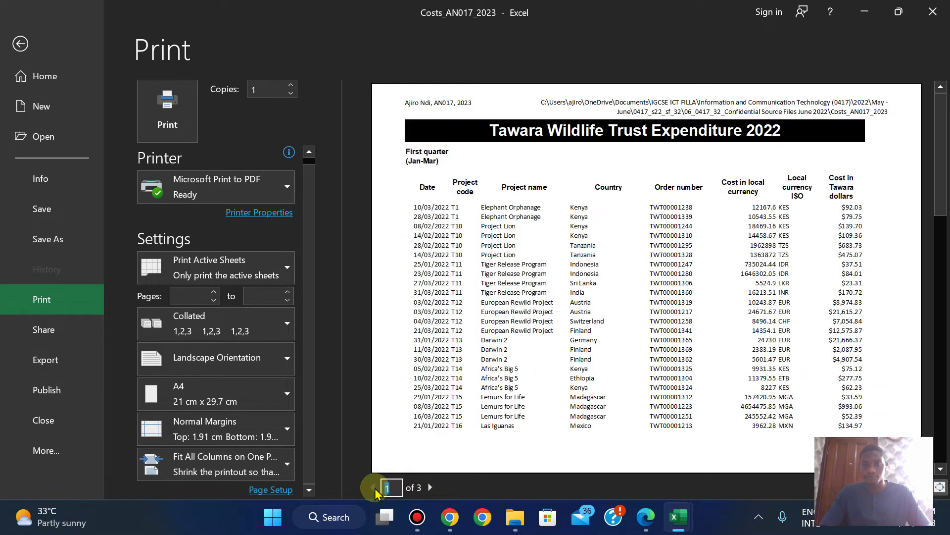
{"action": "left_click", "coordinate": [646, 518]}
{"action": "scroll", "coordinate": [711, 359], "scroll_direction": "up", "scroll_amount": 10}
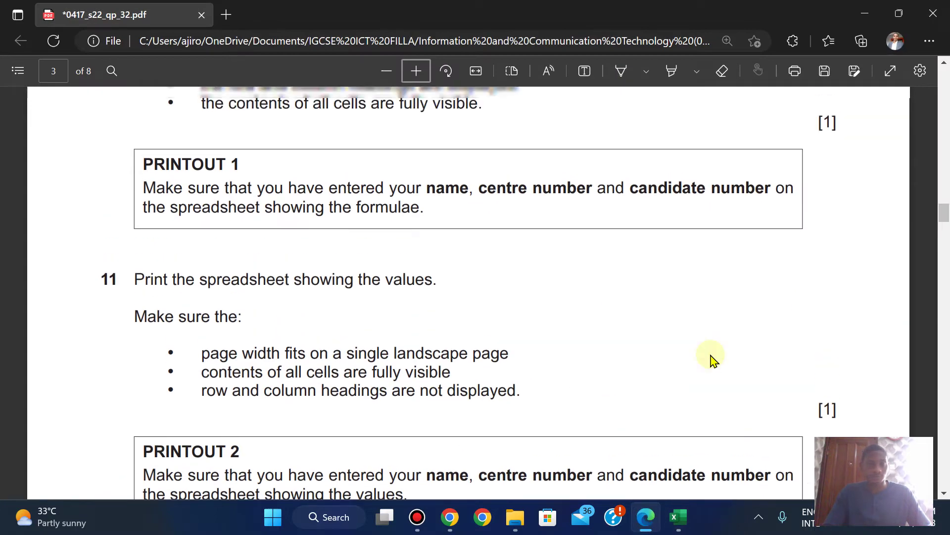
{"action": "scroll", "coordinate": [713, 360], "scroll_direction": "up", "scroll_amount": 2}
{"action": "scroll", "coordinate": [713, 358], "scroll_direction": "down", "scroll_amount": 2}
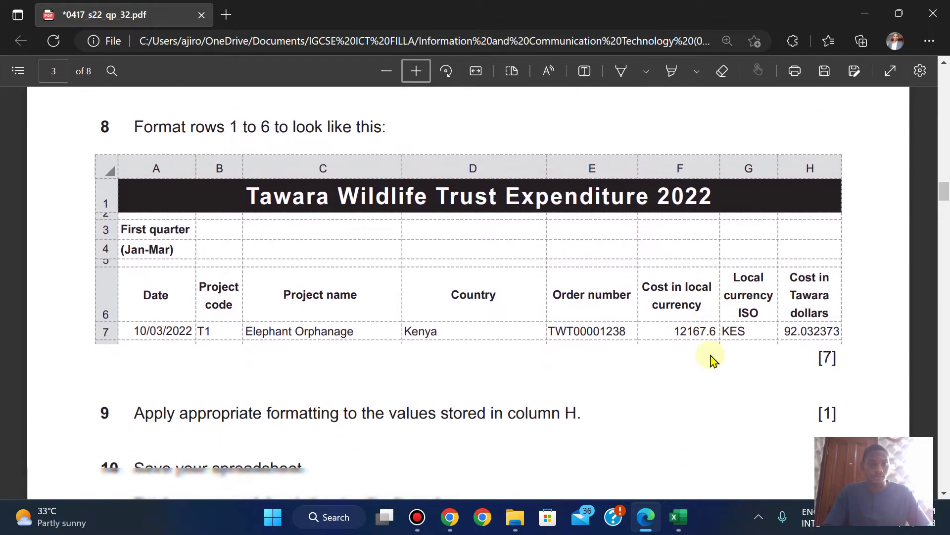
{"action": "left_click", "coordinate": [646, 526]}
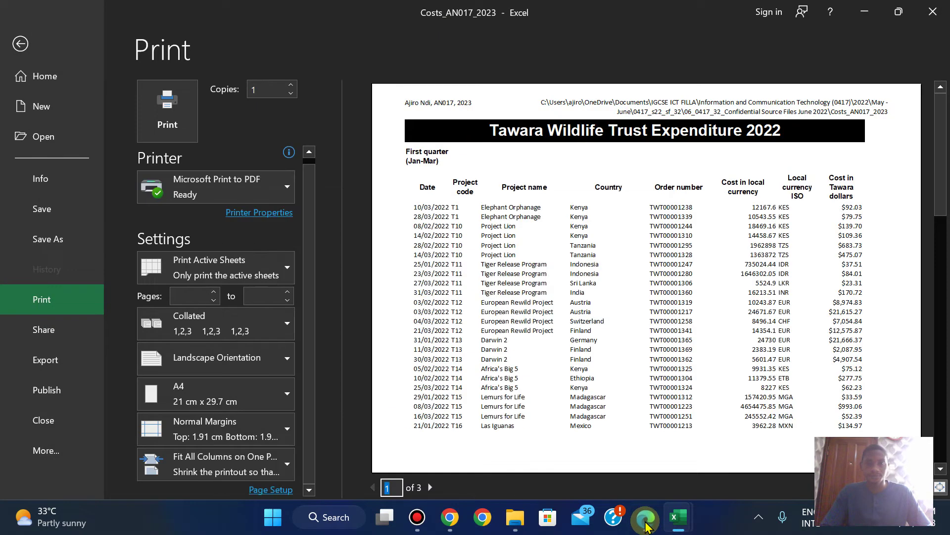
{"action": "left_click", "coordinate": [646, 526]}
{"action": "left_click", "coordinate": [646, 525]}
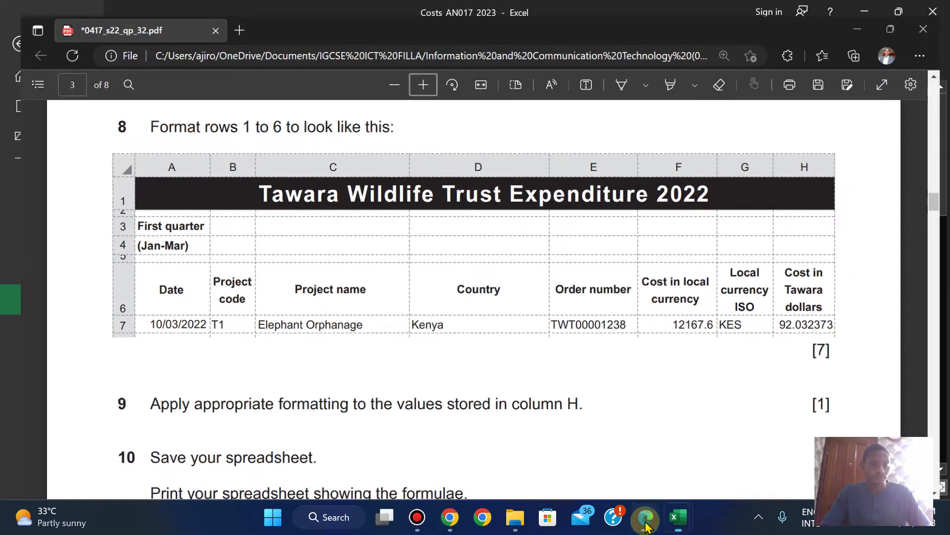
{"action": "left_click", "coordinate": [647, 526]}
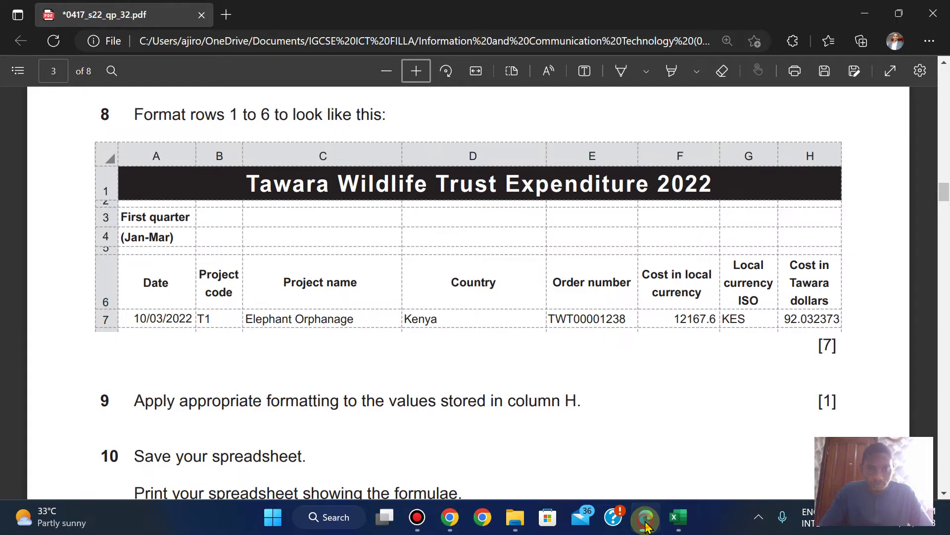
{"action": "left_click", "coordinate": [646, 527]}
{"action": "left_click", "coordinate": [646, 527]}
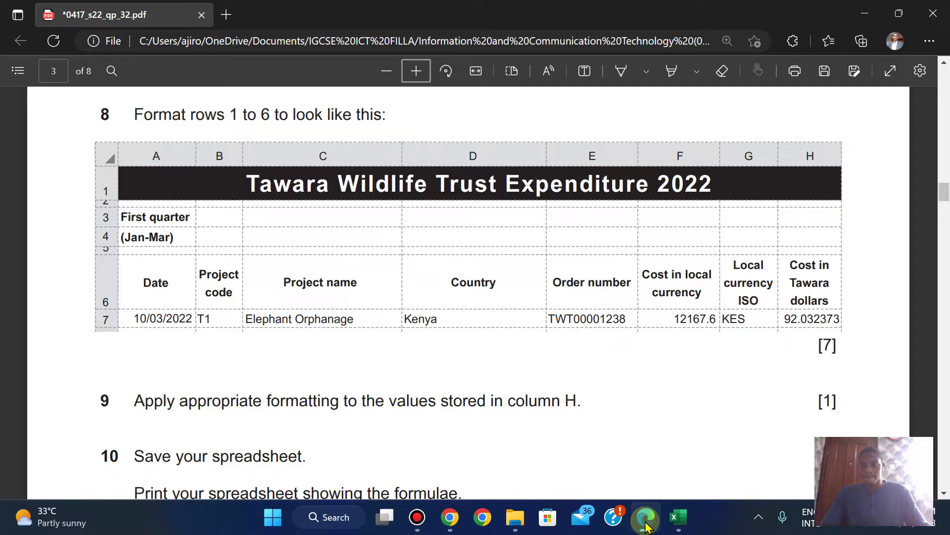
{"action": "left_click", "coordinate": [646, 527]}
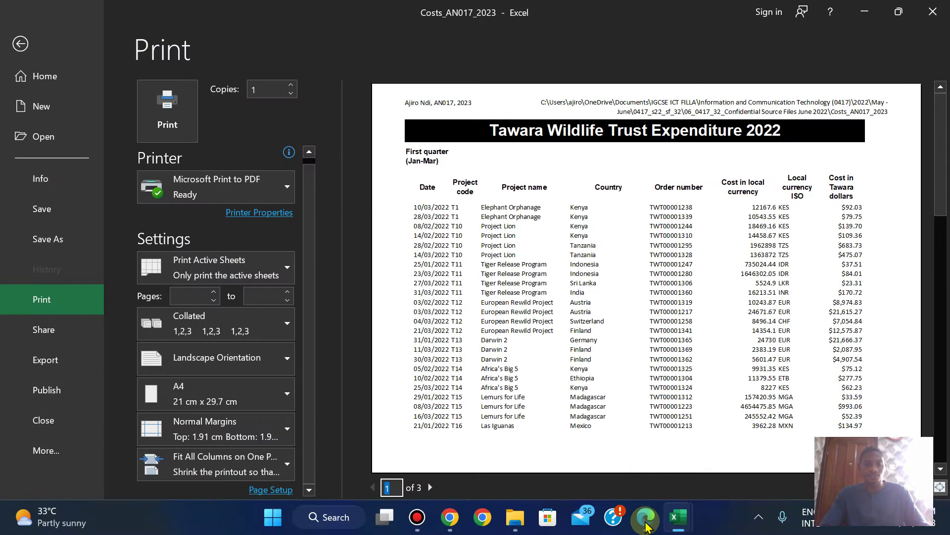
Copy the heading PRINTOUT 2 below question 11 in the exam paper PDF
{"action": "left_click", "coordinate": [646, 525]}
{"action": "scroll", "coordinate": [292, 352], "scroll_direction": "down", "scroll_amount": 8}
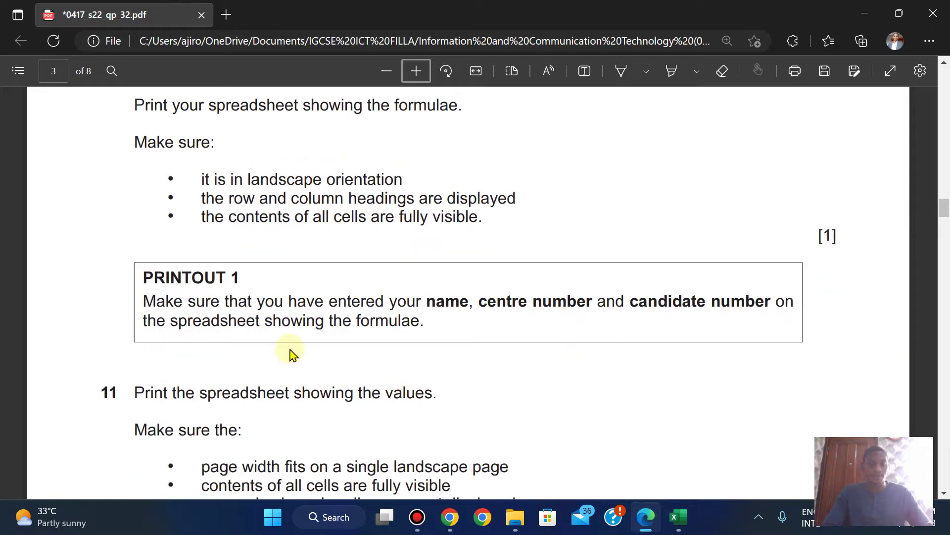
{"action": "scroll", "coordinate": [292, 352], "scroll_direction": "down", "scroll_amount": 5}
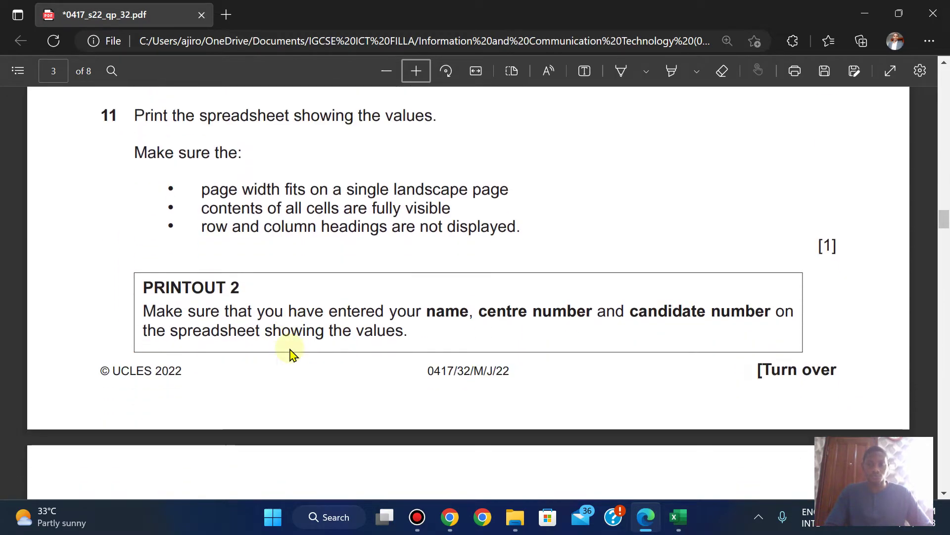
{"action": "left_click_drag", "start_coordinate": [141, 287], "coordinate": [240, 292]}
{"action": "right_click", "coordinate": [255, 159]}
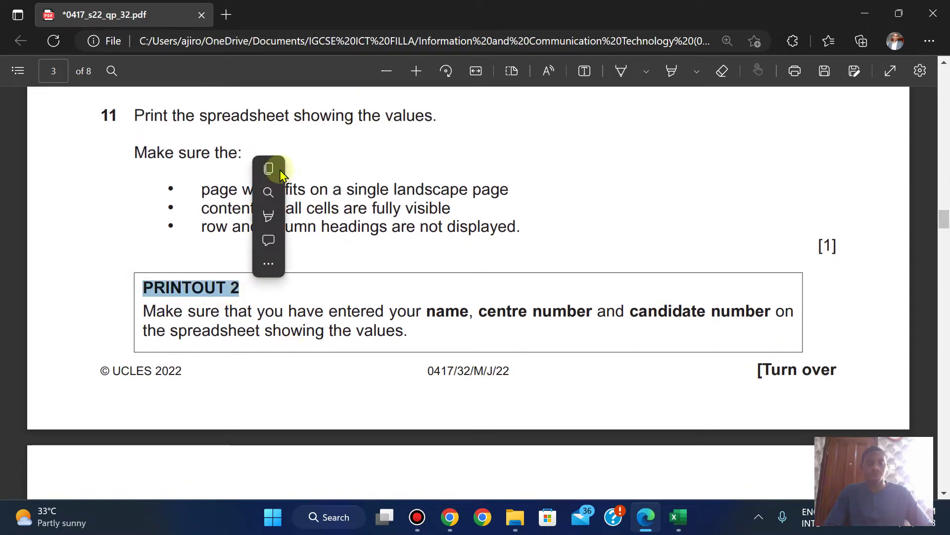
{"action": "left_click", "coordinate": [272, 170]}
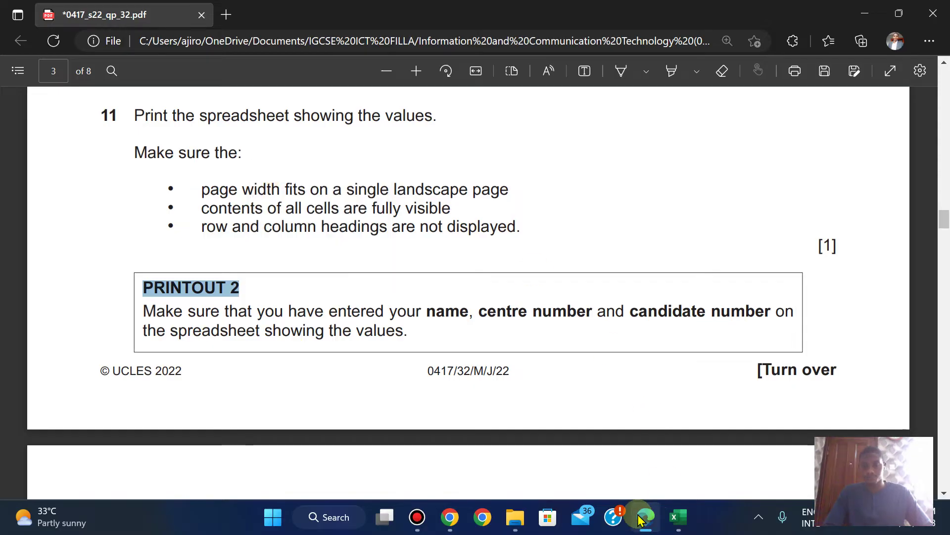
Print the Costs_AN017_2023 workbook to a PDF named PRINTOUT 2 in 0417_s22_sf_32's 06_0417_32_Confidential Source Files June 2022 folder
{"action": "mouse_move", "coordinate": [534, 524]}
{"action": "mouse_move", "coordinate": [679, 517]}
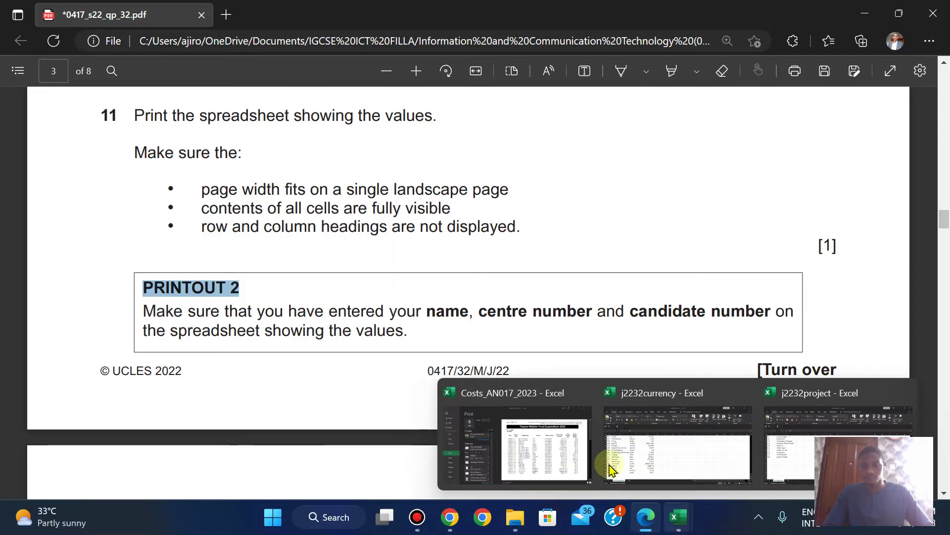
{"action": "left_click", "coordinate": [515, 460]}
{"action": "left_click", "coordinate": [168, 119]}
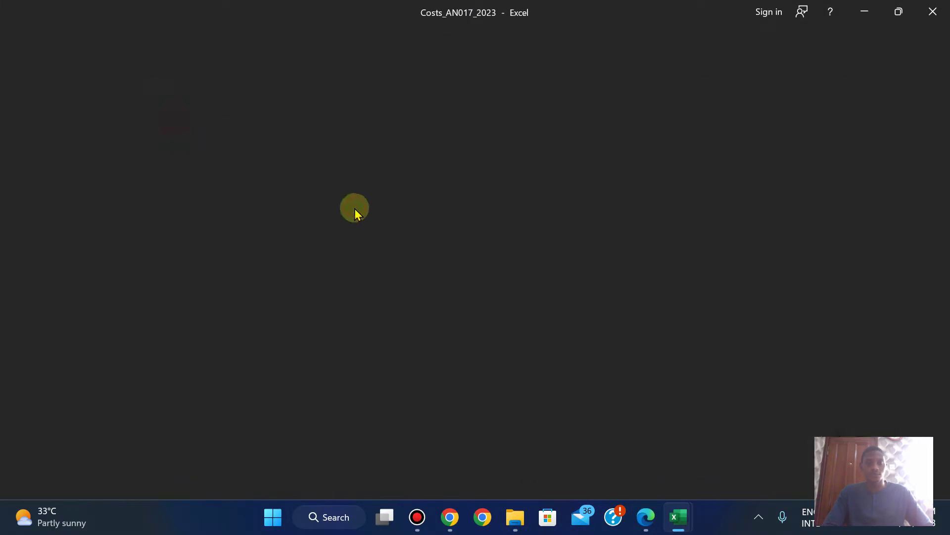
{"action": "type", "text": "PRINTOUT 2"}
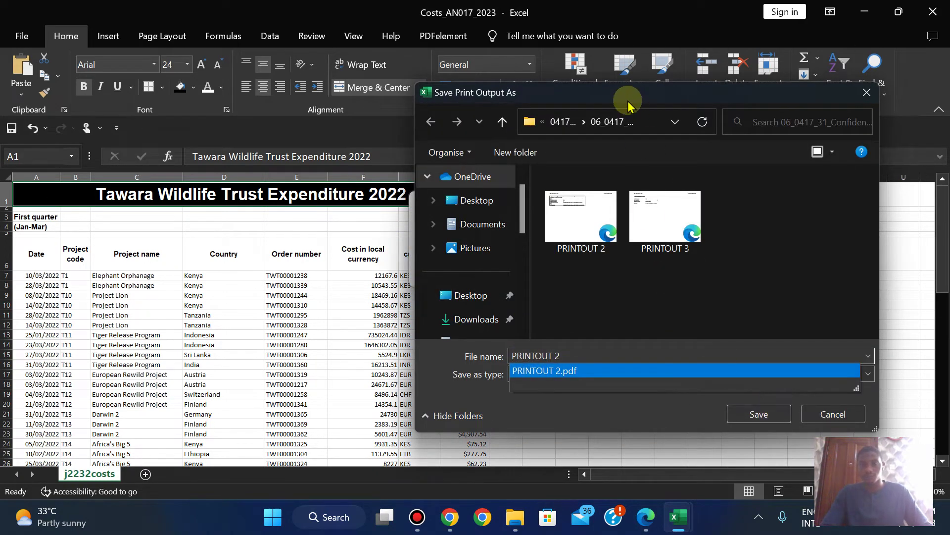
{"action": "left_click", "coordinate": [561, 122]}
{"action": "left_click", "coordinate": [561, 124]}
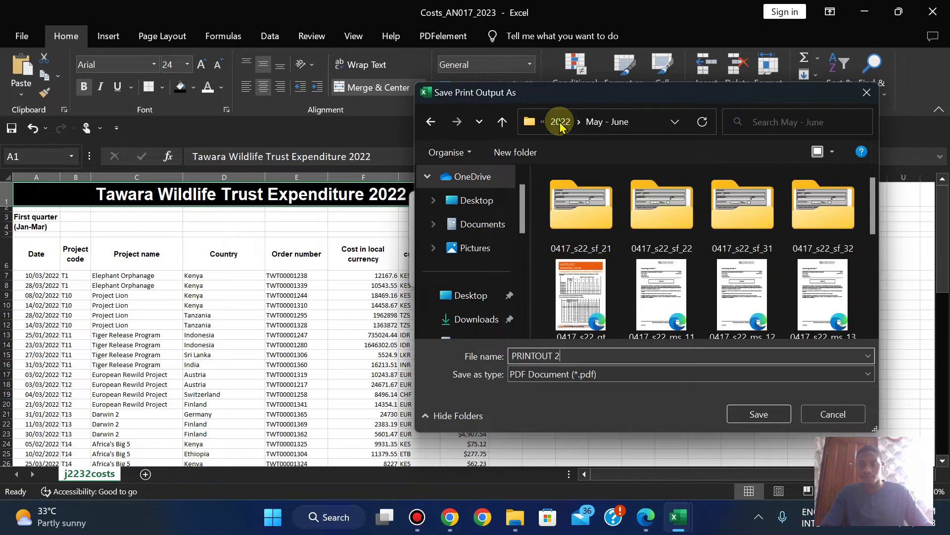
{"action": "double_click", "coordinate": [833, 199]}
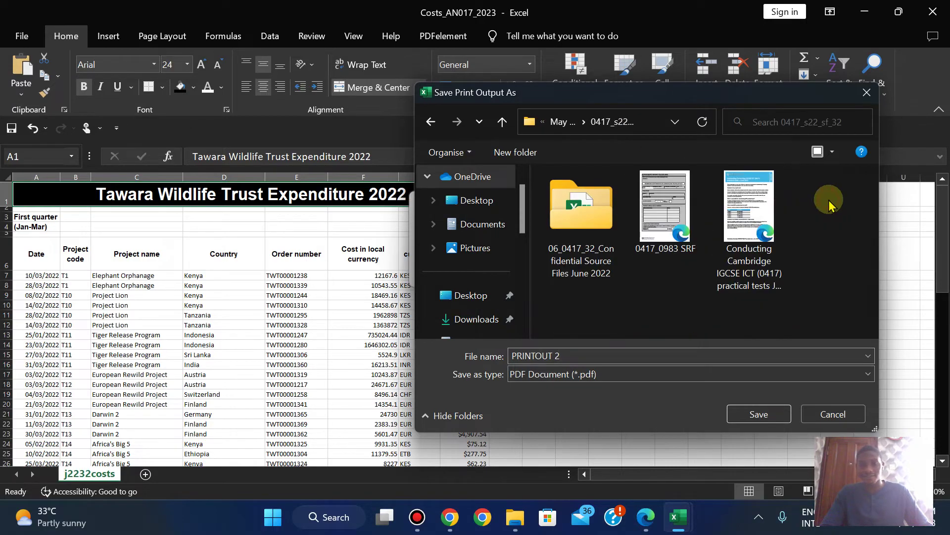
{"action": "double_click", "coordinate": [601, 234]}
{"action": "left_click", "coordinate": [772, 416]}
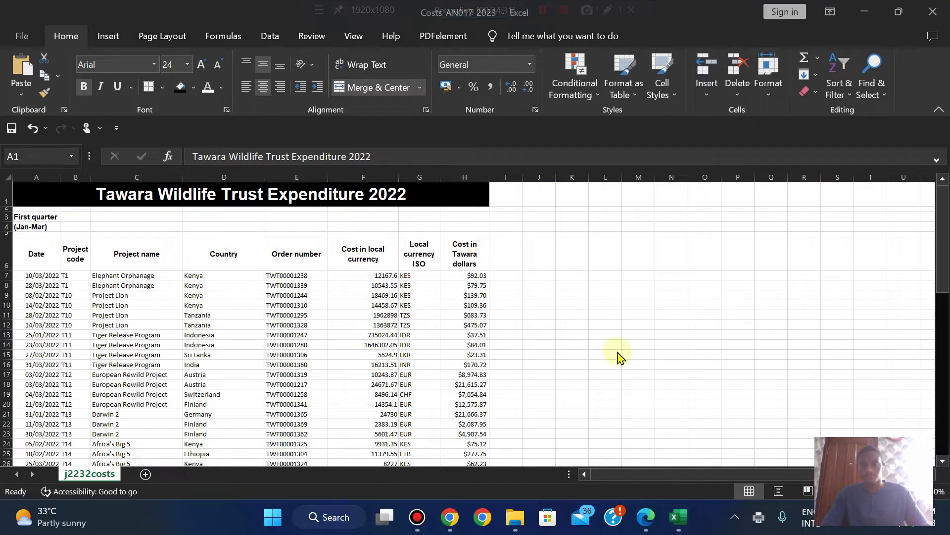
Review the formulae printout requirements of question 10 in the exam paper
{"action": "left_click", "coordinate": [648, 525]}
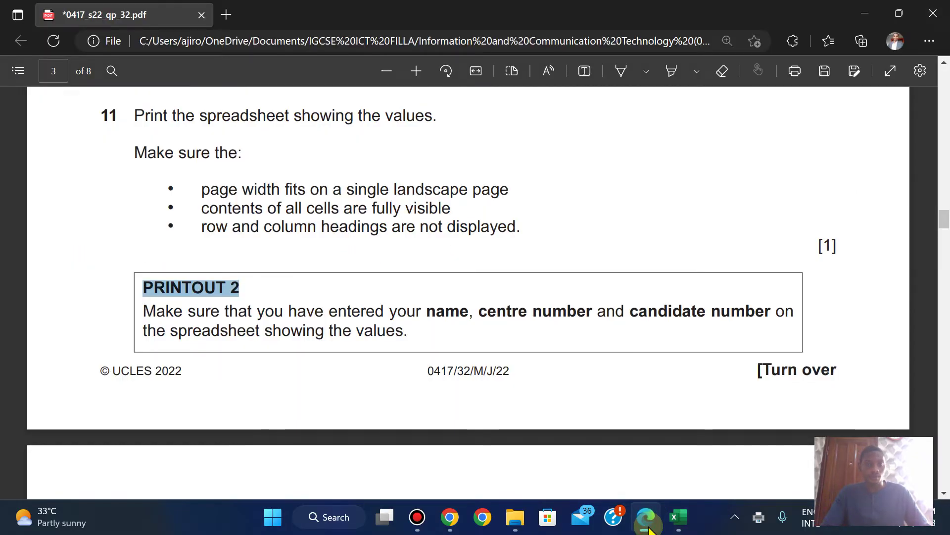
{"action": "key", "text": "Down"}
{"action": "key", "text": "Down"}
{"action": "key", "text": "Down"}
{"action": "key", "text": "Down"}
{"action": "key", "text": "Down"}
{"action": "key", "text": "Down"}
{"action": "key", "text": "Up"}
{"action": "key", "text": "Up"}
{"action": "key", "text": "Up"}
{"action": "key", "text": "Up"}
{"action": "key", "text": "Up"}
{"action": "key", "text": "Up"}
{"action": "key", "text": "Up"}
{"action": "key", "text": "Up"}
{"action": "key", "text": "Up"}
{"action": "key", "text": "Up"}
{"action": "key", "text": "Up"}
{"action": "key", "text": "Up"}
{"action": "key", "text": "Up"}
{"action": "key", "text": "Up"}
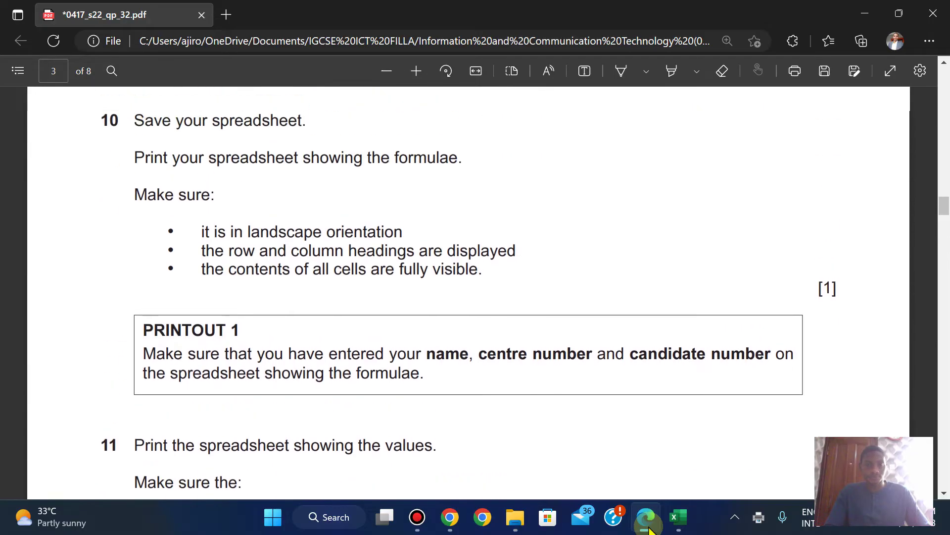
{"action": "key", "text": "Down"}
{"action": "key", "text": "Down"}
{"action": "key", "text": "Down"}
{"action": "key", "text": "Down"}
{"action": "key", "text": "Down"}
{"action": "key", "text": "Down"}
{"action": "key", "text": "Down"}
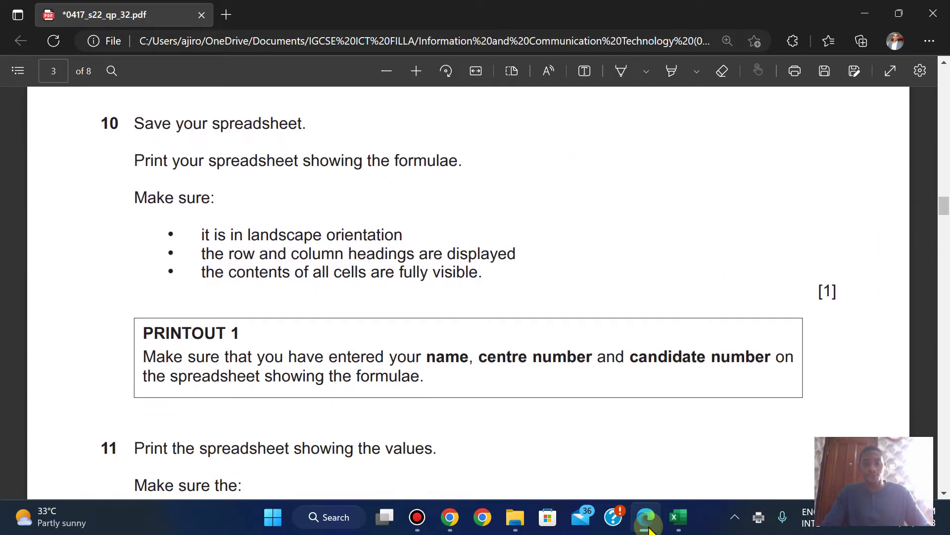
Switch back to the Costs_AN017_2023 workbook in Excel and show the formulas in the sheet
{"action": "mouse_move", "coordinate": [678, 517]}
{"action": "left_click", "coordinate": [492, 447]}
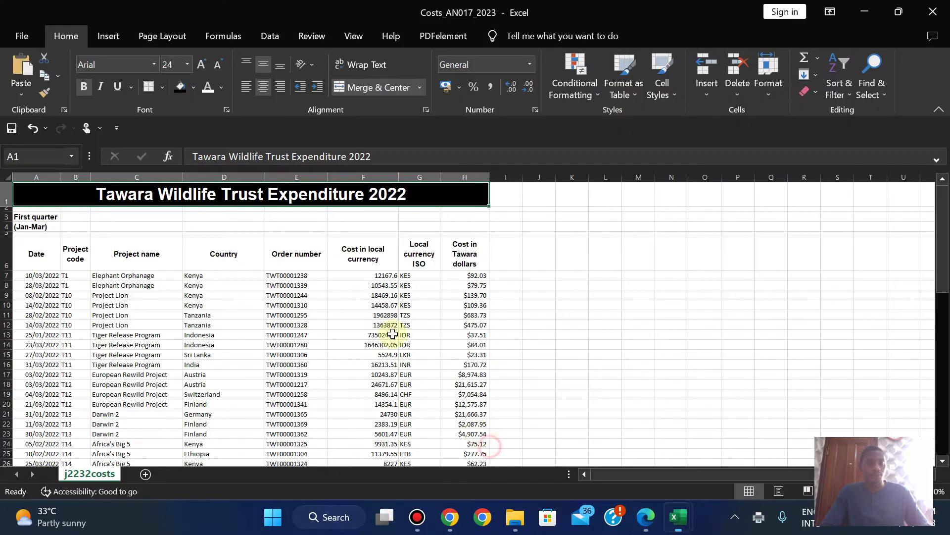
{"action": "left_click", "coordinate": [218, 42]}
{"action": "left_click", "coordinate": [694, 58]}
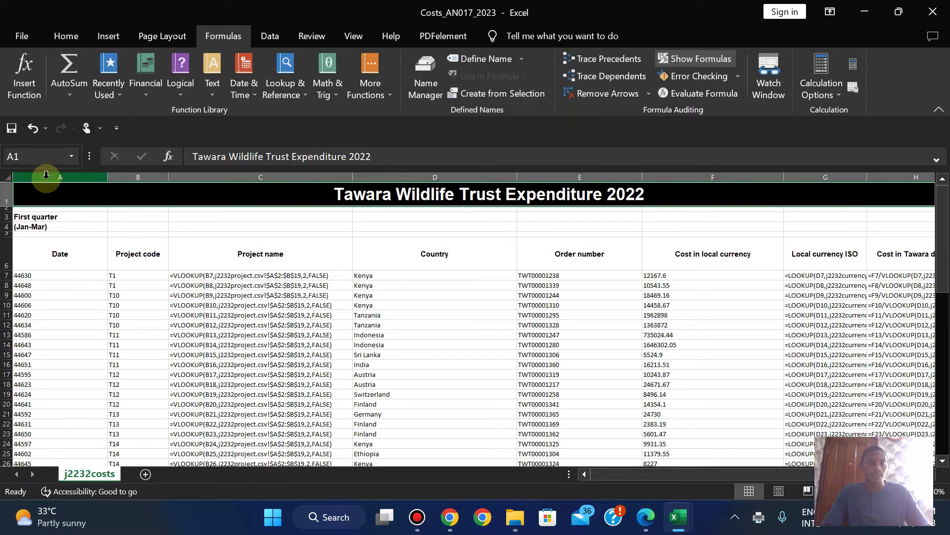
Autofit the widths of columns A to H in the formula view
{"action": "left_click_drag", "start_coordinate": [46, 174], "coordinate": [47, 179]}
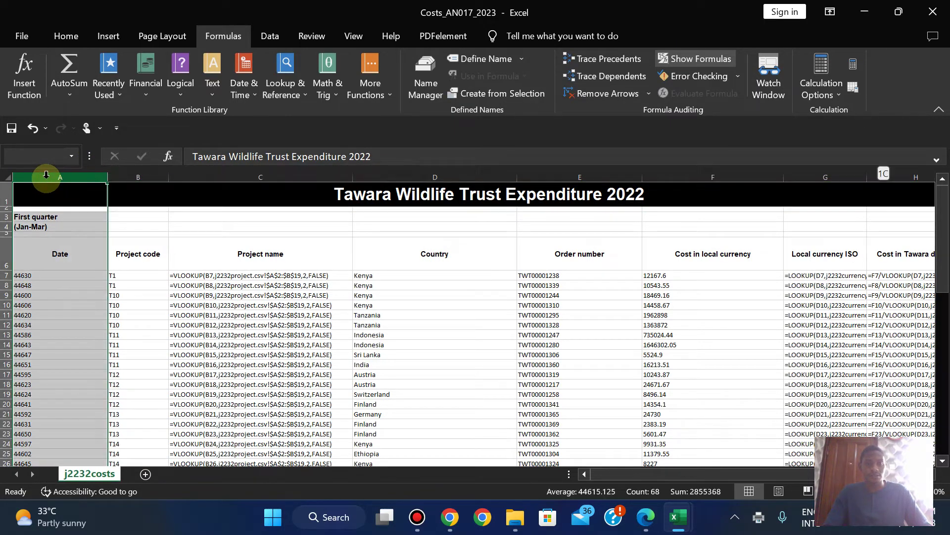
{"action": "key", "text": "shift+Right"}
{"action": "key", "text": "shift+Right"}
{"action": "key", "text": "shift+Right"}
{"action": "key", "text": "shift+Right"}
{"action": "key", "text": "shift+Right"}
{"action": "key", "text": "shift+Right"}
{"action": "key", "text": "shift+Right"}
{"action": "key", "text": "shift+Right"}
{"action": "key", "text": "shift+Right"}
{"action": "key", "text": "shift+Right"}
{"action": "key", "text": "shift+Right"}
{"action": "key", "text": "shift+Left"}
{"action": "key", "text": "shift+Left"}
{"action": "key", "text": "shift+Left"}
{"action": "key", "text": "shift+Left"}
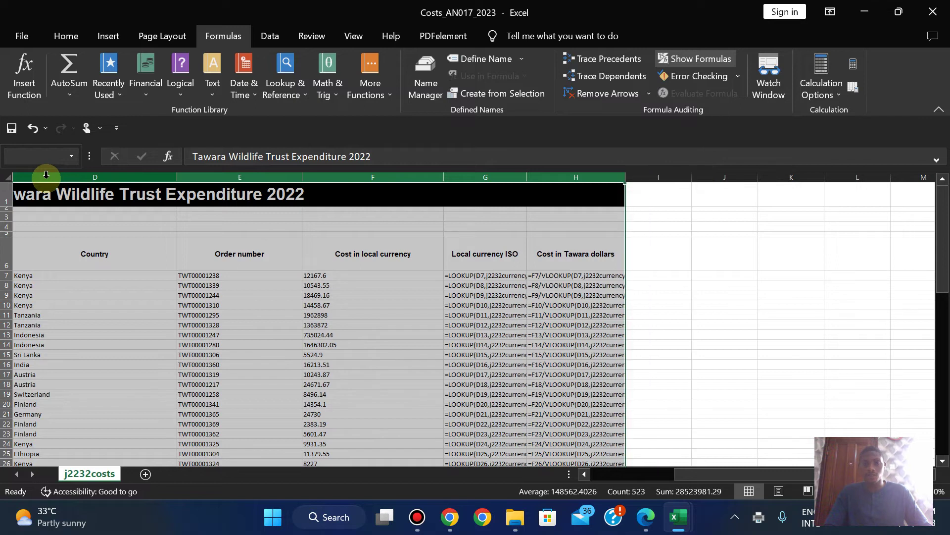
{"action": "double_click", "coordinate": [172, 175]}
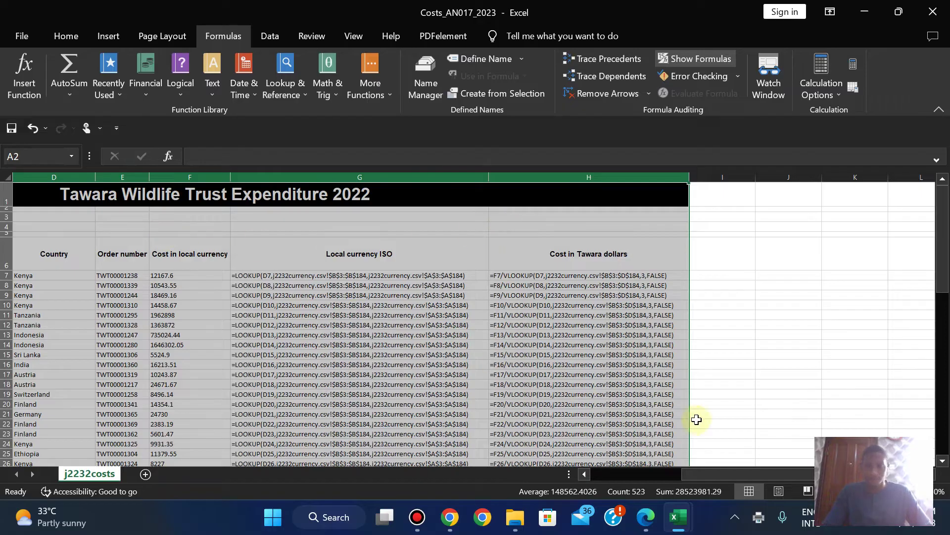
{"action": "left_click_drag", "start_coordinate": [698, 474], "coordinate": [599, 481]}
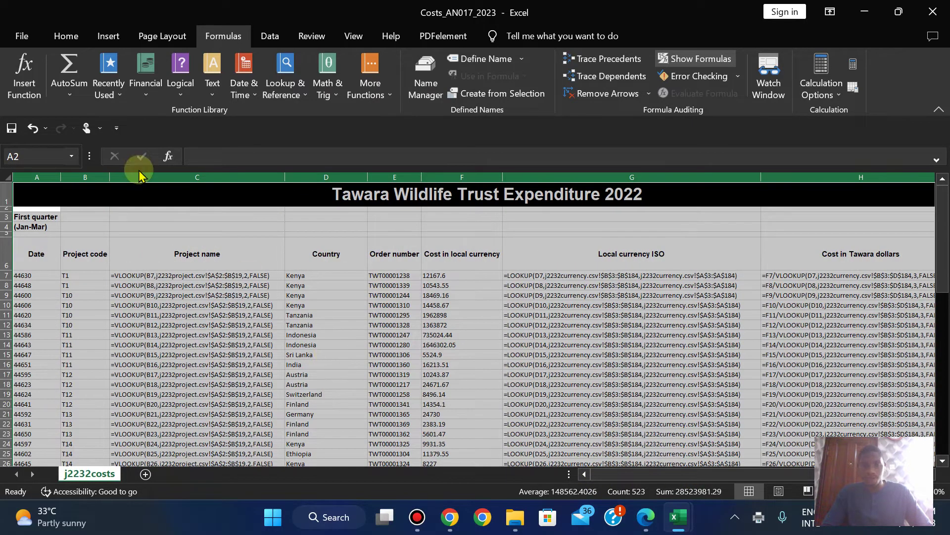
Open the print preview of the formulae sheet and check it against question 10 in the exam paper
{"action": "left_click", "coordinate": [21, 37]}
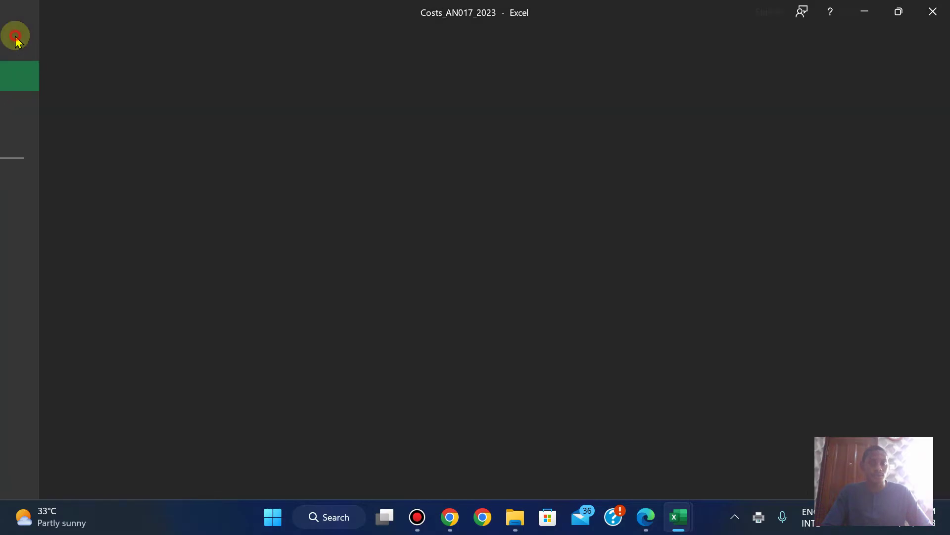
{"action": "left_click", "coordinate": [52, 289]}
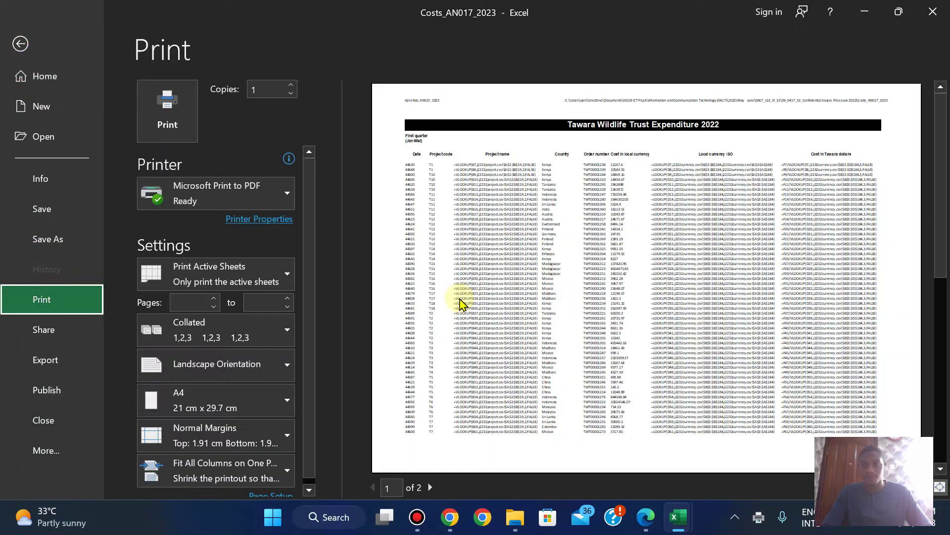
{"action": "left_click", "coordinate": [649, 526]}
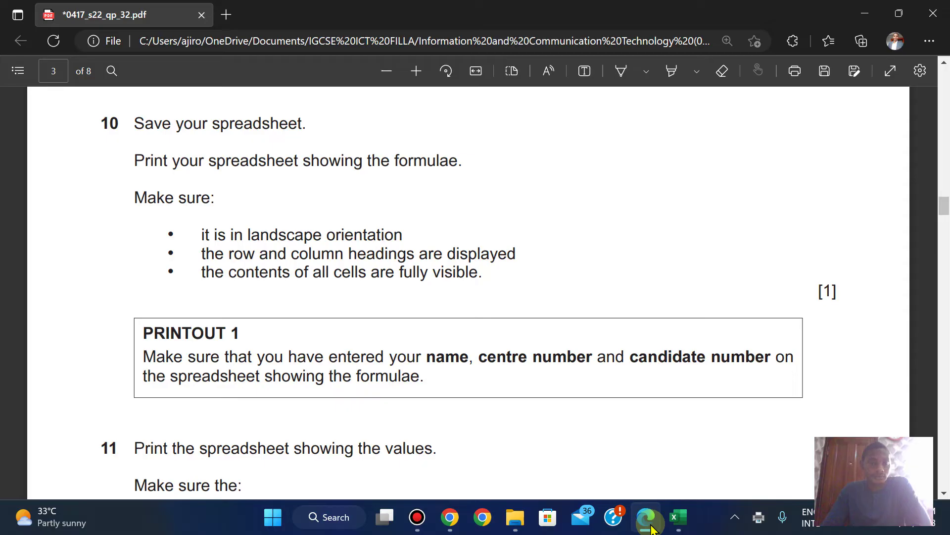
{"action": "left_click", "coordinate": [650, 528]}
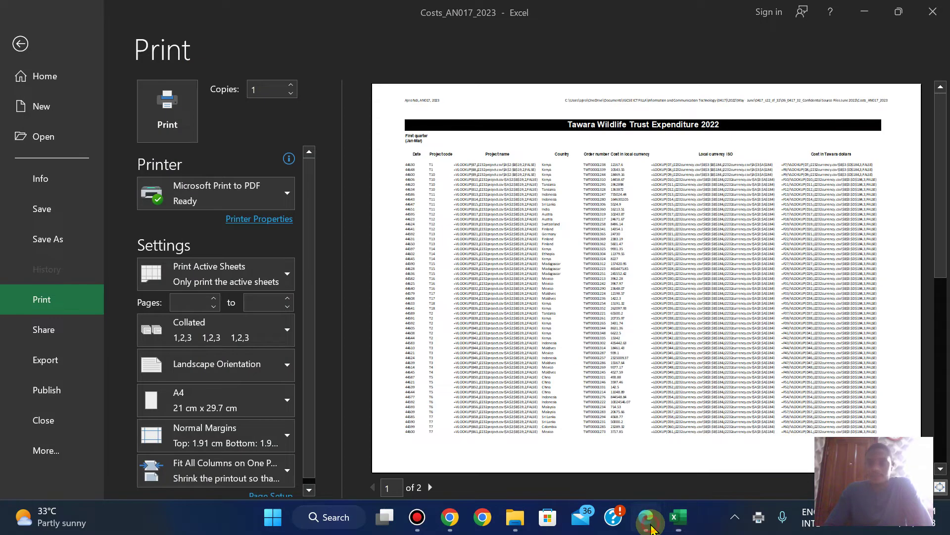
{"action": "left_click", "coordinate": [650, 527]}
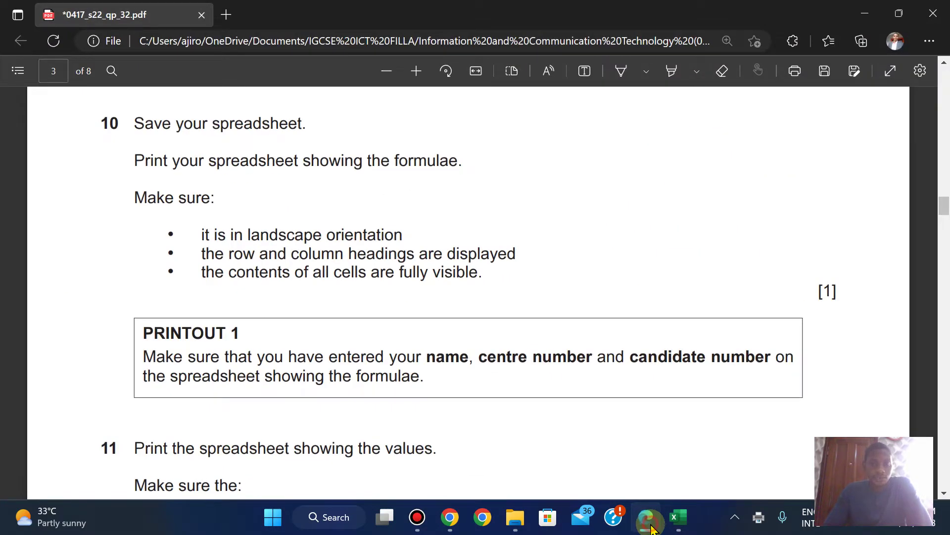
{"action": "left_click", "coordinate": [651, 528]}
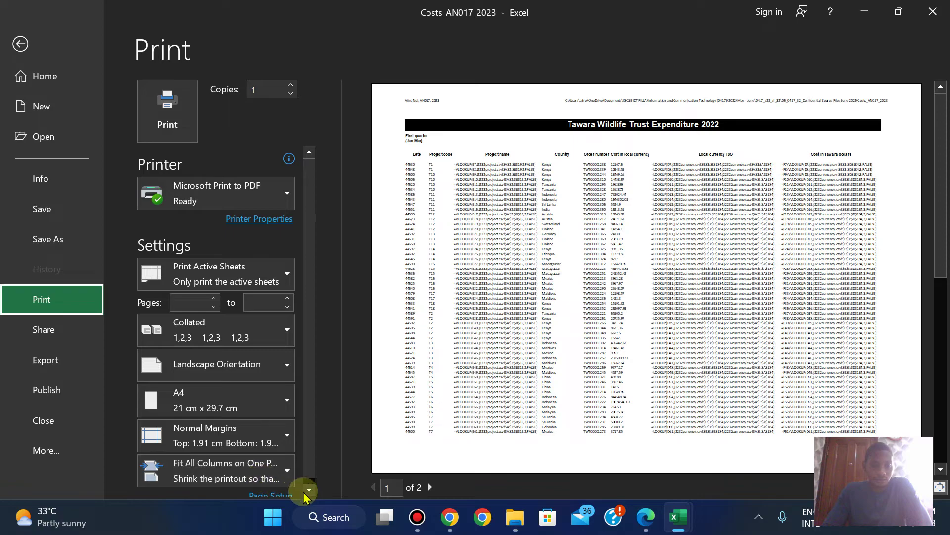
Turn on row and column headings for the formulae printout in the page setup
{"action": "left_click", "coordinate": [308, 490]}
{"action": "left_click", "coordinate": [273, 489]}
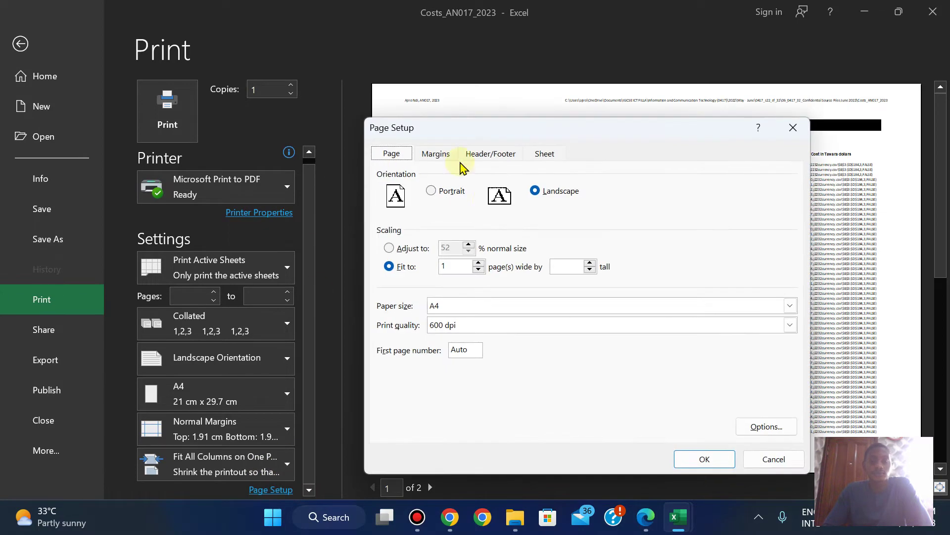
{"action": "left_click", "coordinate": [545, 153]}
{"action": "left_click", "coordinate": [389, 312]}
{"action": "left_click", "coordinate": [705, 459]}
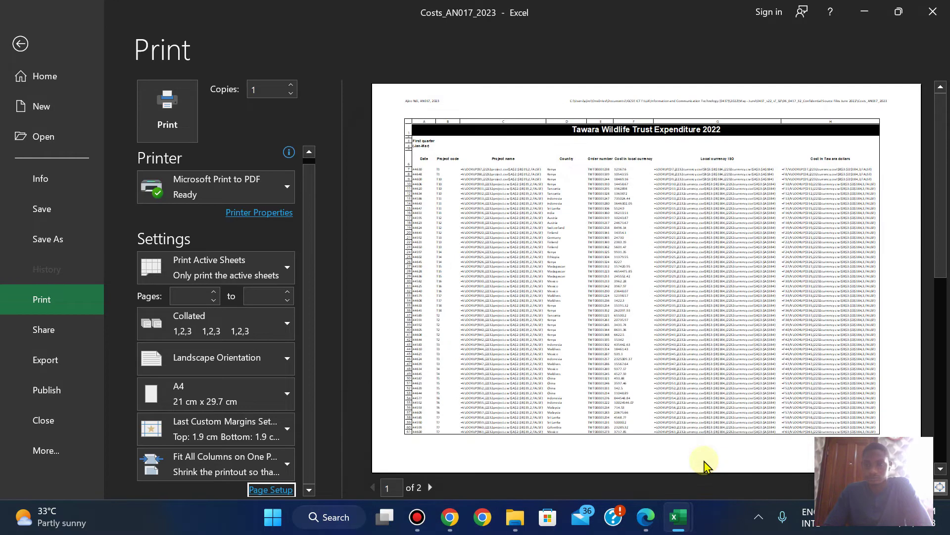
Check both pages of the print preview against the formulae printout requirements of question 10 in the exam paper
{"action": "left_click", "coordinate": [646, 520]}
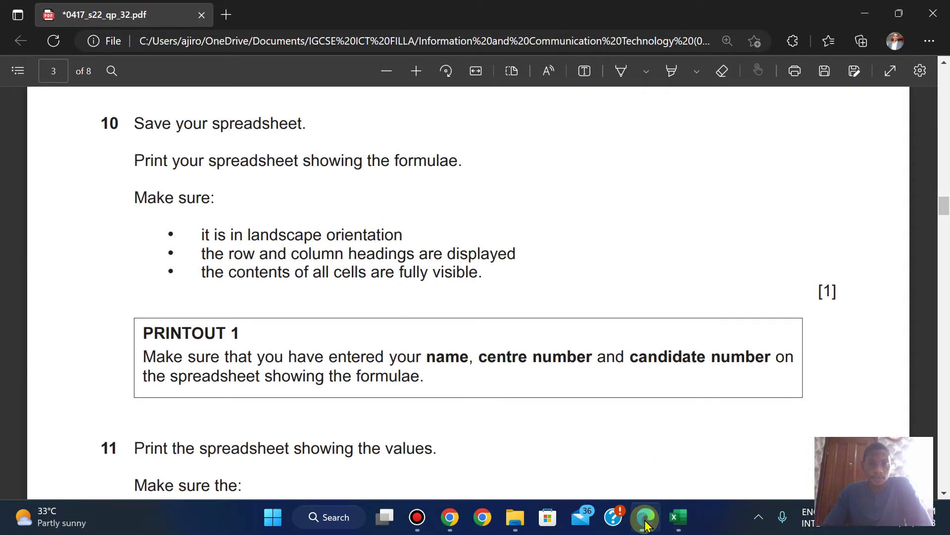
{"action": "left_click", "coordinate": [646, 521]}
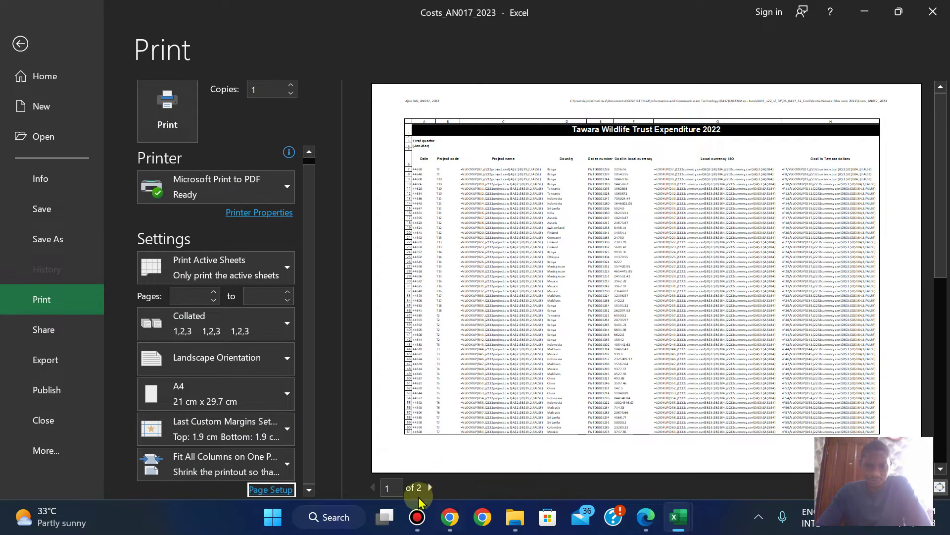
{"action": "left_click", "coordinate": [431, 488]}
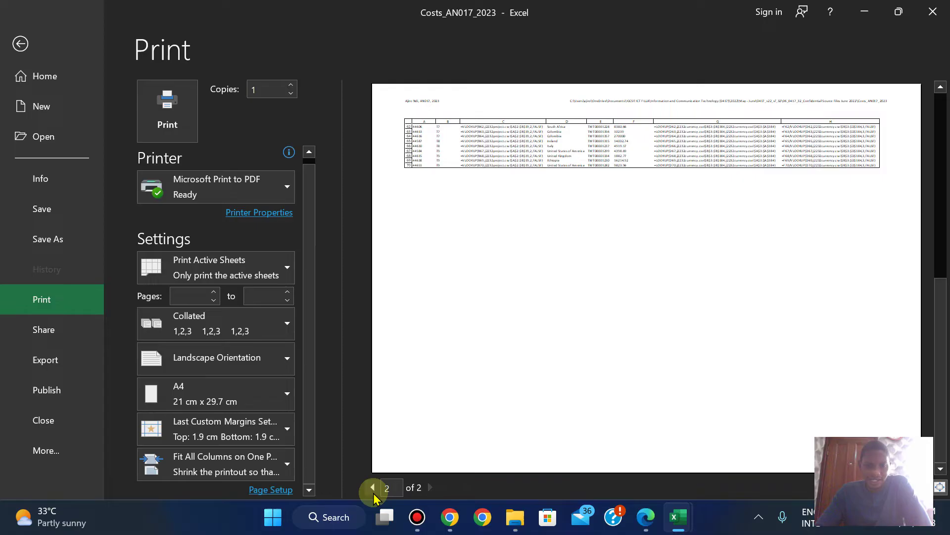
{"action": "left_click", "coordinate": [371, 488]}
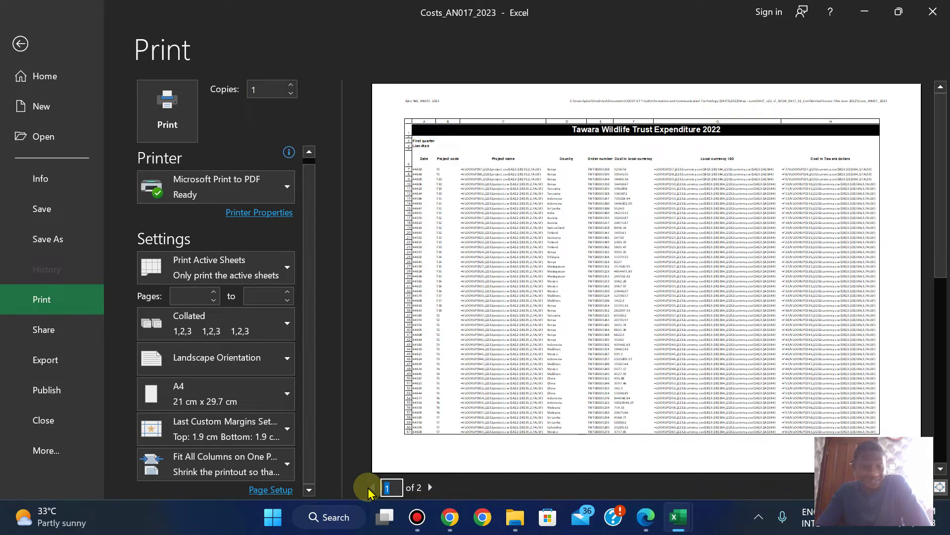
Try printing the formulae sheet with No Scaling and check the preview pages
{"action": "left_click", "coordinate": [227, 460]}
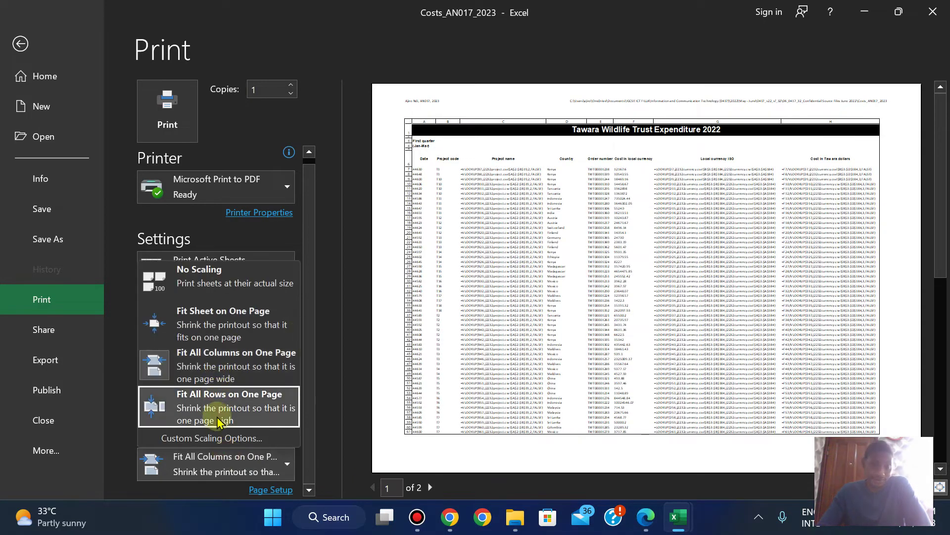
{"action": "left_click", "coordinate": [218, 274]}
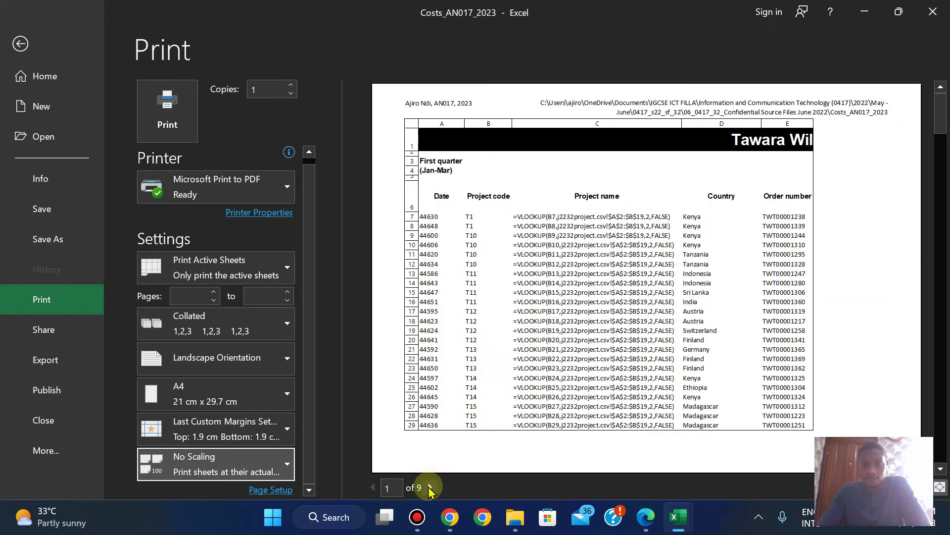
{"action": "left_click", "coordinate": [429, 487]}
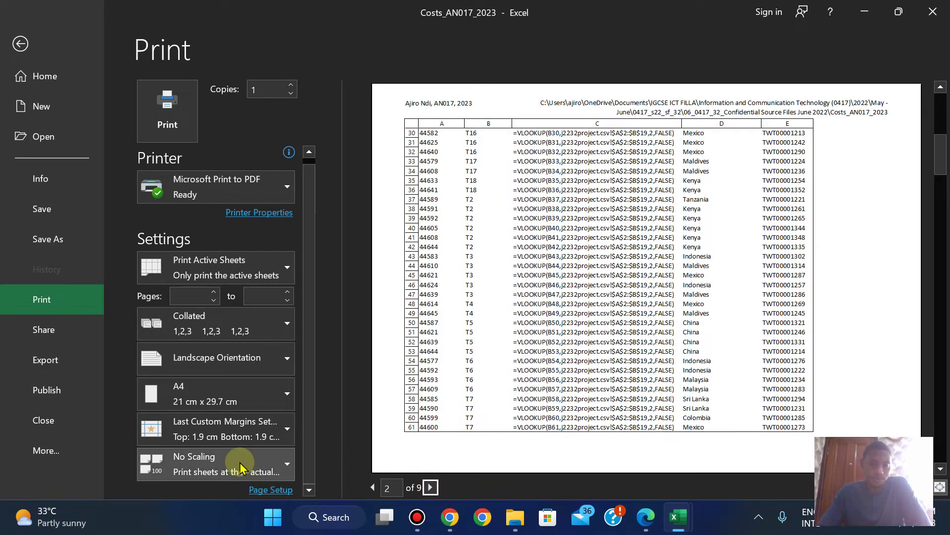
Try fitting the formulae printout to 1 page wide by 2 tall and check the preview pages
{"action": "left_click", "coordinate": [271, 490]}
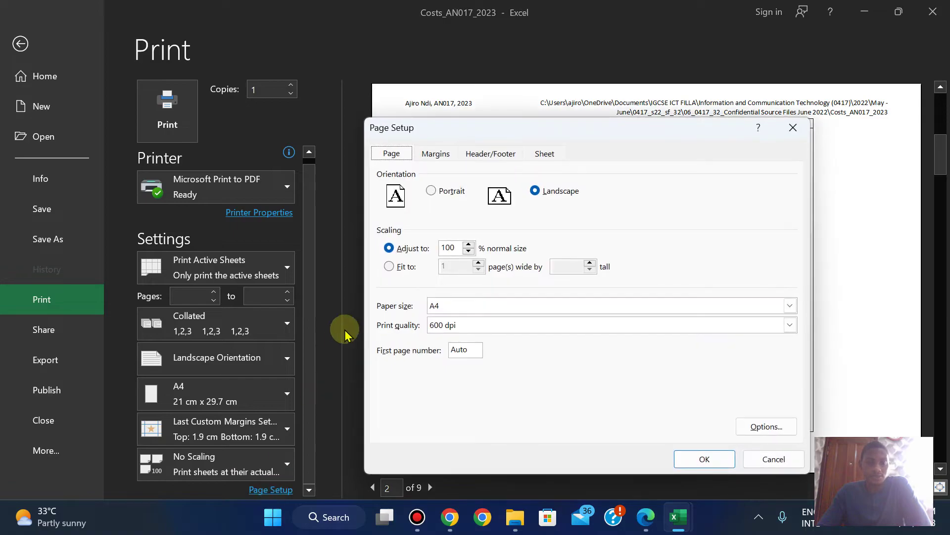
{"action": "left_click", "coordinate": [389, 266]}
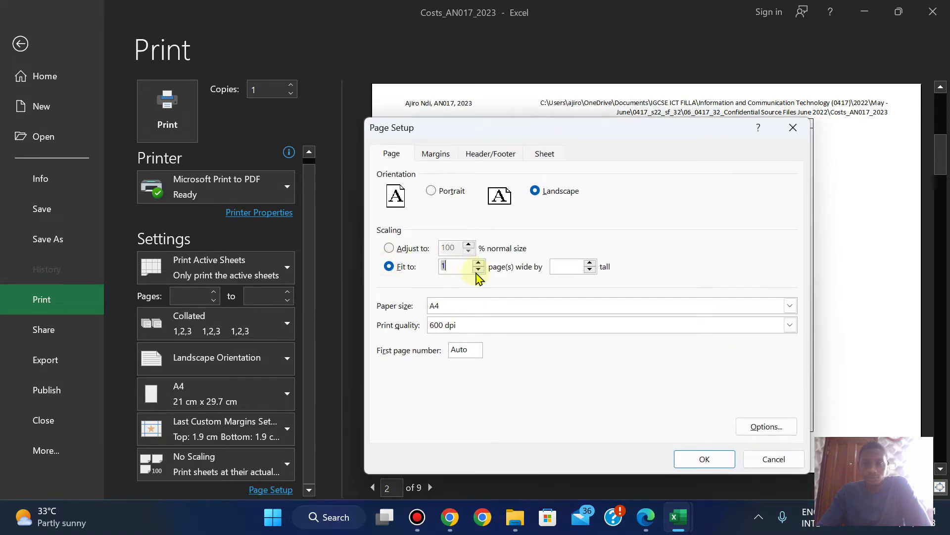
{"action": "left_click", "coordinate": [568, 266]}
{"action": "type", "text": "2"}
{"action": "left_click", "coordinate": [688, 459]}
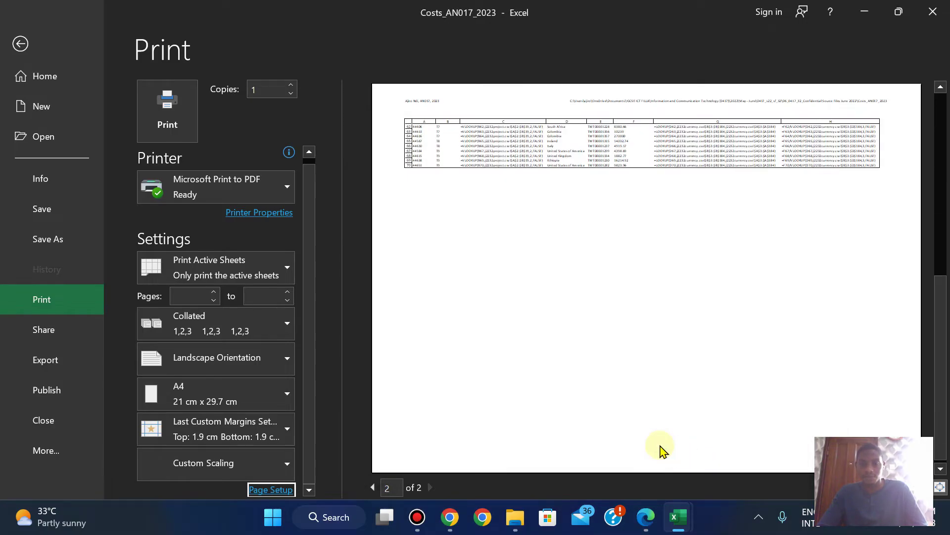
{"action": "left_click", "coordinate": [369, 488]}
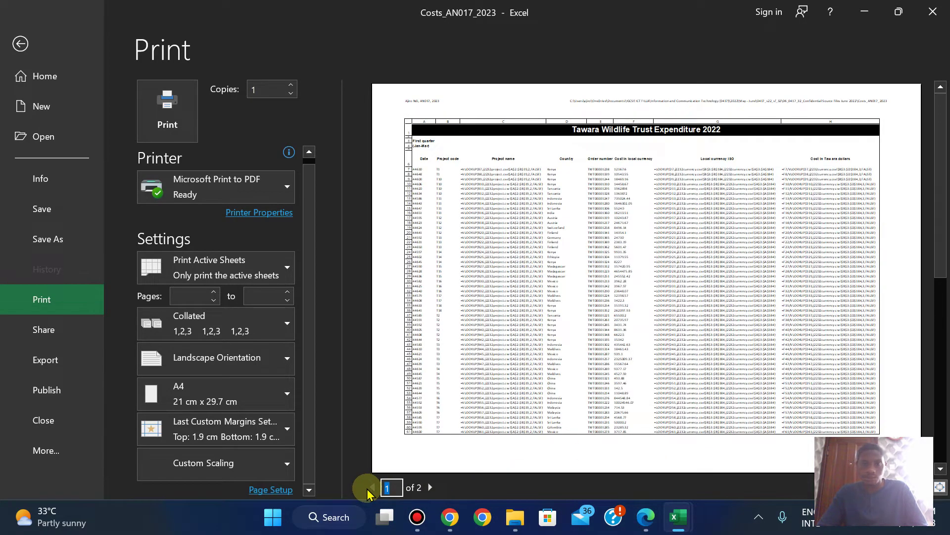
Try fitting the formulae printout to 2 pages wide in the page setup
{"action": "left_click", "coordinate": [271, 489]}
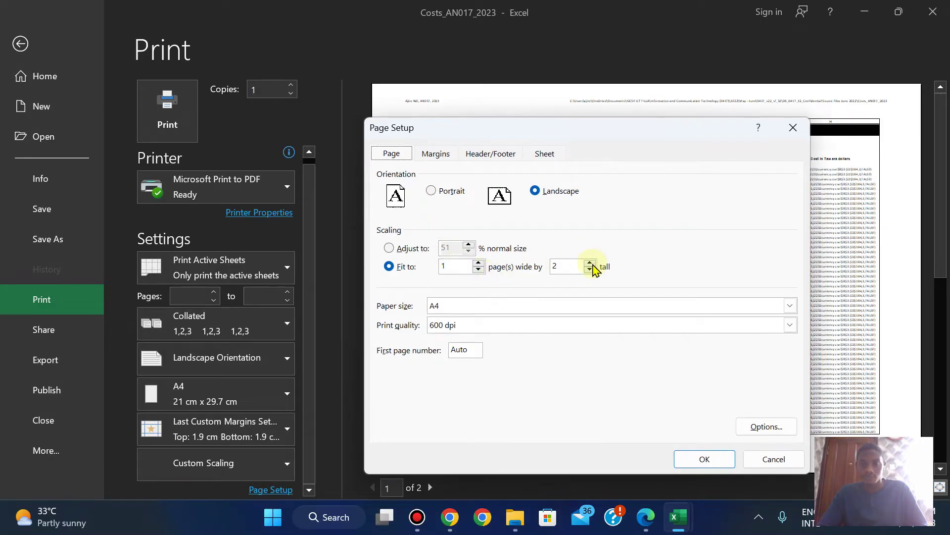
{"action": "left_click", "coordinate": [685, 461]}
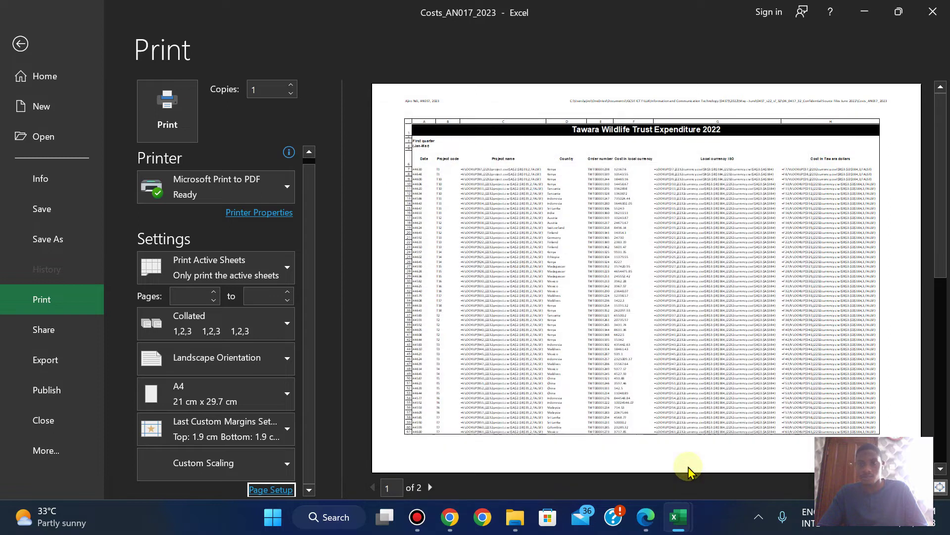
{"action": "left_click", "coordinate": [272, 489]}
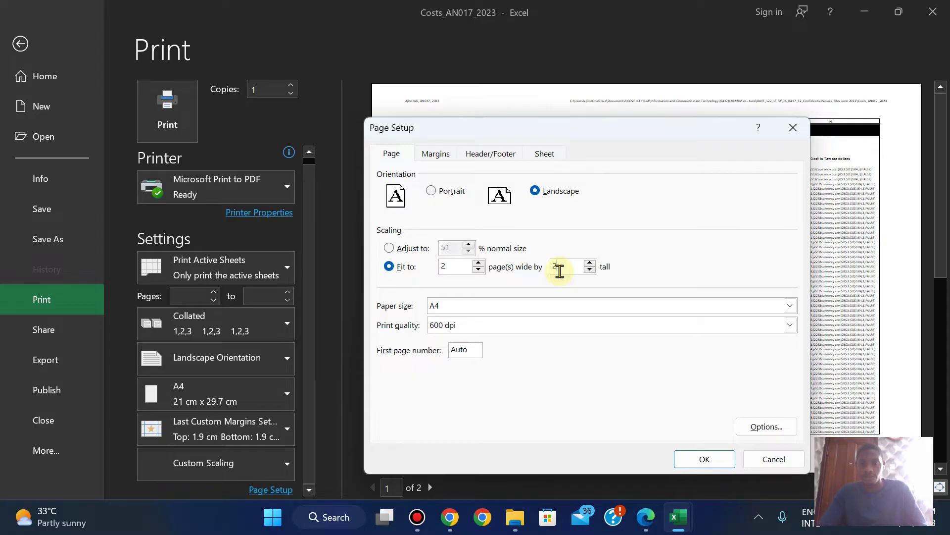
{"action": "left_click", "coordinate": [691, 459]}
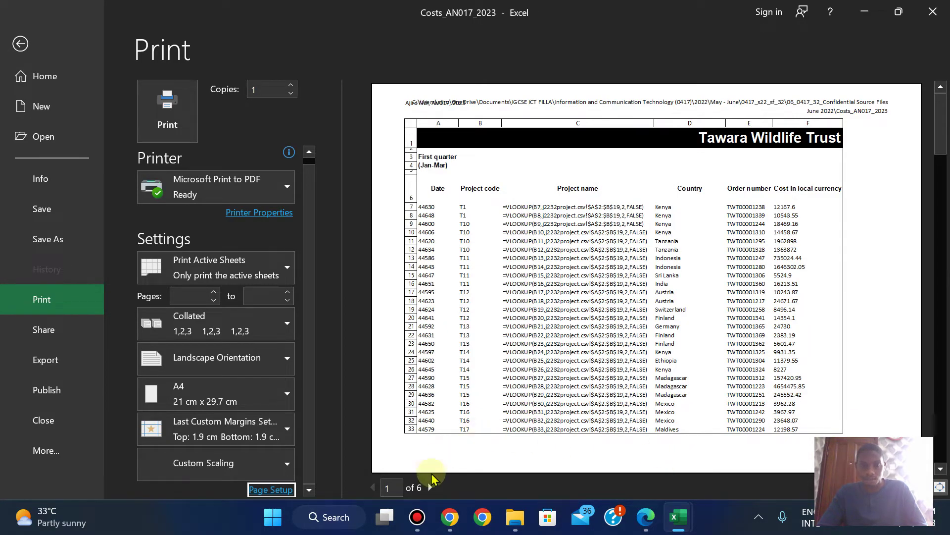
Page through the whole two-page-wide print preview to examine how the columns and rows are split
{"action": "left_click", "coordinate": [428, 492]}
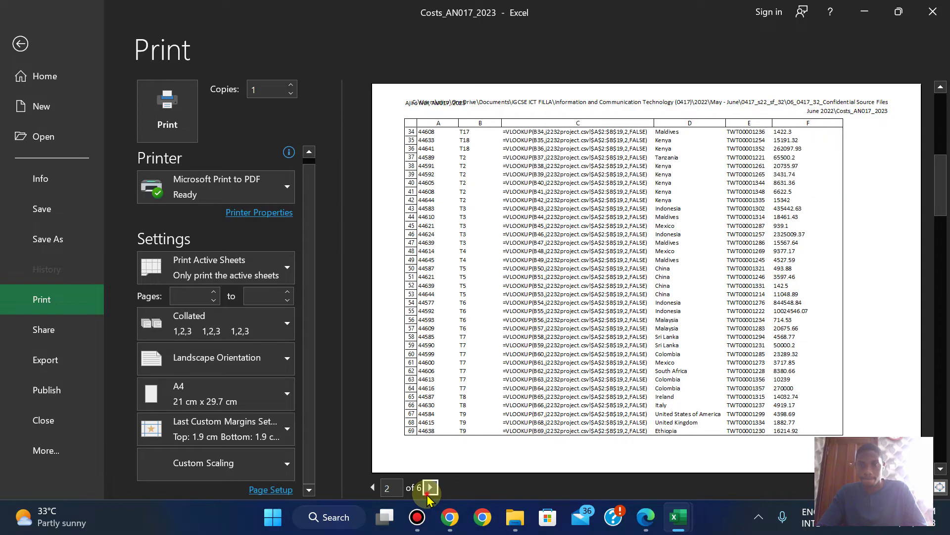
{"action": "left_click", "coordinate": [430, 488]}
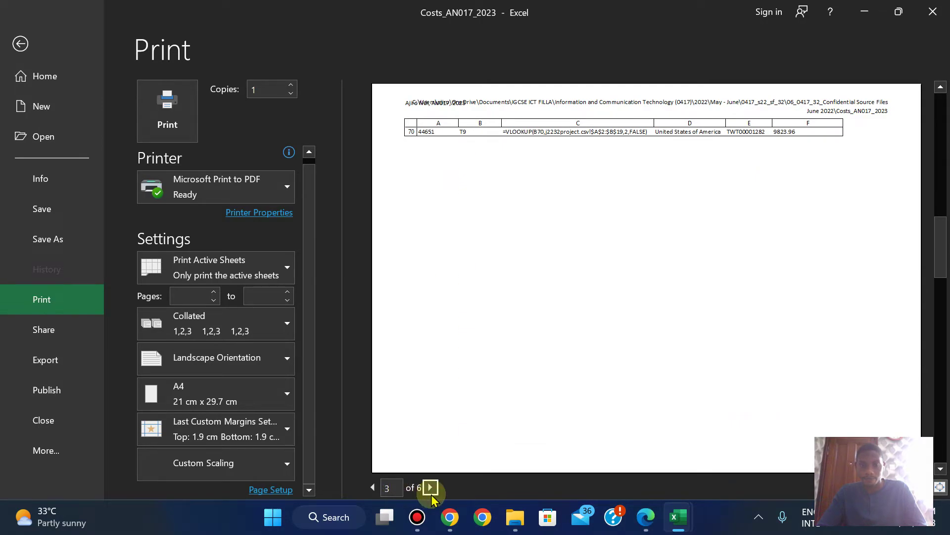
{"action": "left_click", "coordinate": [431, 488]}
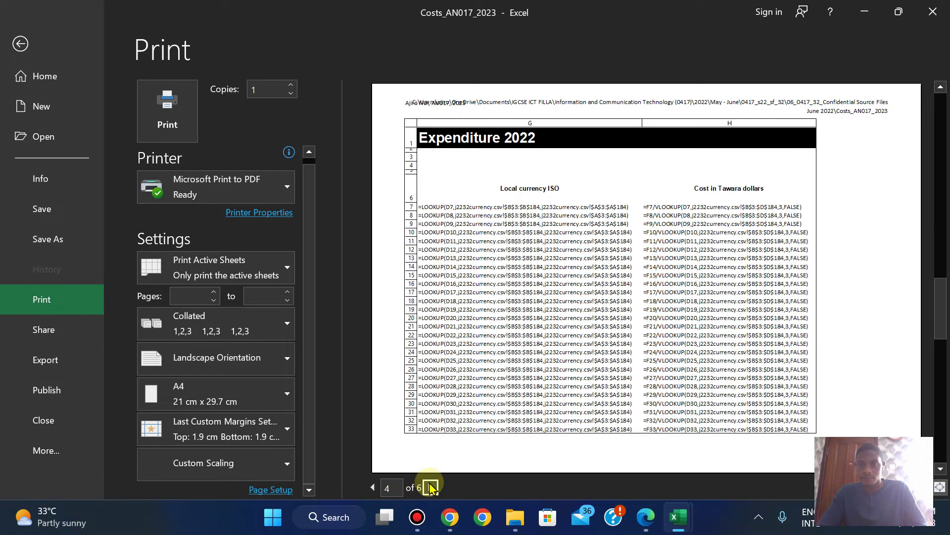
{"action": "left_click", "coordinate": [430, 488]}
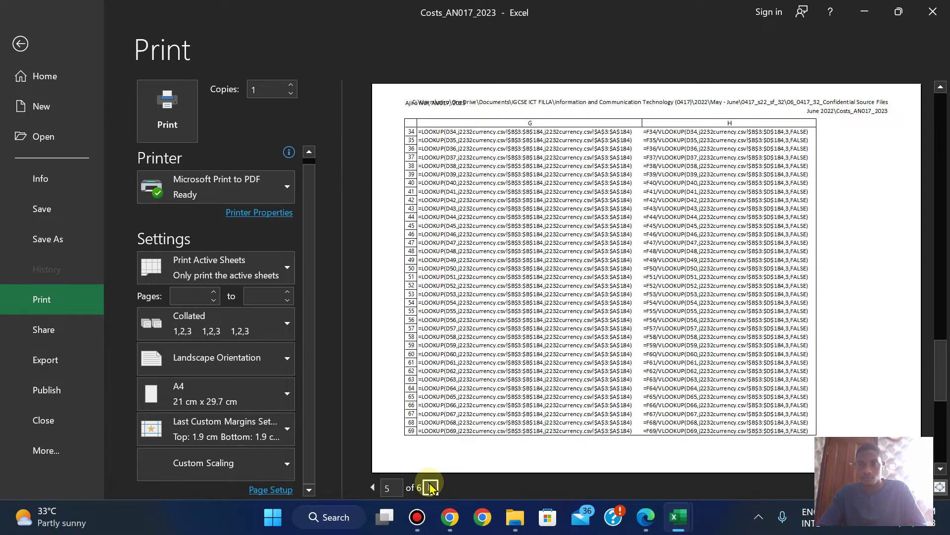
{"action": "left_click", "coordinate": [430, 488]}
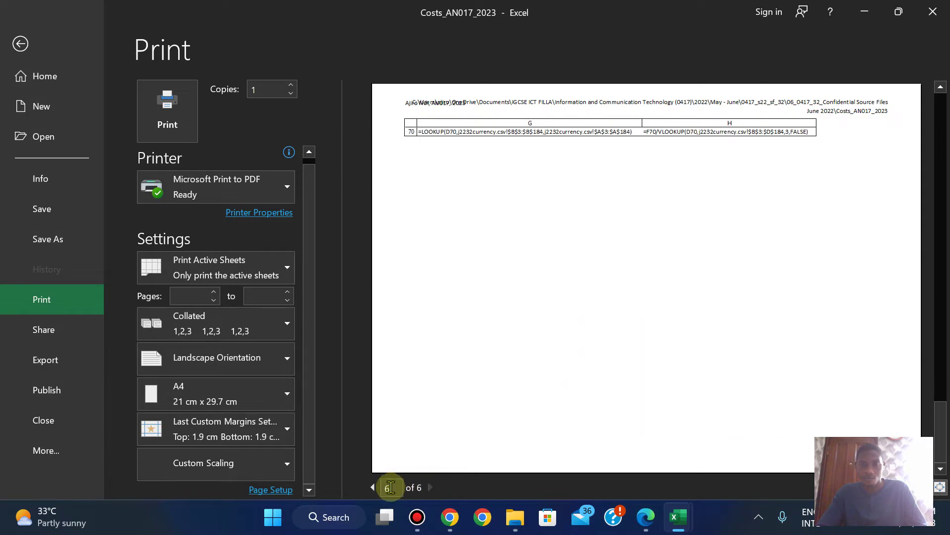
{"action": "left_click", "coordinate": [374, 488]}
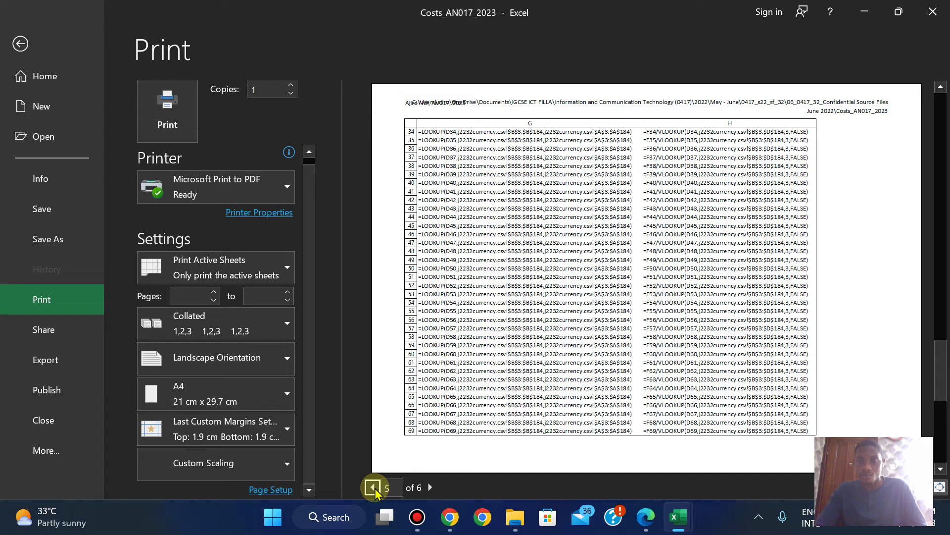
{"action": "left_click", "coordinate": [271, 489]}
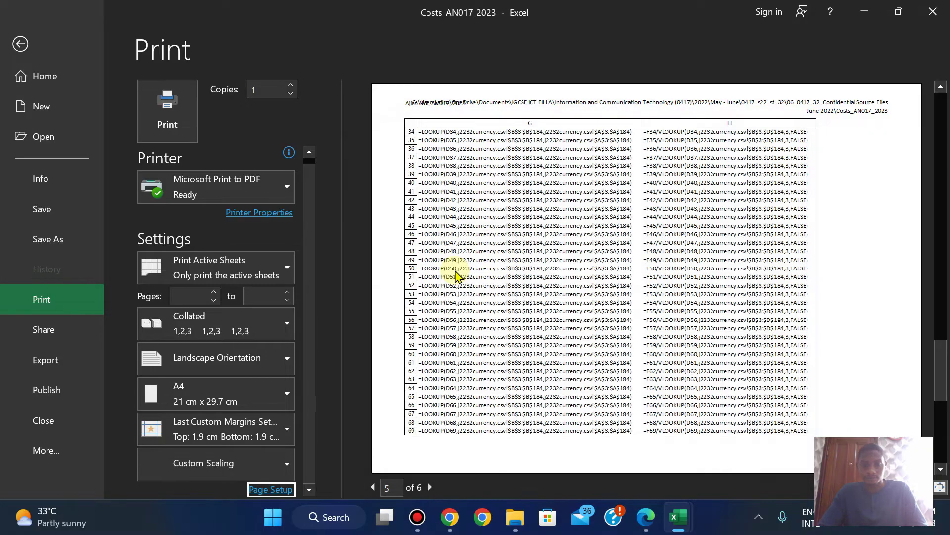
{"action": "left_click", "coordinate": [430, 488]}
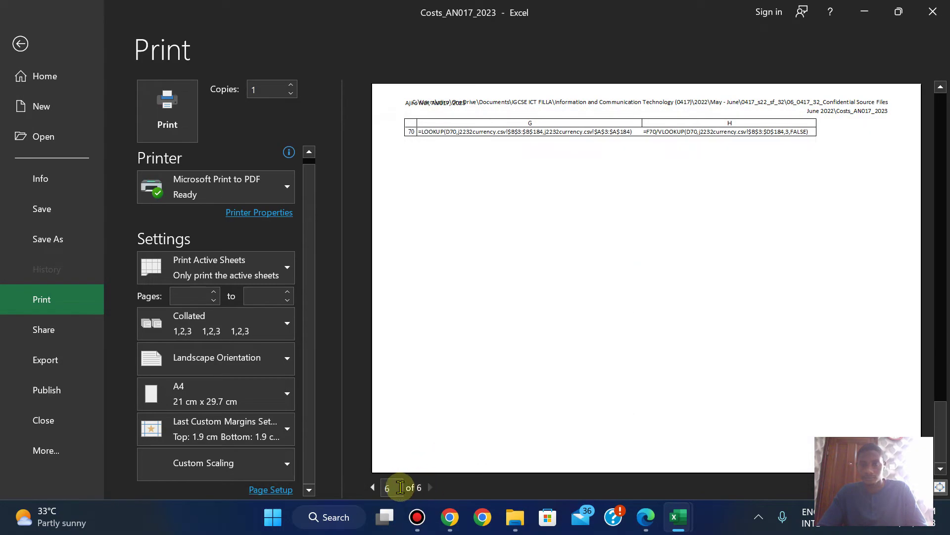
{"action": "left_click", "coordinate": [373, 488]}
{"action": "left_click", "coordinate": [373, 489]}
{"action": "left_click", "coordinate": [373, 488]}
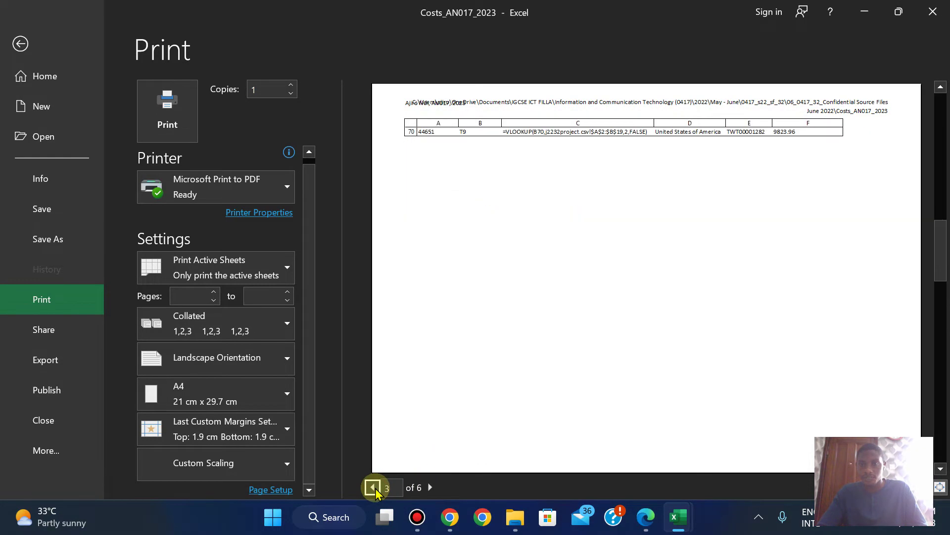
{"action": "left_click", "coordinate": [373, 488]}
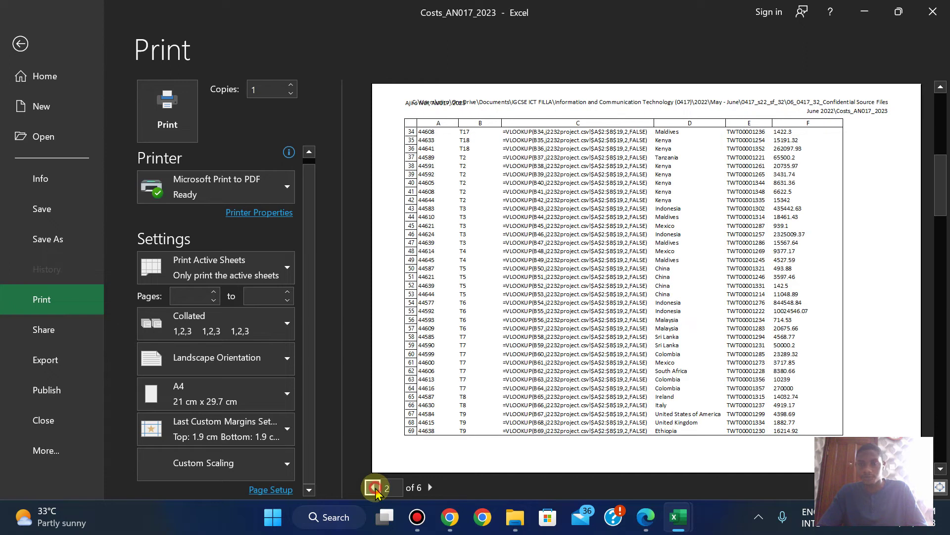
{"action": "left_click", "coordinate": [374, 488]}
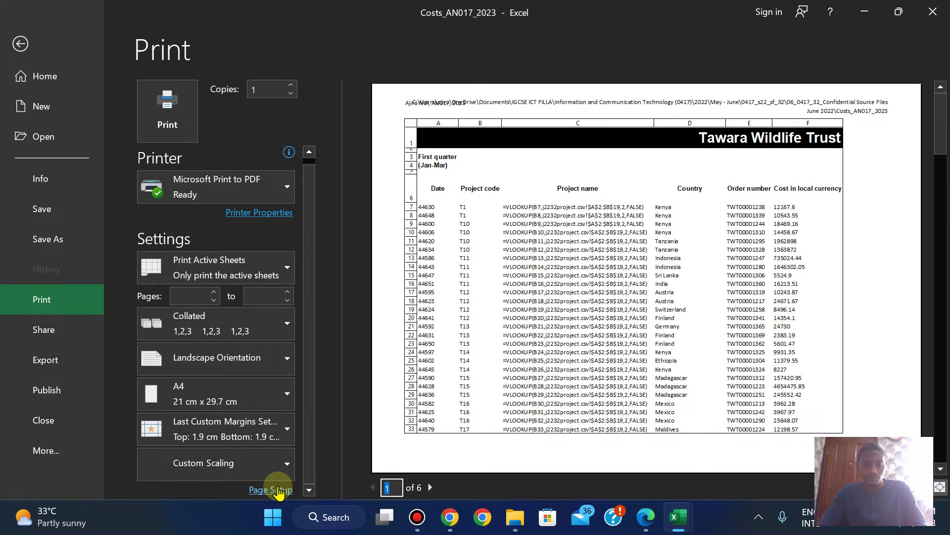
Try fitting the formulae printout to 3 pages wide by 3 tall and check the preview pages
{"action": "left_click", "coordinate": [267, 489]}
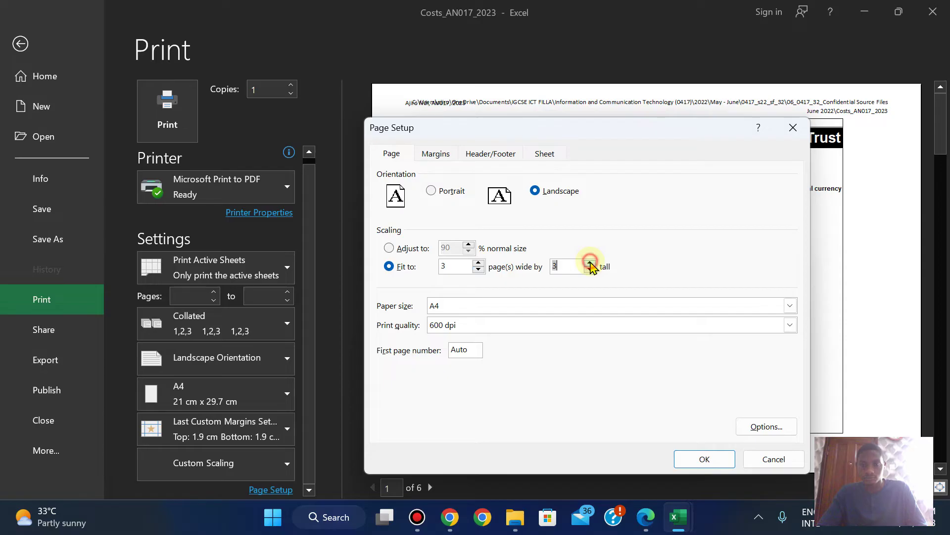
{"action": "left_click", "coordinate": [683, 460]}
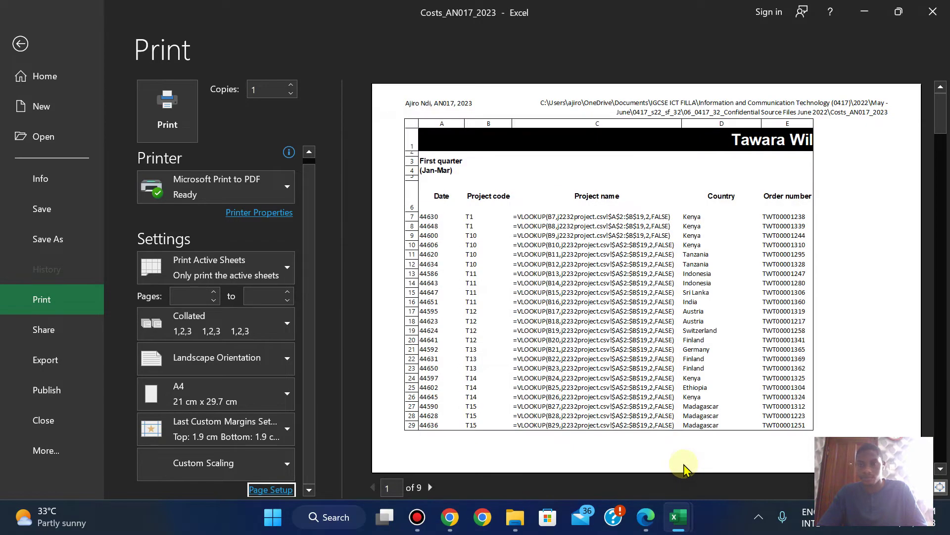
{"action": "left_click", "coordinate": [430, 488]}
{"action": "left_click", "coordinate": [431, 488]}
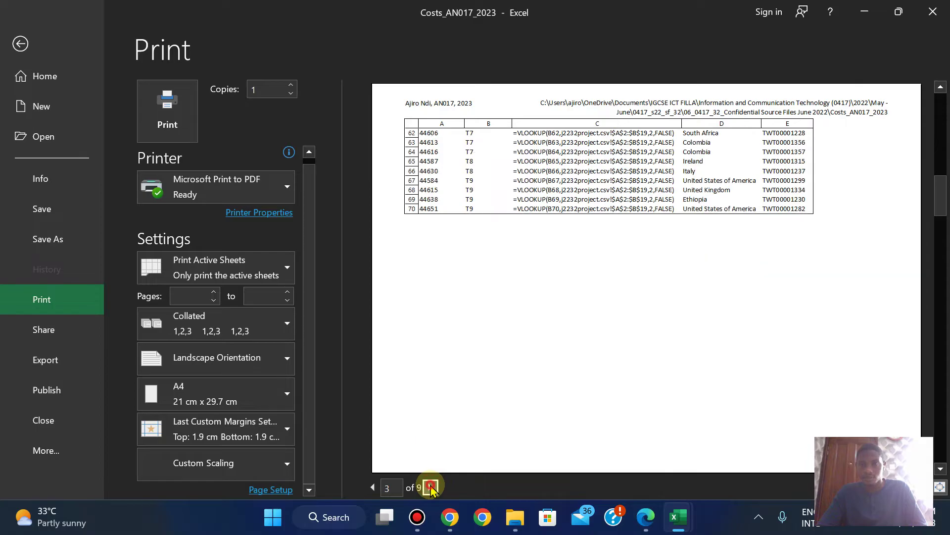
{"action": "left_click", "coordinate": [431, 488]}
{"action": "left_click", "coordinate": [431, 488]}
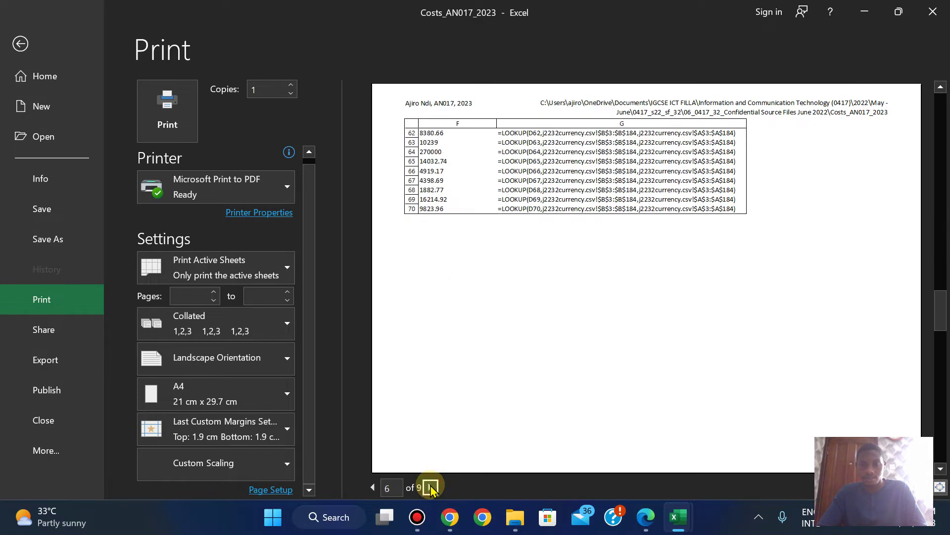
Fit the formulae printout to 1 page wide by 3 tall and return to the first preview page
{"action": "left_click", "coordinate": [268, 490]}
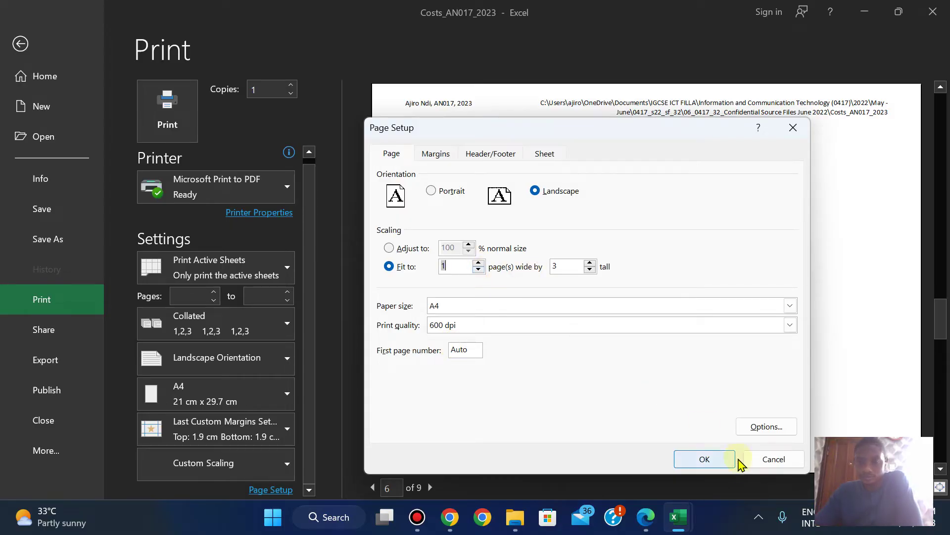
{"action": "left_click", "coordinate": [715, 459]}
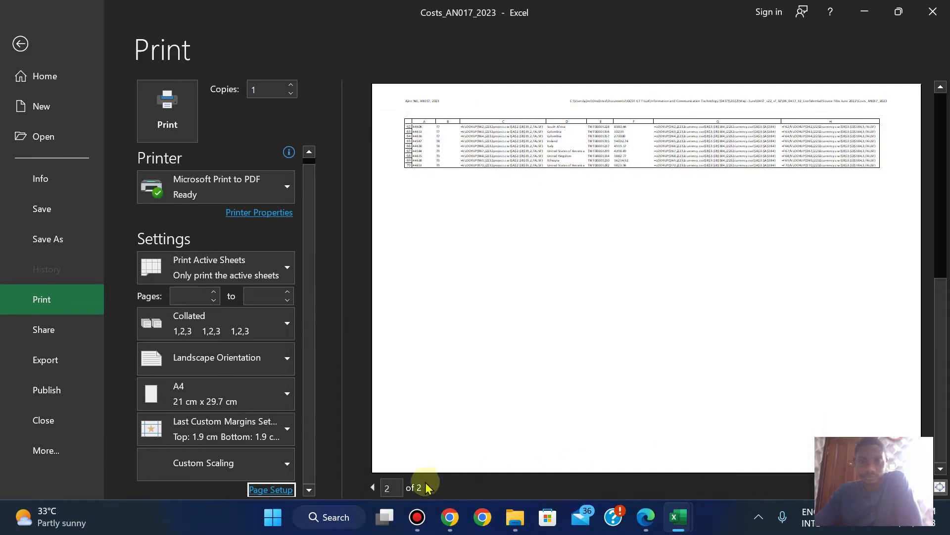
{"action": "left_click", "coordinate": [373, 488]}
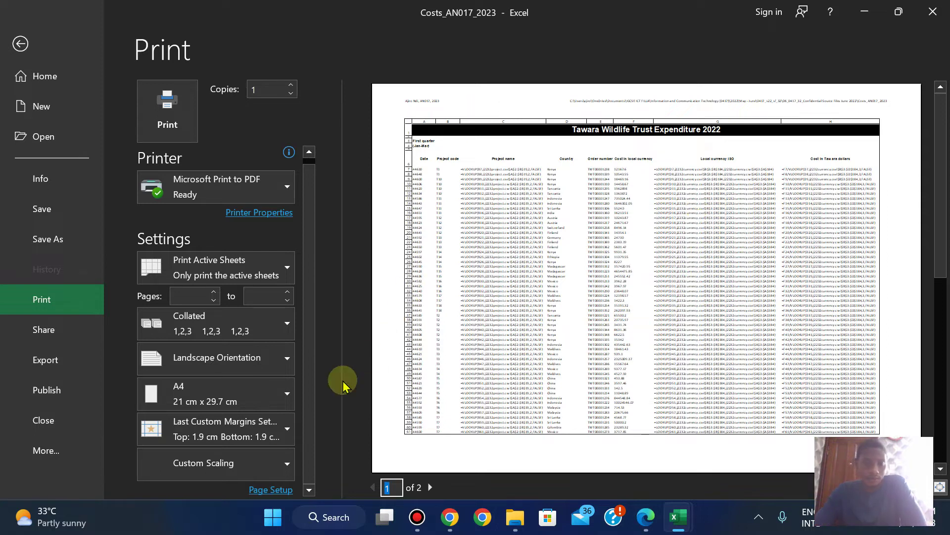
Fit the landscape formulae printout to 2 pages wide by 2 pages tall
{"action": "left_click", "coordinate": [276, 490]}
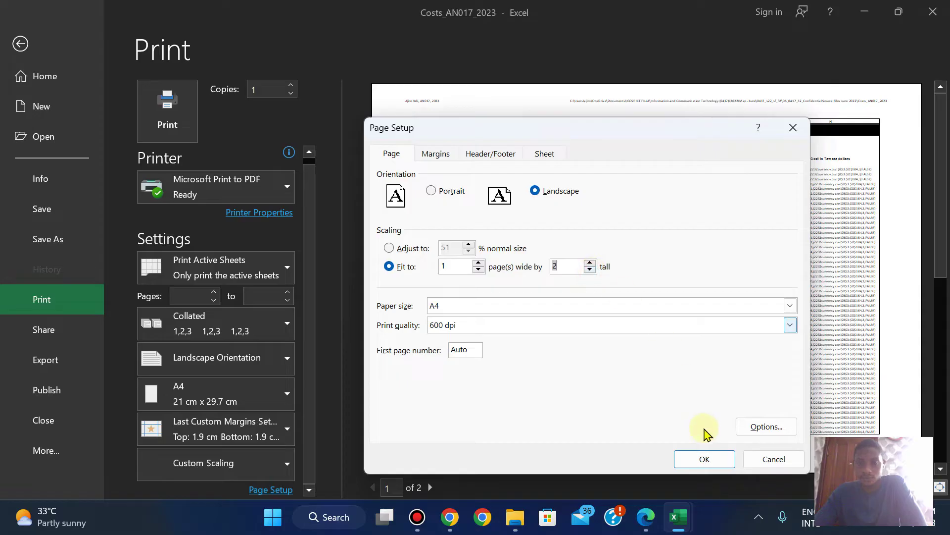
{"action": "left_click", "coordinate": [695, 459]}
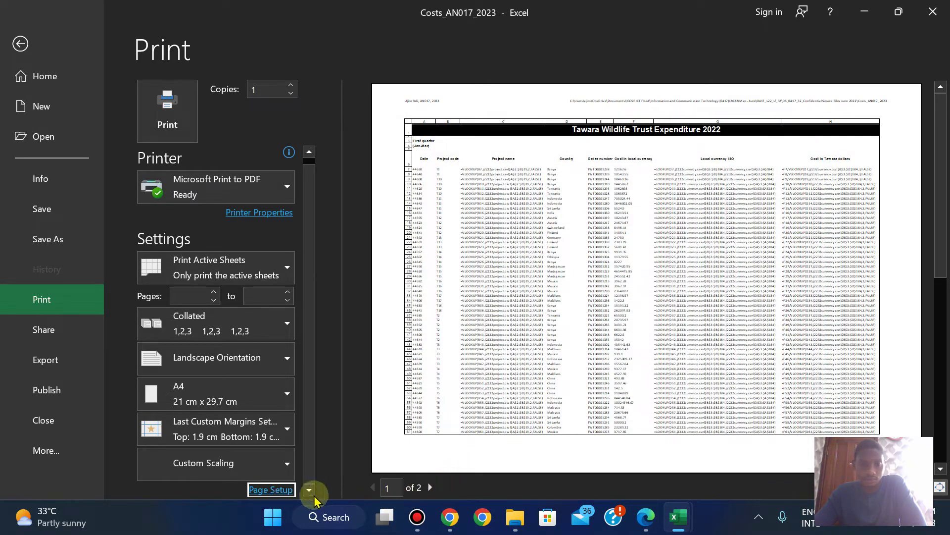
{"action": "left_click", "coordinate": [267, 490]}
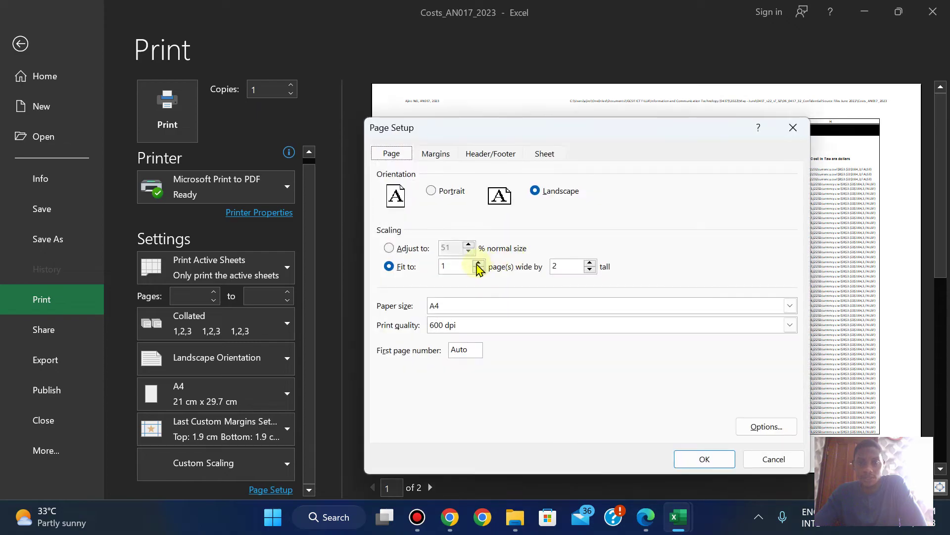
{"action": "left_click", "coordinate": [704, 457]}
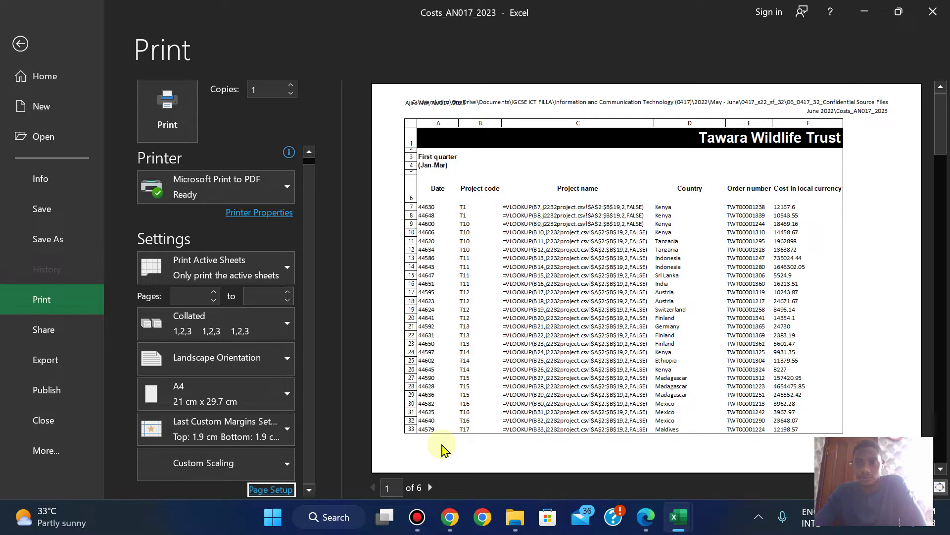
Page forward and back through the print preview to examine how the formula columns and rows split across the pages
{"action": "left_click", "coordinate": [429, 488]}
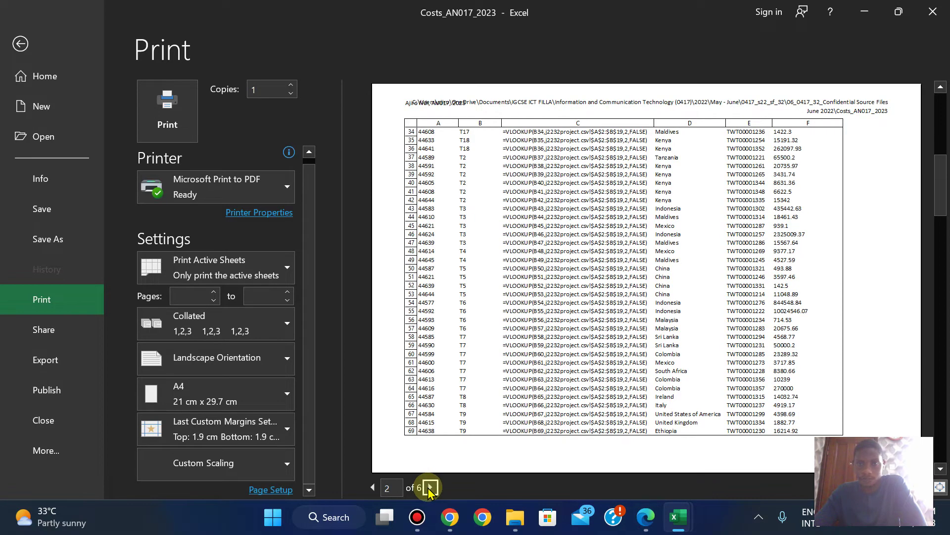
{"action": "left_click", "coordinate": [429, 489]}
{"action": "left_click", "coordinate": [430, 489]}
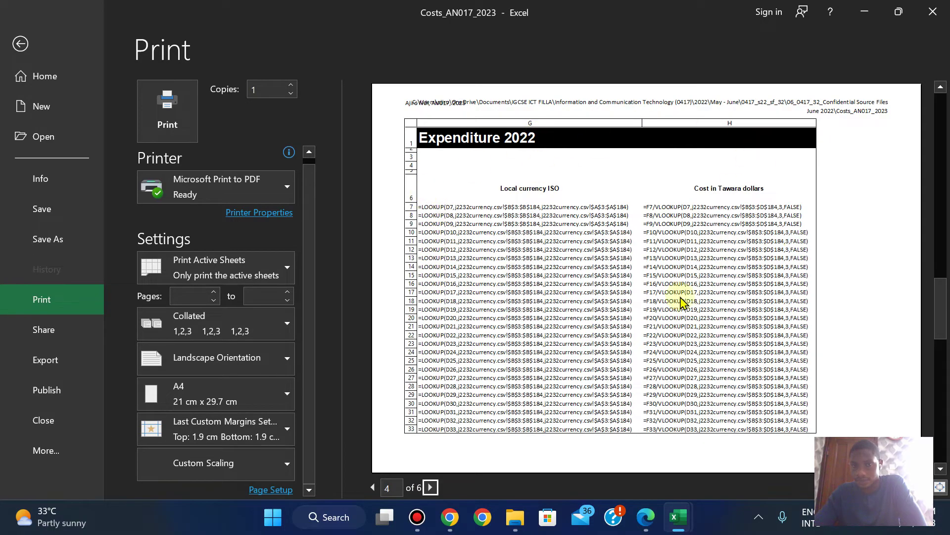
{"action": "left_click", "coordinate": [430, 488]}
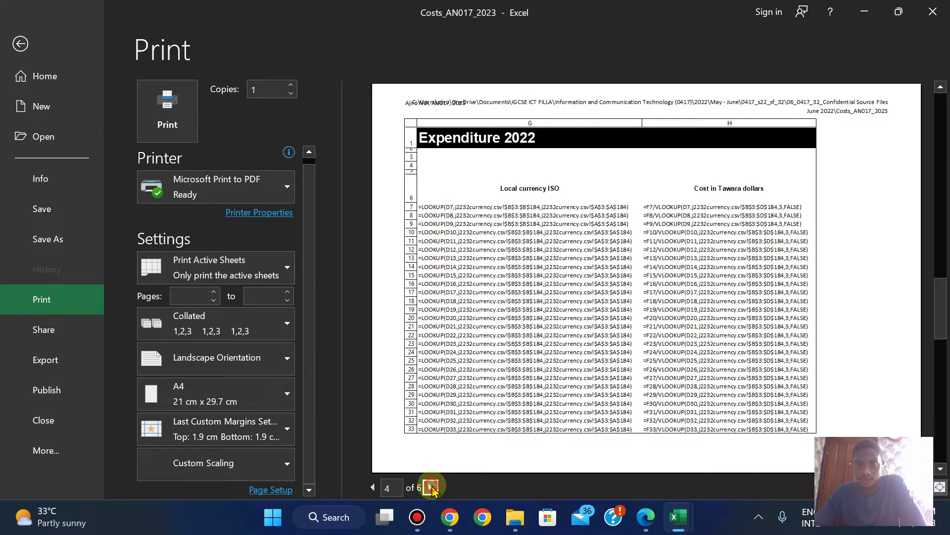
{"action": "left_click", "coordinate": [431, 488]}
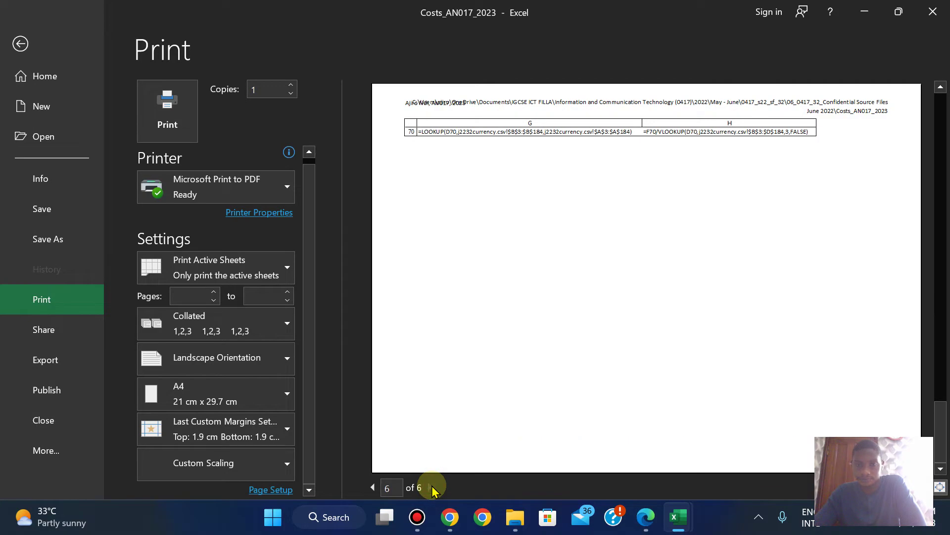
{"action": "left_click", "coordinate": [372, 488]}
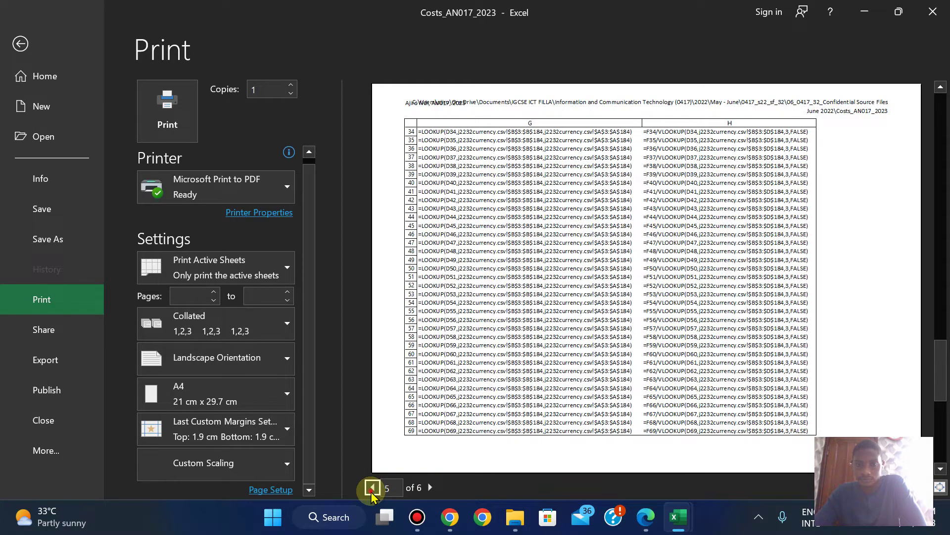
{"action": "left_click", "coordinate": [372, 488]}
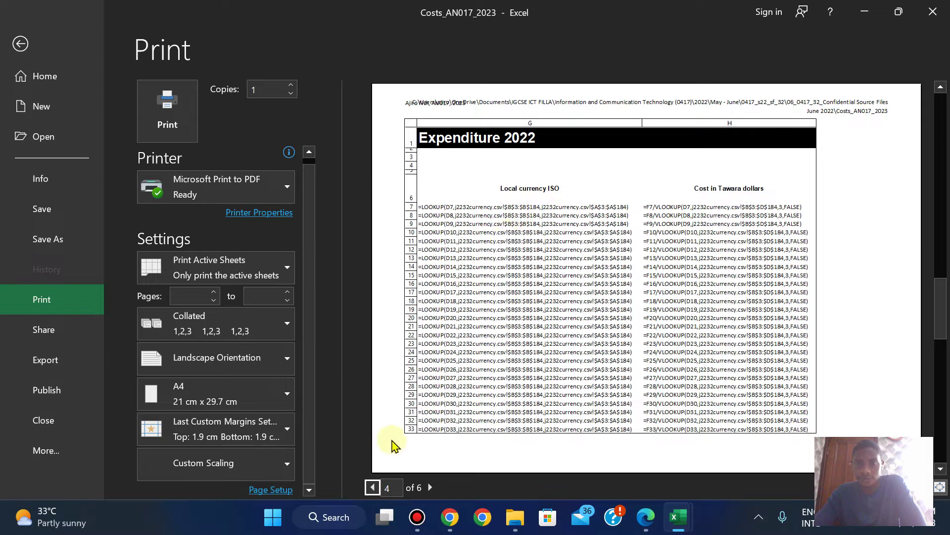
{"action": "left_click", "coordinate": [373, 488]}
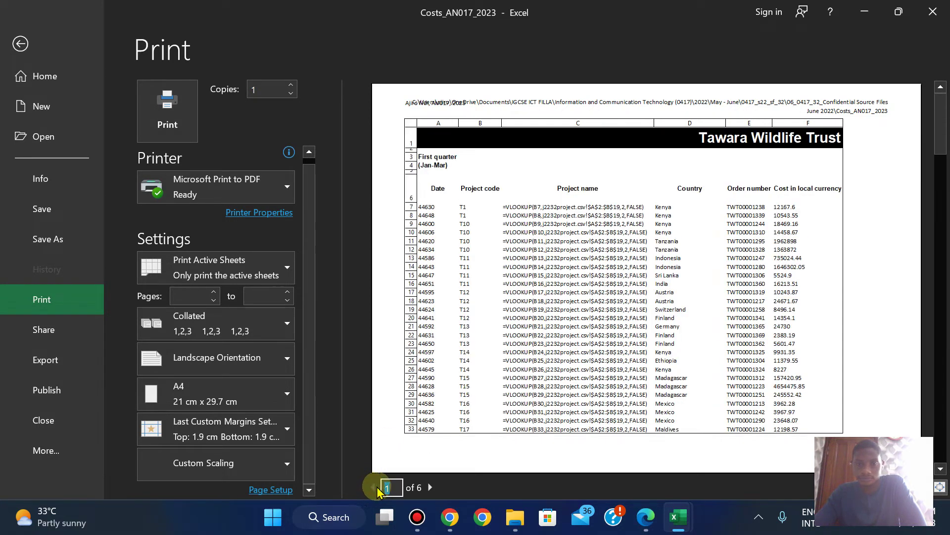
{"action": "left_click", "coordinate": [430, 488]}
{"action": "left_click", "coordinate": [430, 488]}
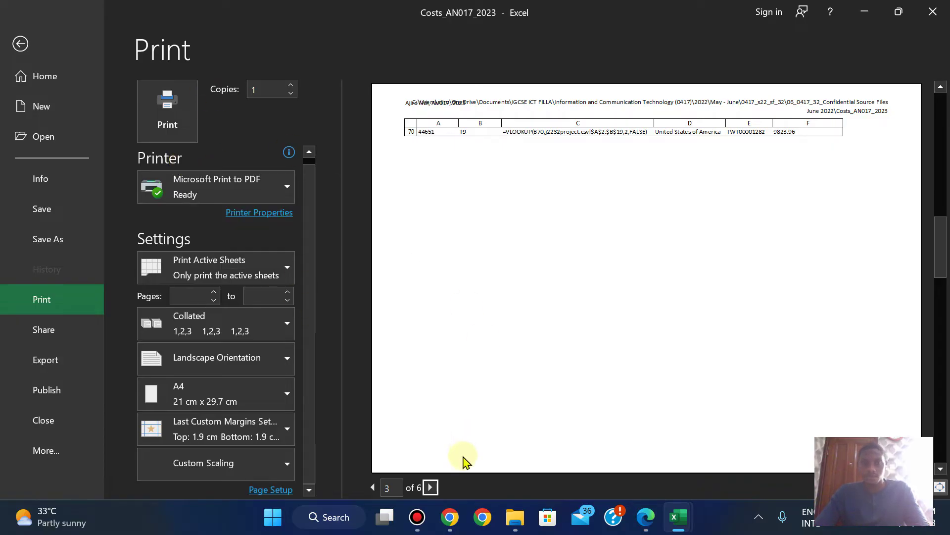
{"action": "left_click", "coordinate": [430, 489]}
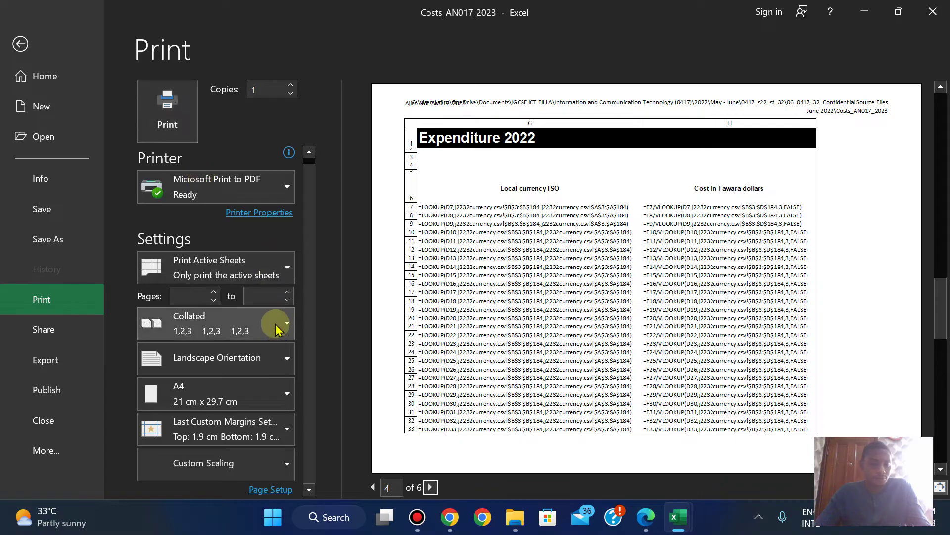
Try fitting the formulae printout to 3 pages tall and to 1 page tall, and return it to 2 pages tall
{"action": "left_click", "coordinate": [273, 491]}
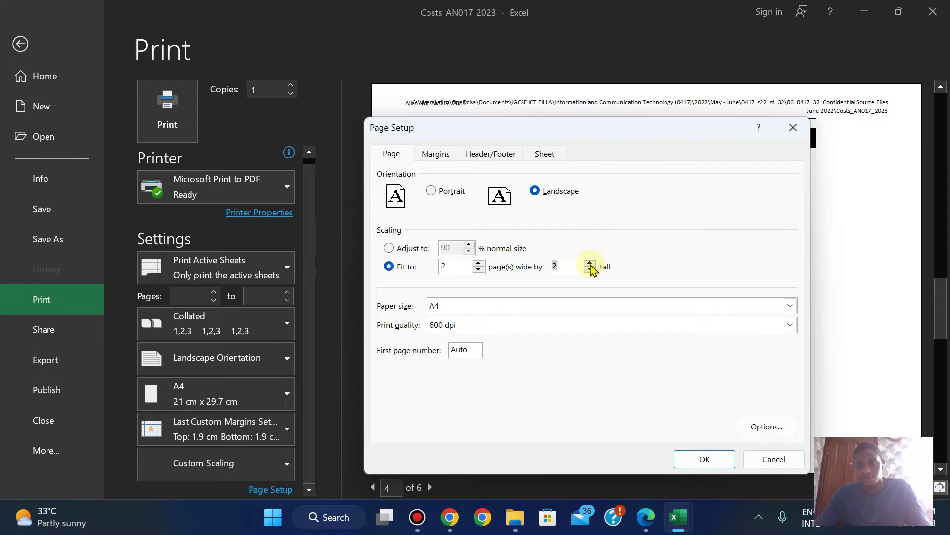
{"action": "left_click", "coordinate": [687, 459]}
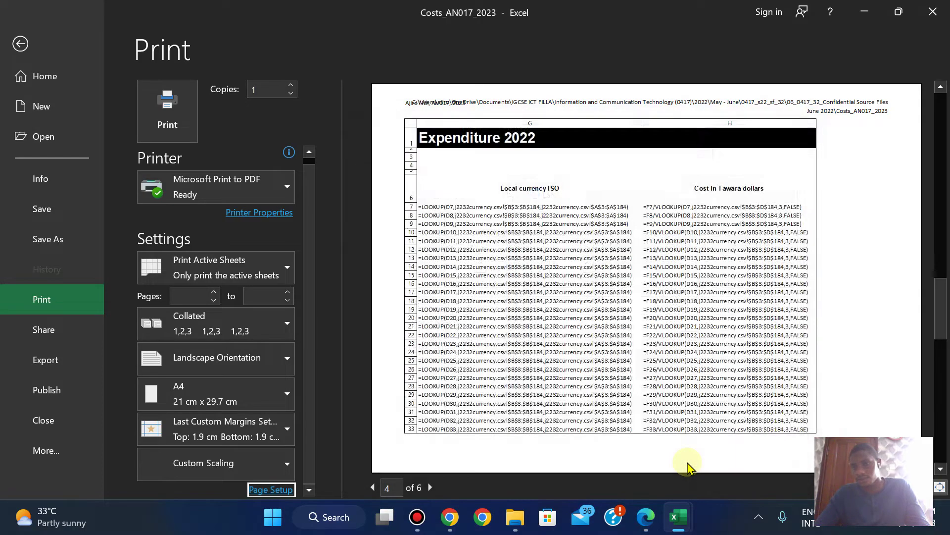
{"action": "left_click", "coordinate": [268, 491]}
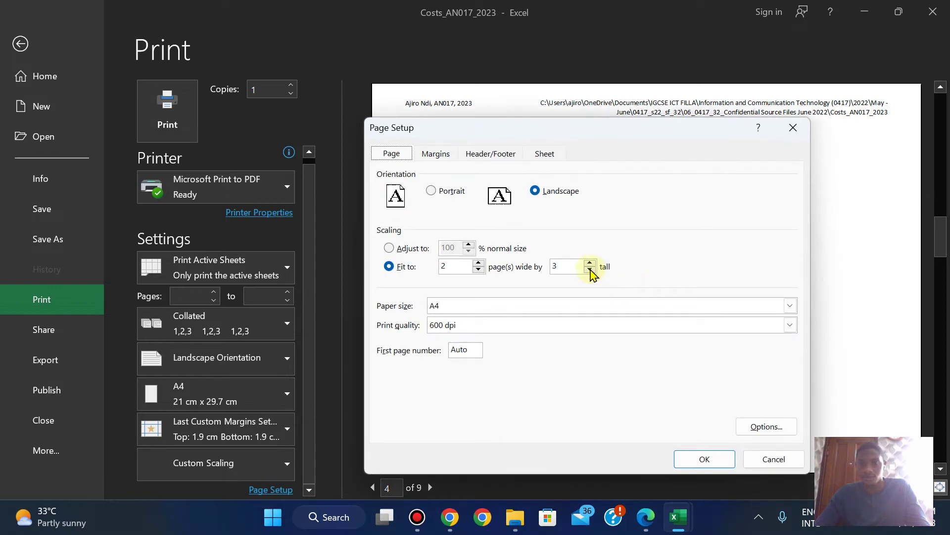
{"action": "left_click", "coordinate": [697, 458]}
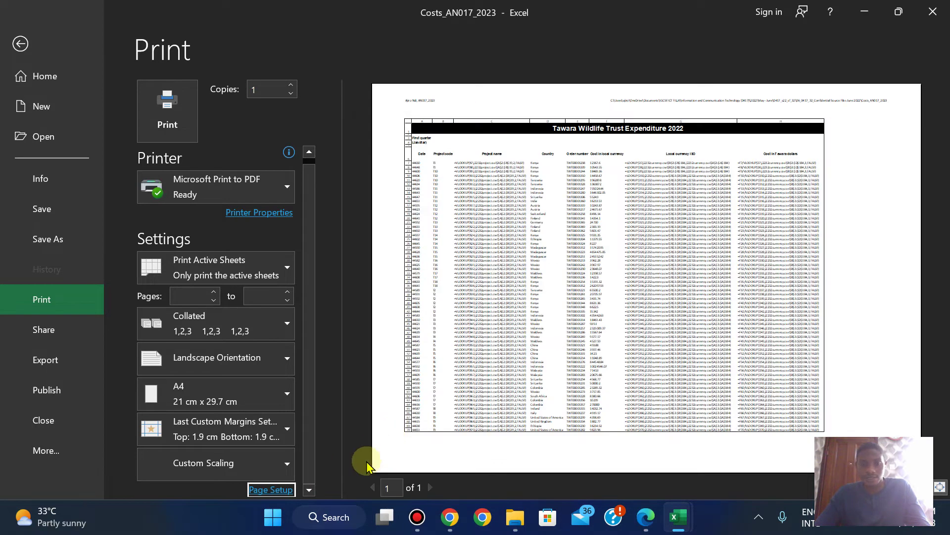
{"action": "left_click", "coordinate": [271, 489]}
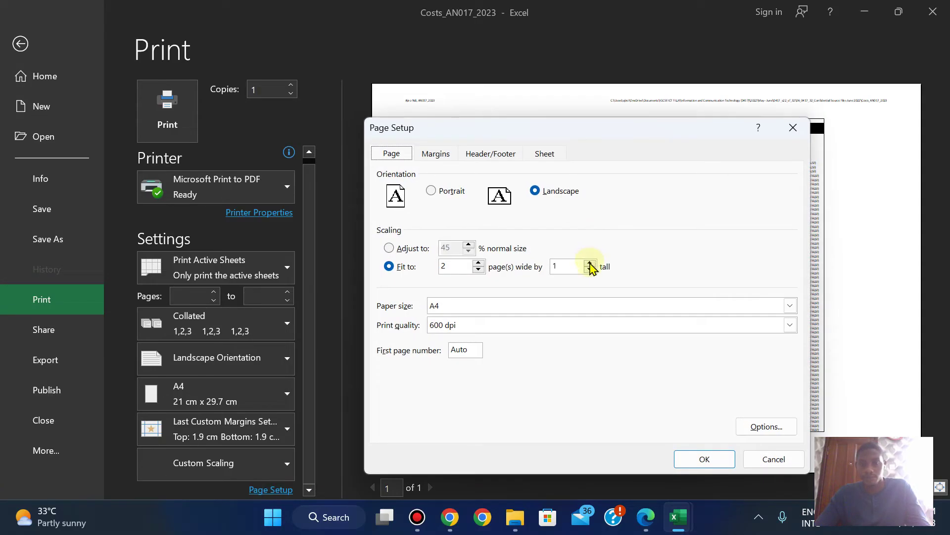
{"action": "left_click", "coordinate": [696, 460]}
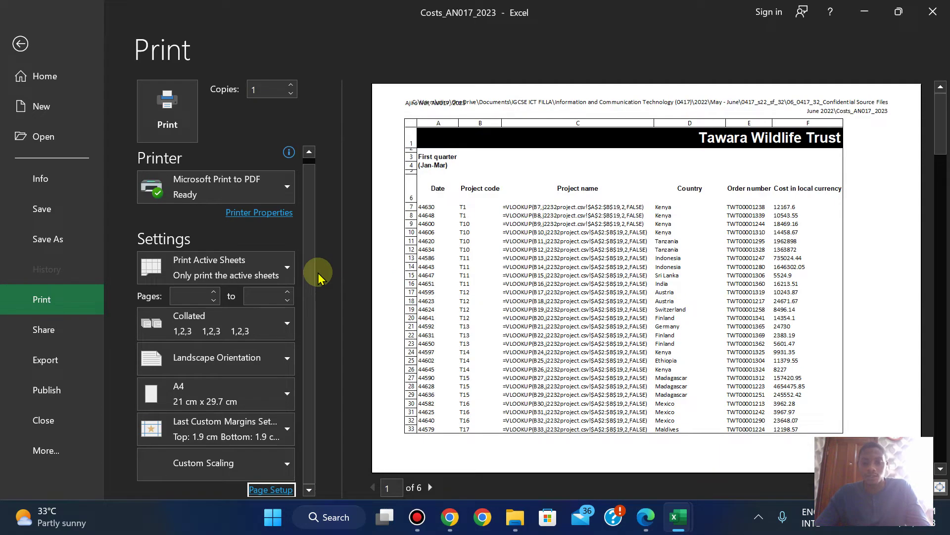
Print the formulae view to a PDF named PRINTOUT 1, copying that name from the exam paper
{"action": "left_click", "coordinate": [168, 124]}
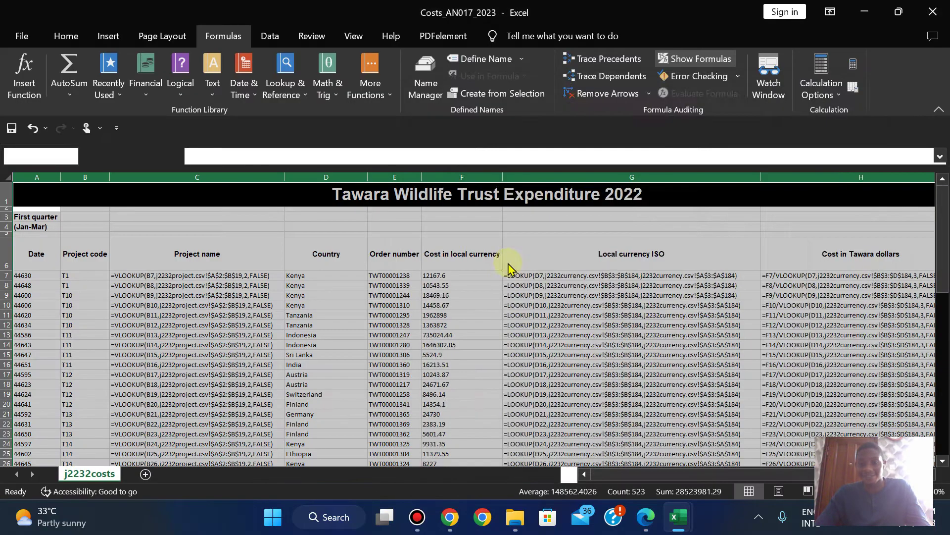
{"action": "left_click", "coordinate": [647, 518]}
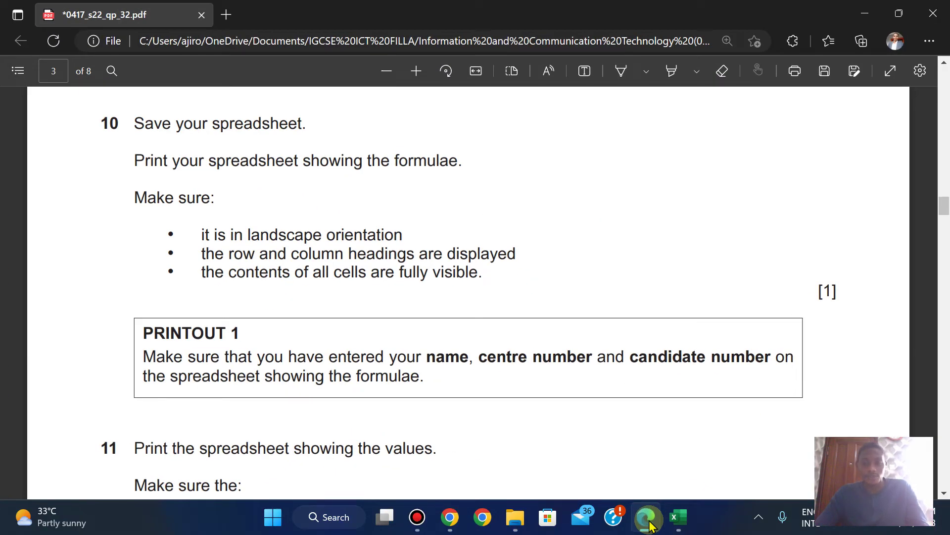
{"action": "left_click_drag", "start_coordinate": [136, 333], "coordinate": [240, 333]}
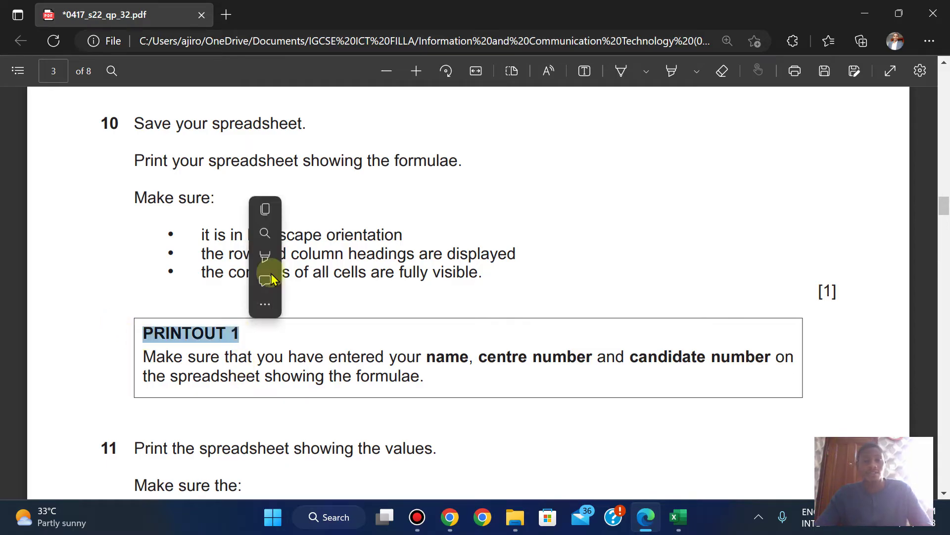
{"action": "left_click", "coordinate": [272, 213]}
{"action": "mouse_move", "coordinate": [679, 524]}
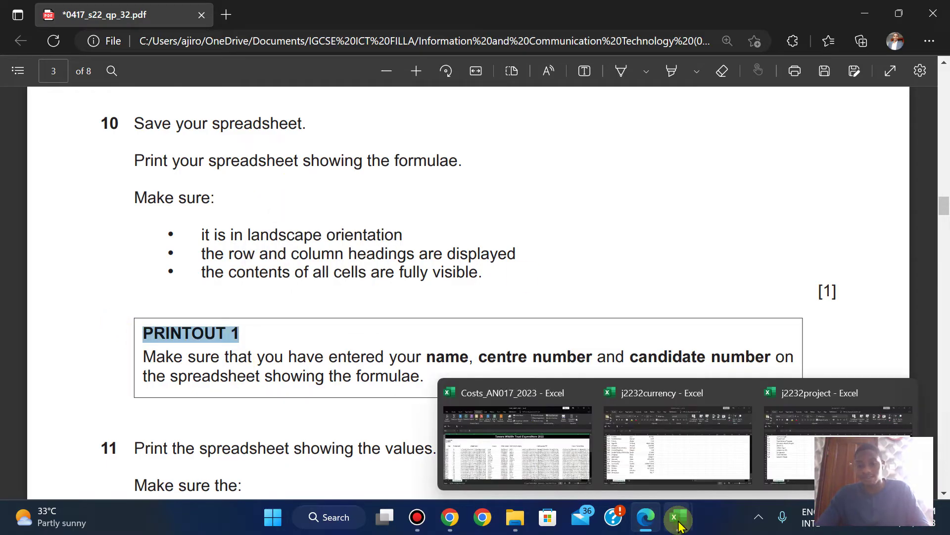
{"action": "left_click", "coordinate": [573, 453]}
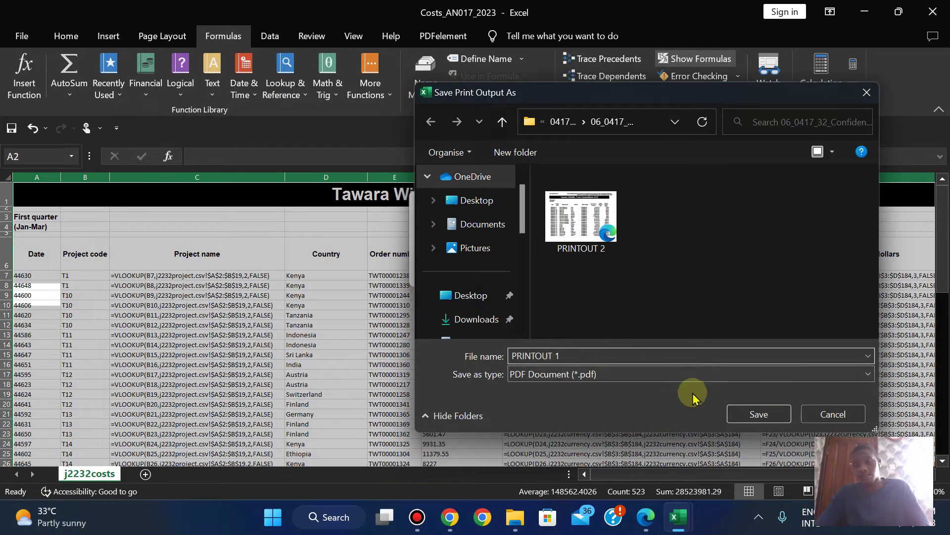
{"action": "left_click", "coordinate": [739, 415]}
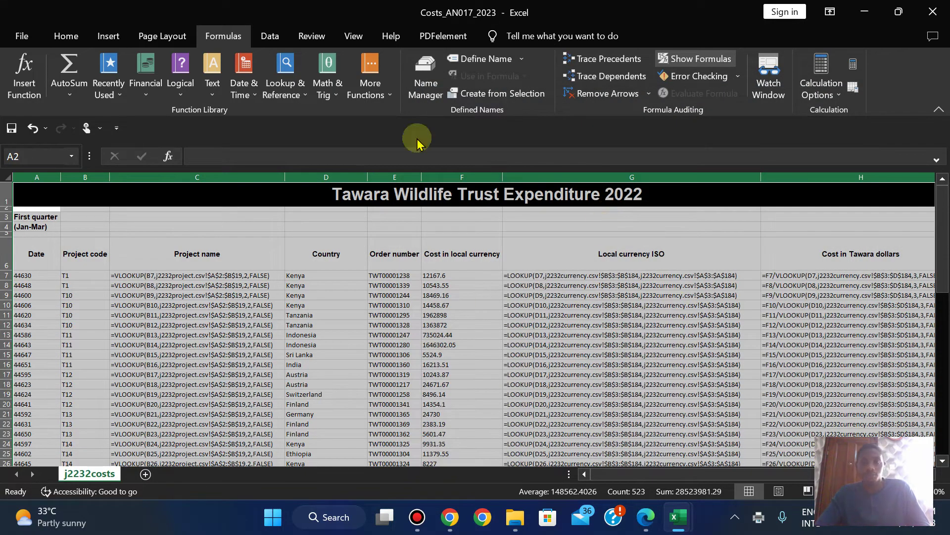
Turn off the formulae display on the costs sheet and autofit columns A to H to their contents
{"action": "left_click", "coordinate": [670, 62]}
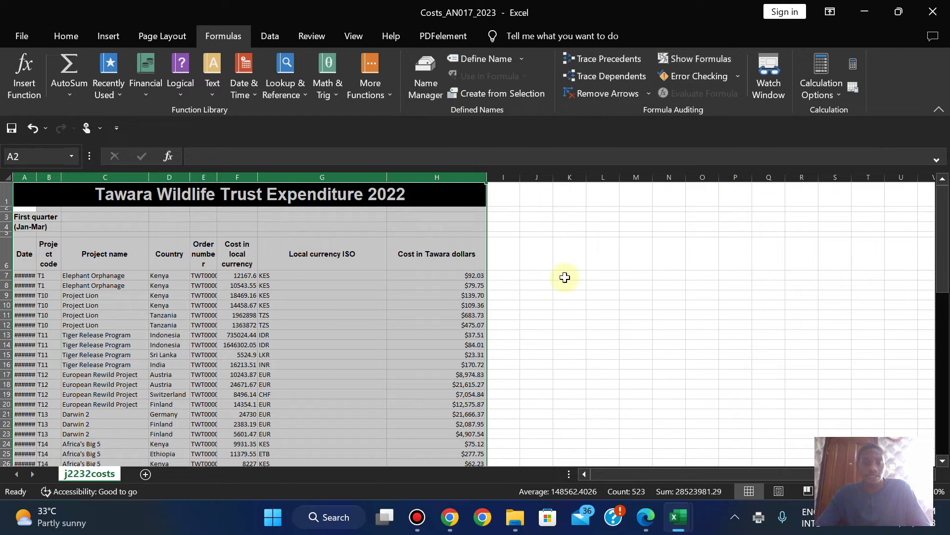
{"action": "double_click", "coordinate": [37, 177]}
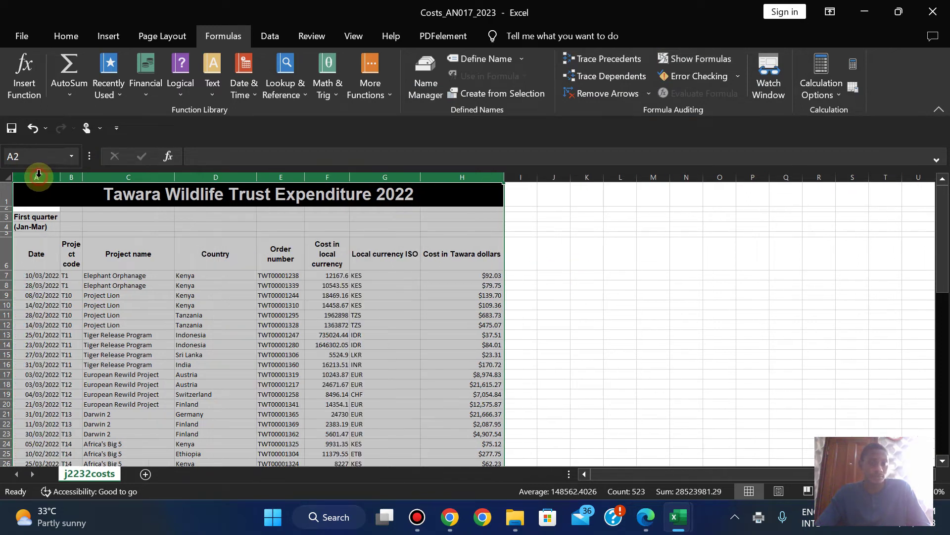
{"action": "left_click", "coordinate": [588, 295]}
Switch to the exam paper PDF and read on past PRINTOUT 2 to the instructions for tasks 12 to 14
{"action": "left_click", "coordinate": [652, 521]}
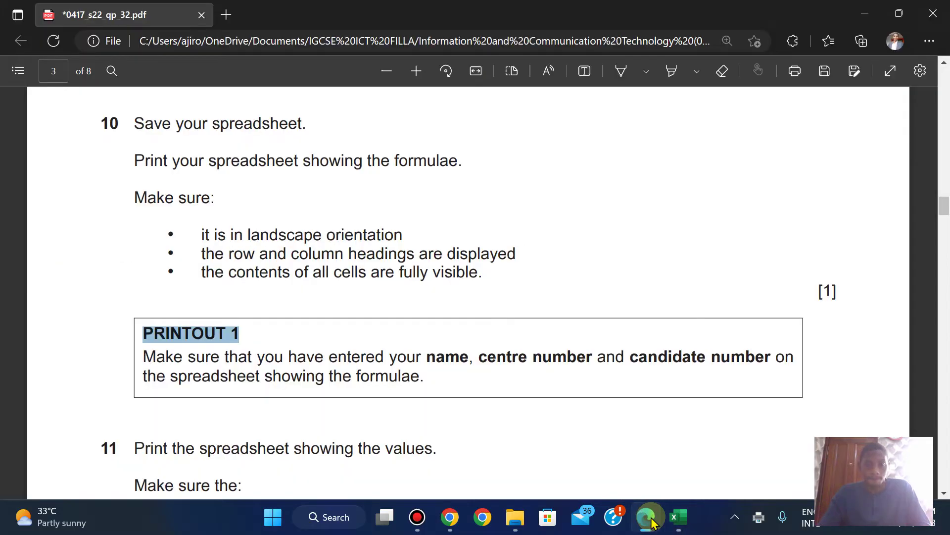
{"action": "key", "text": "Down"}
{"action": "key", "text": "Down"}
{"action": "key", "text": "Down"}
{"action": "key", "text": "Down"}
{"action": "key", "text": "Down"}
{"action": "key", "text": "Down"}
{"action": "key", "text": "Down"}
{"action": "key", "text": "Down"}
{"action": "key", "text": "Down"}
{"action": "key", "text": "Down"}
{"action": "key", "text": "Down"}
{"action": "key", "text": "Down"}
{"action": "key", "text": "Down"}
{"action": "key", "text": "Down"}
{"action": "key", "text": "Down"}
{"action": "key", "text": "Down"}
{"action": "key", "text": "Down"}
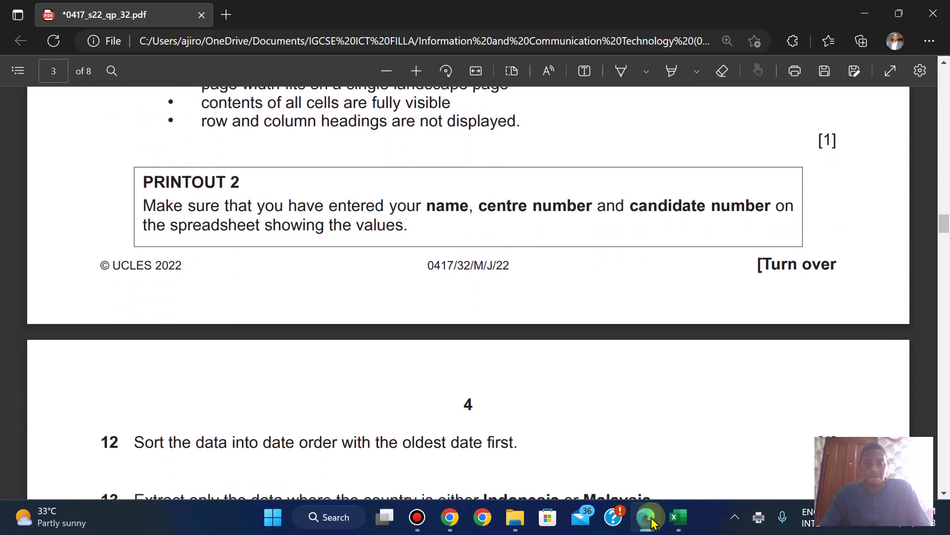
{"action": "key", "text": "Down"}
{"action": "key", "text": "Down"}
{"action": "key", "text": "Down"}
{"action": "key", "text": "Down"}
{"action": "key", "text": "Down"}
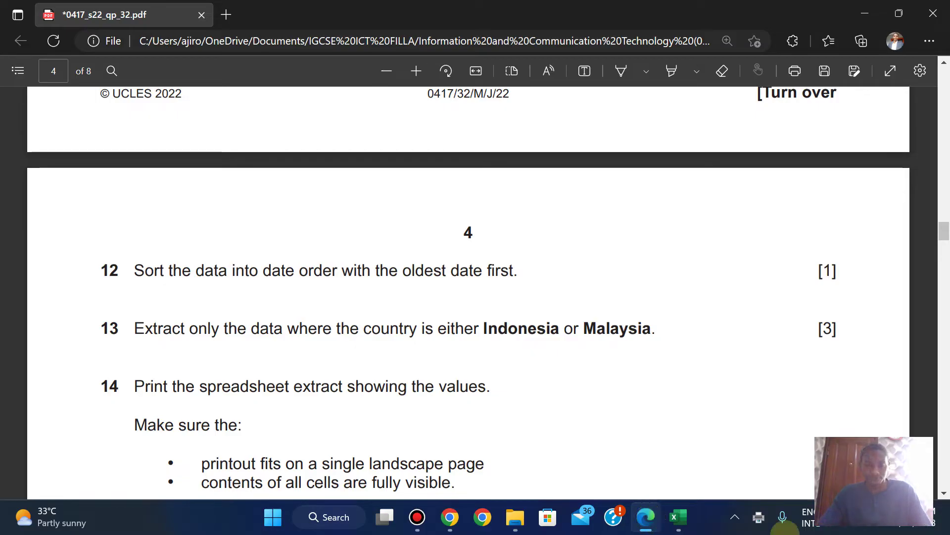
Switch to the Costs_AN017_2023 workbook and custom sort the data in A6:H70 by Date on cell values, Oldest to Newest
{"action": "mouse_move", "coordinate": [669, 531]}
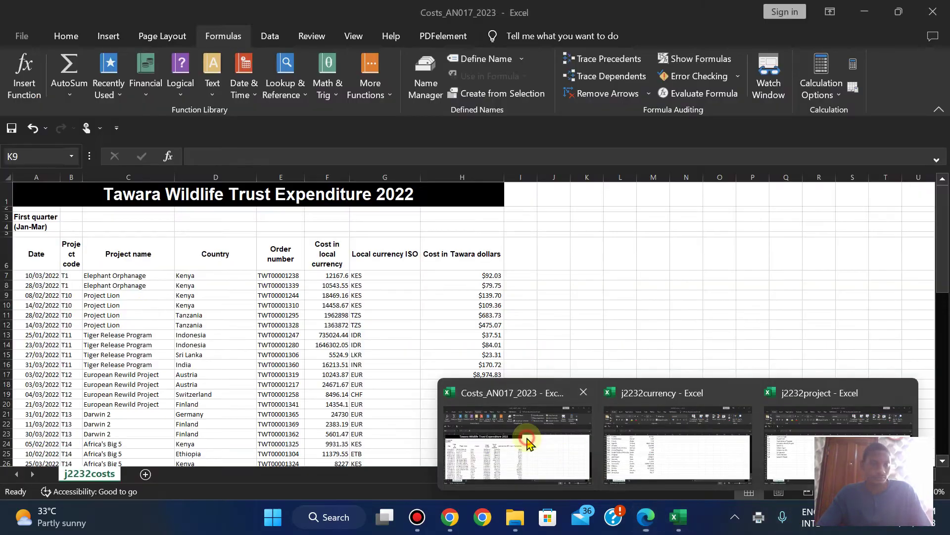
{"action": "left_click", "coordinate": [525, 441]}
{"action": "left_click_drag", "start_coordinate": [37, 258], "coordinate": [484, 403]}
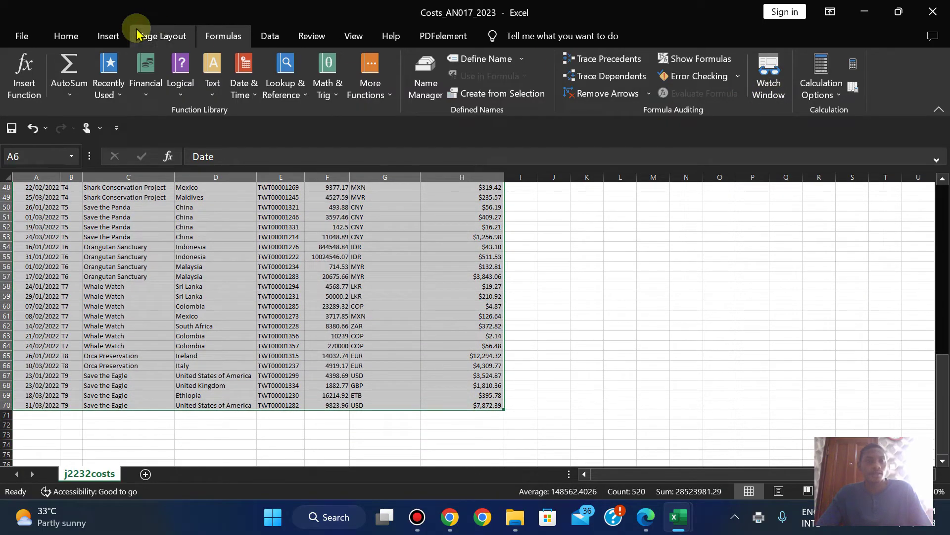
{"action": "left_click", "coordinate": [62, 37]}
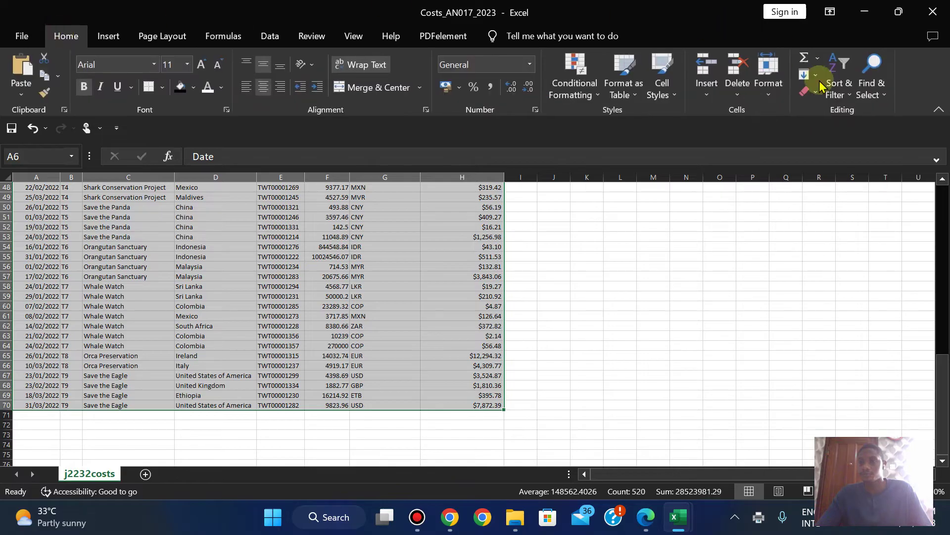
{"action": "left_click", "coordinate": [840, 92]}
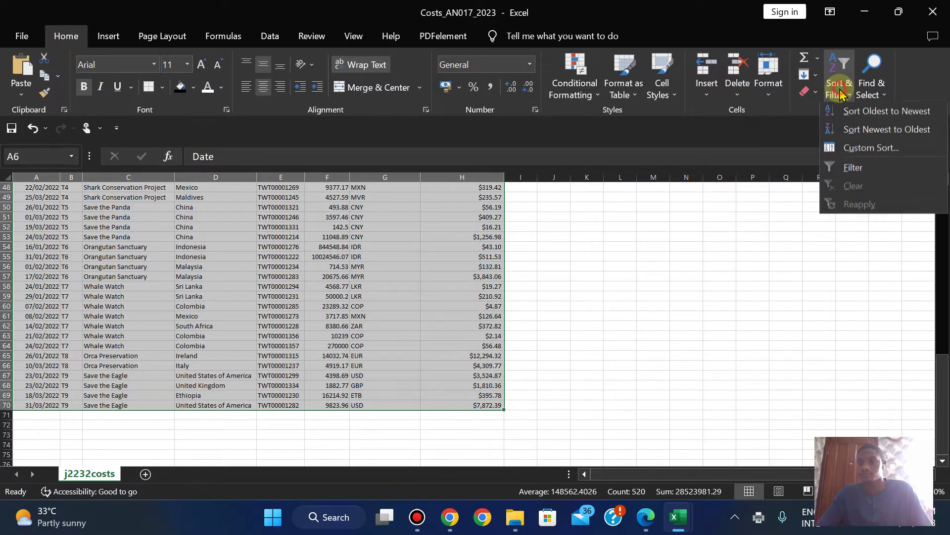
{"action": "left_click", "coordinate": [853, 147]}
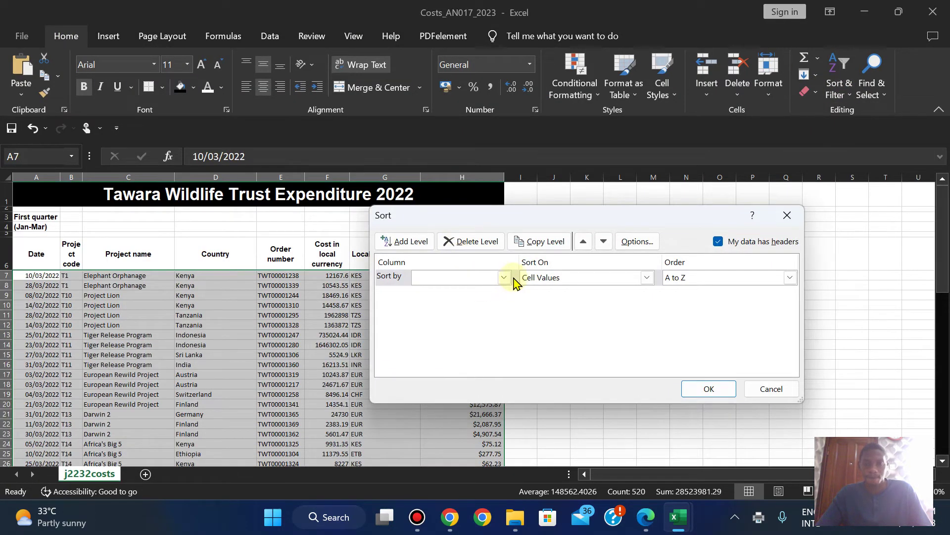
{"action": "left_click", "coordinate": [504, 278]}
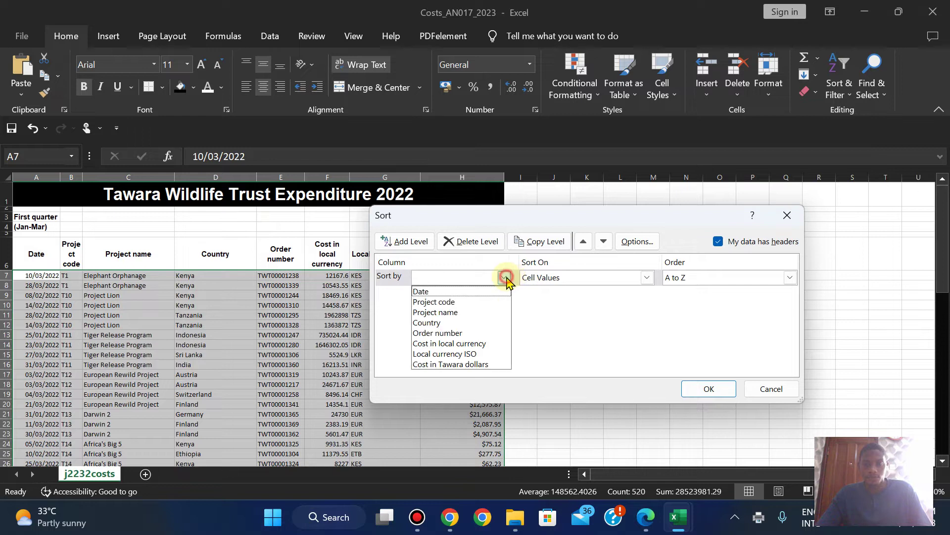
{"action": "left_click", "coordinate": [466, 295]}
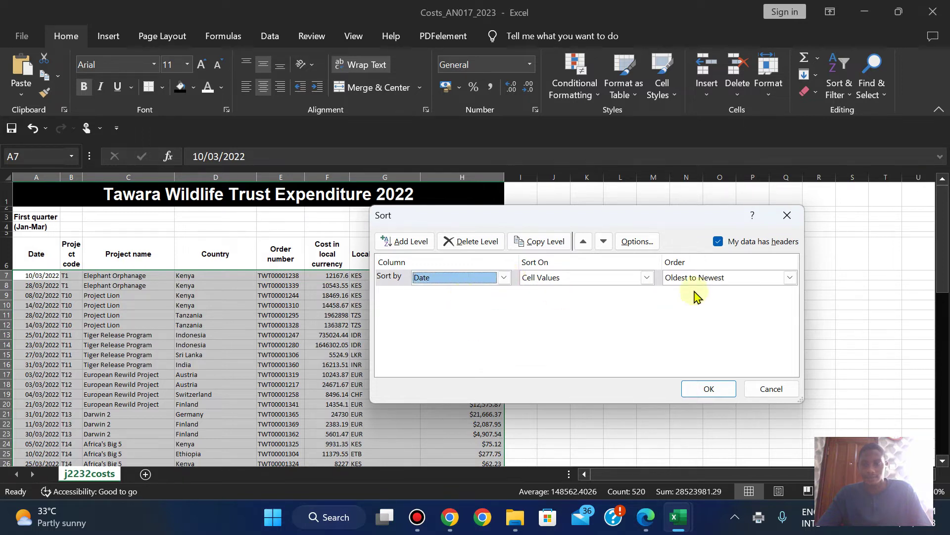
{"action": "left_click", "coordinate": [790, 278]}
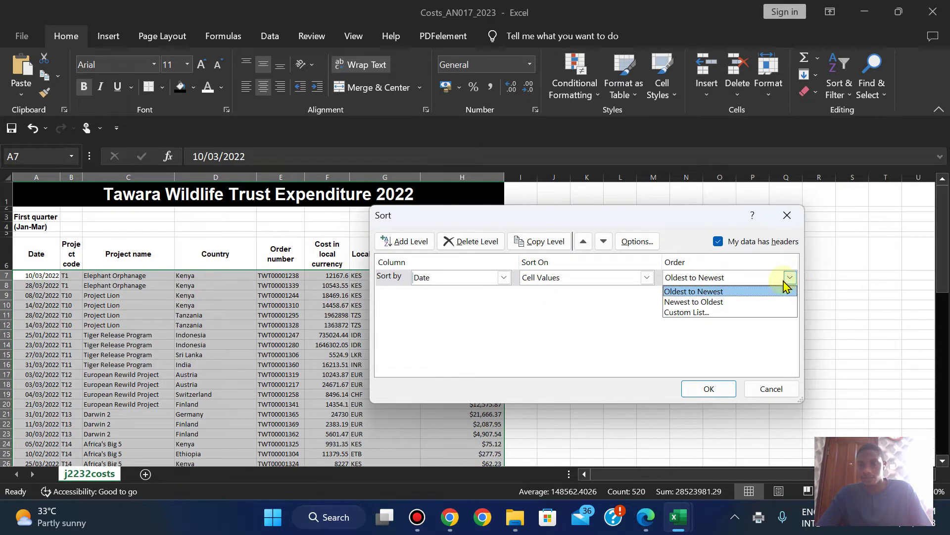
{"action": "left_click", "coordinate": [722, 295]}
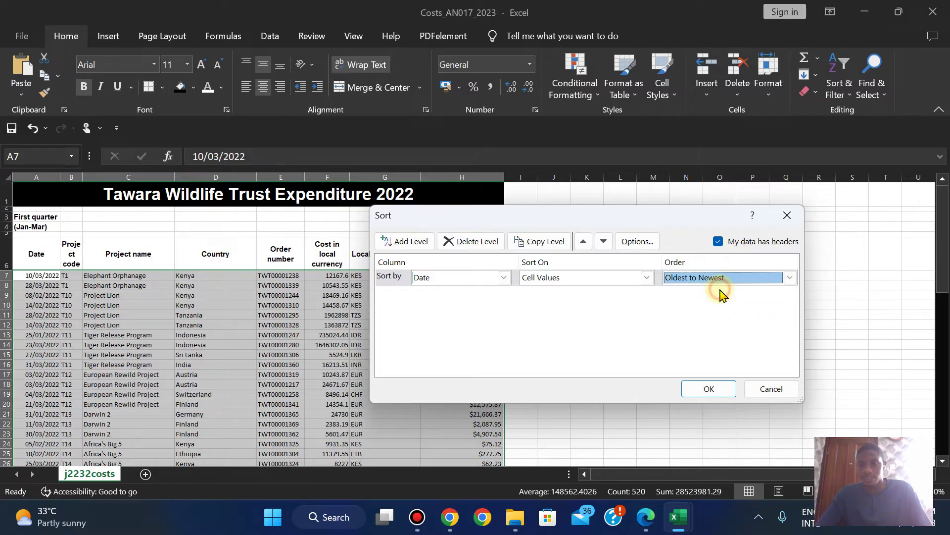
{"action": "left_click", "coordinate": [652, 516]}
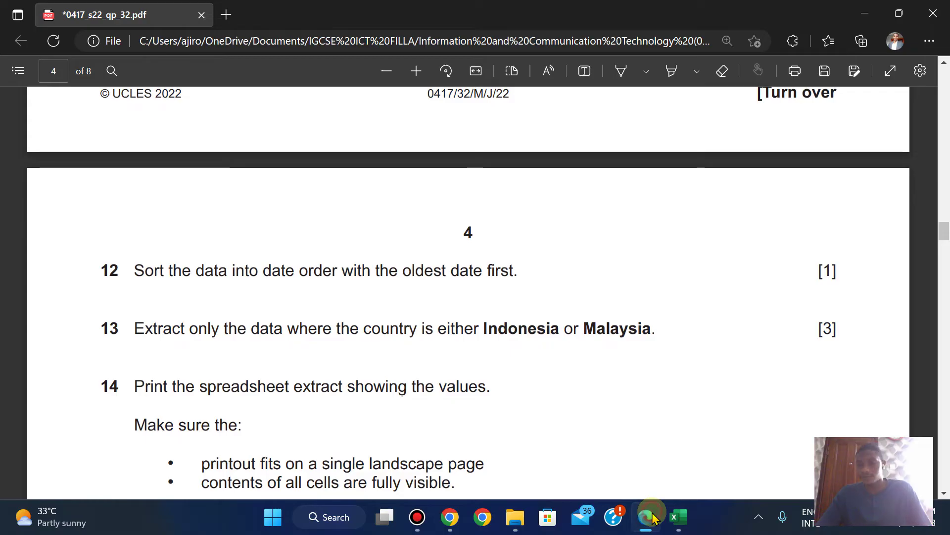
{"action": "left_click", "coordinate": [653, 518]}
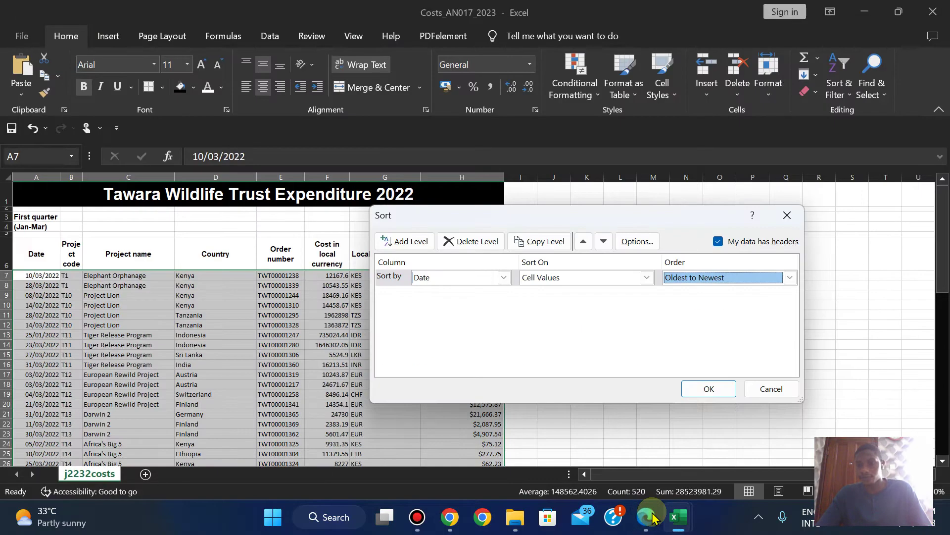
{"action": "left_click", "coordinate": [709, 389]}
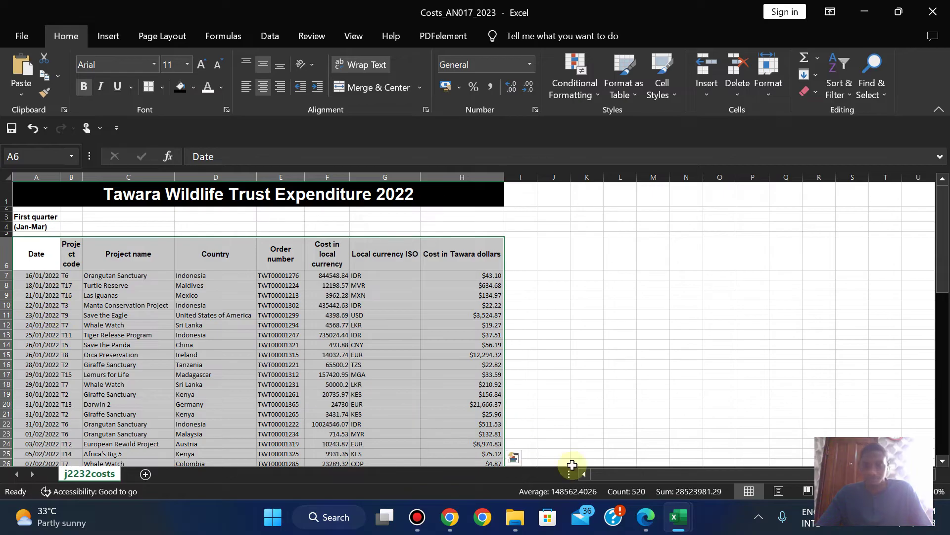
Check tasks 13 and 14 in the exam paper PDF, and turn on filters for the costs sheet's header row A6:H6
{"action": "left_click", "coordinate": [651, 523]}
{"action": "key", "text": "Down"}
{"action": "key", "text": "Down"}
{"action": "key", "text": "Down"}
{"action": "key", "text": "Down"}
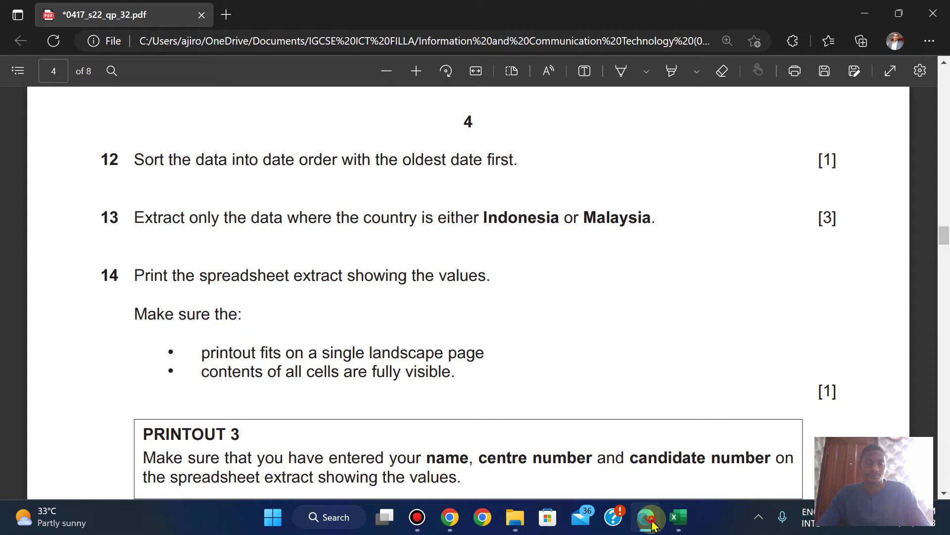
{"action": "left_click", "coordinate": [677, 517]}
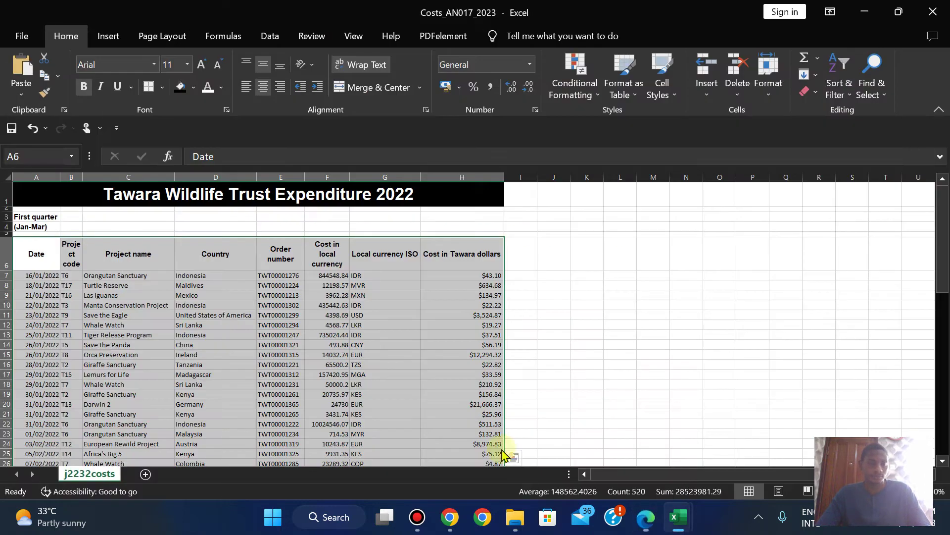
{"action": "left_click", "coordinate": [844, 97]}
{"action": "left_click", "coordinate": [492, 369]}
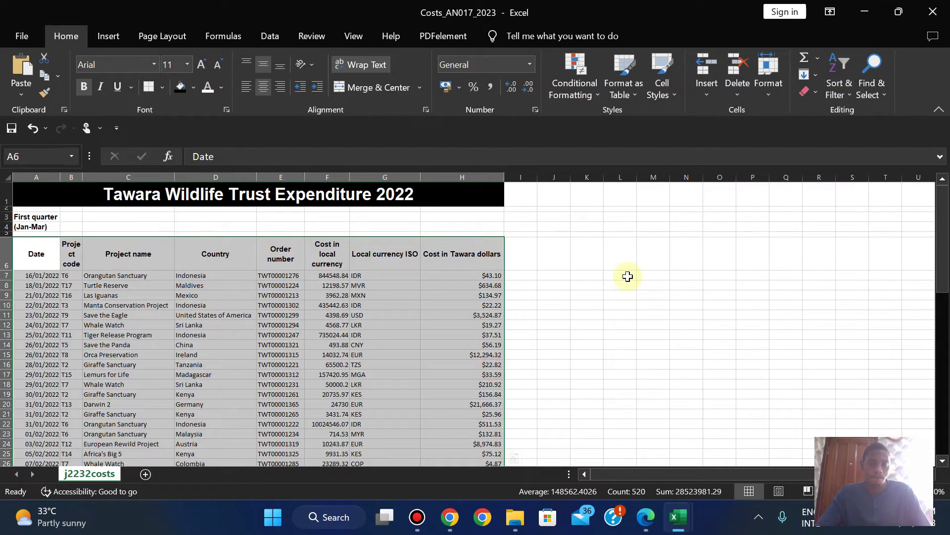
{"action": "left_click", "coordinate": [627, 276]}
{"action": "left_click_drag", "start_coordinate": [32, 255], "coordinate": [469, 258]}
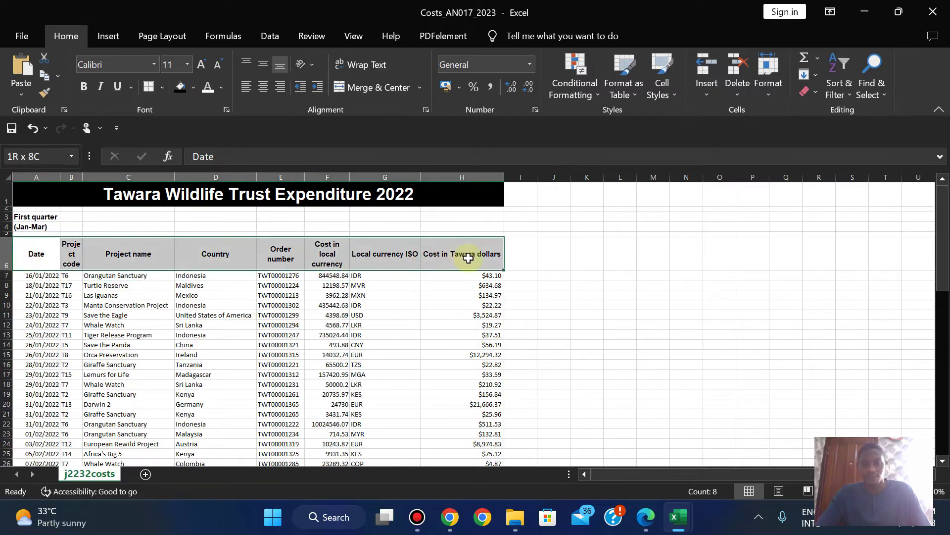
{"action": "left_click", "coordinate": [839, 89]}
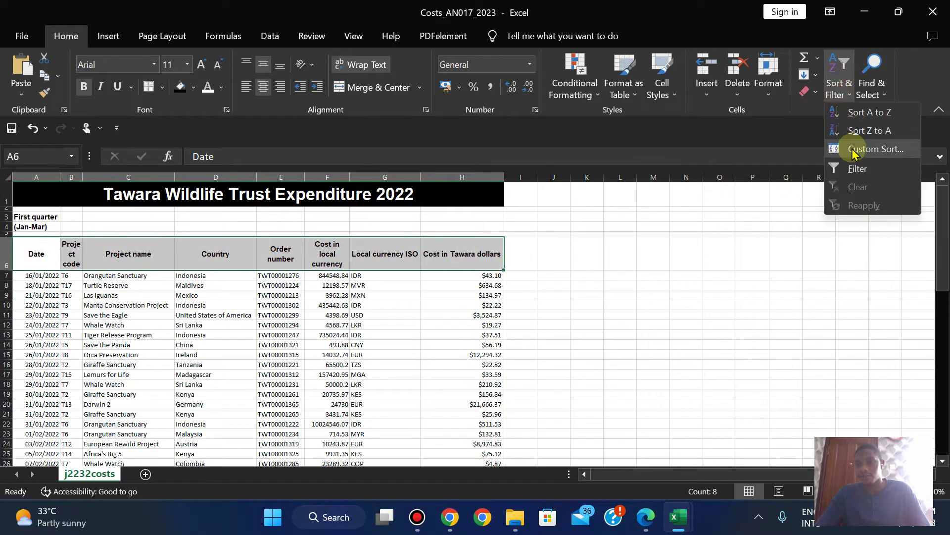
{"action": "left_click", "coordinate": [848, 172]}
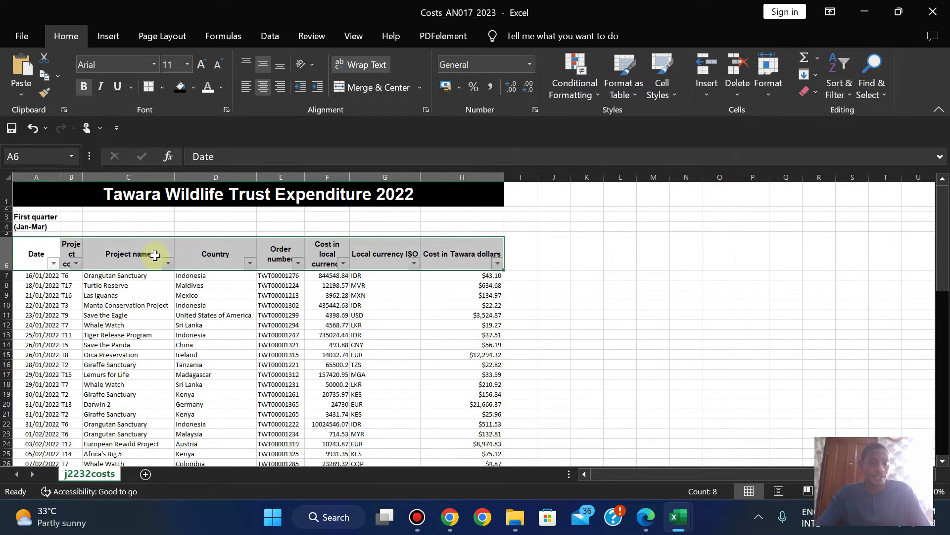
Start a custom text filter on Country with the Or option and the first condition equals Indonesia, copying the name from the exam paper
{"action": "left_click", "coordinate": [250, 263]}
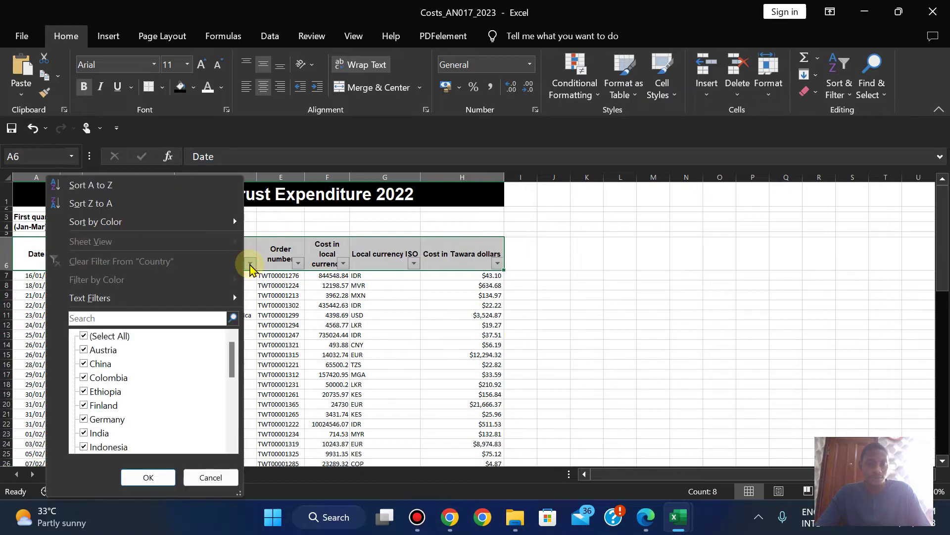
{"action": "mouse_move", "coordinate": [236, 298]}
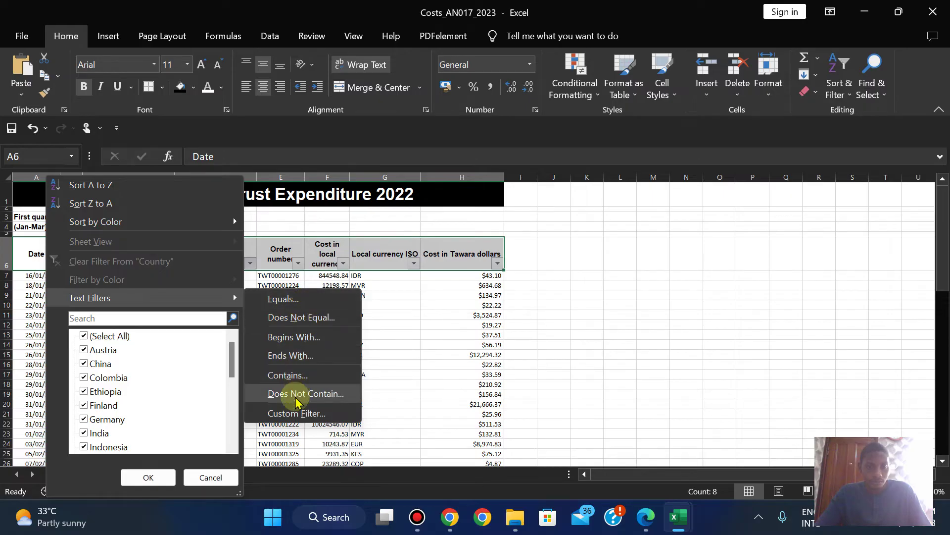
{"action": "left_click", "coordinate": [293, 421]}
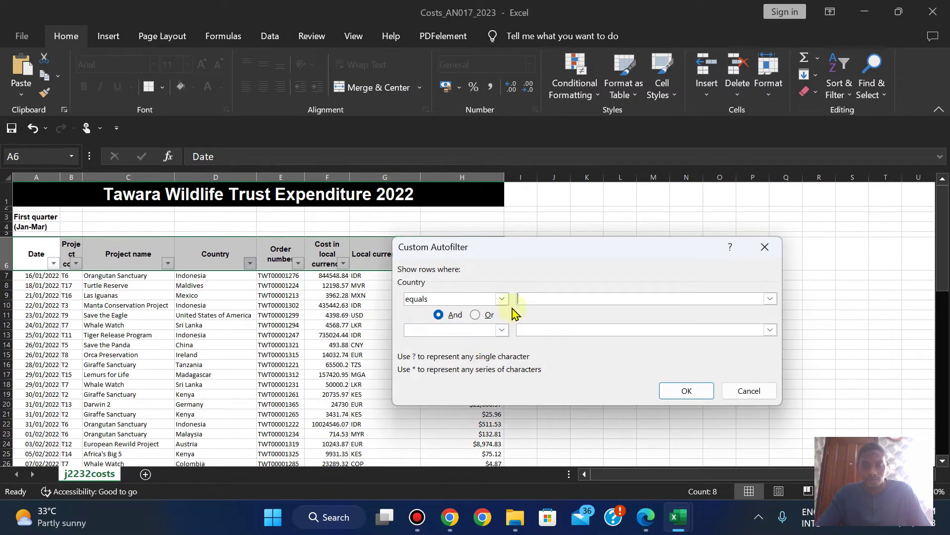
{"action": "left_click", "coordinate": [475, 316]}
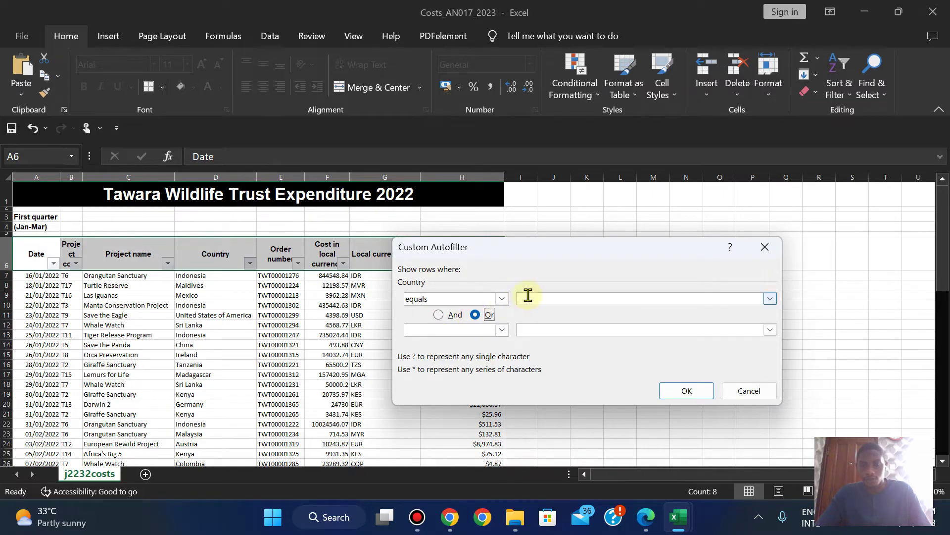
{"action": "left_click", "coordinate": [645, 516]}
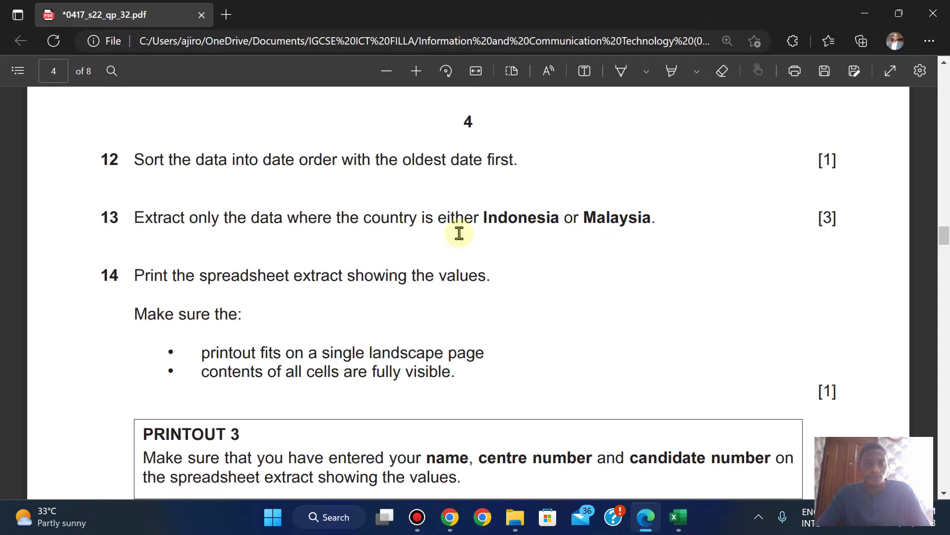
{"action": "left_click_drag", "start_coordinate": [484, 215], "coordinate": [557, 217]}
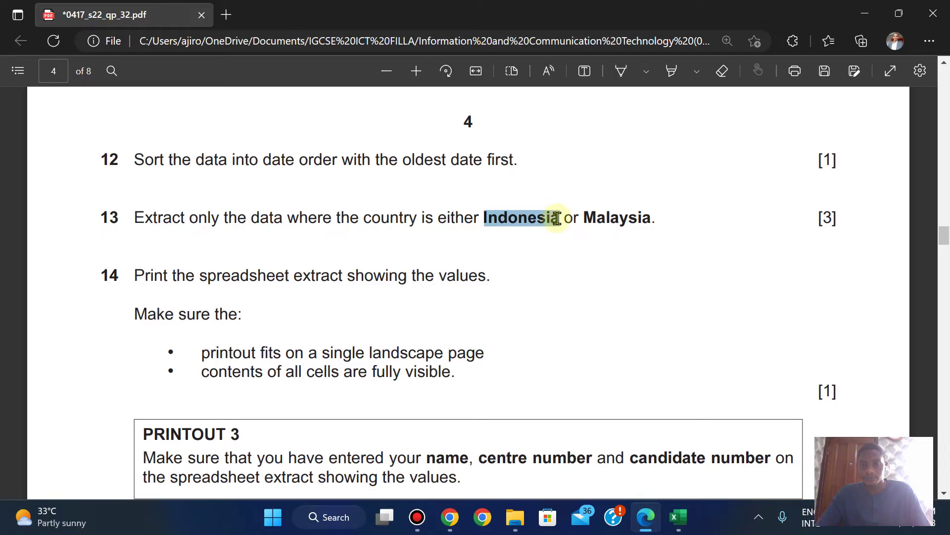
{"action": "left_click", "coordinate": [578, 99]}
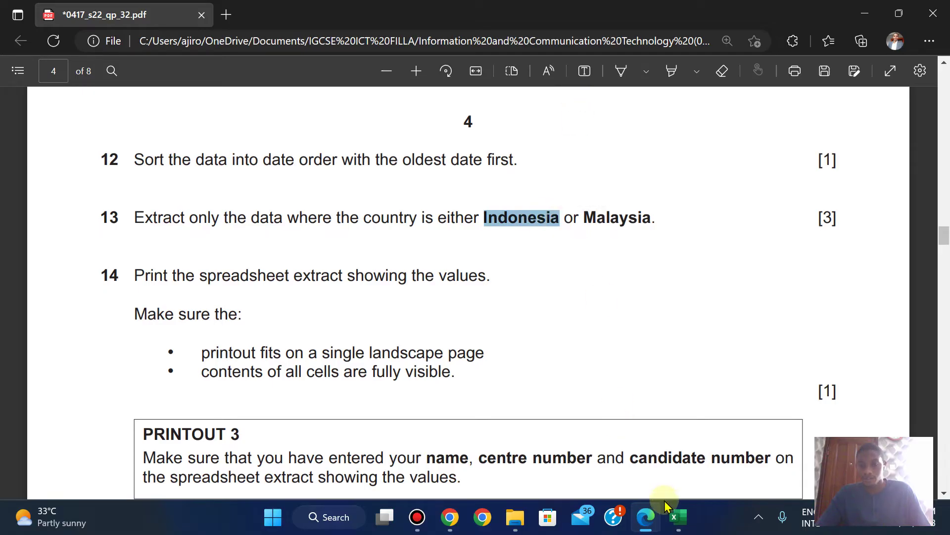
{"action": "mouse_move", "coordinate": [668, 509]}
{"action": "left_click", "coordinate": [547, 451]}
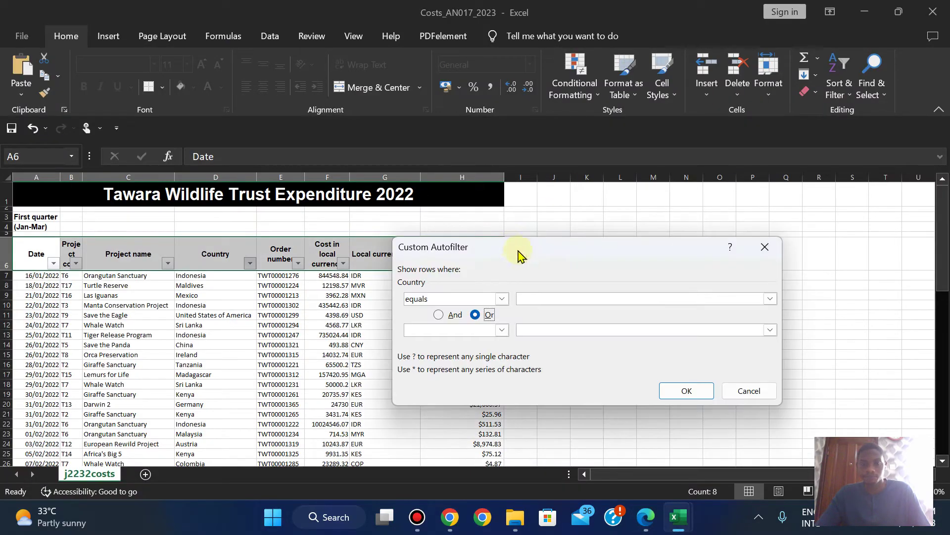
{"action": "key", "text": "ctrl+v"}
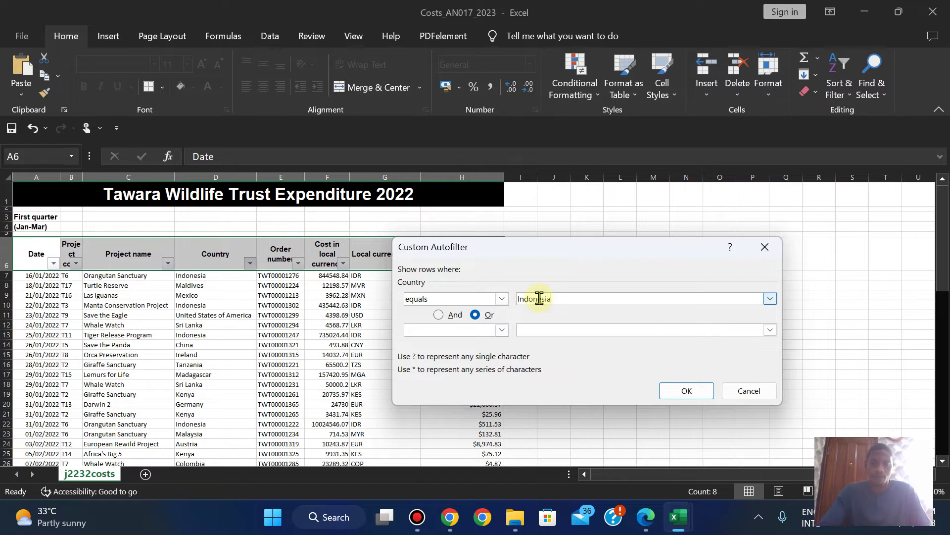
Copy Malaysia from the exam paper, add it as the second condition with equals, and apply the Country filter
{"action": "left_click", "coordinate": [646, 519]}
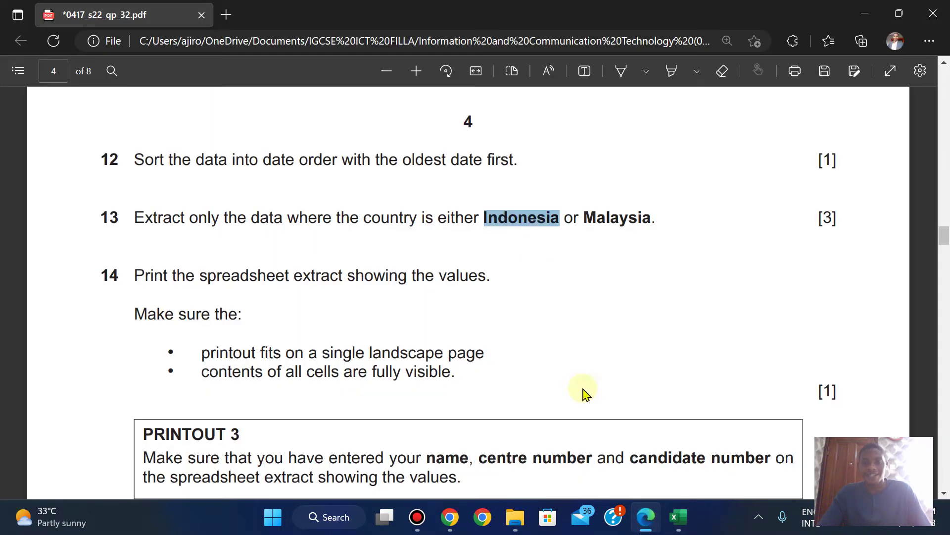
{"action": "left_click_drag", "start_coordinate": [586, 215], "coordinate": [655, 218]}
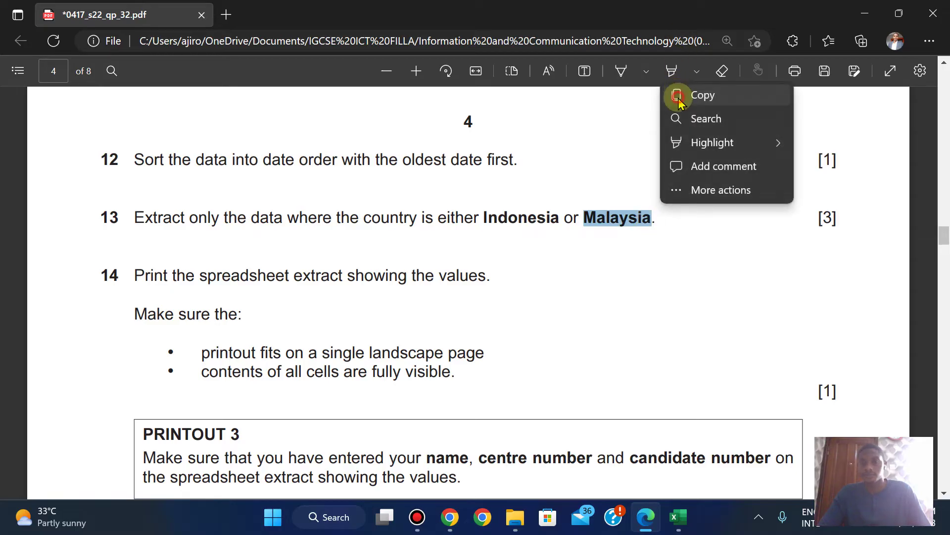
{"action": "left_click", "coordinate": [679, 99]}
{"action": "mouse_move", "coordinate": [678, 517]}
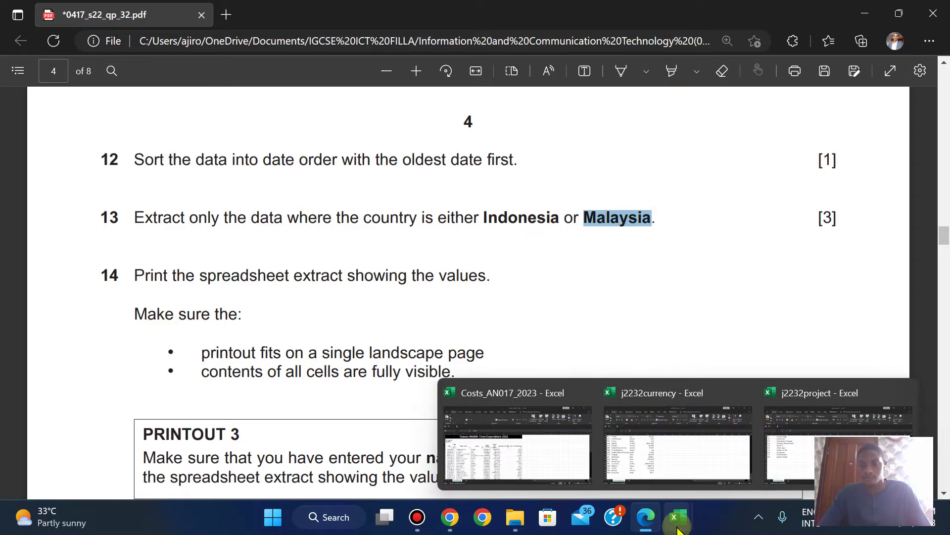
{"action": "left_click", "coordinate": [516, 461]}
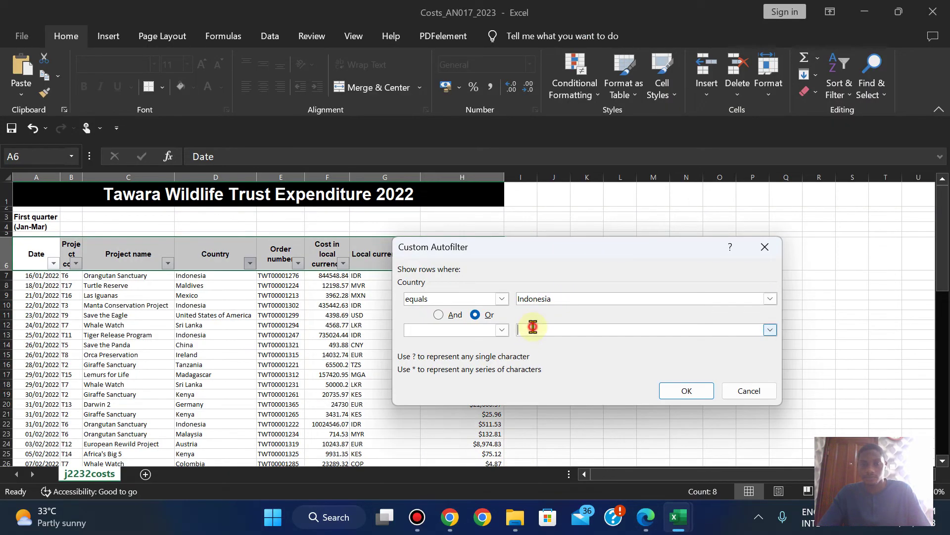
{"action": "left_click", "coordinate": [501, 330]}
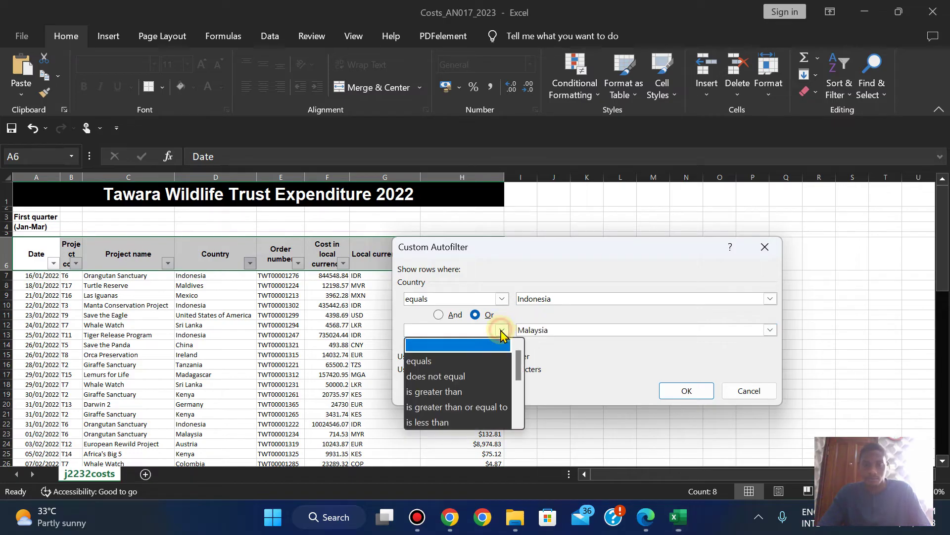
{"action": "left_click", "coordinate": [487, 361]}
{"action": "left_click", "coordinate": [694, 395]}
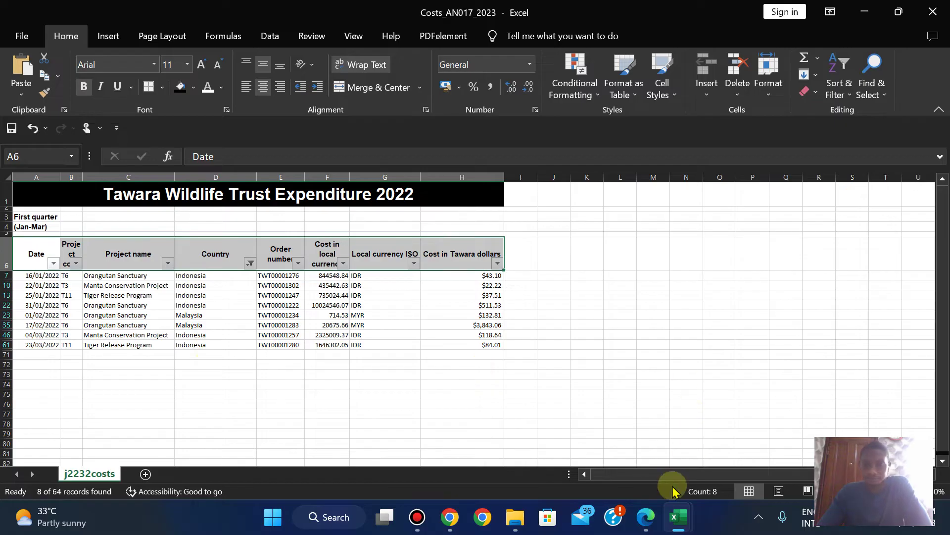
Check task 14 in the exam paper, then widen the Project code column and narrow the Local currency ISO and Cost in Tawara dollars columns
{"action": "left_click", "coordinate": [649, 525]}
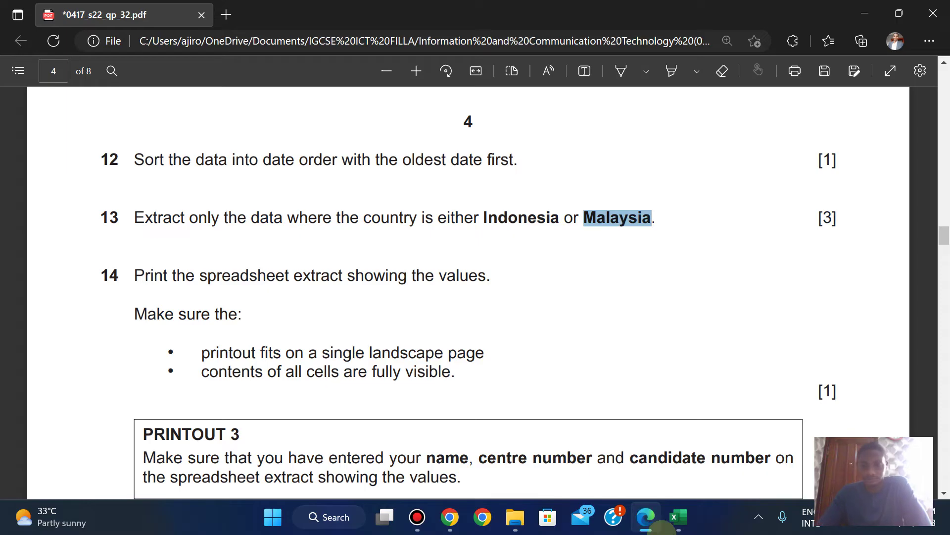
{"action": "mouse_move", "coordinate": [678, 517]}
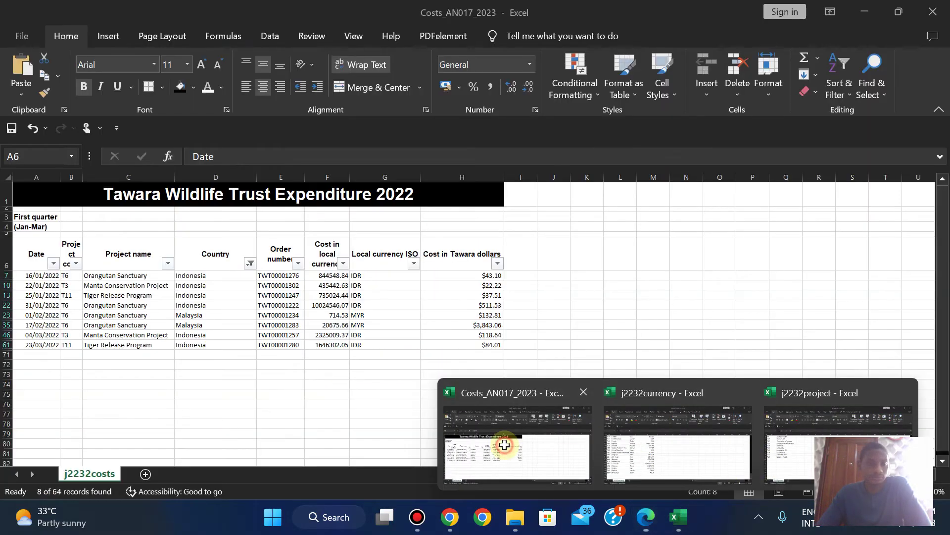
{"action": "left_click", "coordinate": [501, 441]}
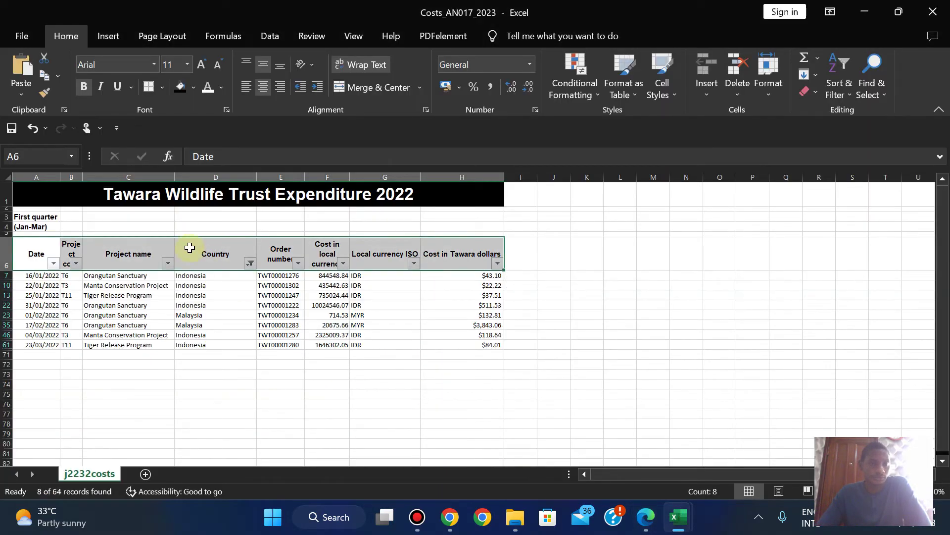
{"action": "left_click", "coordinate": [82, 195]}
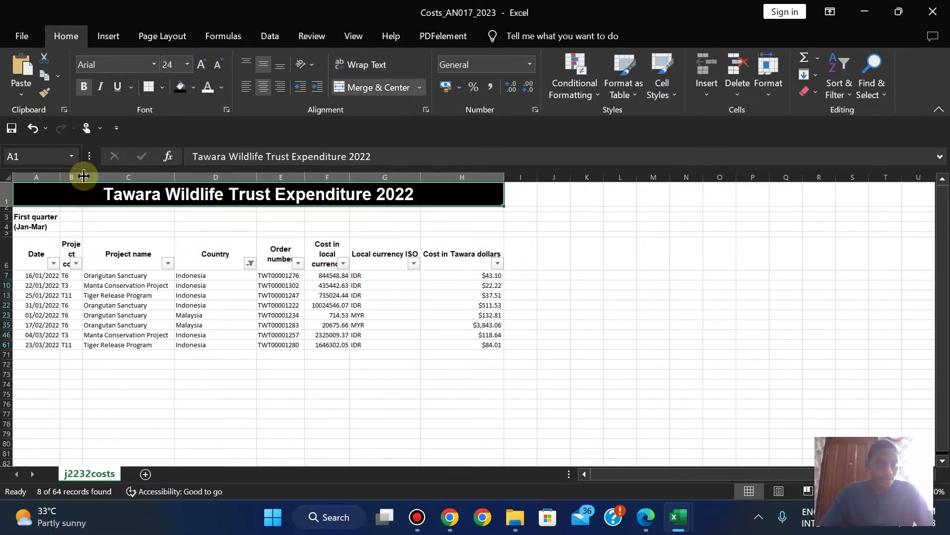
{"action": "left_click_drag", "start_coordinate": [83, 179], "coordinate": [93, 179]}
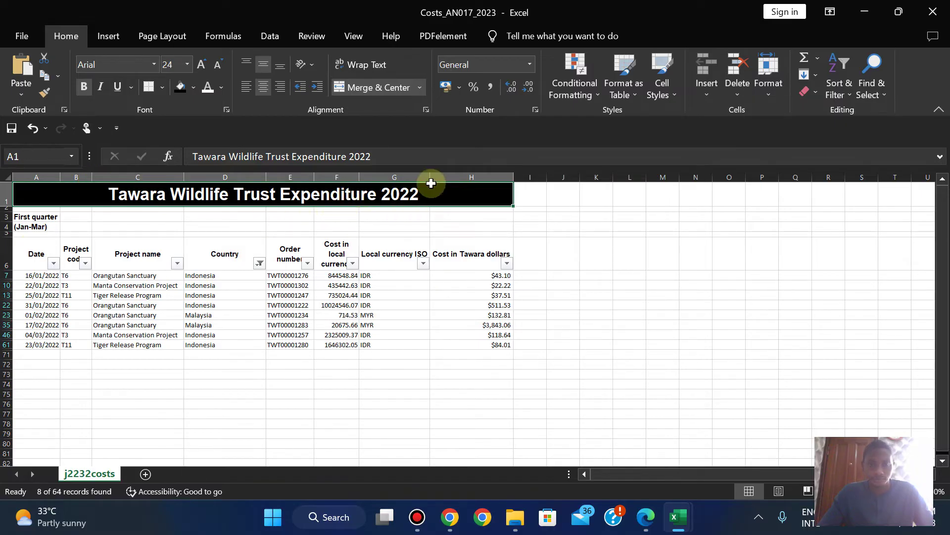
{"action": "left_click_drag", "start_coordinate": [430, 177], "coordinate": [400, 177]}
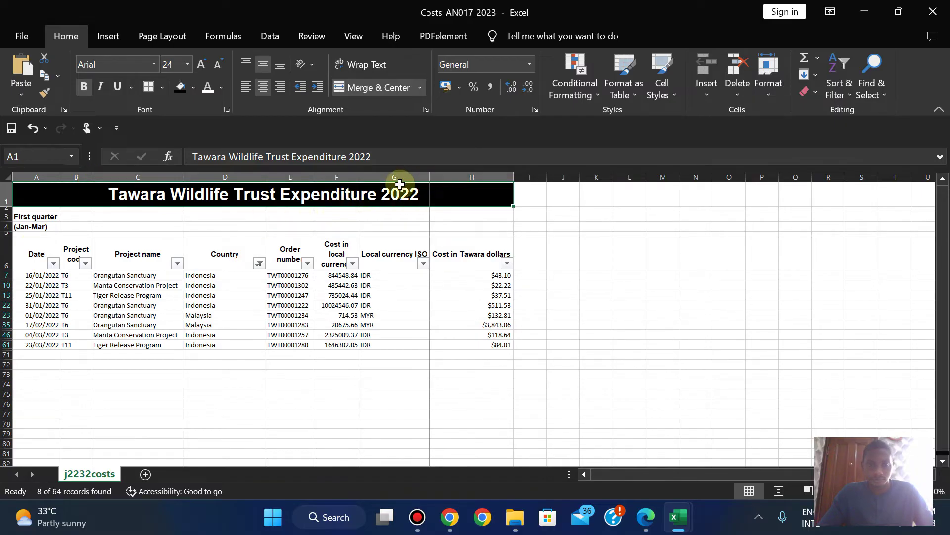
{"action": "left_click_drag", "start_coordinate": [485, 177], "coordinate": [435, 179]}
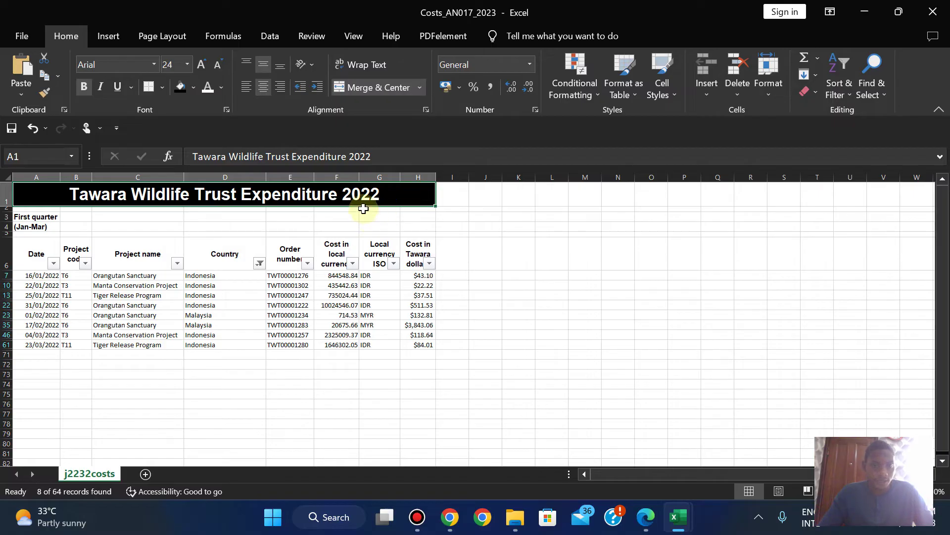
Widen the Order number and Cost in local currency columns to match the header wrapping in the exam paper's sample spreadsheet
{"action": "left_click", "coordinate": [644, 525]}
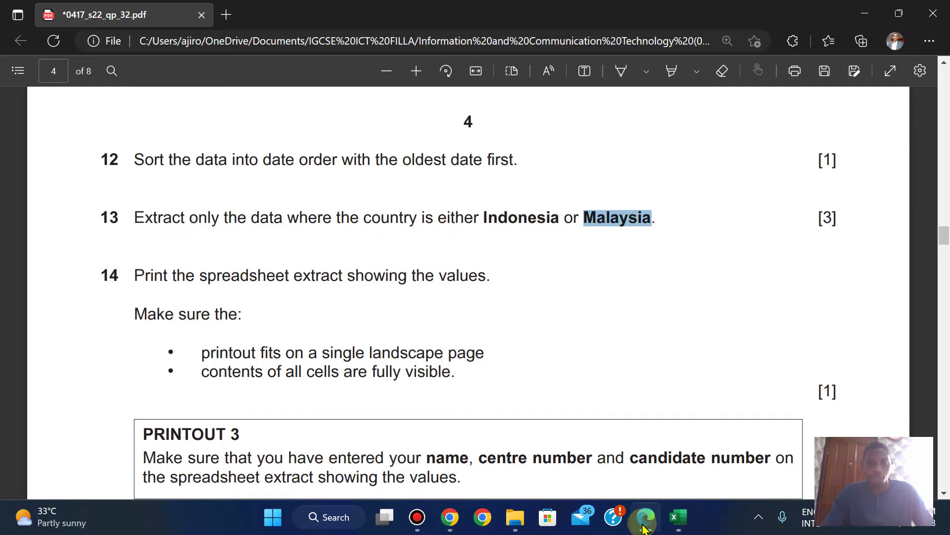
{"action": "scroll", "coordinate": [646, 528], "scroll_direction": "up", "scroll_amount": 20}
{"action": "scroll", "coordinate": [645, 529], "scroll_direction": "down", "scroll_amount": 1}
{"action": "scroll", "coordinate": [644, 527], "scroll_direction": "down", "scroll_amount": 10}
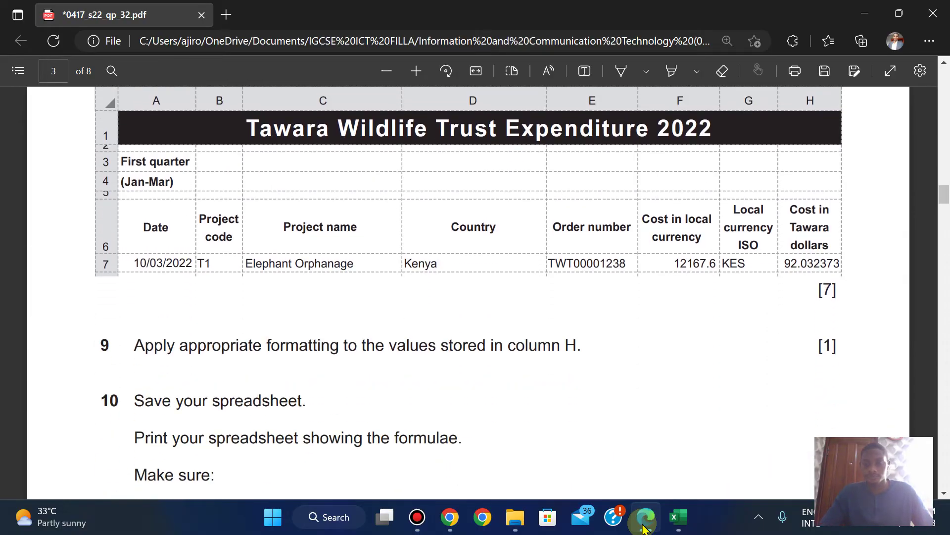
{"action": "left_click", "coordinate": [644, 528]}
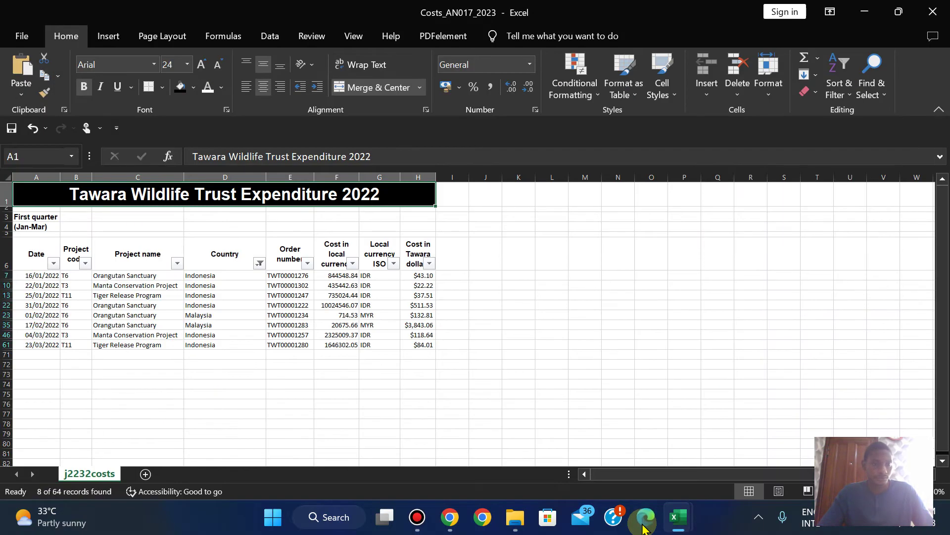
{"action": "left_click", "coordinate": [644, 528]}
{"action": "left_click", "coordinate": [644, 528]}
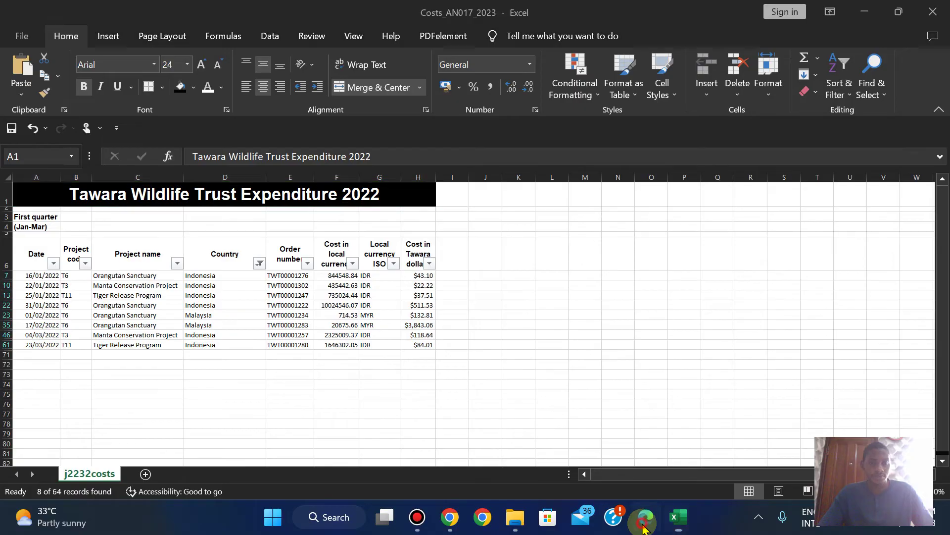
{"action": "left_click", "coordinate": [645, 528]}
{"action": "left_click", "coordinate": [645, 527]}
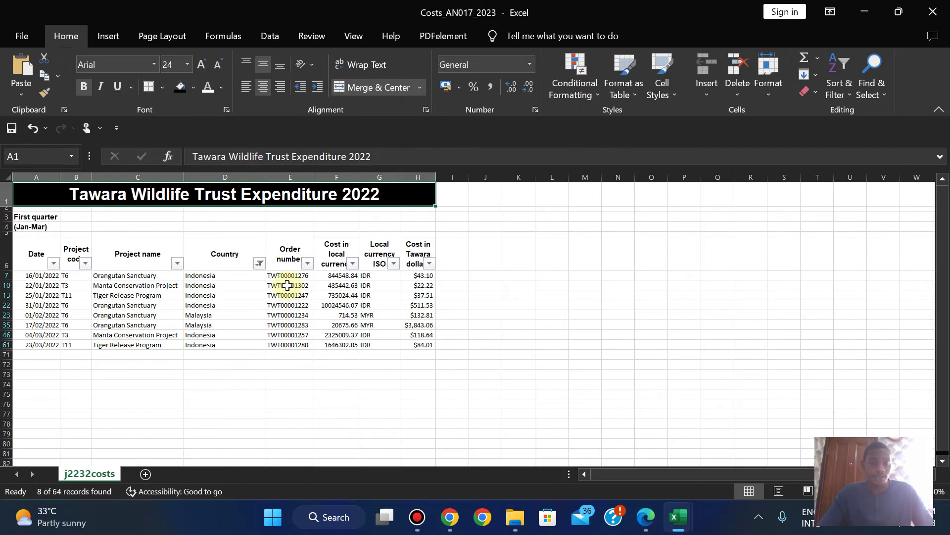
{"action": "left_click_drag", "start_coordinate": [314, 177], "coordinate": [326, 175]}
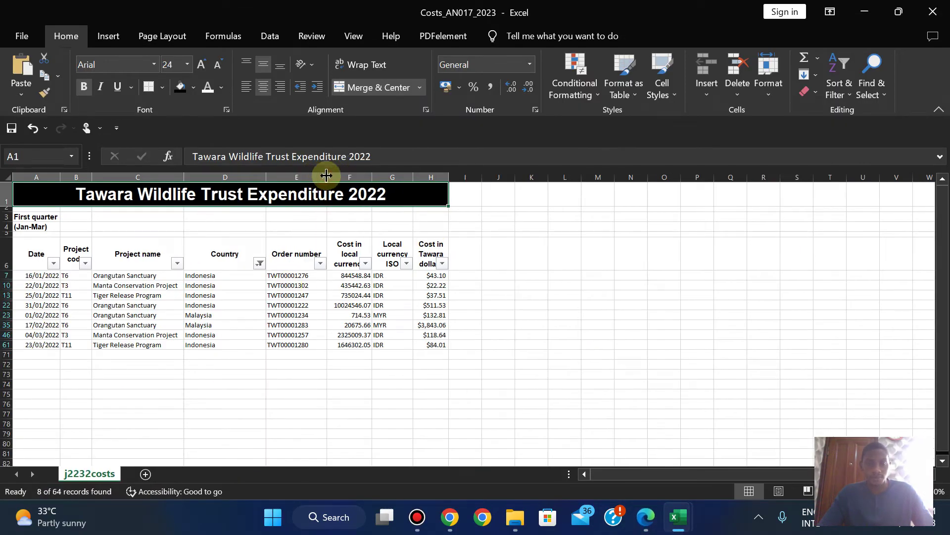
{"action": "left_click", "coordinate": [646, 520]}
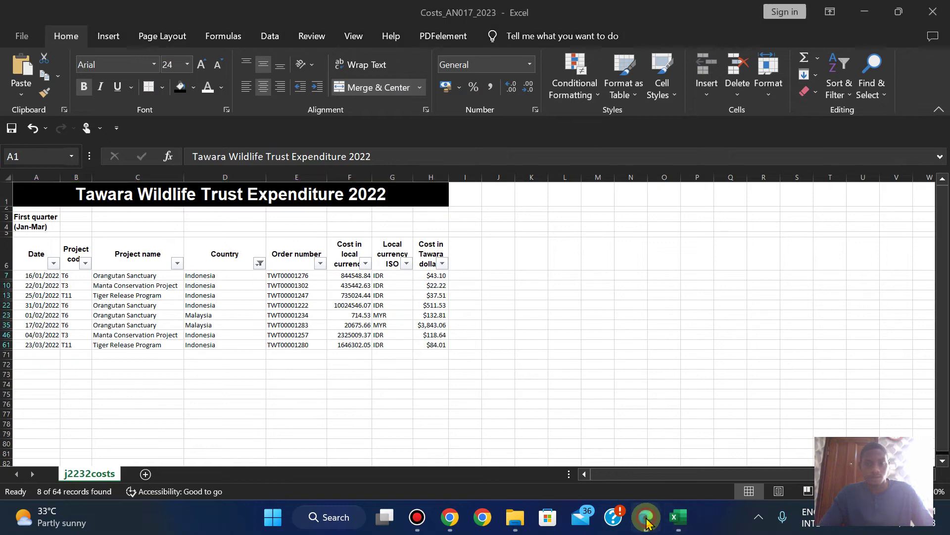
{"action": "left_click", "coordinate": [647, 520]}
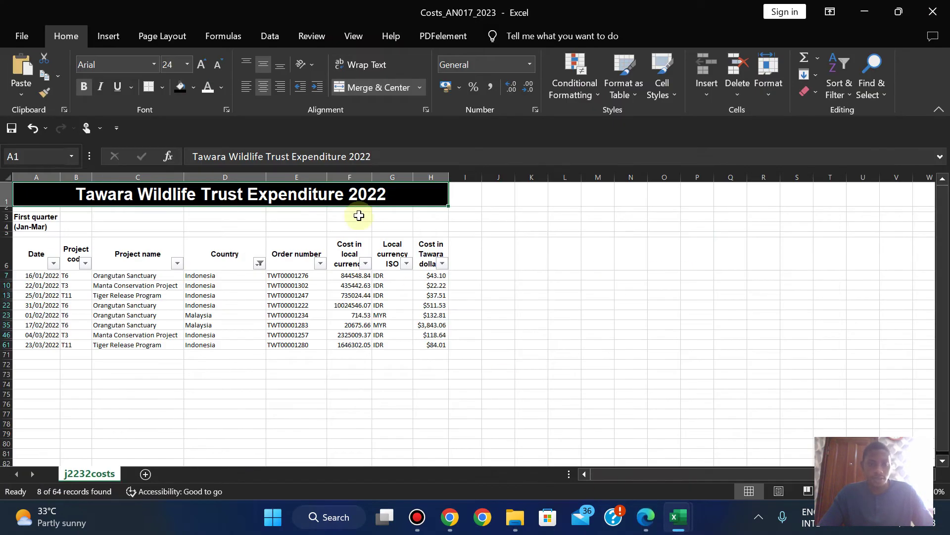
{"action": "left_click_drag", "start_coordinate": [372, 178], "coordinate": [379, 178]}
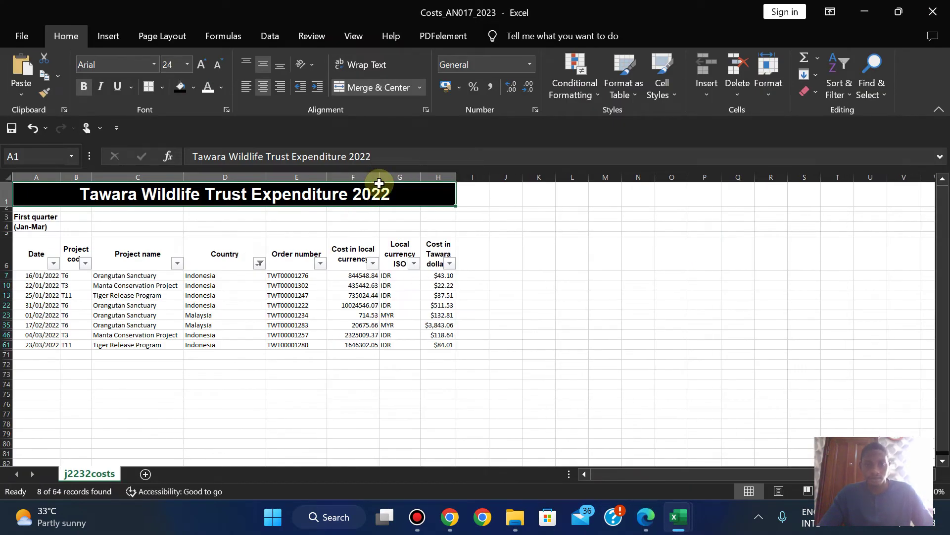
{"action": "left_click", "coordinate": [646, 519]}
{"action": "left_click", "coordinate": [648, 518]}
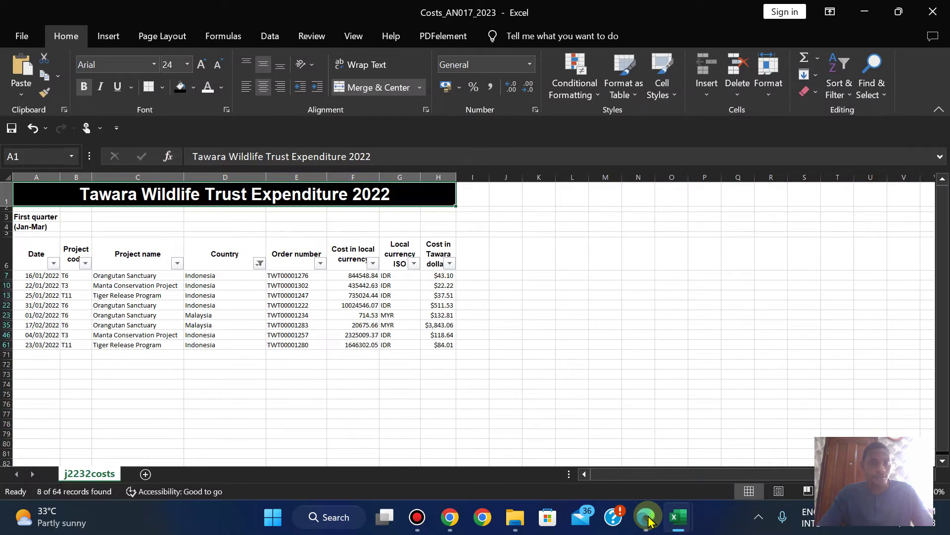
Preview the printout of the filtered extract and check its single-page fit and landscape orientation against task 14 in the exam paper
{"action": "left_click", "coordinate": [15, 37]}
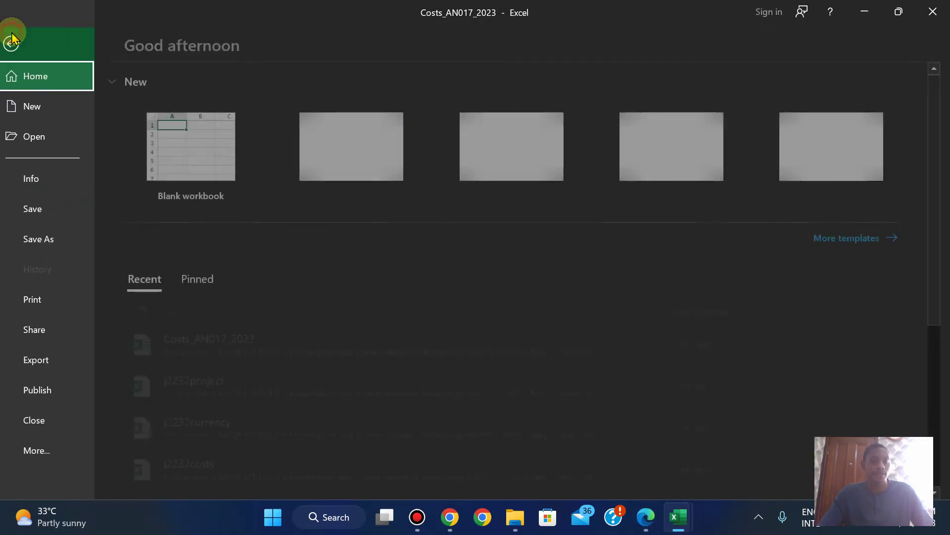
{"action": "left_click", "coordinate": [58, 301]}
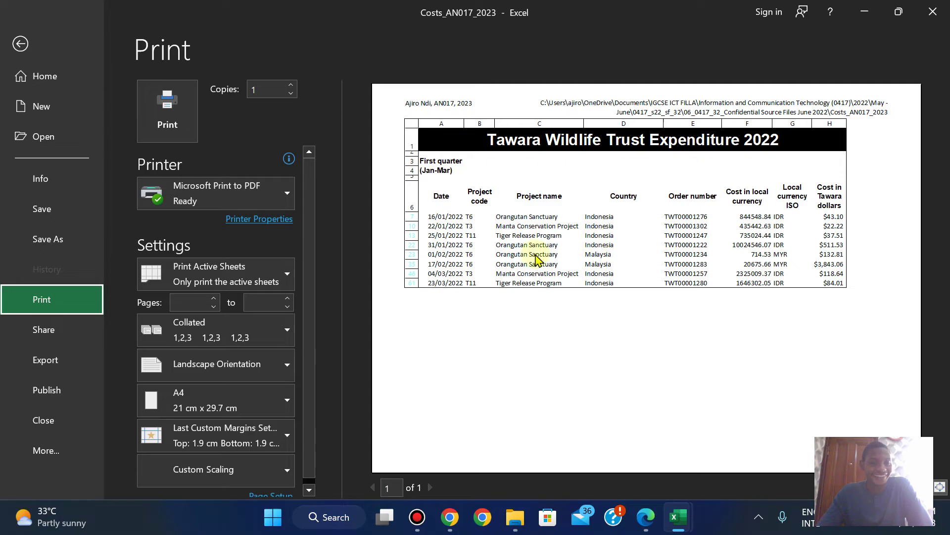
{"action": "left_click", "coordinate": [646, 518]}
{"action": "left_click", "coordinate": [646, 517]}
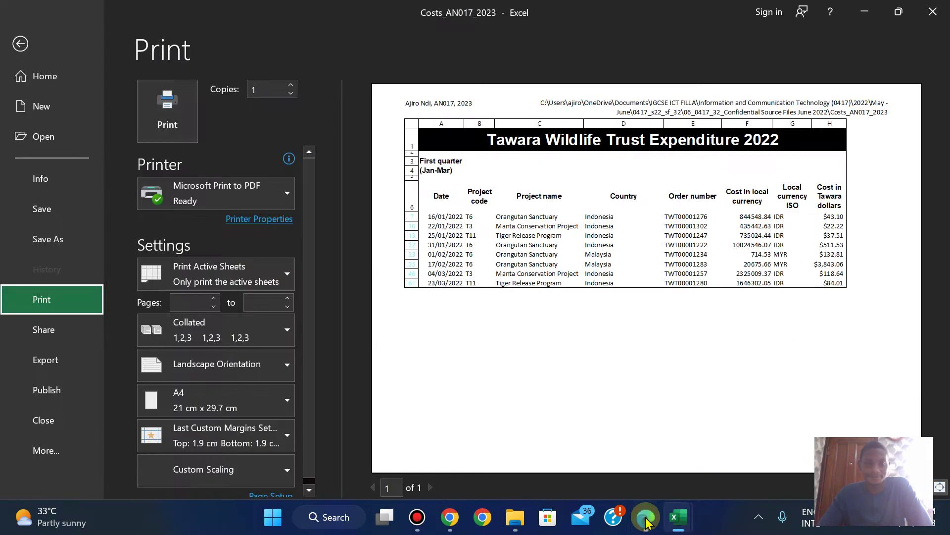
{"action": "left_click", "coordinate": [646, 517]}
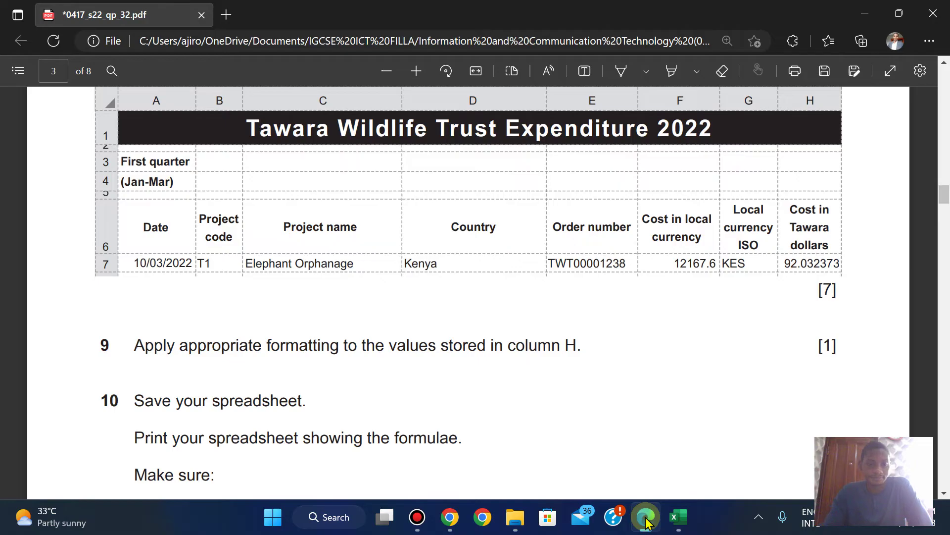
{"action": "scroll", "coordinate": [649, 523], "scroll_direction": "down", "scroll_amount": 11}
{"action": "scroll", "coordinate": [646, 523], "scroll_direction": "down", "scroll_amount": 15}
{"action": "scroll", "coordinate": [646, 522], "scroll_direction": "up", "scroll_amount": 10}
{"action": "scroll", "coordinate": [646, 523], "scroll_direction": "up", "scroll_amount": 6}
{"action": "scroll", "coordinate": [646, 522], "scroll_direction": "up", "scroll_amount": 10}
{"action": "scroll", "coordinate": [646, 522], "scroll_direction": "down", "scroll_amount": 4}
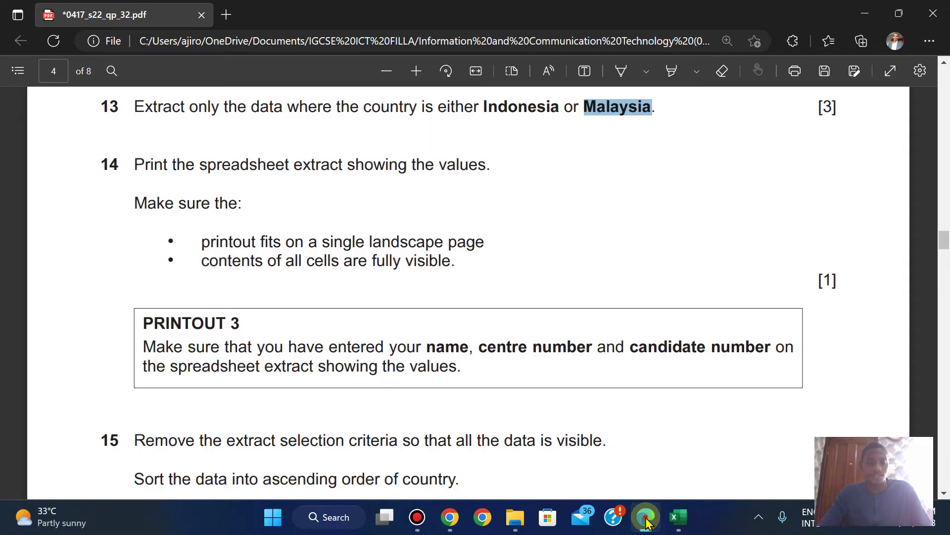
{"action": "left_click", "coordinate": [646, 517]}
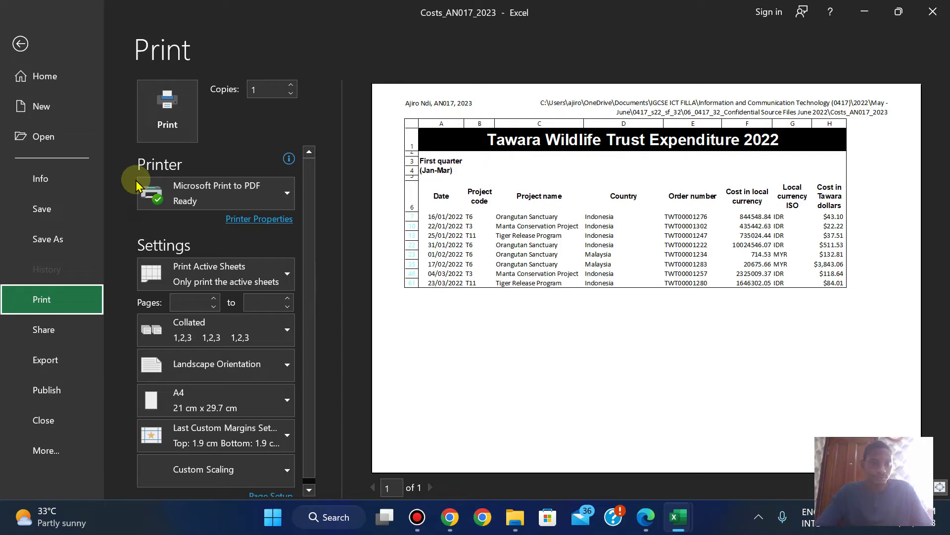
{"action": "left_click", "coordinate": [210, 369]}
{"action": "left_click", "coordinate": [233, 367]}
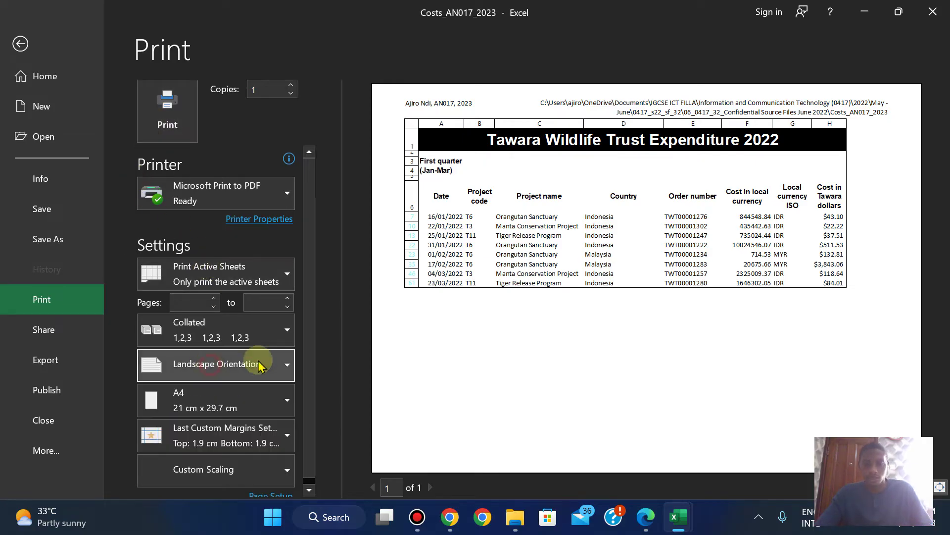
Compare the printout requirements of tasks 11 and 14 in the exam paper, including the instructions on row and column headings
{"action": "left_click", "coordinate": [652, 520]}
{"action": "key", "text": "Up"}
{"action": "key", "text": "Up"}
{"action": "key", "text": "Up"}
{"action": "key", "text": "Up"}
{"action": "key", "text": "Up"}
{"action": "key", "text": "Up"}
{"action": "key", "text": "Up"}
{"action": "key", "text": "Up"}
{"action": "key", "text": "Up"}
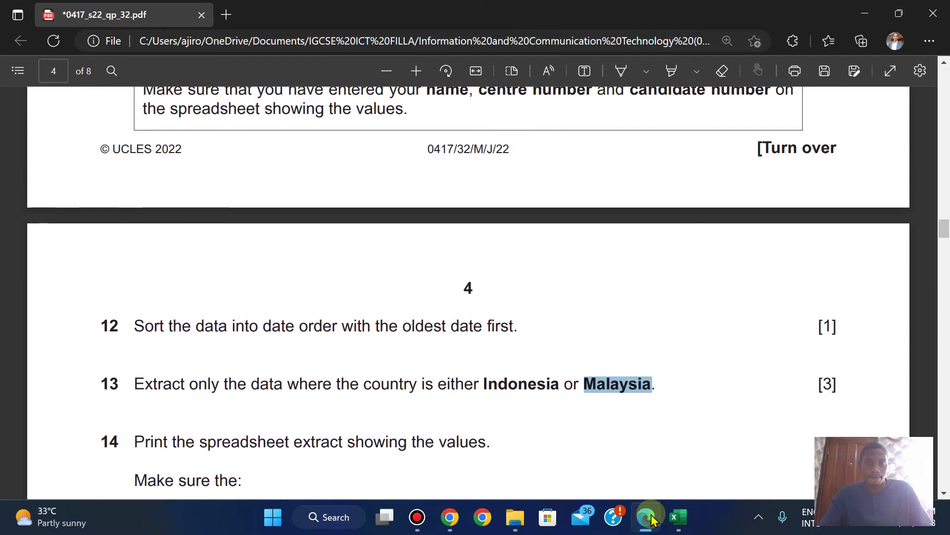
{"action": "key", "text": "Up"}
{"action": "key", "text": "Up"}
{"action": "key", "text": "Up"}
{"action": "key", "text": "Up"}
{"action": "key", "text": "Up"}
{"action": "key", "text": "Up"}
{"action": "key", "text": "Up"}
{"action": "key", "text": "Up"}
{"action": "key", "text": "Up"}
{"action": "key", "text": "Up"}
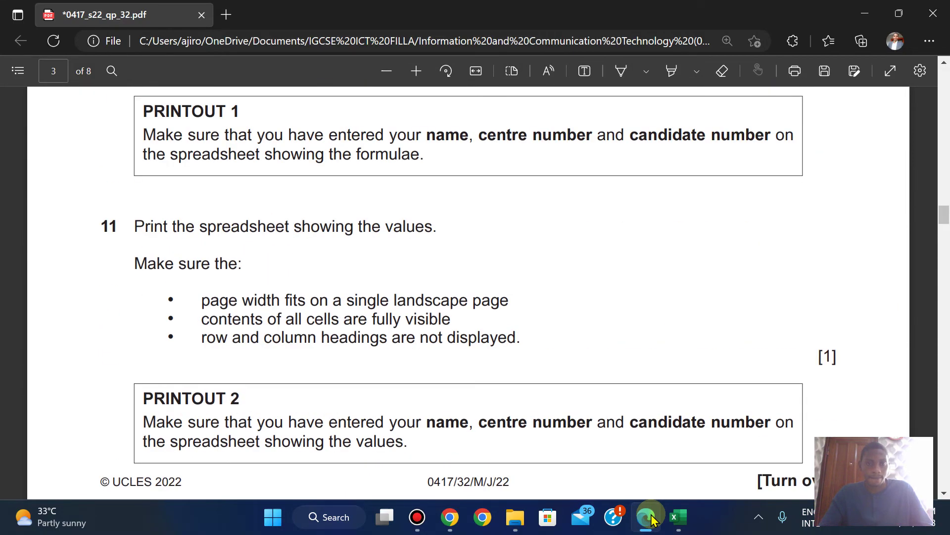
{"action": "key", "text": "Up"}
{"action": "key", "text": "Up"}
{"action": "key", "text": "Up"}
{"action": "key", "text": "Up"}
{"action": "key", "text": "Up"}
{"action": "key", "text": "Up"}
{"action": "key", "text": "Up"}
{"action": "key", "text": "Up"}
{"action": "key", "text": "Up"}
{"action": "key", "text": "Down"}
{"action": "key", "text": "Down"}
{"action": "key", "text": "Down"}
{"action": "key", "text": "Down"}
{"action": "key", "text": "Down"}
{"action": "key", "text": "Down"}
{"action": "key", "text": "Down"}
{"action": "key", "text": "Down"}
{"action": "key", "text": "Down"}
{"action": "key", "text": "Down"}
{"action": "key", "text": "Up"}
{"action": "key", "text": "Up"}
{"action": "key", "text": "Up"}
{"action": "key", "text": "Up"}
{"action": "key", "text": "Up"}
{"action": "key", "text": "Down"}
{"action": "key", "text": "Down"}
{"action": "key", "text": "Down"}
{"action": "key", "text": "Down"}
{"action": "key", "text": "Down"}
{"action": "key", "text": "Down"}
{"action": "key", "text": "Down"}
{"action": "key", "text": "Down"}
{"action": "key", "text": "Down"}
{"action": "key", "text": "Down"}
{"action": "key", "text": "Down"}
{"action": "key", "text": "Down"}
{"action": "key", "text": "Down"}
{"action": "key", "text": "Down"}
{"action": "key", "text": "Down"}
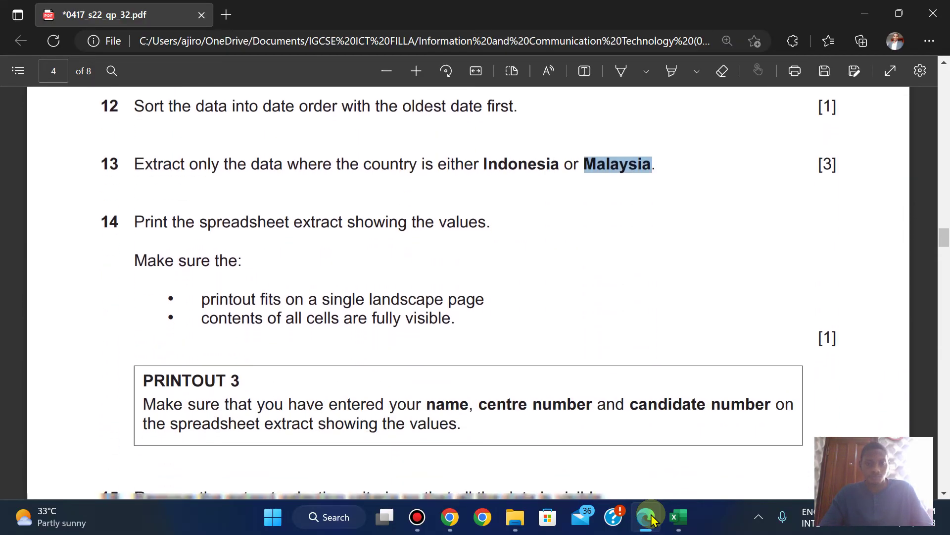
{"action": "key", "text": "Down"}
{"action": "key", "text": "Down"}
{"action": "key", "text": "Down"}
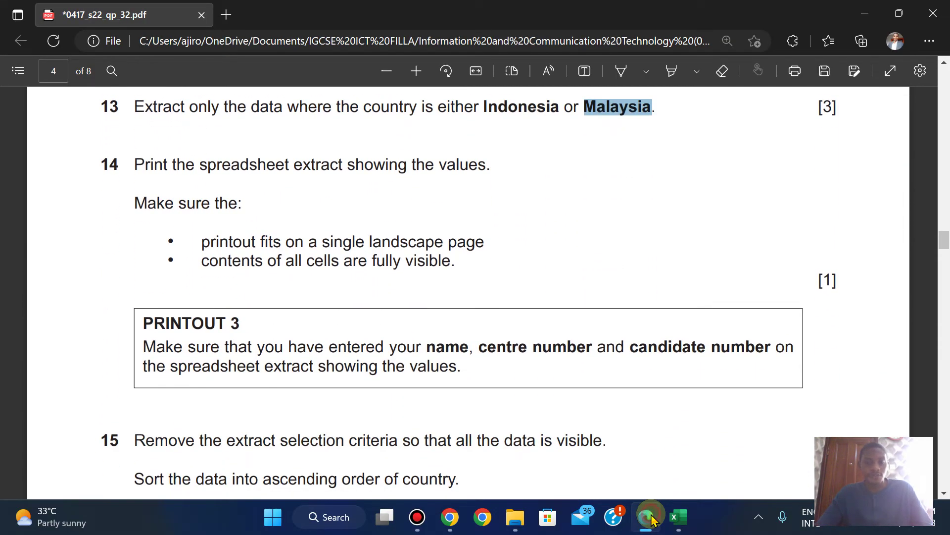
Return to the print preview and turn off row and column headings for the printout in the page setup's sheet options
{"action": "left_click", "coordinate": [651, 518]}
{"action": "left_click", "coordinate": [241, 480]}
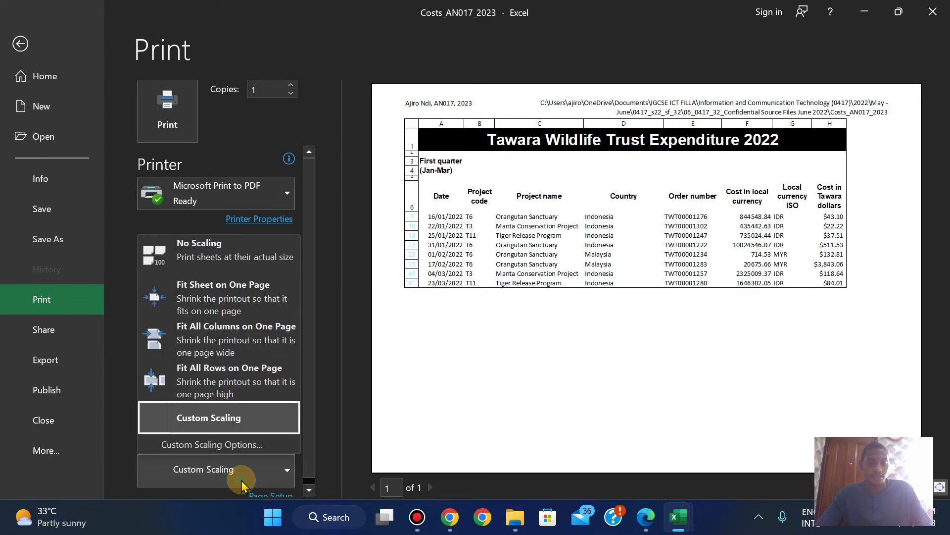
{"action": "left_click", "coordinate": [242, 444]}
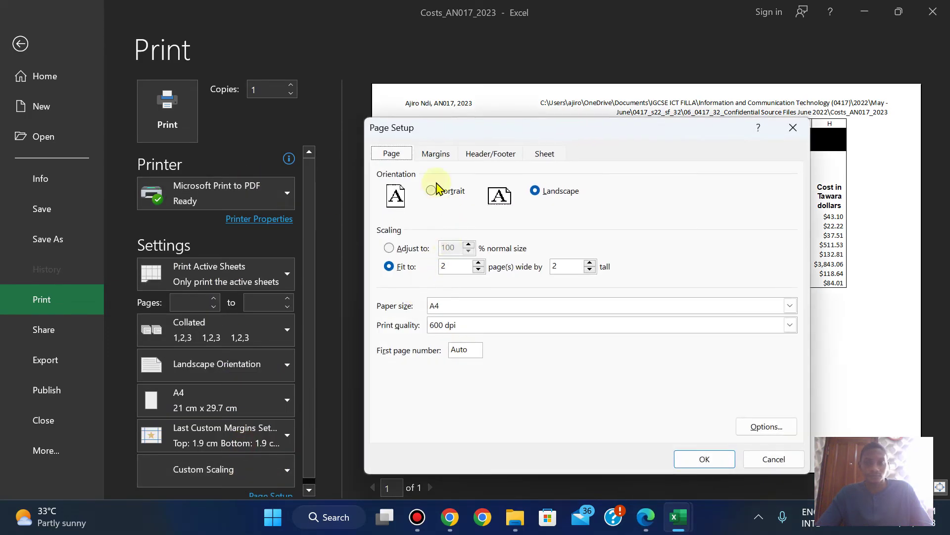
{"action": "left_click", "coordinate": [534, 154]}
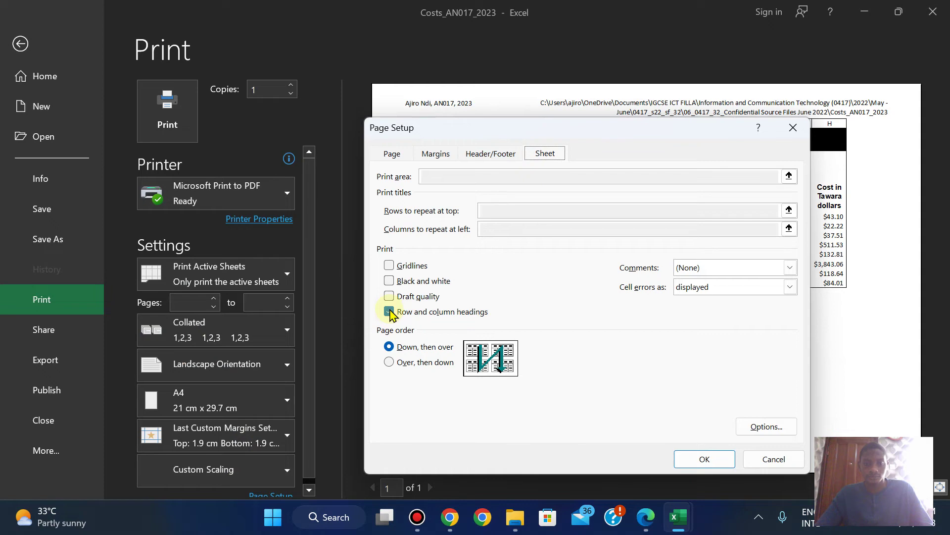
{"action": "left_click", "coordinate": [701, 460]}
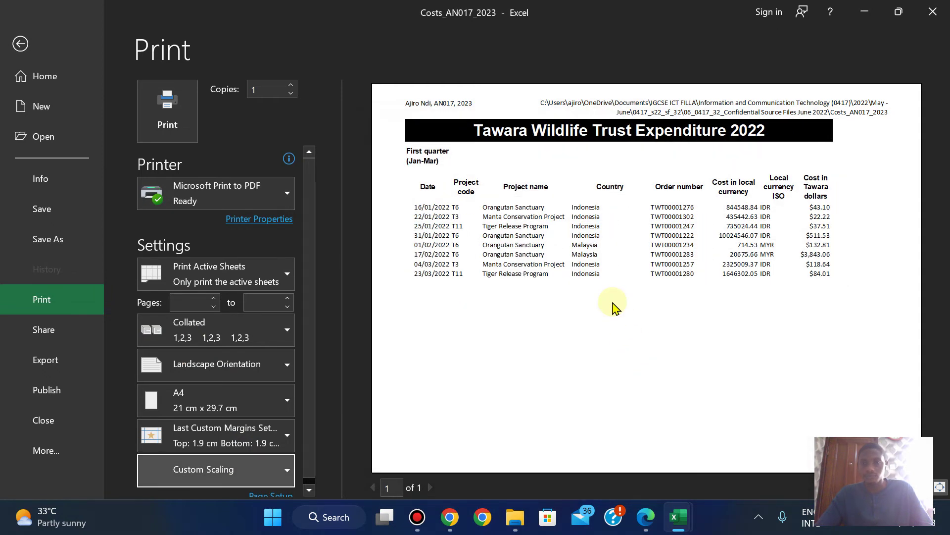
Recheck the Printout 2 and Printout 3 instructions in the exam paper against the updated print preview
{"action": "left_click", "coordinate": [645, 520]}
{"action": "key", "text": "Up"}
{"action": "key", "text": "Up"}
{"action": "key", "text": "Up"}
{"action": "key", "text": "Up"}
{"action": "key", "text": "Up"}
{"action": "key", "text": "Up"}
{"action": "key", "text": "Up"}
{"action": "key", "text": "Up"}
{"action": "key", "text": "Up"}
{"action": "key", "text": "Up"}
{"action": "key", "text": "Up"}
{"action": "key", "text": "Up"}
{"action": "key", "text": "Up"}
{"action": "key", "text": "Up"}
{"action": "key", "text": "Up"}
{"action": "key", "text": "Up"}
{"action": "key", "text": "Up"}
{"action": "key", "text": "Up"}
{"action": "key", "text": "Up"}
{"action": "key", "text": "Up"}
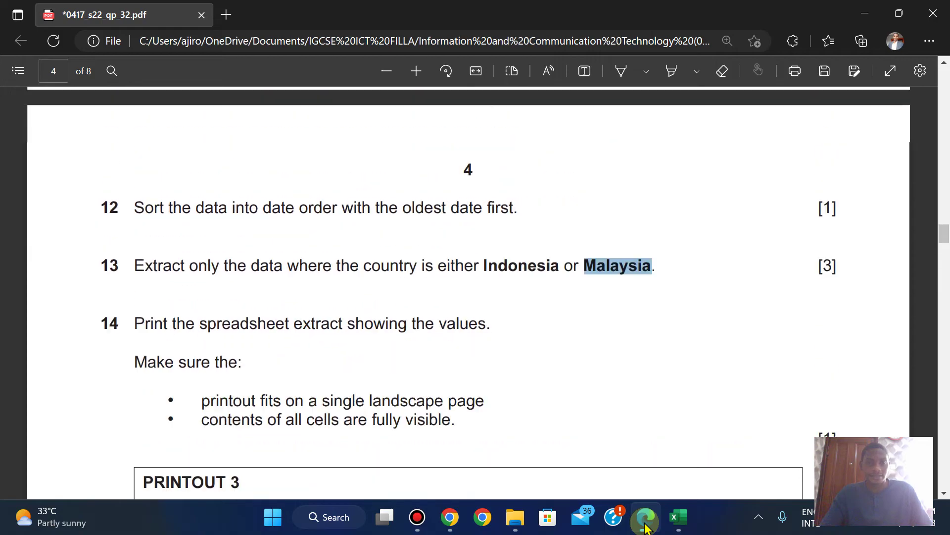
{"action": "key", "text": "Down"}
{"action": "key", "text": "Down"}
{"action": "key", "text": "Down"}
{"action": "key", "text": "Down"}
{"action": "key", "text": "Down"}
{"action": "key", "text": "Down"}
{"action": "key", "text": "Down"}
{"action": "key", "text": "Down"}
{"action": "key", "text": "Down"}
{"action": "key", "text": "Down"}
{"action": "key", "text": "Down"}
{"action": "key", "text": "Down"}
{"action": "key", "text": "Down"}
{"action": "key", "text": "Down"}
{"action": "key", "text": "Down"}
{"action": "key", "text": "Down"}
{"action": "key", "text": "Down"}
{"action": "key", "text": "Down"}
{"action": "key", "text": "Down"}
{"action": "key", "text": "Down"}
{"action": "key", "text": "Down"}
{"action": "key", "text": "Down"}
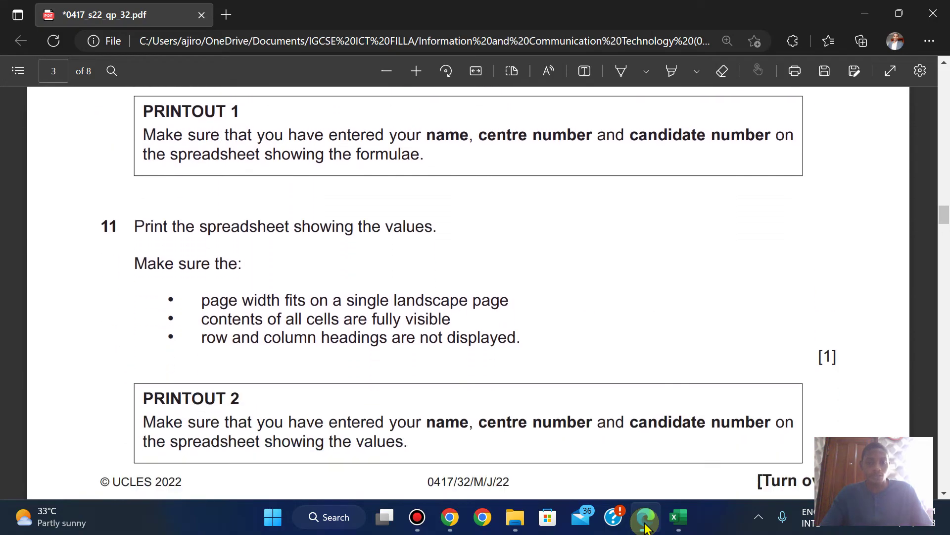
Review tasks 12 to 15 in the exam paper, focusing on the Printout 3 requirements for the spreadsheet extract
{"action": "key", "text": "Down"}
{"action": "key", "text": "Down"}
{"action": "key", "text": "Down"}
{"action": "key", "text": "Down"}
{"action": "key", "text": "Down"}
{"action": "key", "text": "Down"}
{"action": "key", "text": "Down"}
{"action": "key", "text": "Down"}
{"action": "key", "text": "Up"}
{"action": "key", "text": "Up"}
{"action": "key", "text": "Up"}
{"action": "key", "text": "Up"}
{"action": "key", "text": "Up"}
{"action": "key", "text": "Up"}
{"action": "key", "text": "Up"}
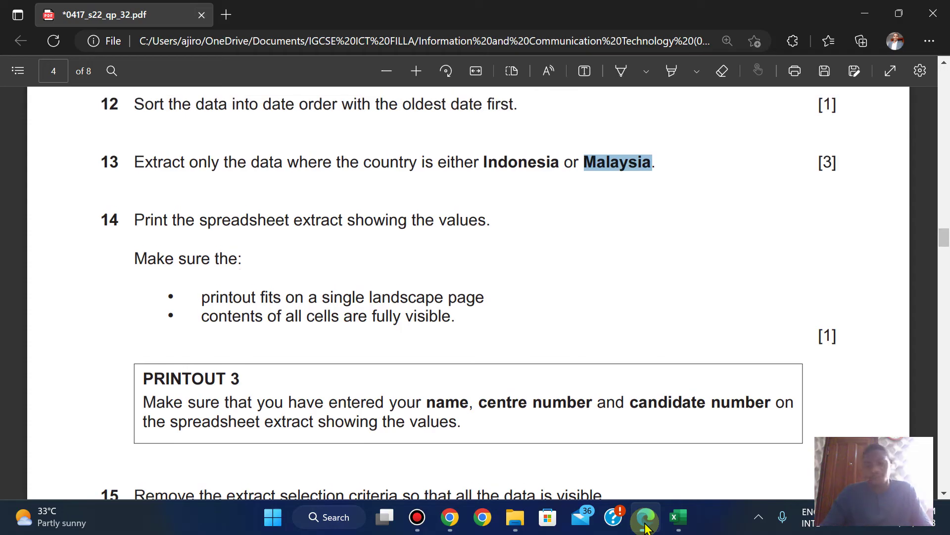
{"action": "key", "text": "Up"}
{"action": "key", "text": "Up"}
{"action": "key", "text": "Up"}
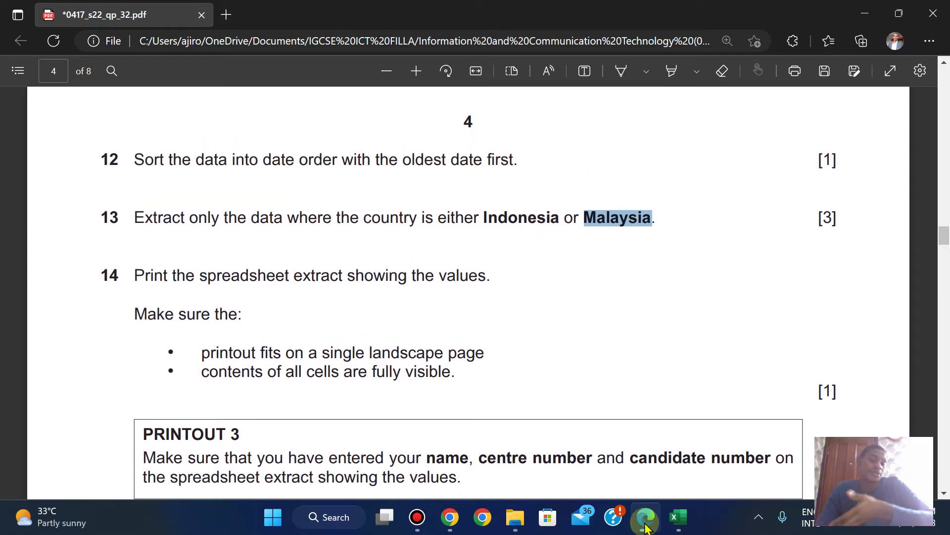
{"action": "key", "text": "Down"}
{"action": "key", "text": "Down"}
{"action": "key", "text": "Down"}
{"action": "key", "text": "Down"}
{"action": "key", "text": "Down"}
{"action": "key", "text": "Down"}
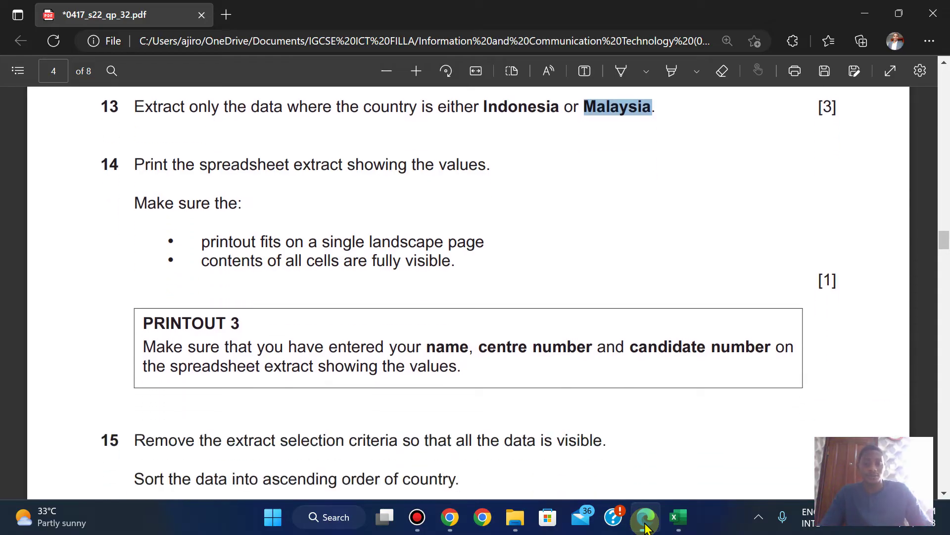
{"action": "key", "text": "Up"}
{"action": "key", "text": "Up"}
{"action": "key", "text": "Up"}
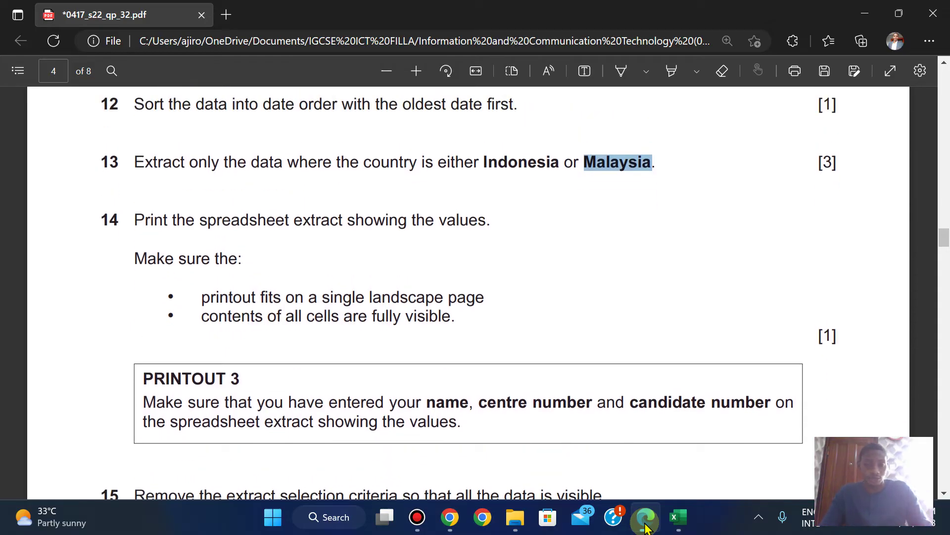
Copy the Printout 3 title from the exam paper and print the Costs_AN017_2023 extract to a PDF named PRINTOUT 3
{"action": "left_click_drag", "start_coordinate": [144, 379], "coordinate": [241, 386]}
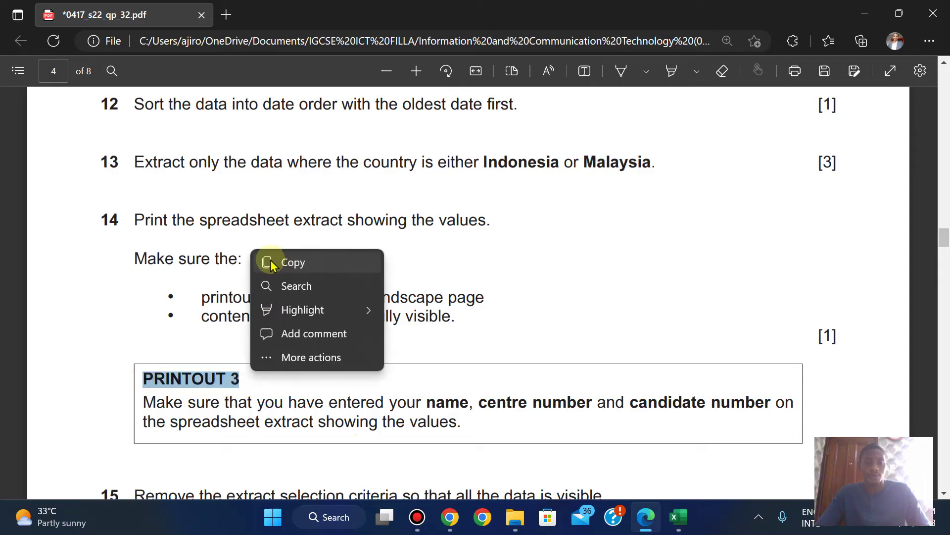
{"action": "left_click", "coordinate": [265, 261]}
{"action": "mouse_move", "coordinate": [680, 518]}
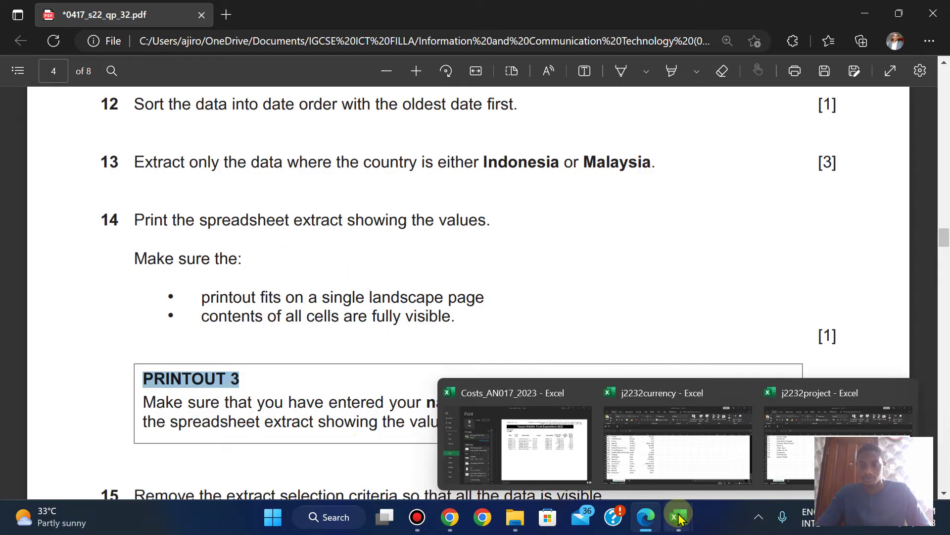
{"action": "left_click", "coordinate": [509, 467]}
{"action": "left_click", "coordinate": [166, 104]}
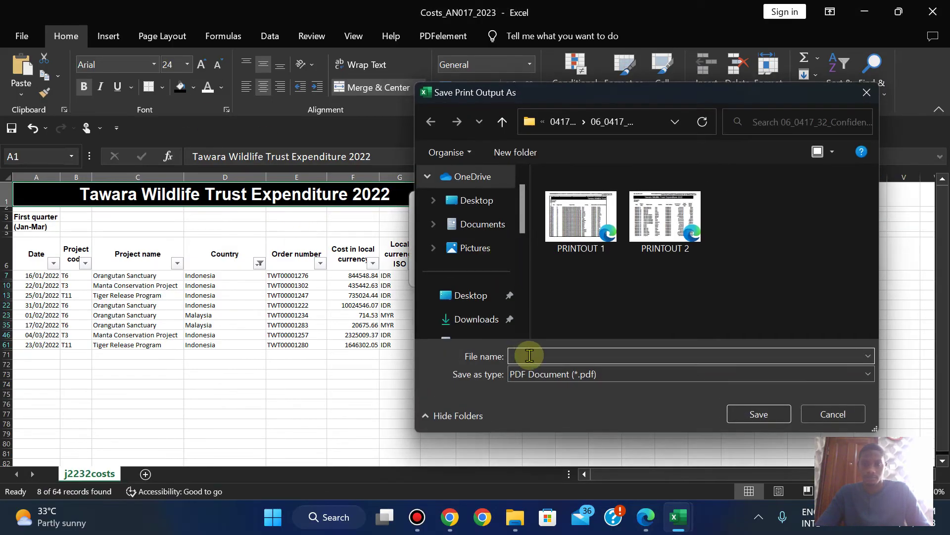
{"action": "type", "text": "PRINTOUT 3"}
{"action": "left_click", "coordinate": [777, 414]}
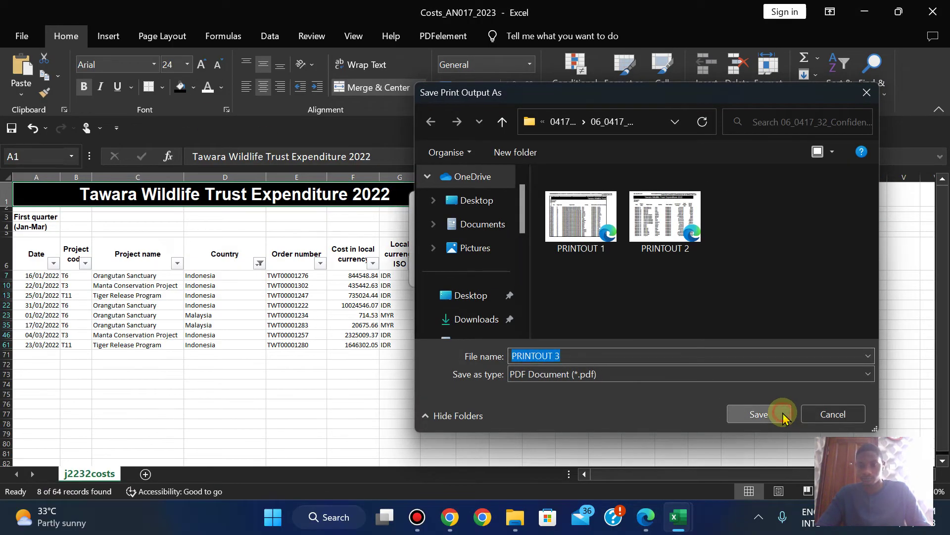
Read tasks 15 to 17 in the exam paper, covering the criteria removal, country sort, EUR extract and its printout
{"action": "left_click", "coordinate": [646, 517]}
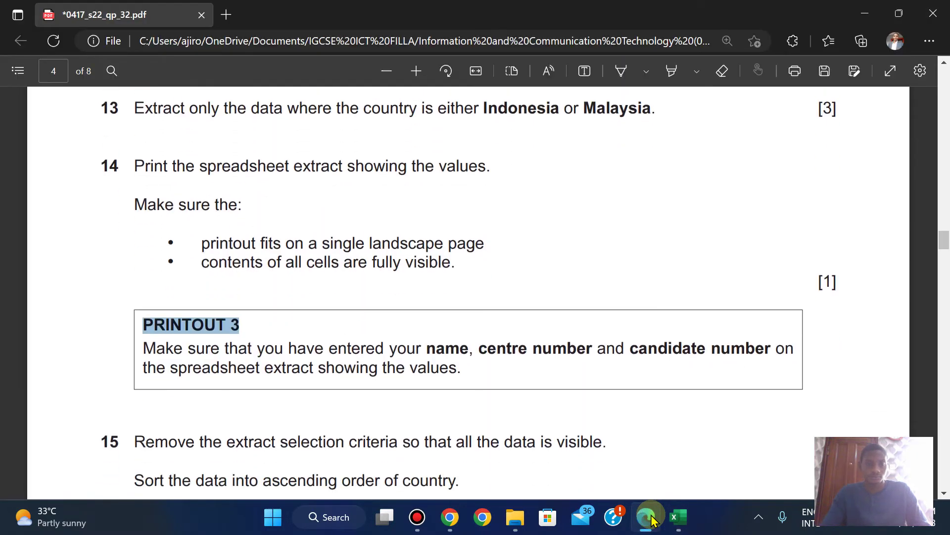
{"action": "key", "text": "Down"}
{"action": "key", "text": "Down"}
{"action": "key", "text": "Down"}
{"action": "key", "text": "Down"}
{"action": "key", "text": "Down"}
{"action": "key", "text": "Down"}
{"action": "key", "text": "Down"}
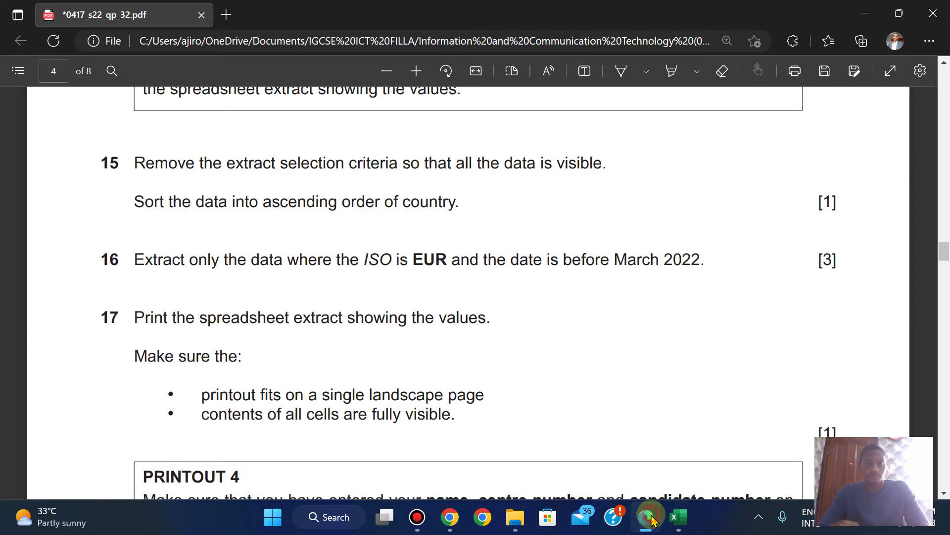
Return to the costs workbook and turn off filtering so that all the expenditure data is shown
{"action": "left_click", "coordinate": [677, 516]}
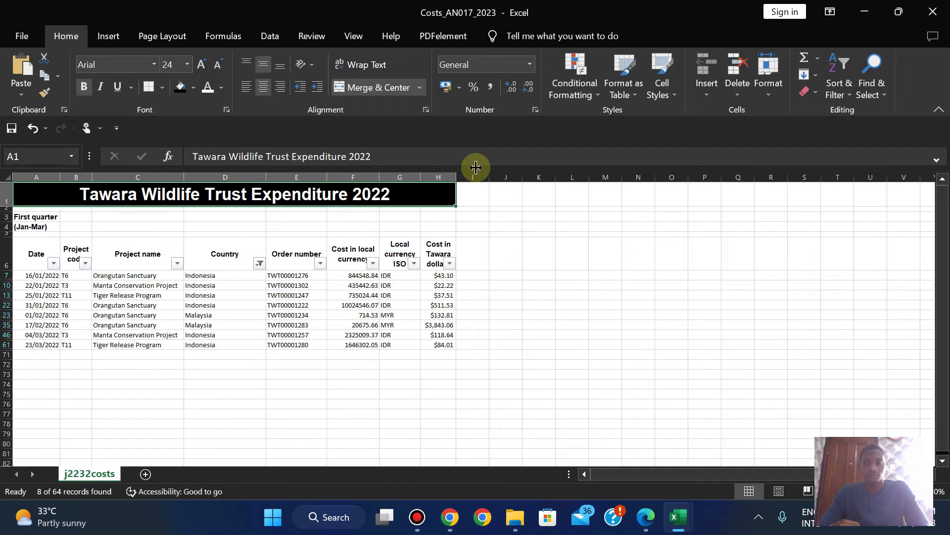
{"action": "left_click", "coordinate": [840, 99]}
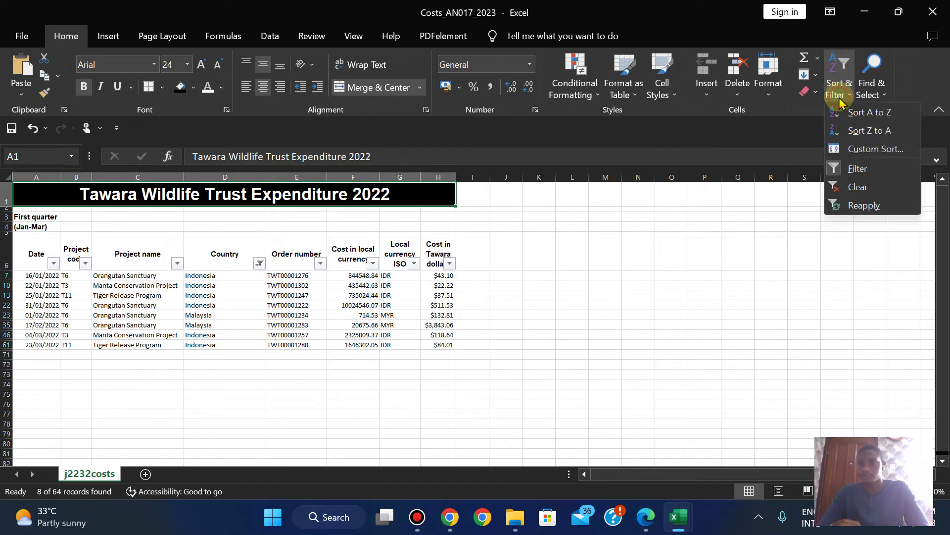
{"action": "left_click", "coordinate": [848, 168]}
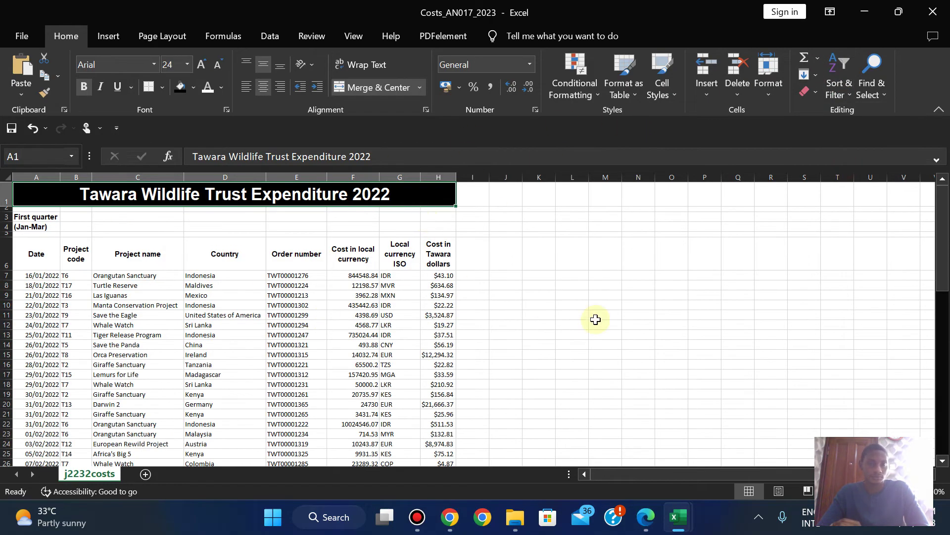
Check the sort order in task 15 of the exam paper and sort the expenditure table by Country from A to Z
{"action": "left_click", "coordinate": [646, 516]}
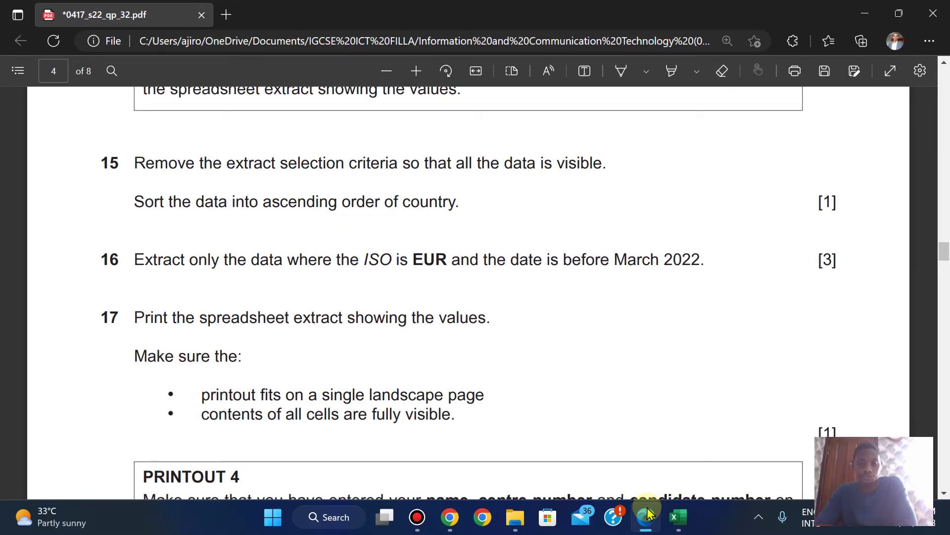
{"action": "left_click", "coordinate": [646, 507]}
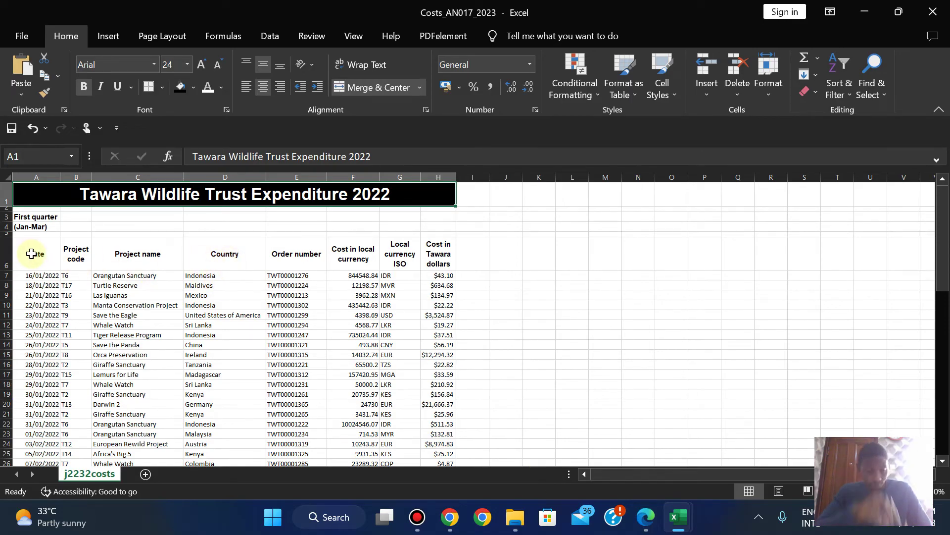
{"action": "left_click_drag", "start_coordinate": [30, 254], "coordinate": [453, 443]}
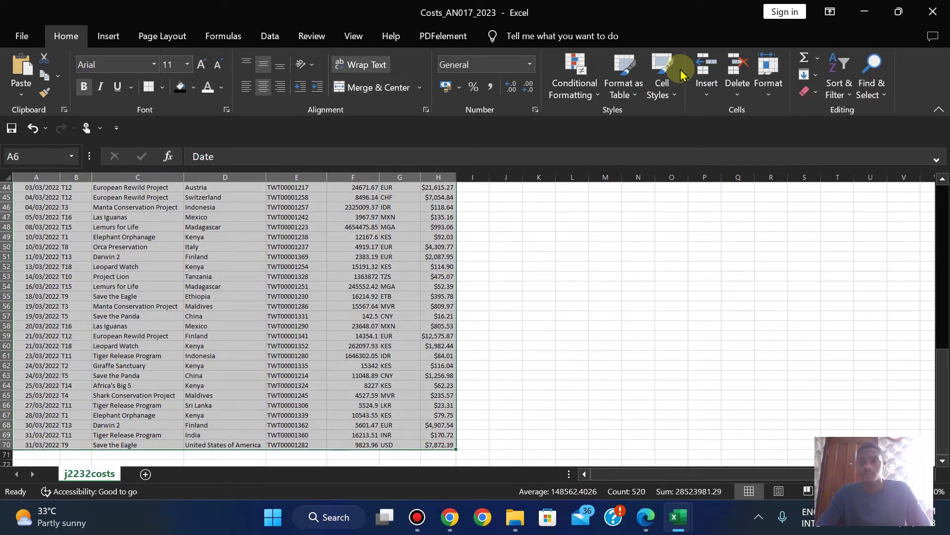
{"action": "left_click", "coordinate": [841, 93]}
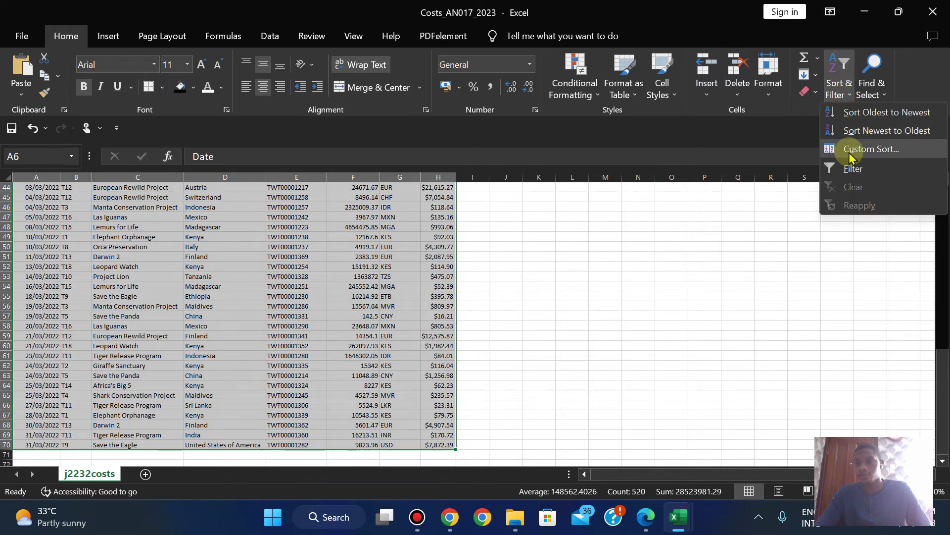
{"action": "left_click", "coordinate": [849, 149]}
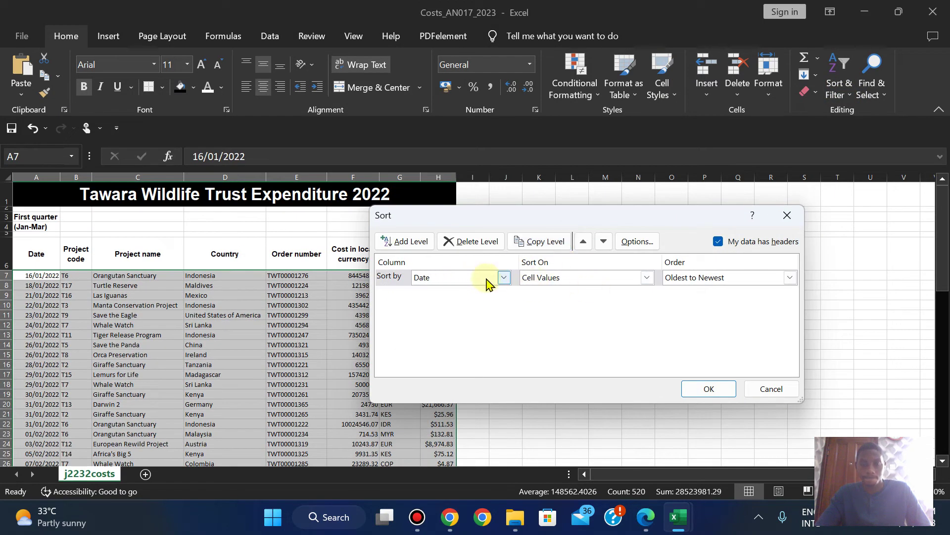
{"action": "left_click", "coordinate": [503, 277]}
{"action": "left_click", "coordinate": [476, 323]}
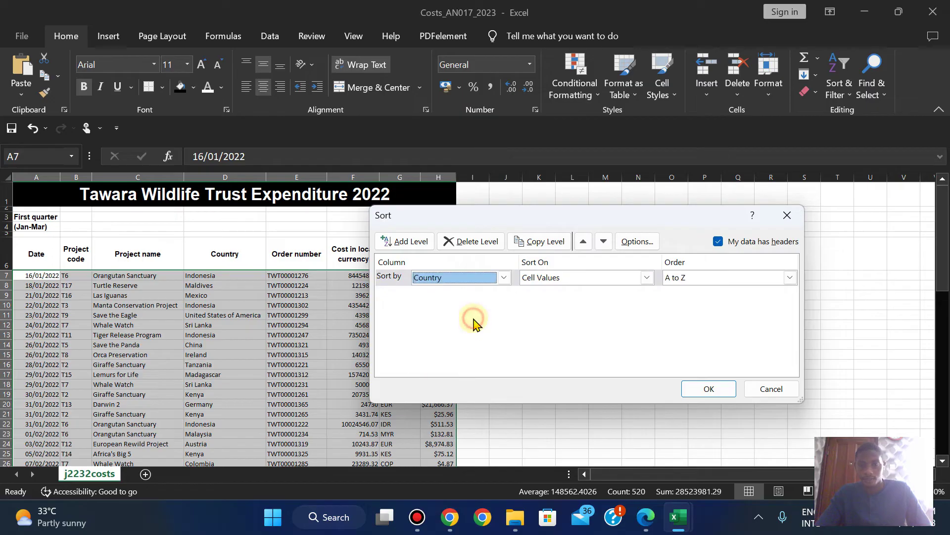
{"action": "left_click", "coordinate": [643, 519]}
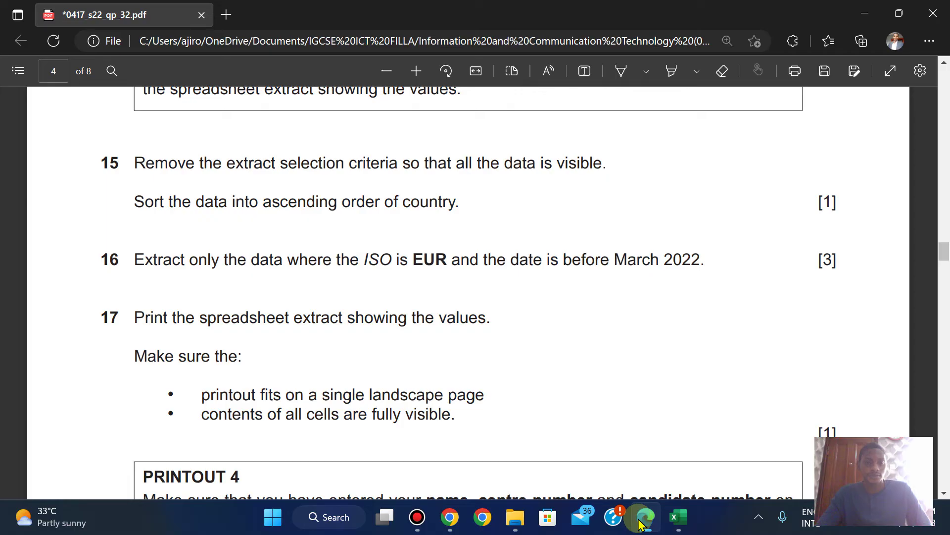
{"action": "left_click", "coordinate": [643, 518]}
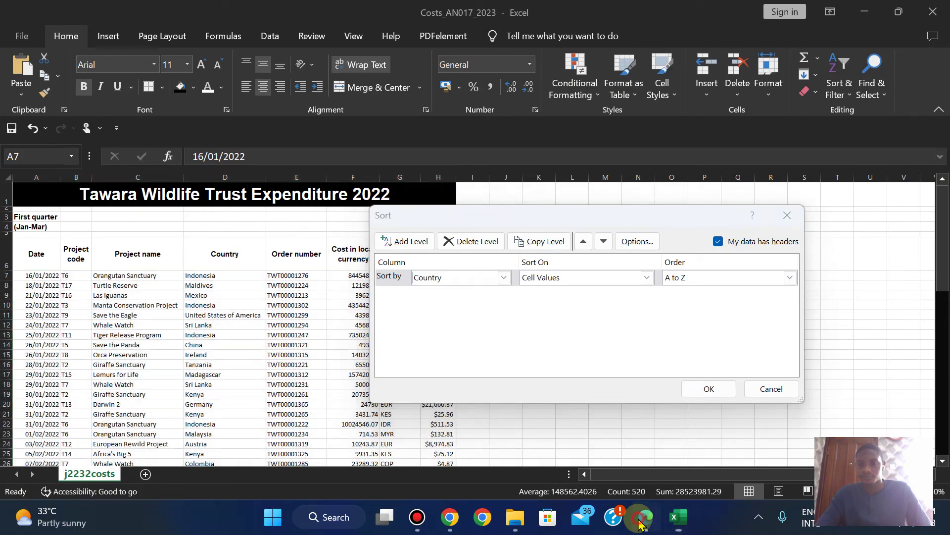
{"action": "left_click", "coordinate": [644, 518]}
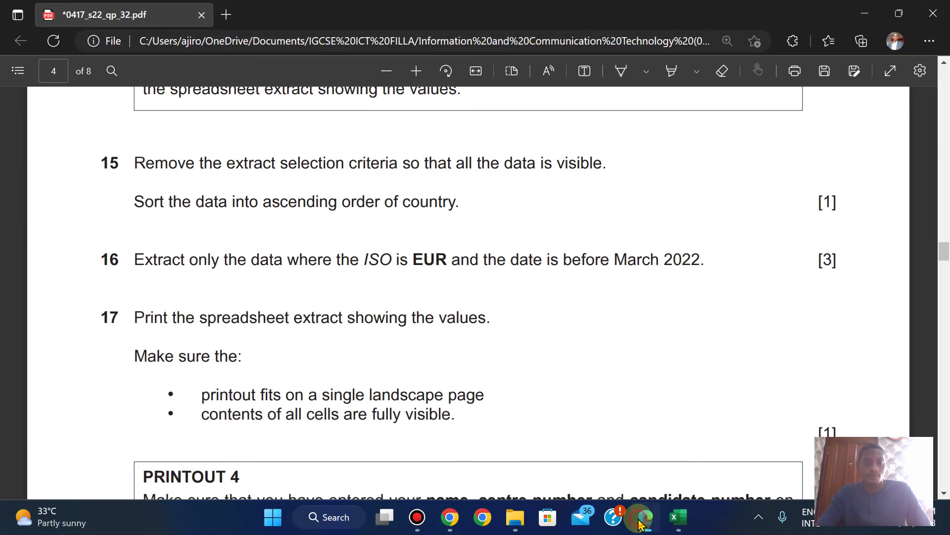
{"action": "left_click", "coordinate": [643, 518]}
{"action": "left_click", "coordinate": [709, 390]}
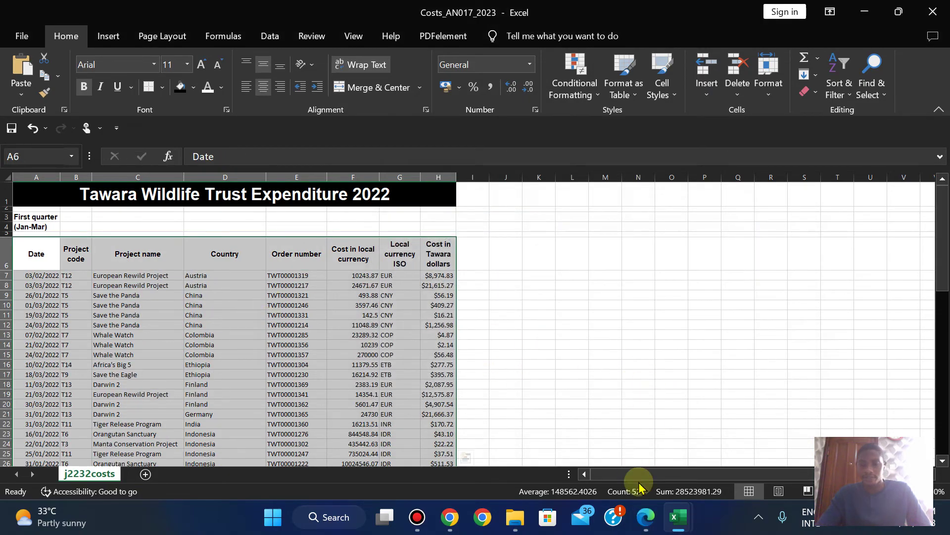
Check task 16 in the exam paper and turn on filtering for the table's header row from Date to Cost in Tawara dollars
{"action": "left_click", "coordinate": [646, 520]}
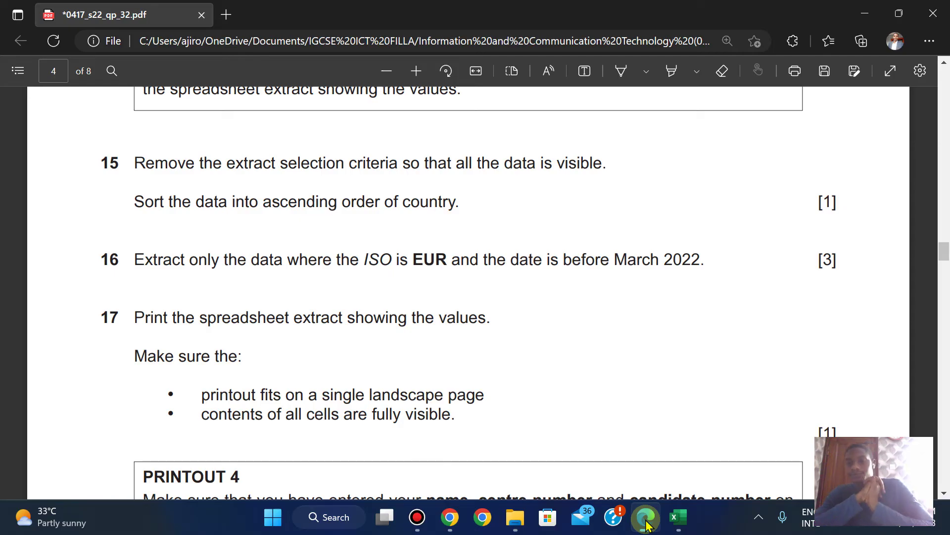
{"action": "left_click", "coordinate": [646, 520]}
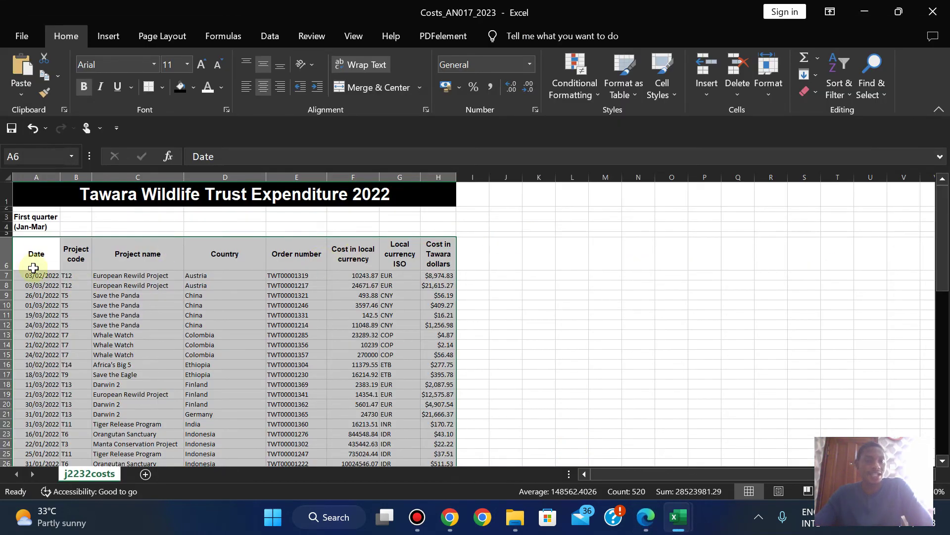
{"action": "left_click", "coordinate": [512, 255]}
{"action": "left_click_drag", "start_coordinate": [33, 253], "coordinate": [441, 253]}
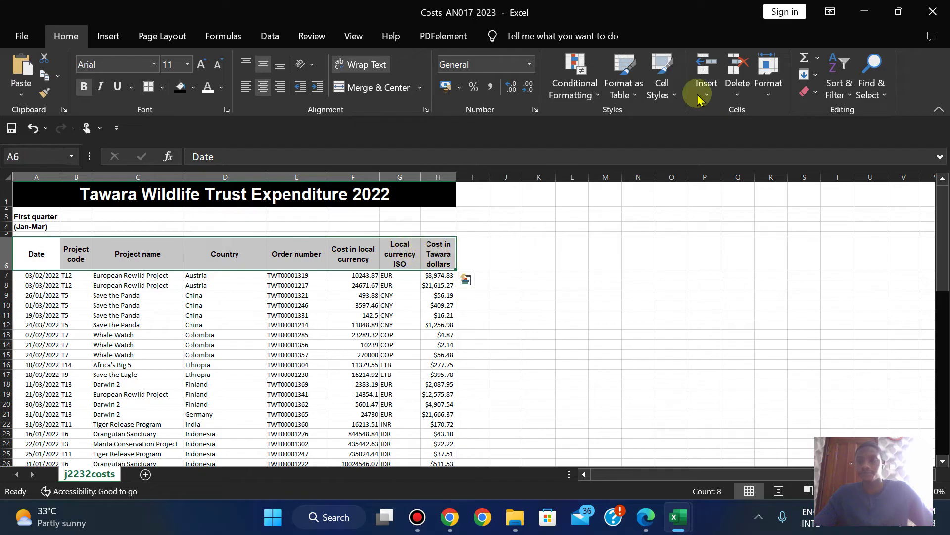
{"action": "left_click", "coordinate": [839, 88]}
{"action": "left_click", "coordinate": [852, 170]}
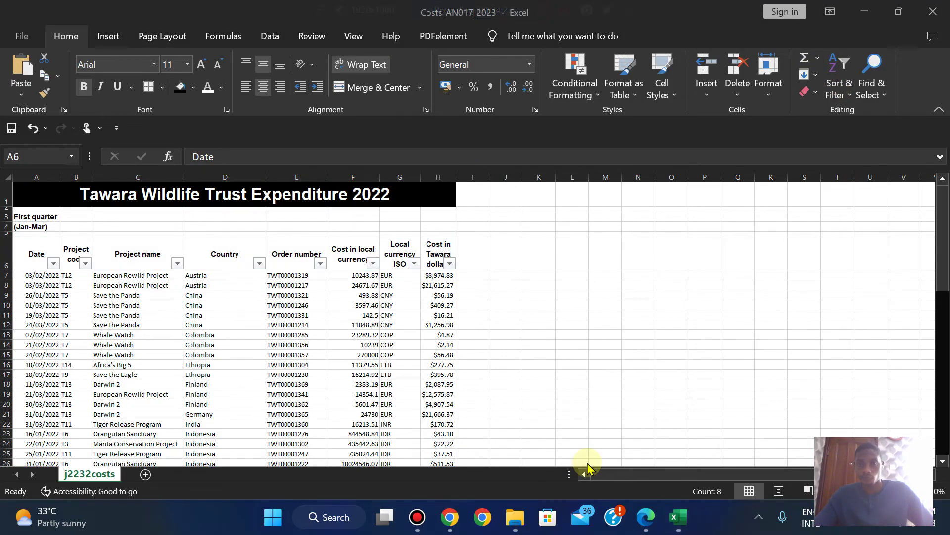
Reread the extract criteria in task 16 of the exam paper and return to the Costs_AN017_2023 workbook
{"action": "left_click", "coordinate": [647, 517]}
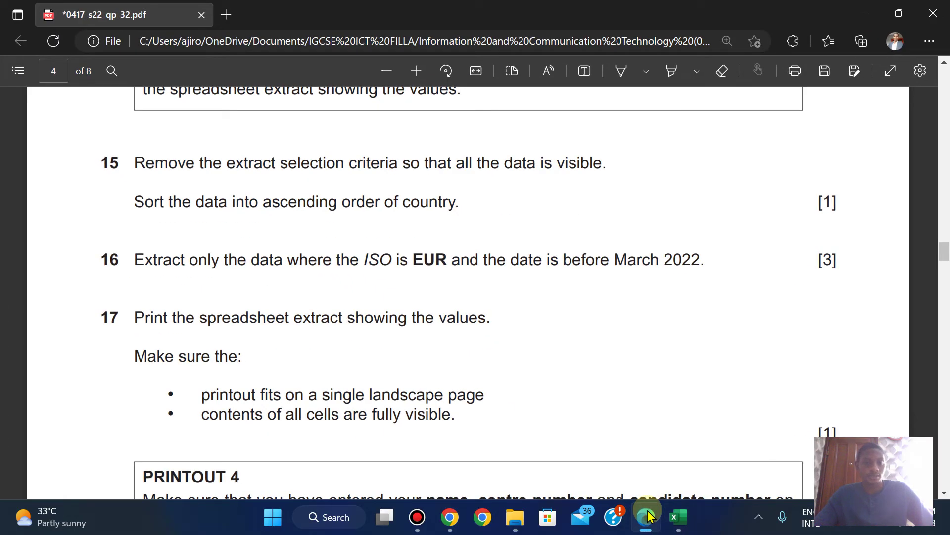
{"action": "left_click", "coordinate": [648, 515]}
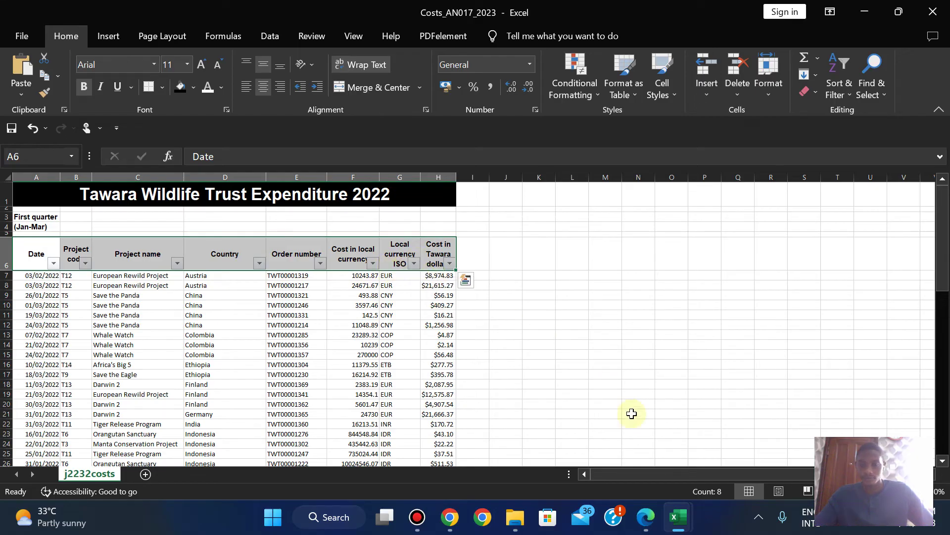
{"action": "left_click", "coordinate": [646, 517]}
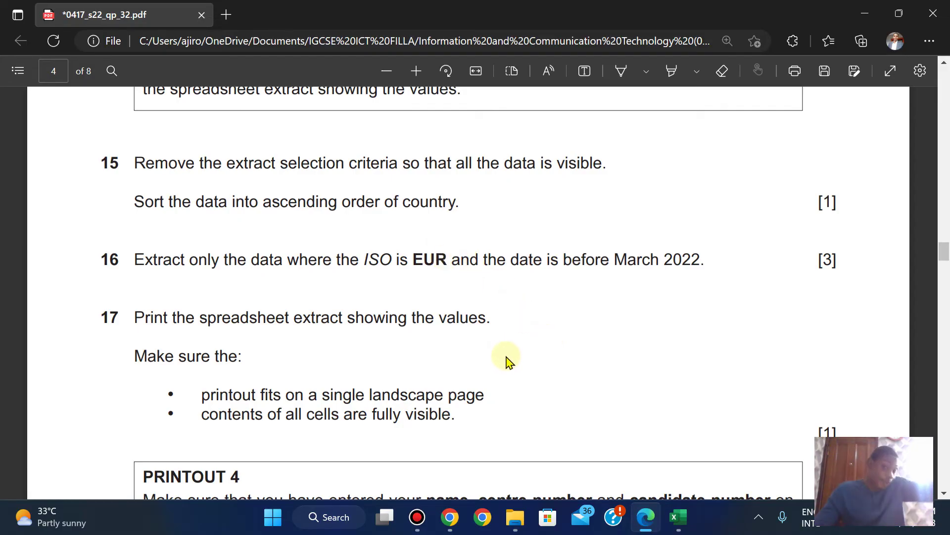
{"action": "mouse_move", "coordinate": [678, 521]}
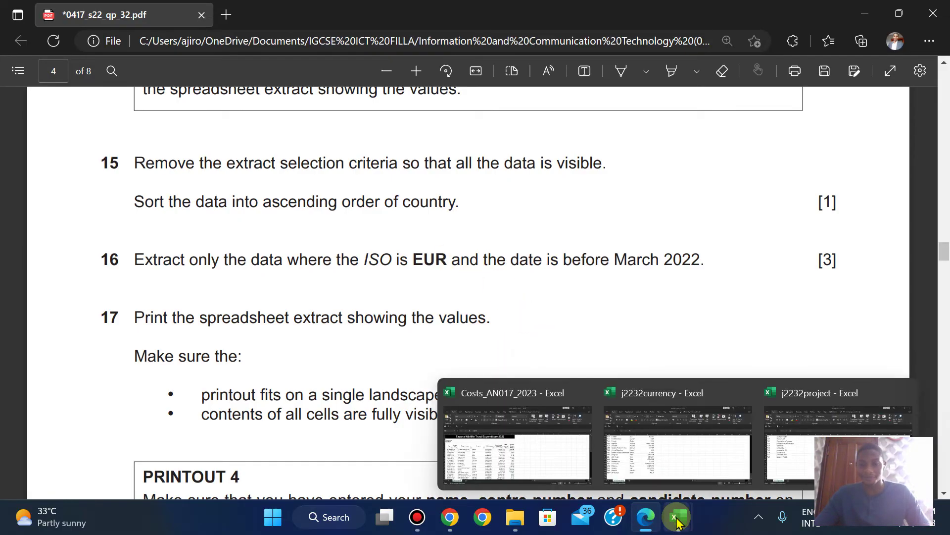
{"action": "left_click", "coordinate": [573, 446]}
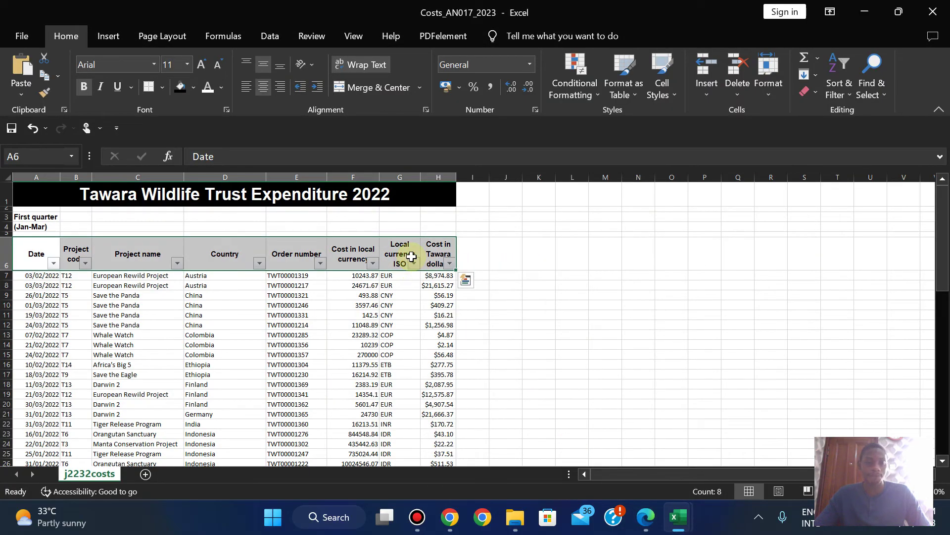
Filter the Local currency ISO column with a custom text filter that equals EUR, checking the code against task 16
{"action": "left_click", "coordinate": [520, 242]}
{"action": "left_click", "coordinate": [414, 263]}
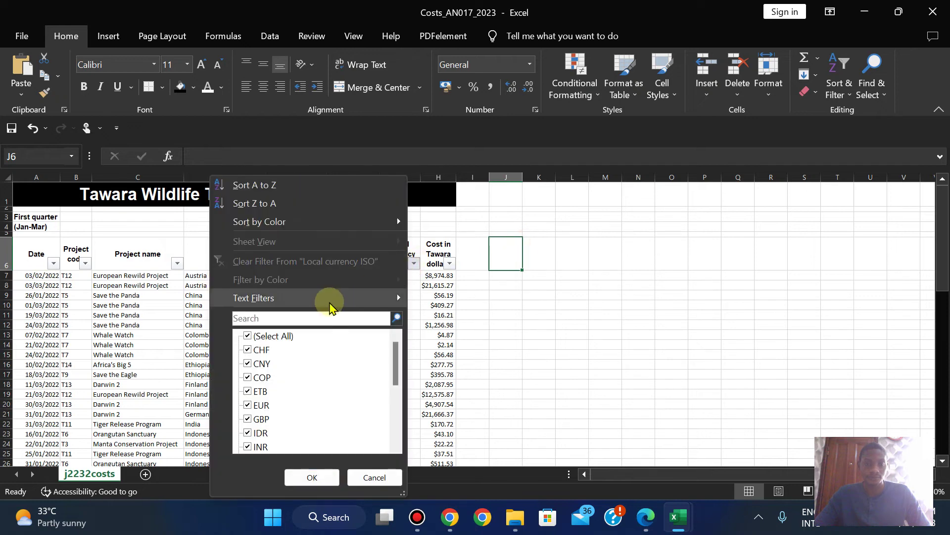
{"action": "mouse_move", "coordinate": [322, 300]}
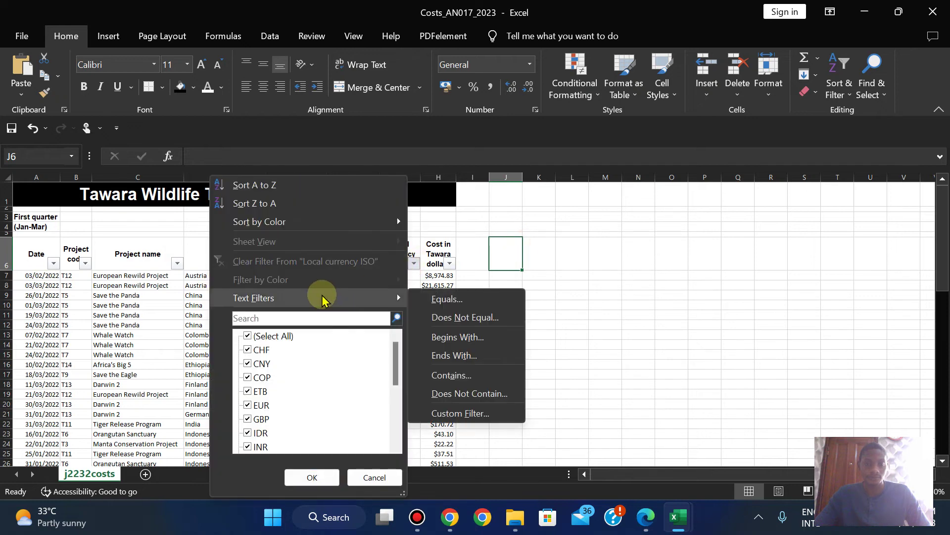
{"action": "left_click", "coordinate": [471, 304]}
{"action": "left_click", "coordinate": [647, 518]}
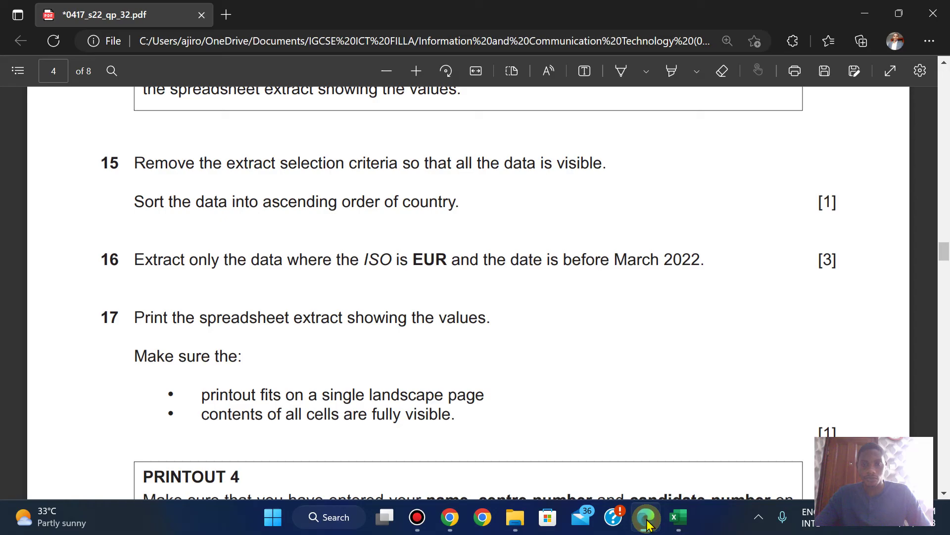
{"action": "left_click", "coordinate": [647, 519]}
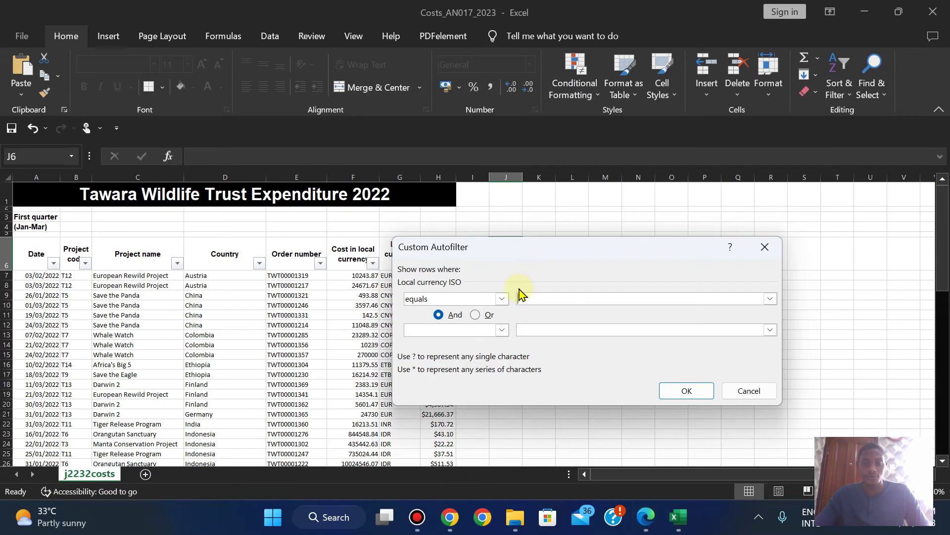
{"action": "type", "text": "EUR"}
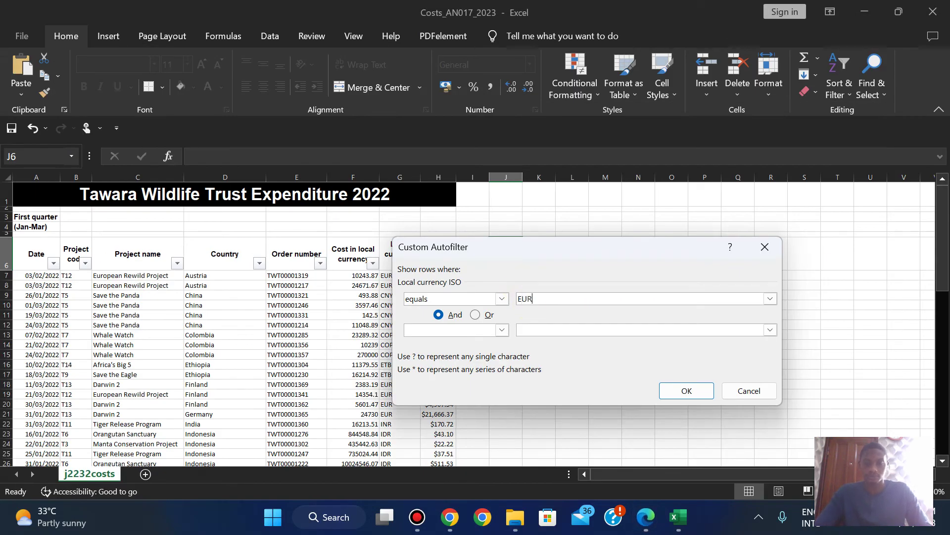
{"action": "left_click", "coordinate": [644, 520]}
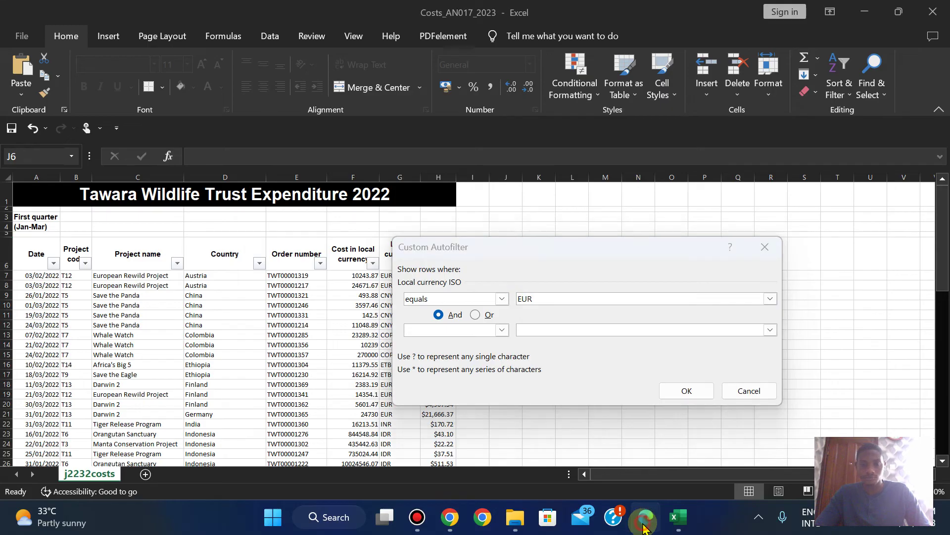
{"action": "left_click", "coordinate": [644, 524]}
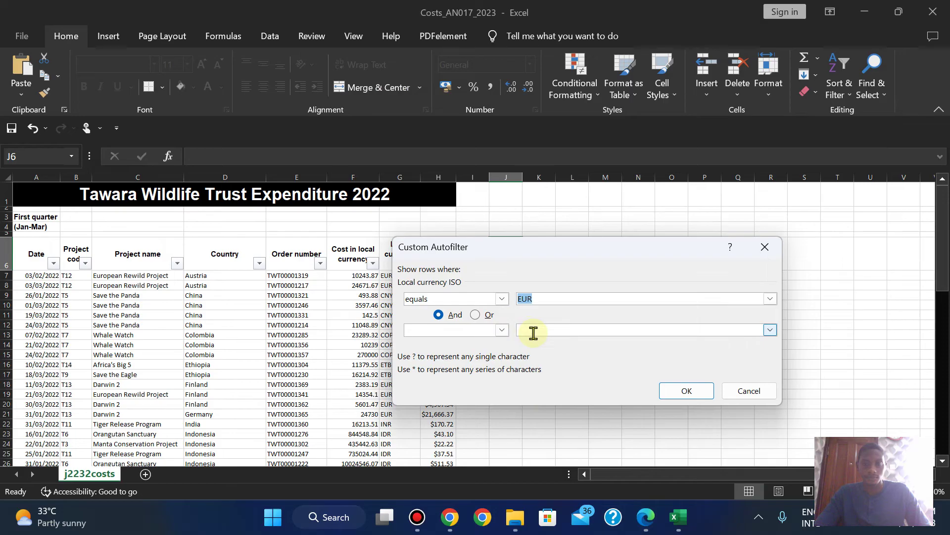
{"action": "left_click", "coordinate": [693, 389]}
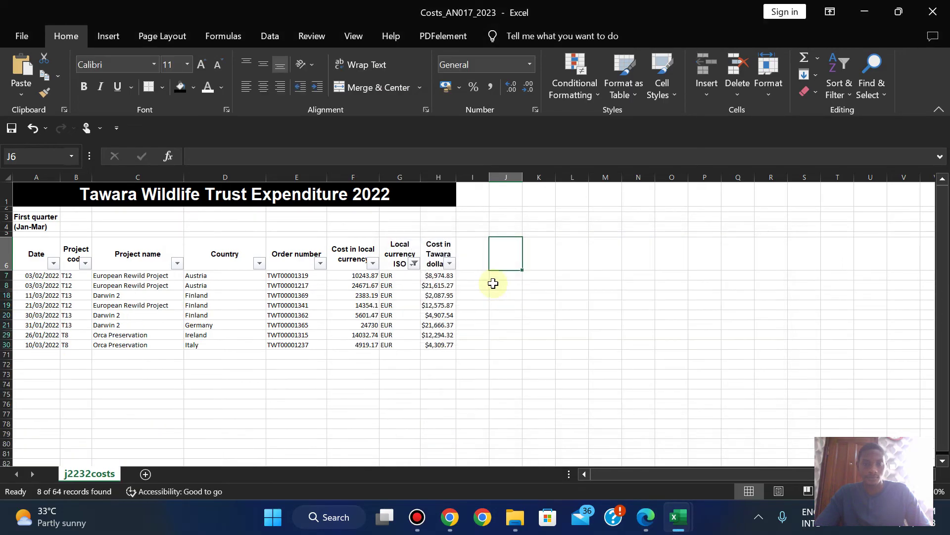
Check the date condition in task 16 of the exam paper and go back to the filtered expenditure table
{"action": "left_click", "coordinate": [645, 518]}
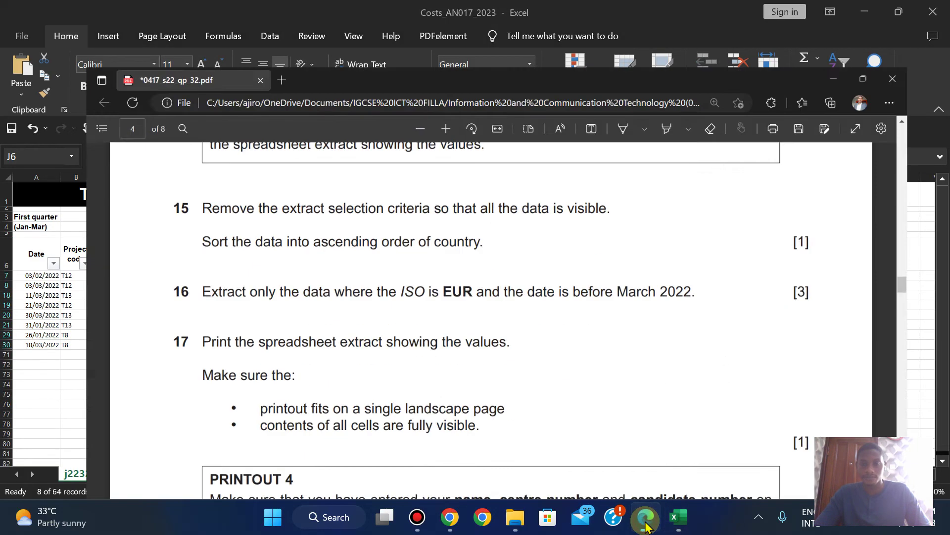
{"action": "left_click", "coordinate": [646, 518]}
{"action": "left_click", "coordinate": [646, 517]}
{"action": "left_click", "coordinate": [646, 523]}
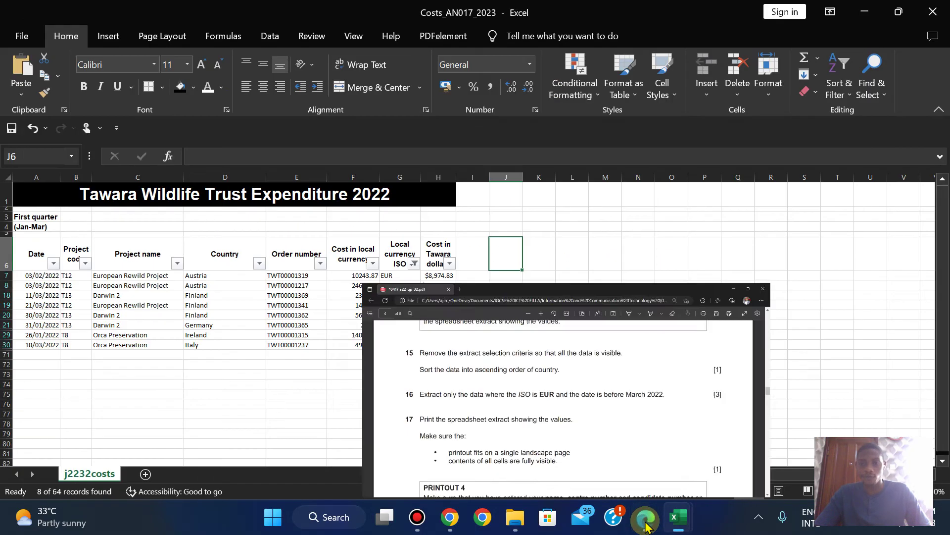
Try filtering the Date column for dates before 31/03/2022, checking the condition against task 16
{"action": "left_click", "coordinate": [54, 263]}
{"action": "mouse_move", "coordinate": [117, 297]}
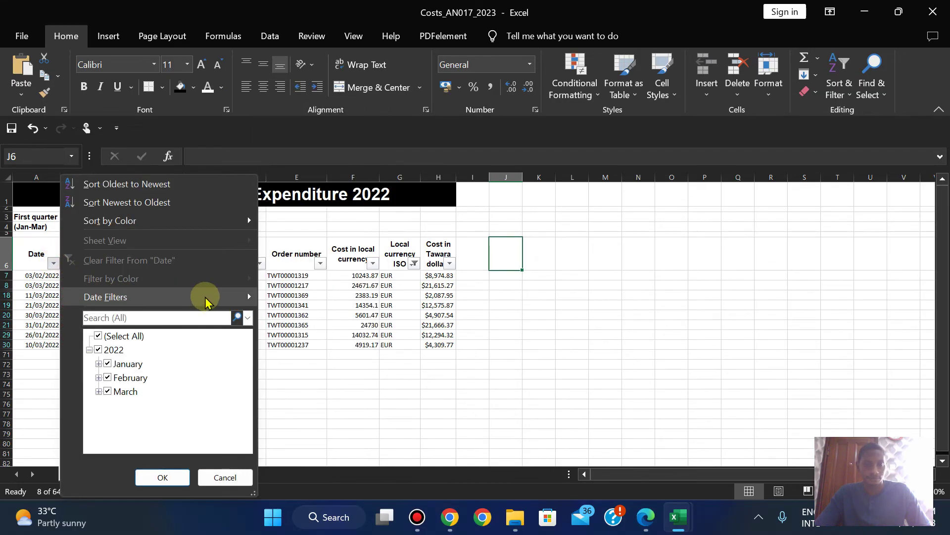
{"action": "mouse_move", "coordinate": [250, 300]}
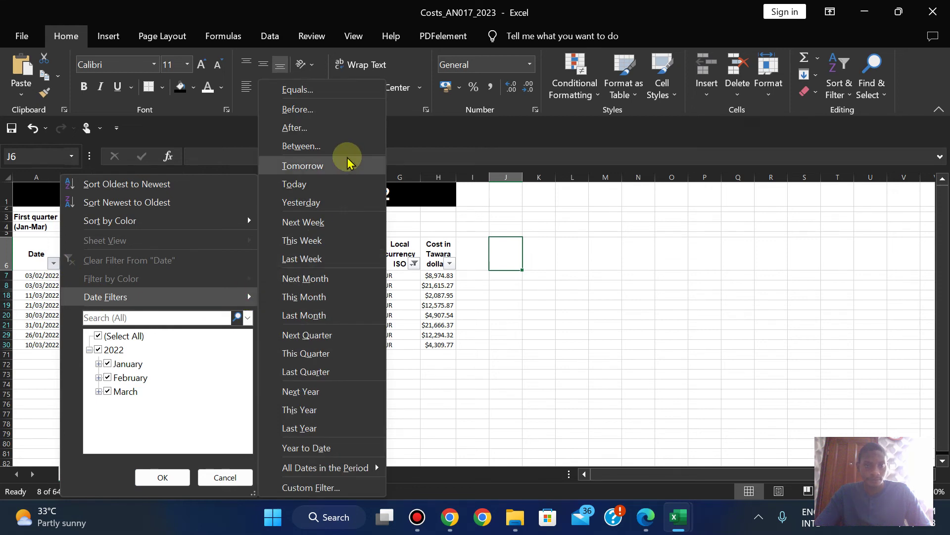
{"action": "left_click", "coordinate": [330, 111]}
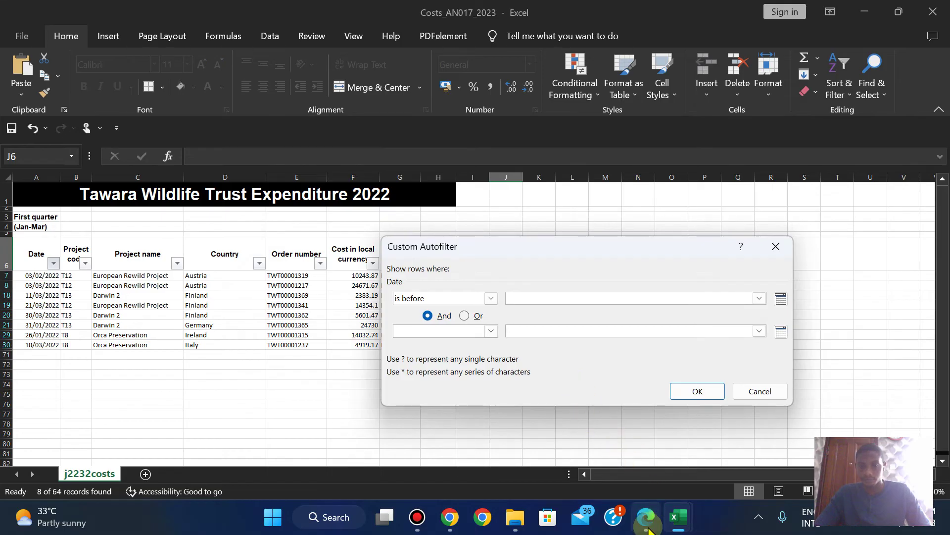
{"action": "left_click", "coordinate": [647, 520]}
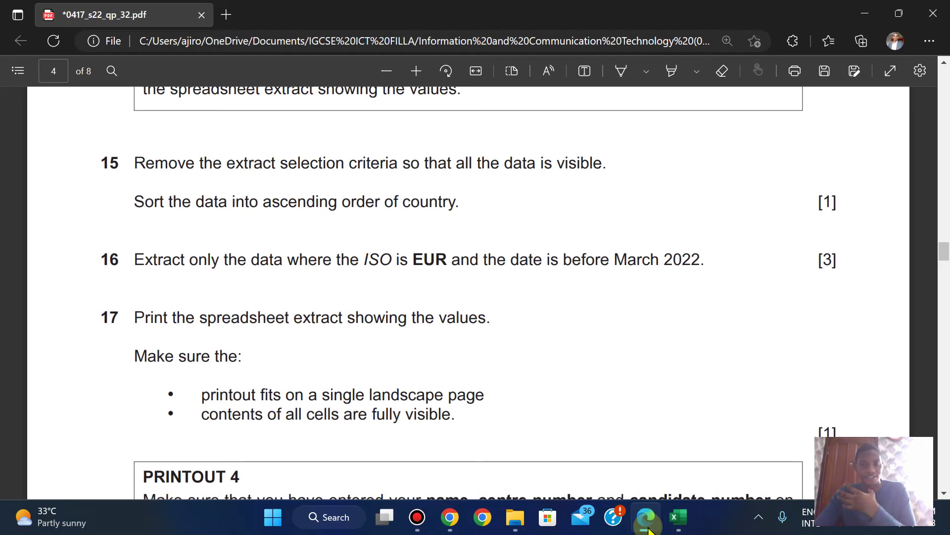
{"action": "left_click", "coordinate": [646, 520]}
{"action": "left_click", "coordinate": [647, 519]}
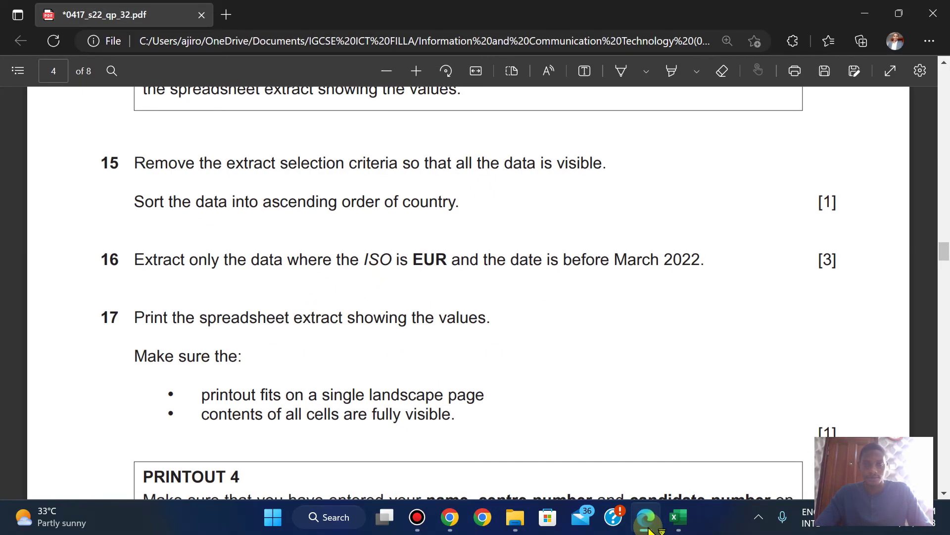
{"action": "left_click", "coordinate": [648, 525]}
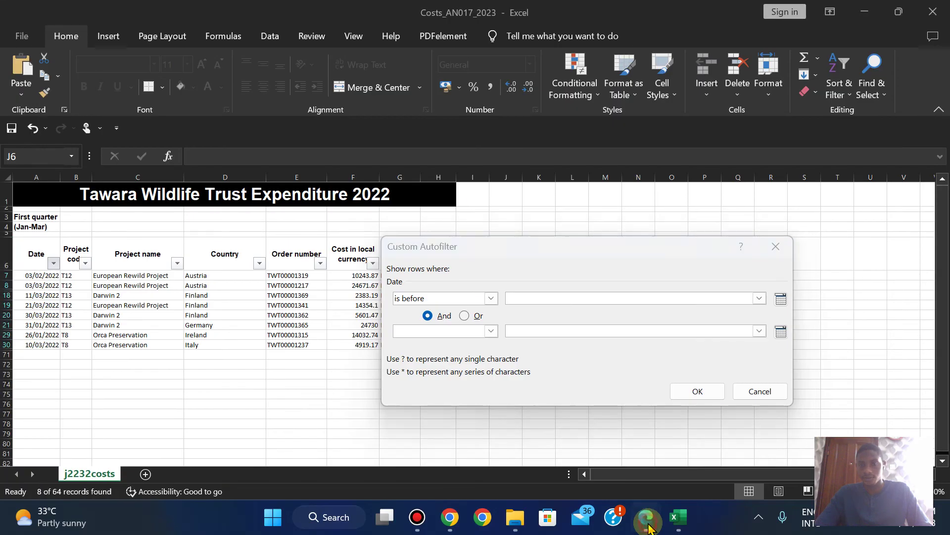
{"action": "left_click", "coordinate": [648, 526]}
{"action": "left_click", "coordinate": [648, 526]}
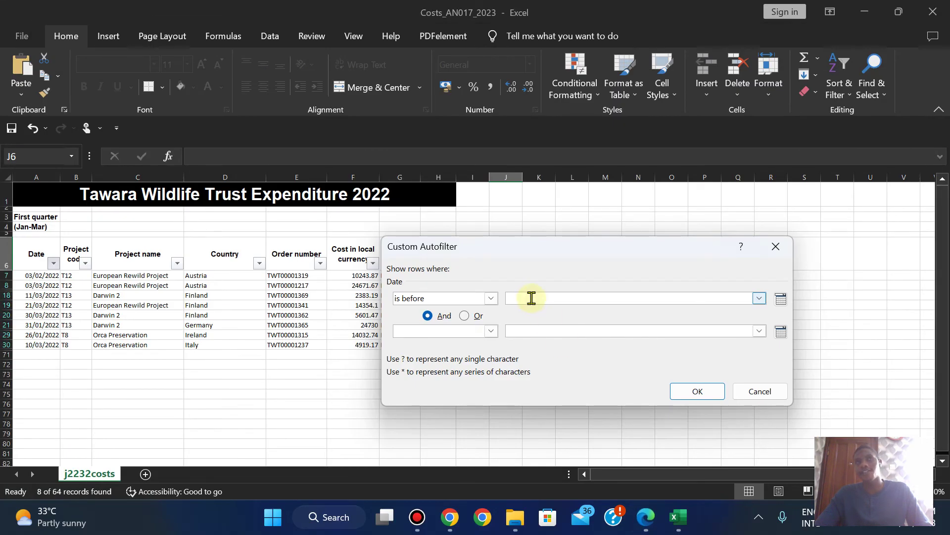
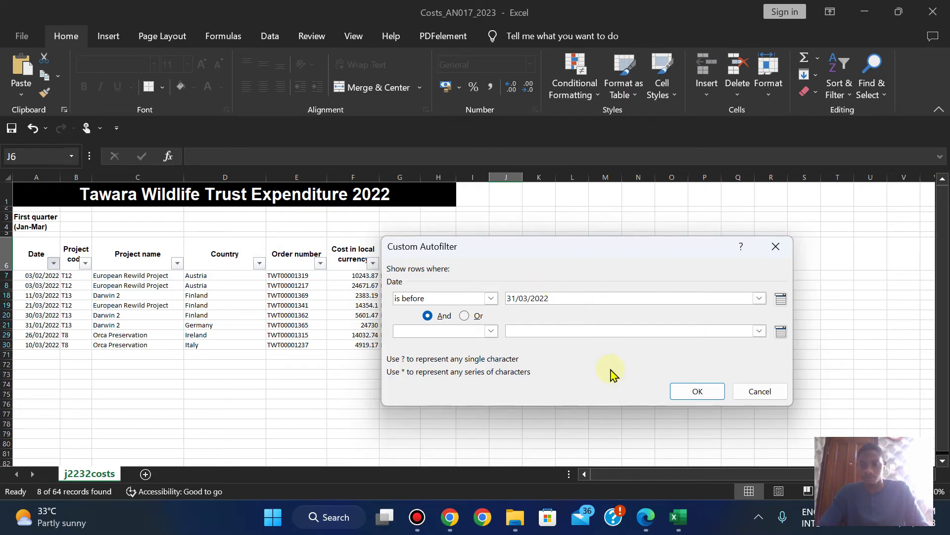
{"action": "left_click", "coordinate": [651, 525]}
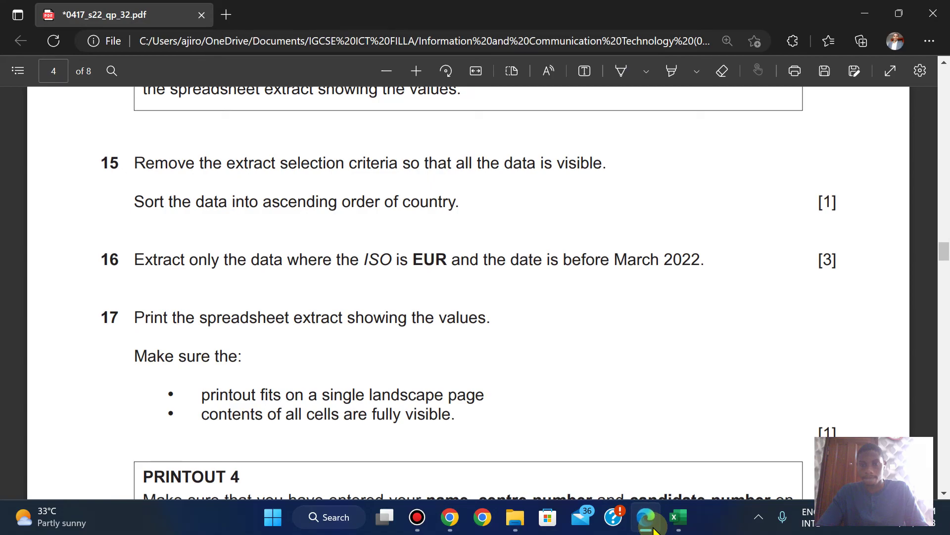
{"action": "left_click", "coordinate": [653, 526]}
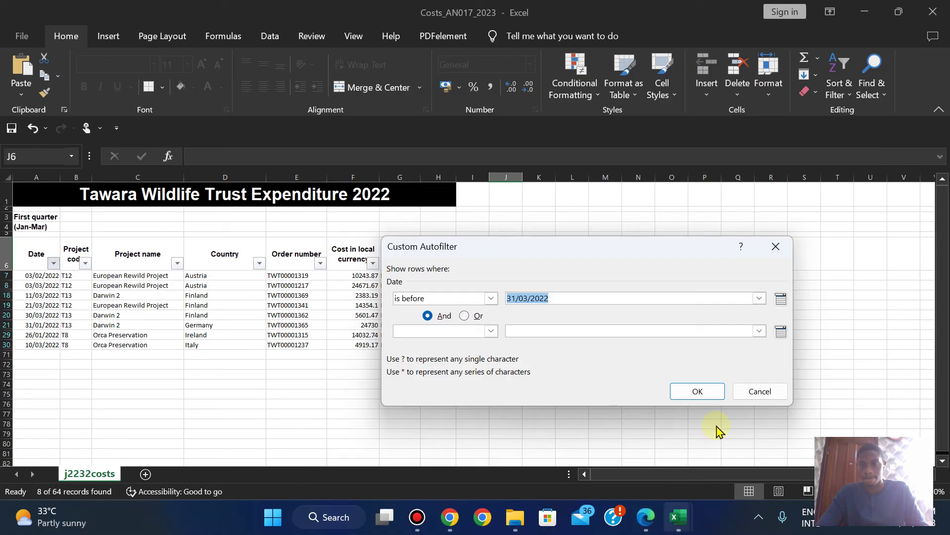
{"action": "left_click", "coordinate": [699, 393]}
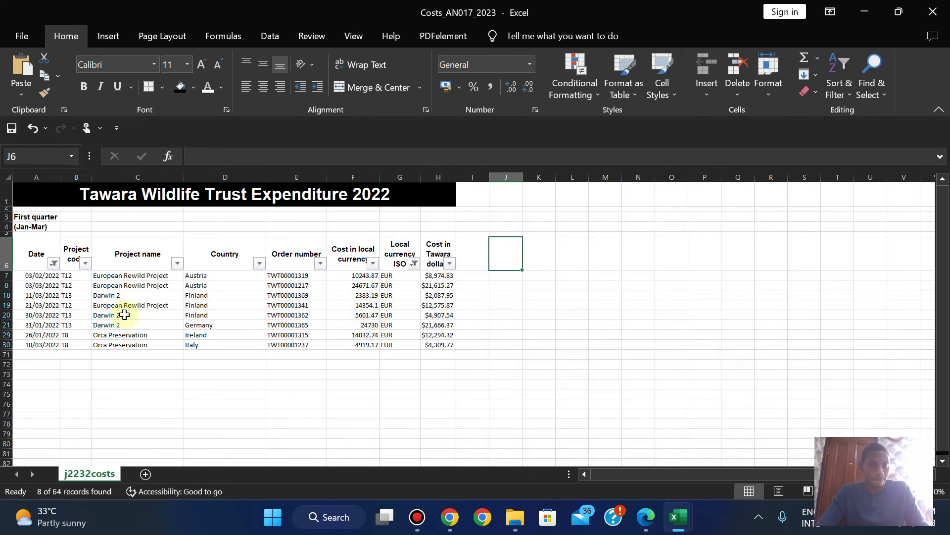
Set the Date column's filter to show only rows dated before 01/03/2022
{"action": "left_click", "coordinate": [54, 262]}
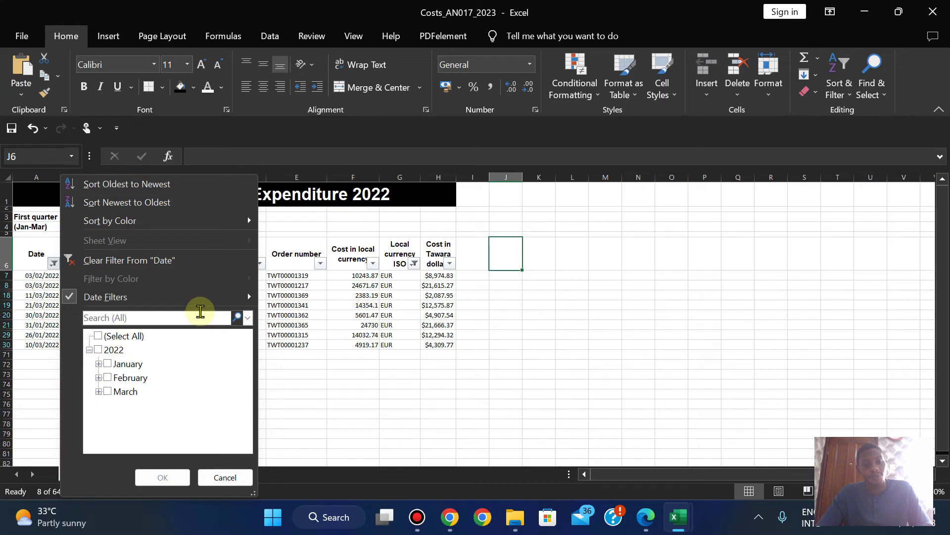
{"action": "mouse_move", "coordinate": [203, 299]}
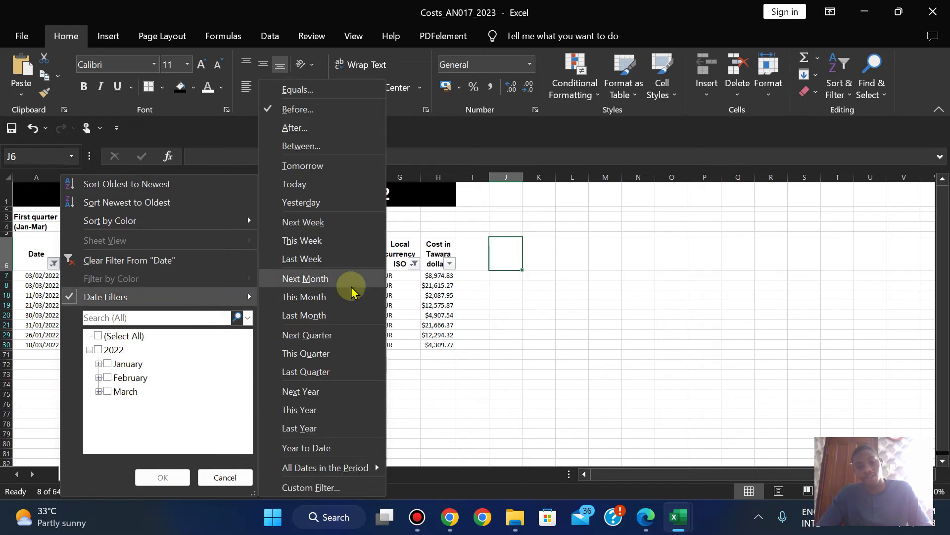
{"action": "left_click", "coordinate": [297, 109]}
{"action": "left_click", "coordinate": [525, 301]}
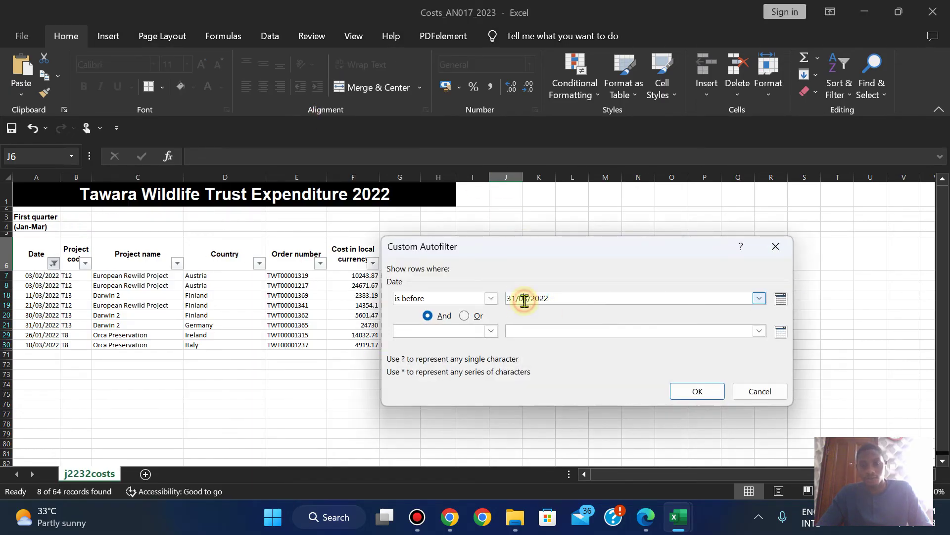
{"action": "key", "text": "BackSpace"}
{"action": "key", "text": "BackSpace"}
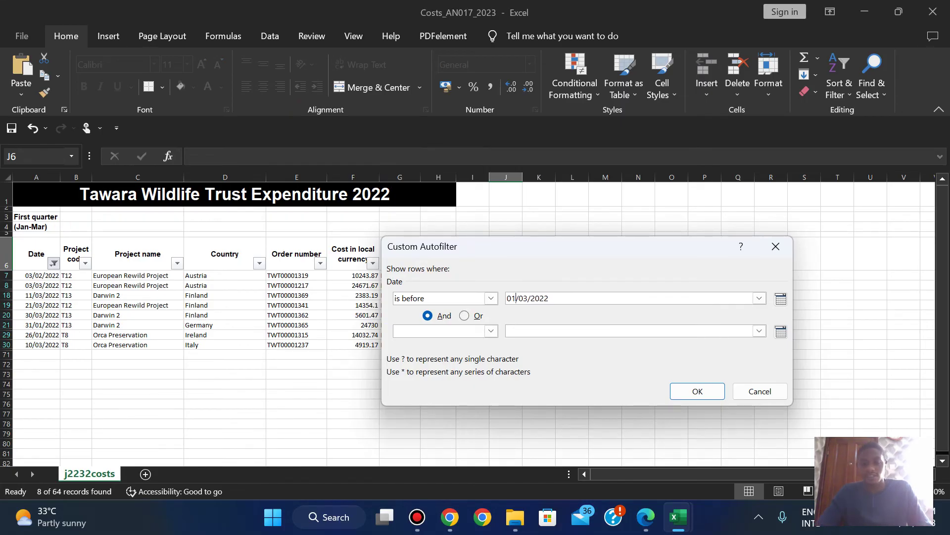
{"action": "left_click", "coordinate": [699, 392]}
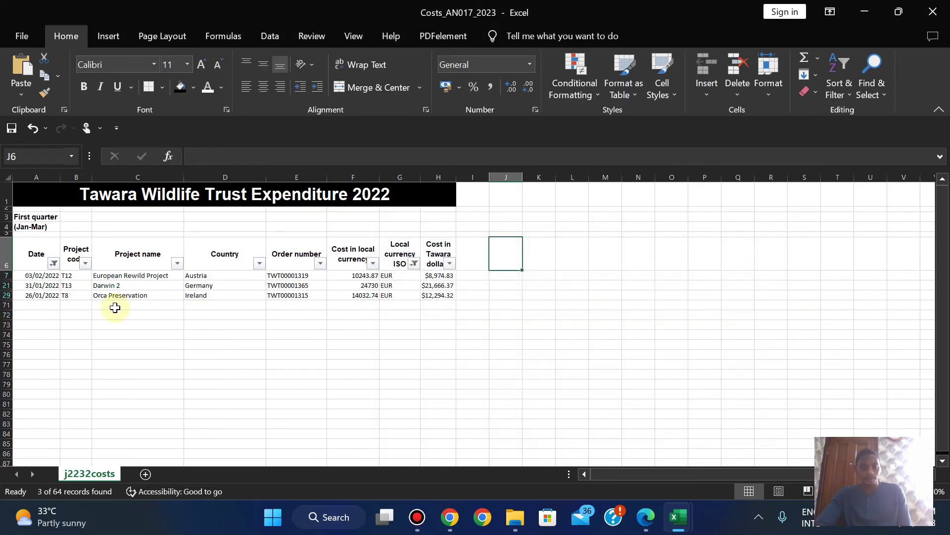
Check the extract and the task 17 printout requirements in the exam paper, then return to the costs workbook
{"action": "left_click", "coordinate": [646, 517]}
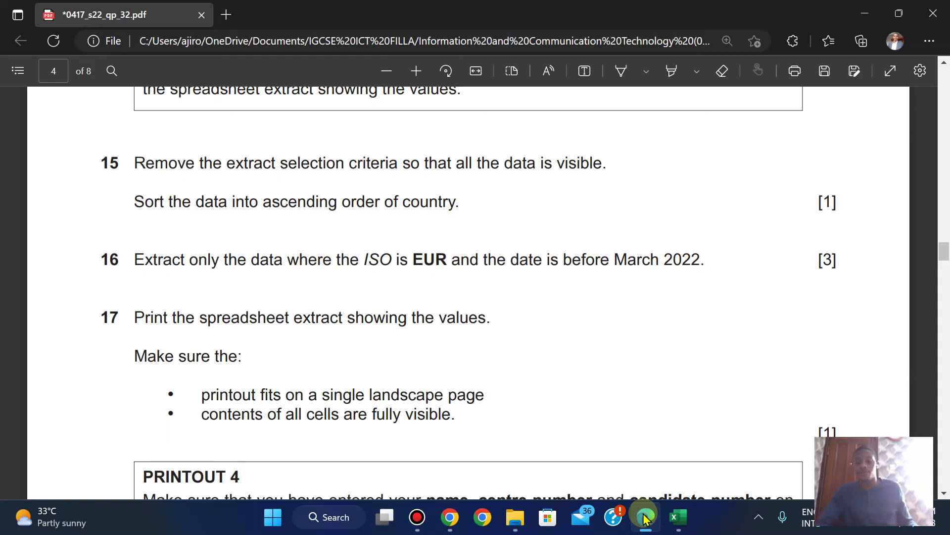
{"action": "key", "text": "alt+Tab"}
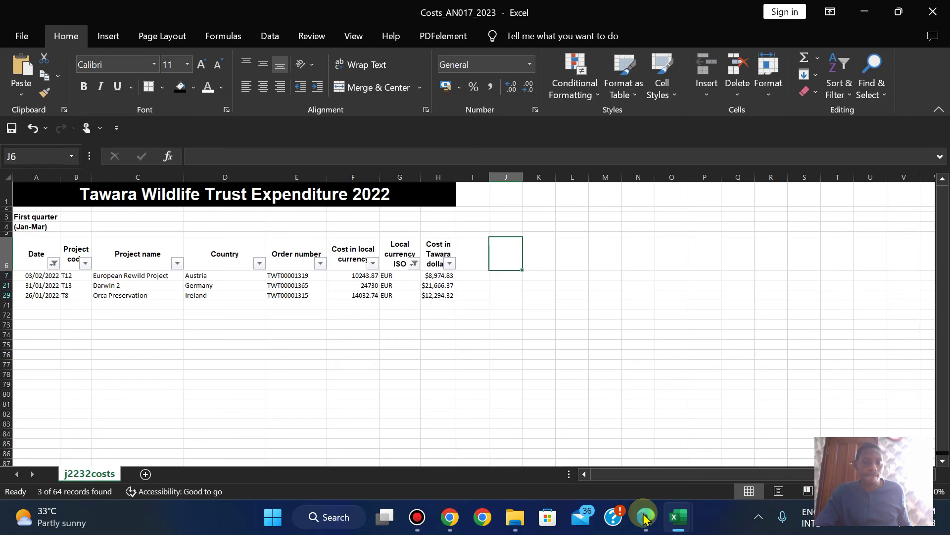
{"action": "left_click", "coordinate": [645, 518]}
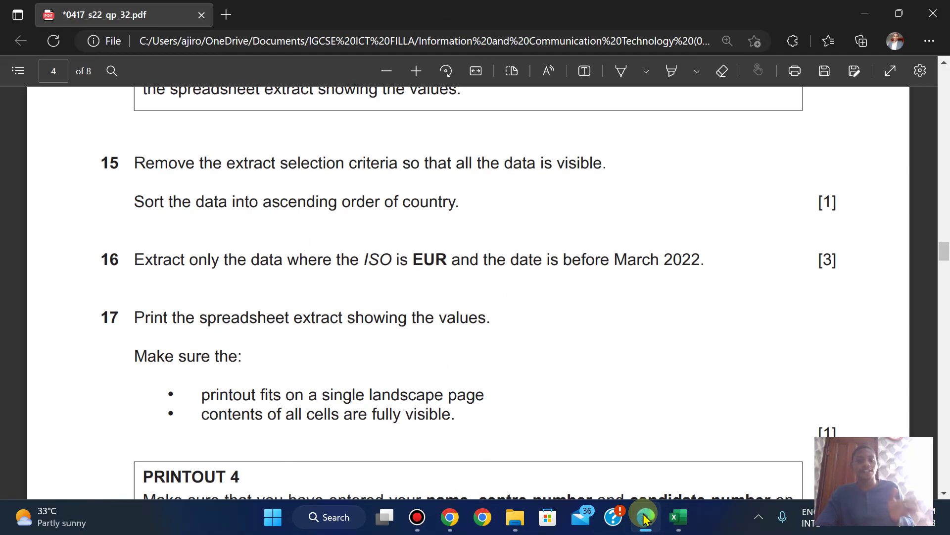
{"action": "left_click", "coordinate": [56, 7]}
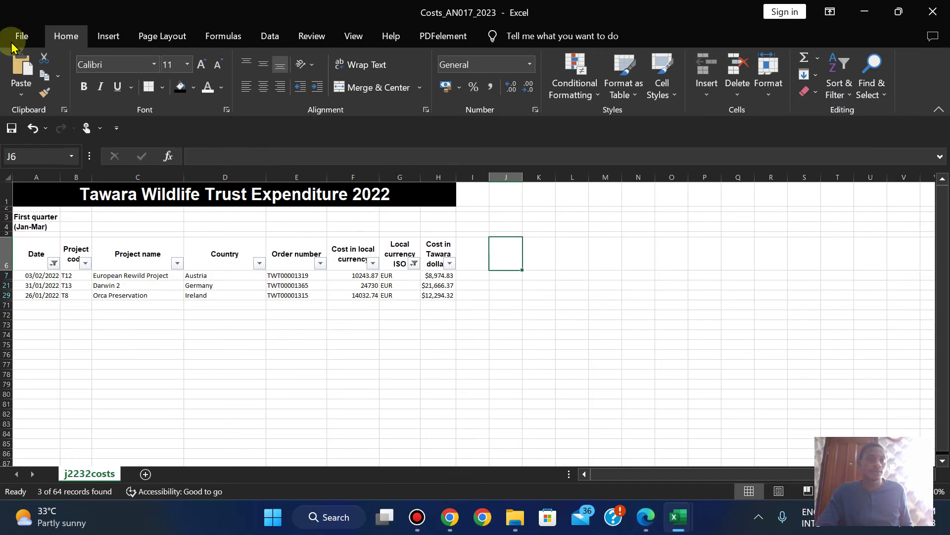
Check the extract's print preview, slightly widen the Cost in Tawara dollars column to fit its values, and preview the printout again
{"action": "left_click", "coordinate": [20, 36]}
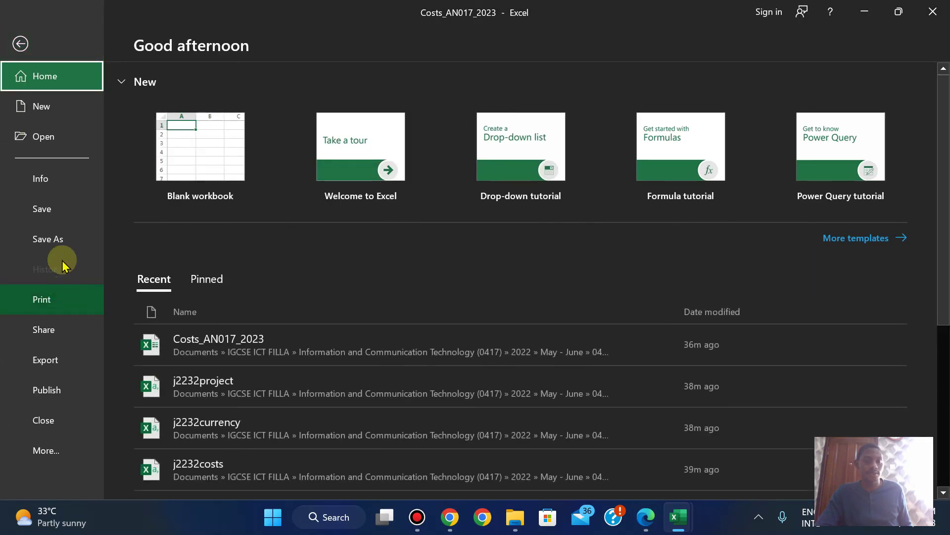
{"action": "left_click", "coordinate": [55, 299]}
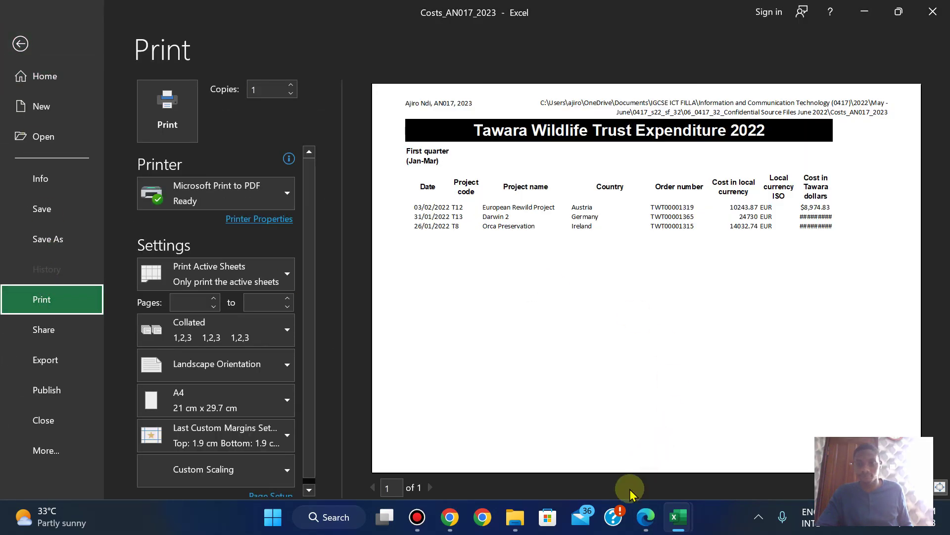
{"action": "left_click", "coordinate": [19, 43]}
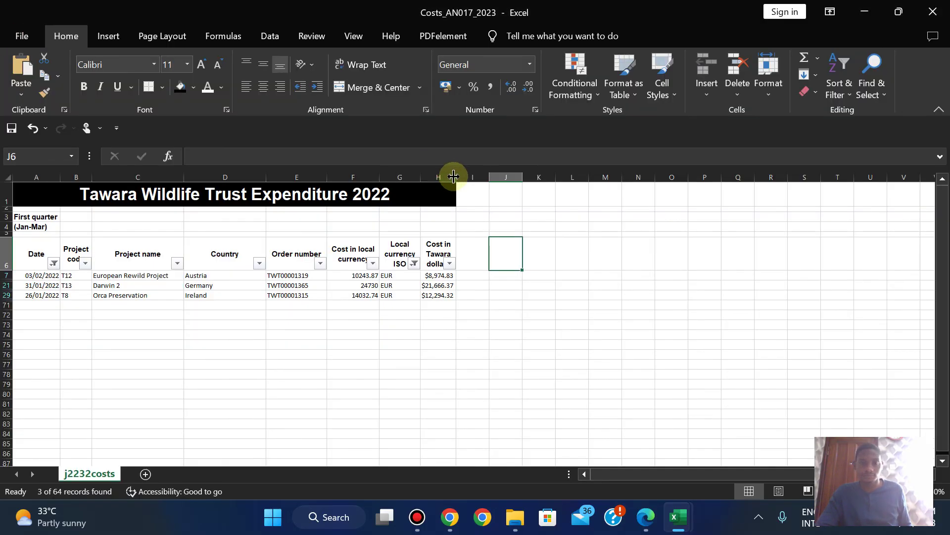
{"action": "left_click_drag", "start_coordinate": [456, 177], "coordinate": [460, 175]}
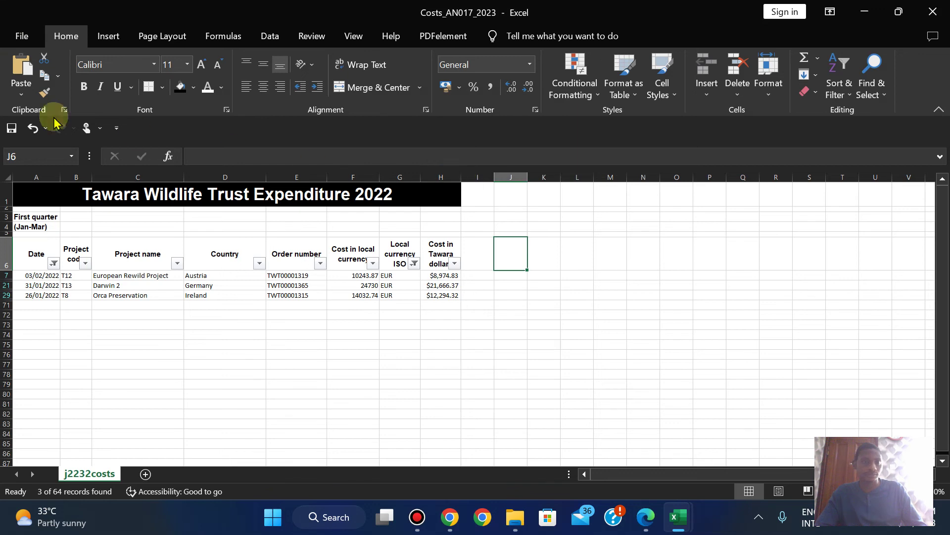
{"action": "left_click", "coordinate": [22, 35]}
{"action": "left_click", "coordinate": [58, 300]}
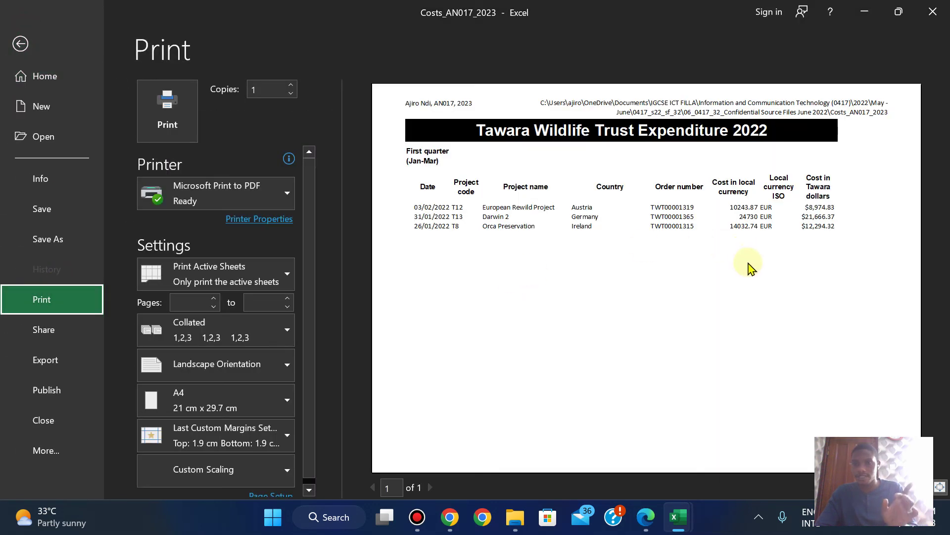
Switch to the exam paper in Edge and copy the "PRINTOUT 4" heading below task 17
{"action": "left_click", "coordinate": [644, 520]}
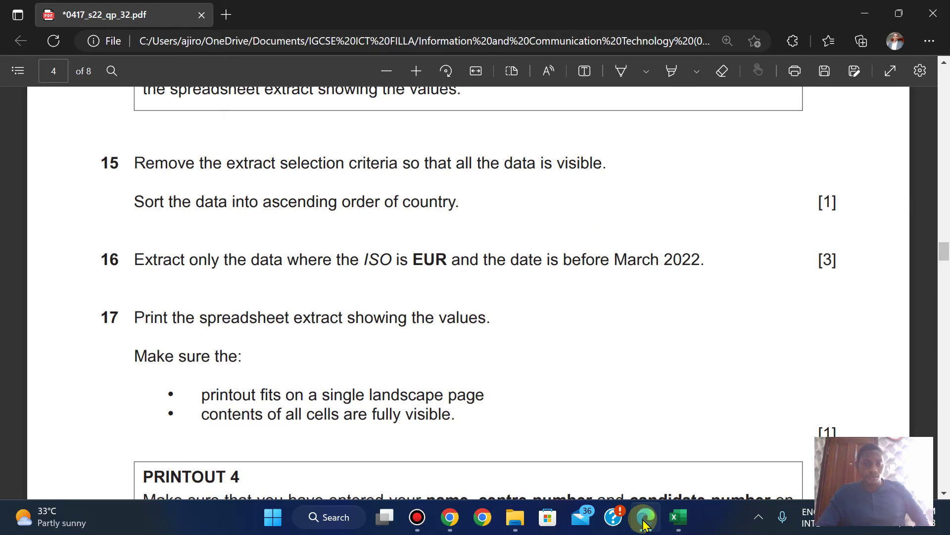
{"action": "left_click", "coordinate": [645, 520]}
{"action": "left_click", "coordinate": [645, 520]}
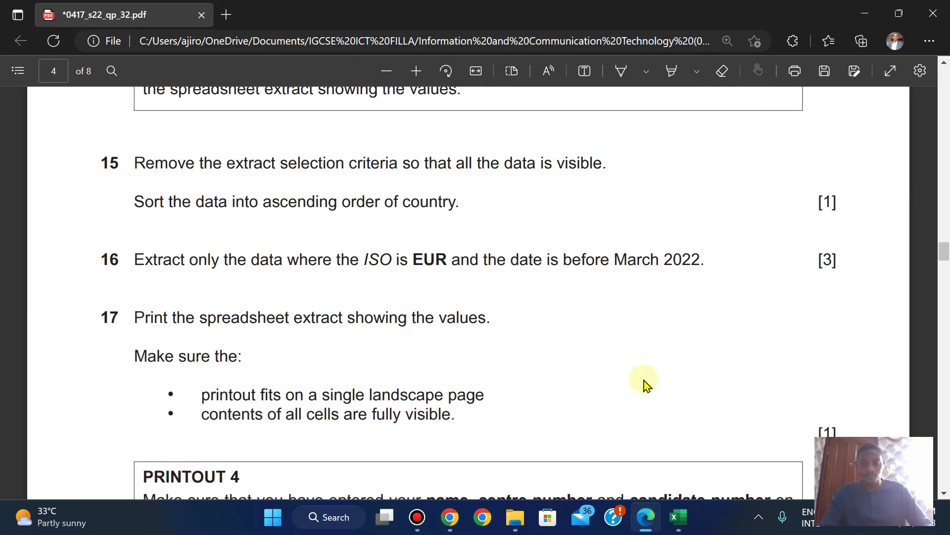
{"action": "scroll", "coordinate": [643, 384], "scroll_direction": "down", "scroll_amount": 5}
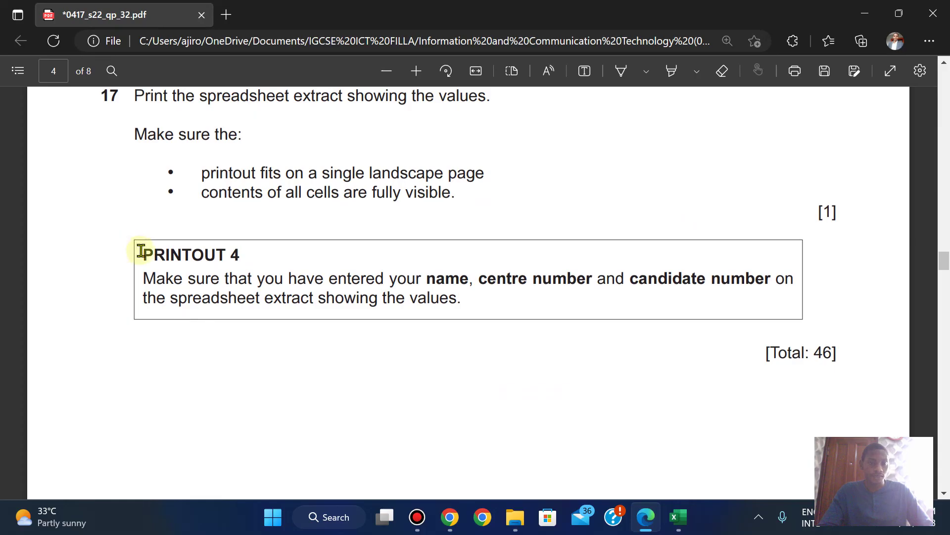
{"action": "left_click_drag", "start_coordinate": [142, 254], "coordinate": [241, 253]}
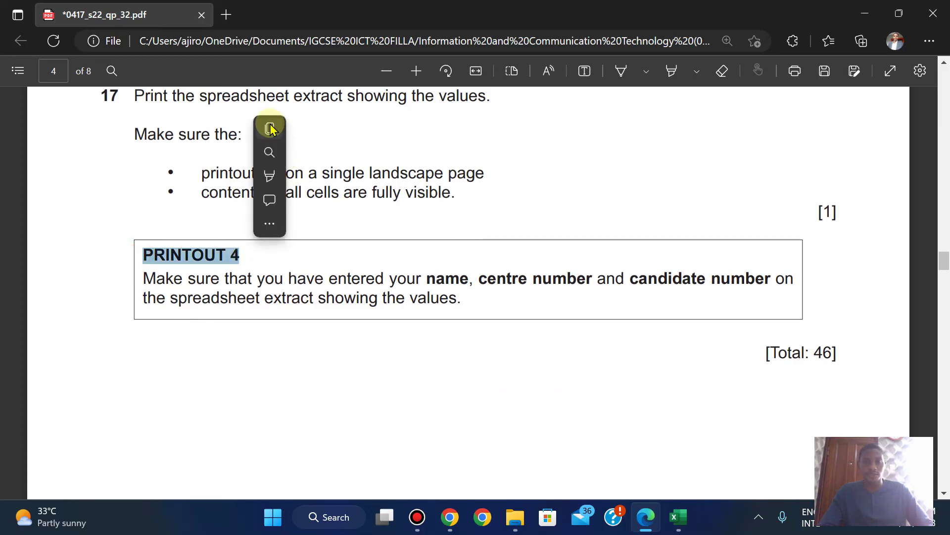
{"action": "left_click", "coordinate": [271, 128]}
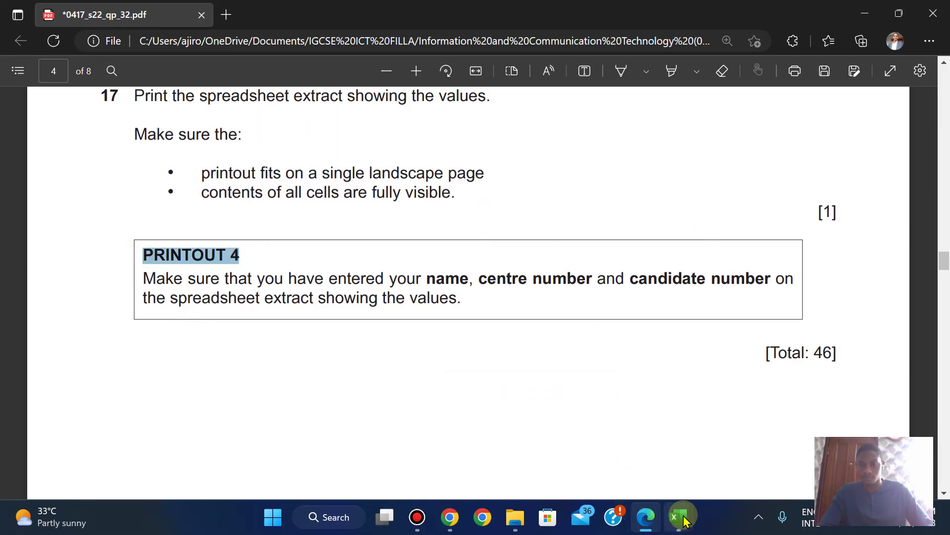
Print the extract from Excel to a PDF named PRINTOUT 4 in the source files folder, then save the exam paper PDF
{"action": "mouse_move", "coordinate": [678, 516]}
{"action": "left_click", "coordinate": [523, 438]}
{"action": "left_click", "coordinate": [167, 120]}
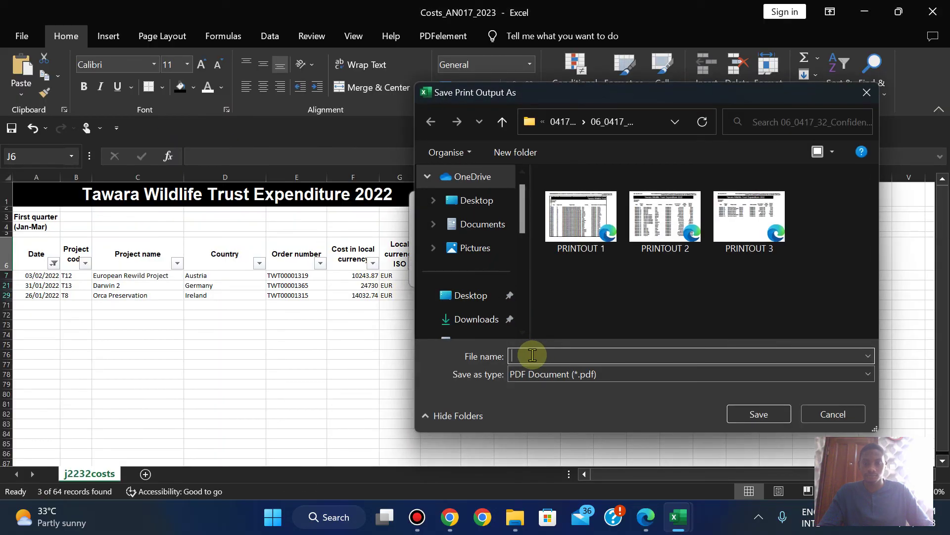
{"action": "left_click", "coordinate": [753, 411]}
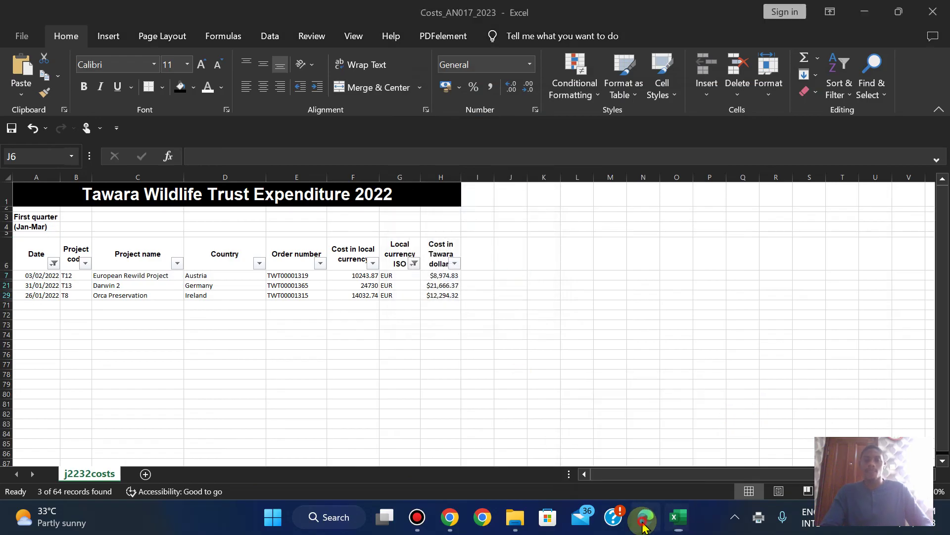
{"action": "left_click", "coordinate": [646, 517]}
{"action": "key", "text": "ctrl+s"}
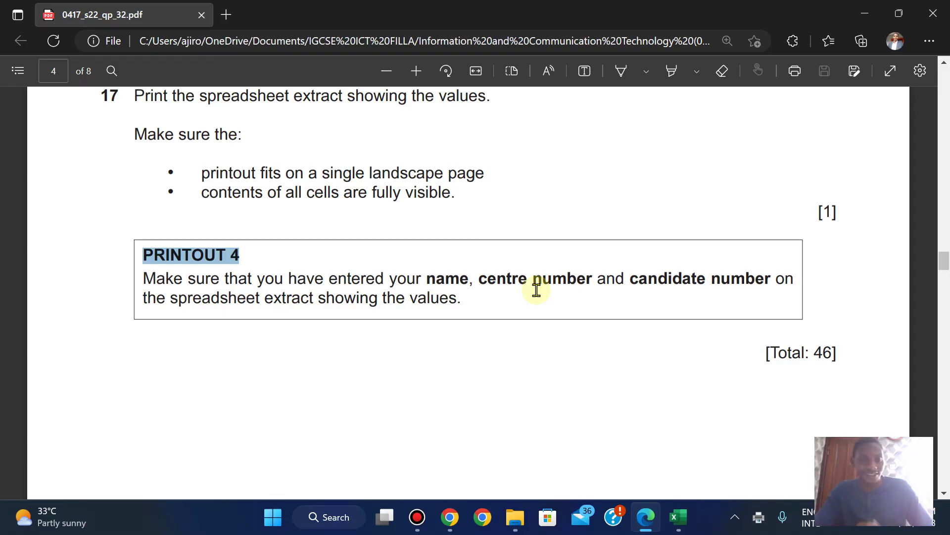
Open PRINTOUT 3 and PRINTOUT 2 from the source files folder in File Explorer and review their contents
{"action": "mouse_move", "coordinate": [515, 516]}
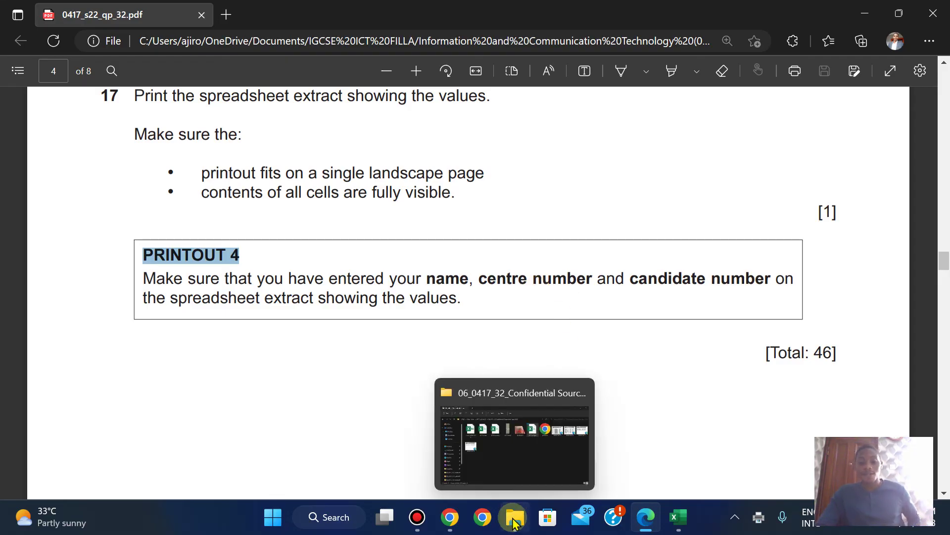
{"action": "left_click", "coordinate": [512, 451]}
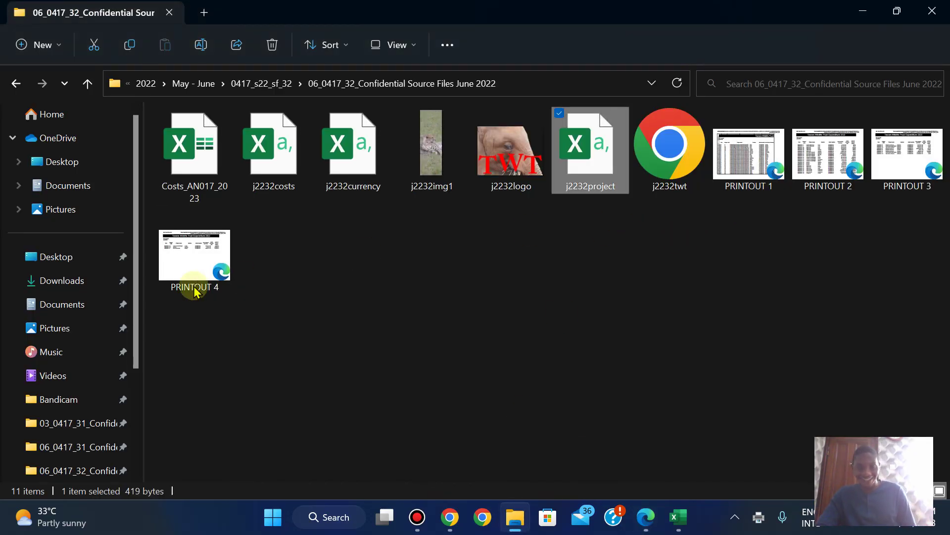
{"action": "double_click", "coordinate": [918, 169]}
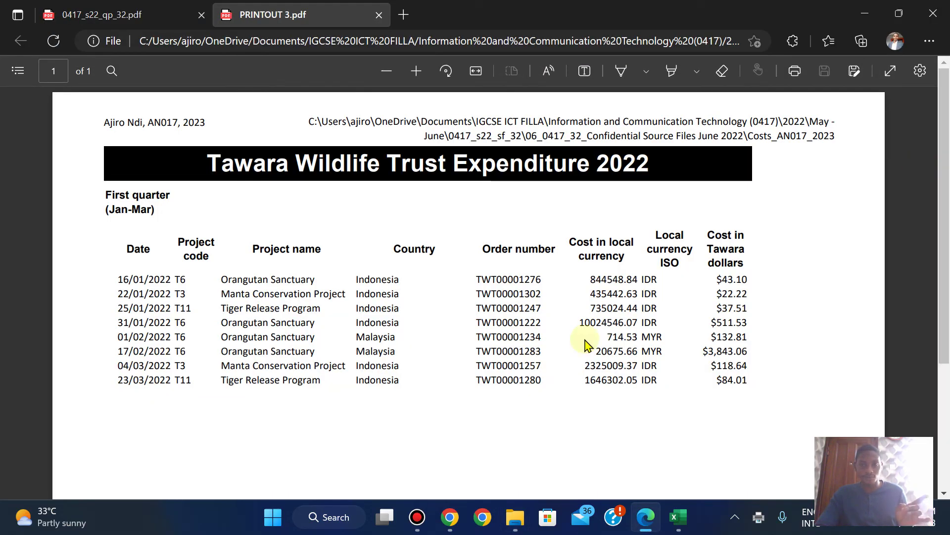
{"action": "mouse_move", "coordinate": [515, 517]}
{"action": "left_click", "coordinate": [512, 452]}
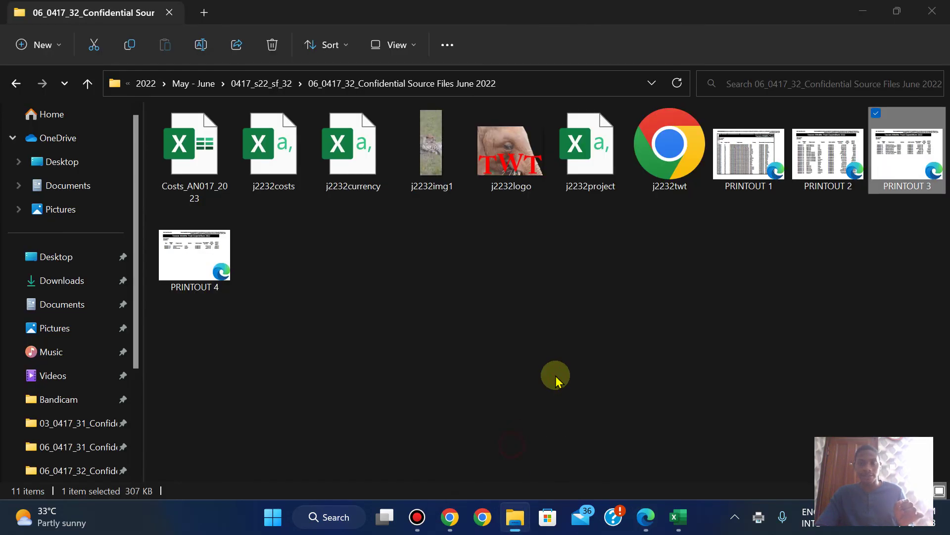
{"action": "double_click", "coordinate": [831, 170]}
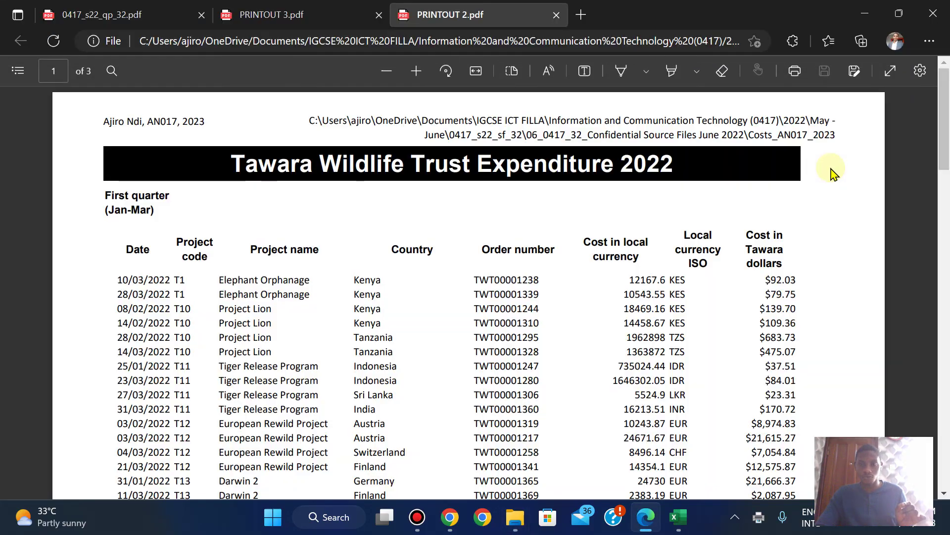
{"action": "mouse_move", "coordinate": [944, 130]}
{"action": "left_mouse_down"}
{"action": "mouse_move", "coordinate": [935, 461]}
{"action": "mouse_move", "coordinate": [936, 139]}
{"action": "left_mouse_up"}
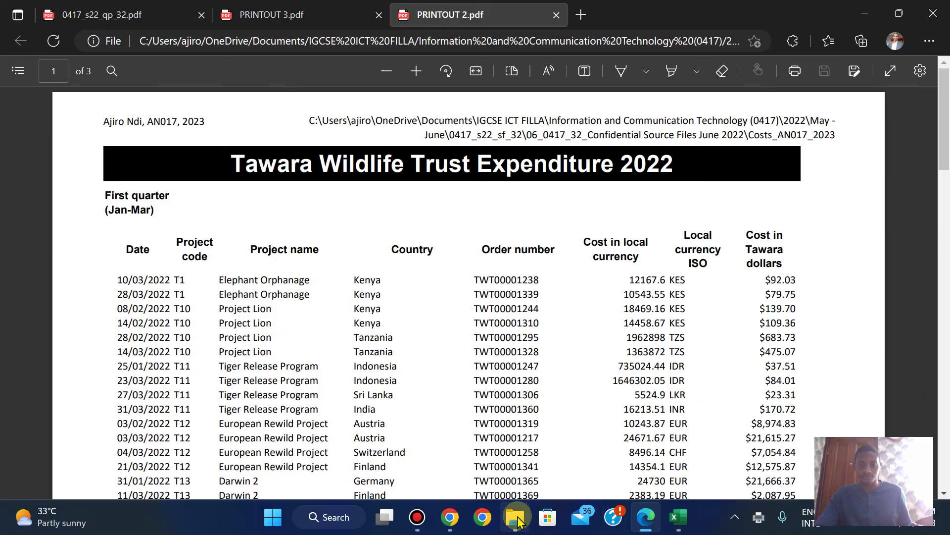
Open PRINTOUT 1 from the source files folder and look through its formula pages
{"action": "mouse_move", "coordinate": [515, 517]}
{"action": "left_click", "coordinate": [510, 421]}
{"action": "double_click", "coordinate": [736, 189]}
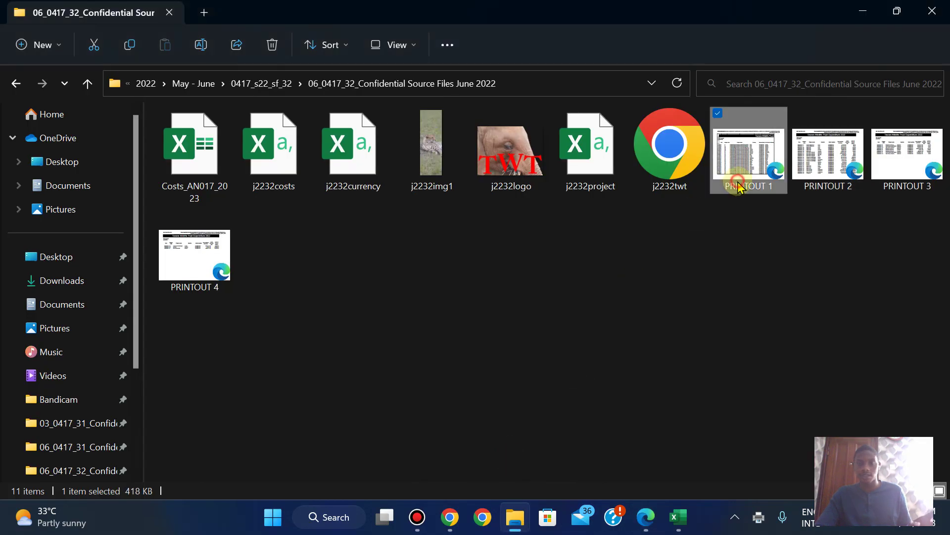
{"action": "left_click_drag", "start_coordinate": [945, 106], "coordinate": [925, 324]}
{"action": "scroll", "coordinate": [925, 324], "scroll_direction": "down", "scroll_amount": 20}
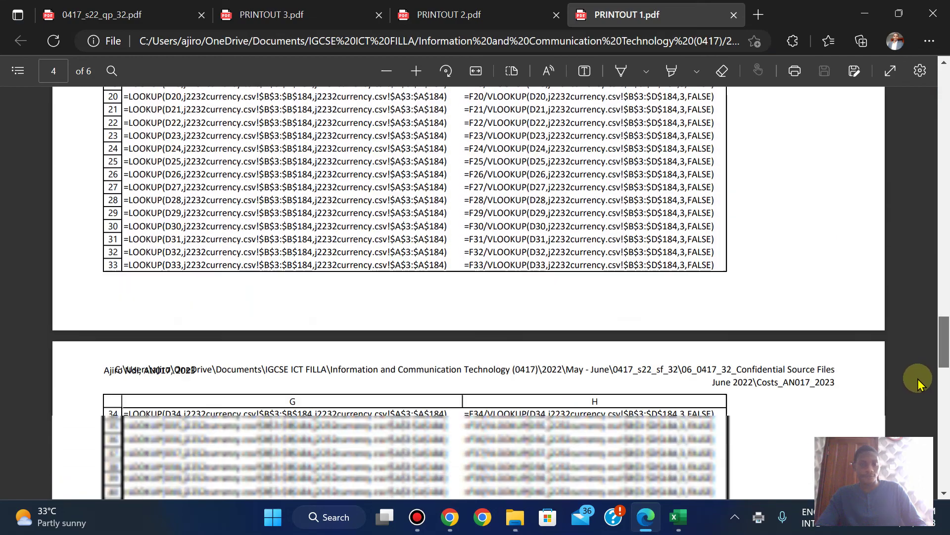
{"action": "scroll", "coordinate": [916, 418], "scroll_direction": "up", "scroll_amount": 10}
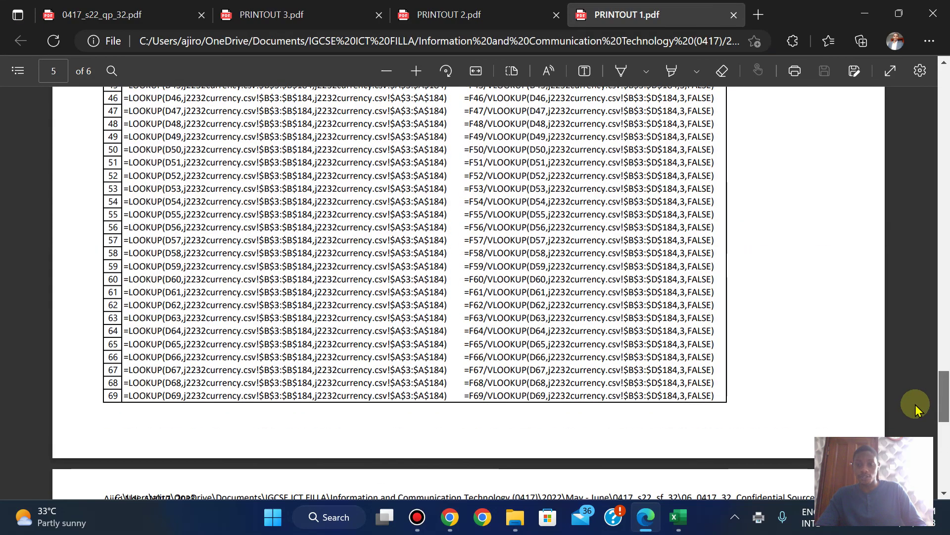
Open PRINTOUT 4 from the source files folder to review the EUR extract, and go back to the exam paper
{"action": "mouse_move", "coordinate": [514, 521]}
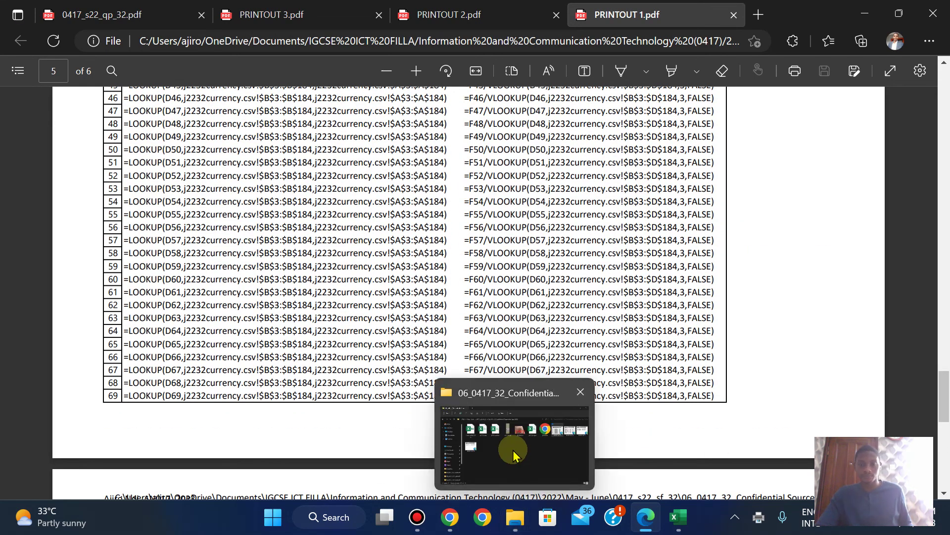
{"action": "left_click", "coordinate": [510, 426]}
{"action": "double_click", "coordinate": [186, 258]}
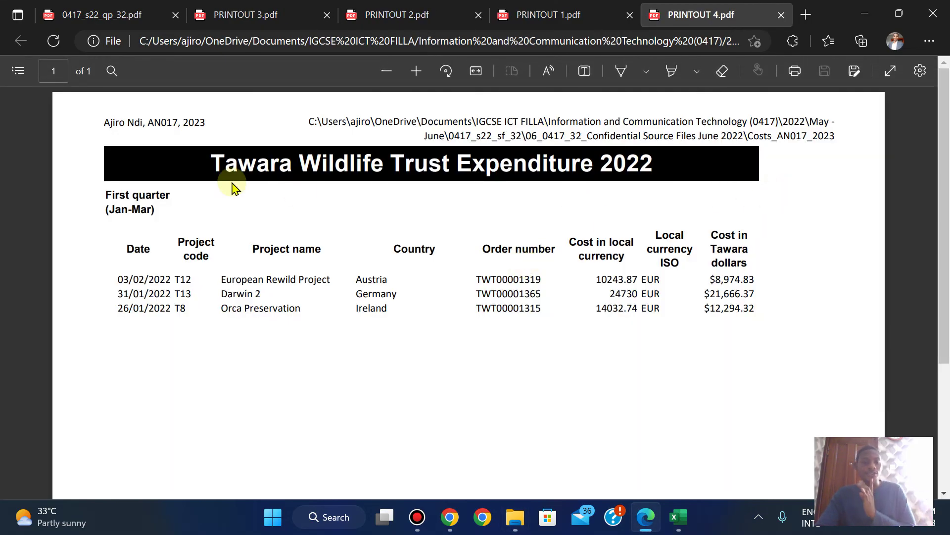
{"action": "left_click", "coordinate": [68, 15]}
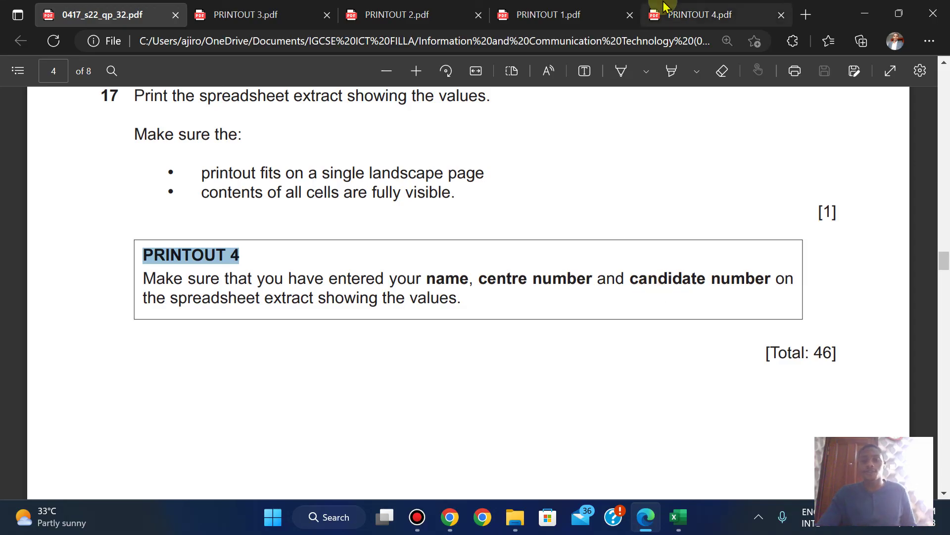
{"action": "mouse_move", "coordinate": [459, 6]}
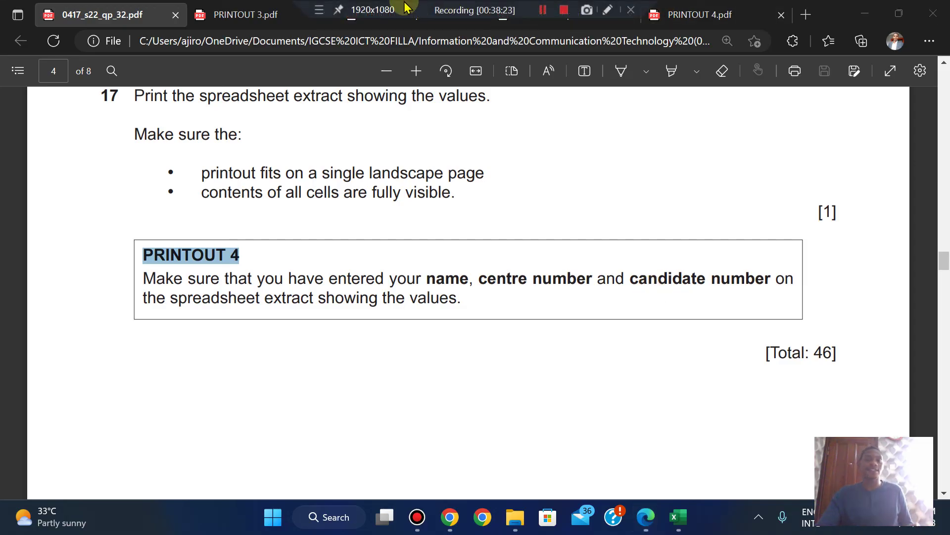